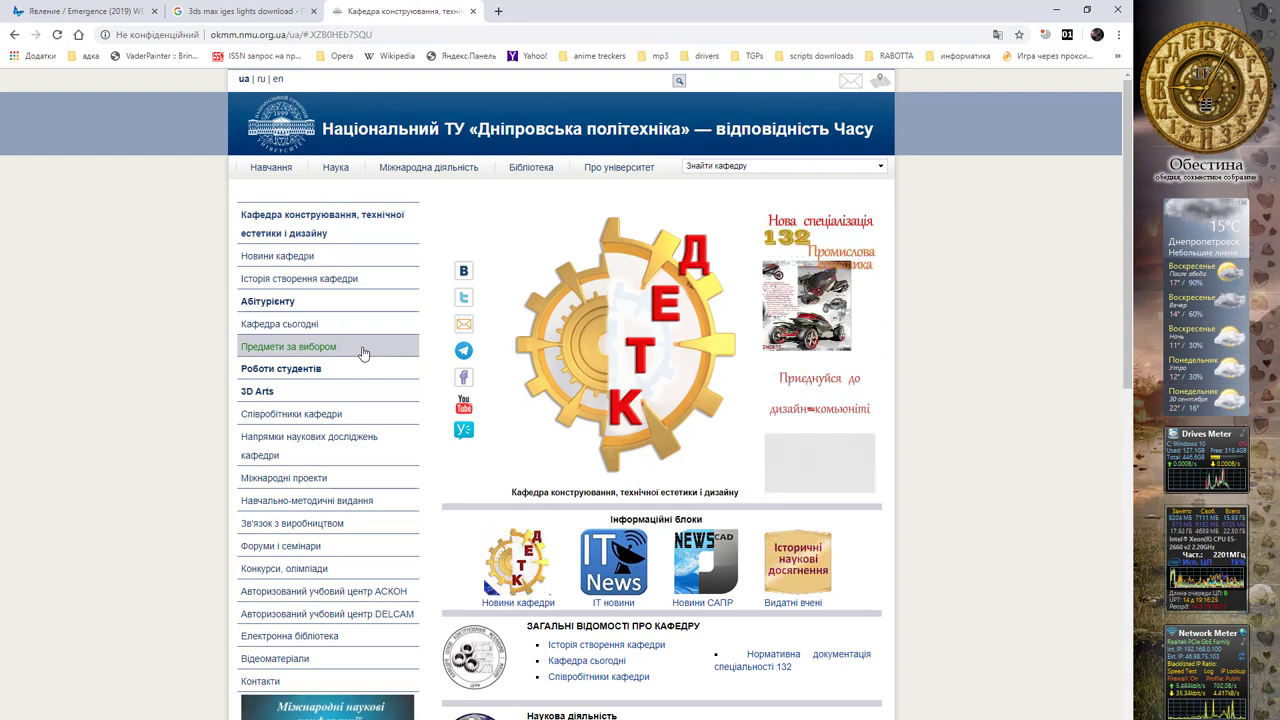
# Step: Navigate from Предмети за вибором to the Рендерінг середовища course page
pyautogui.doubleClick(229, 38)
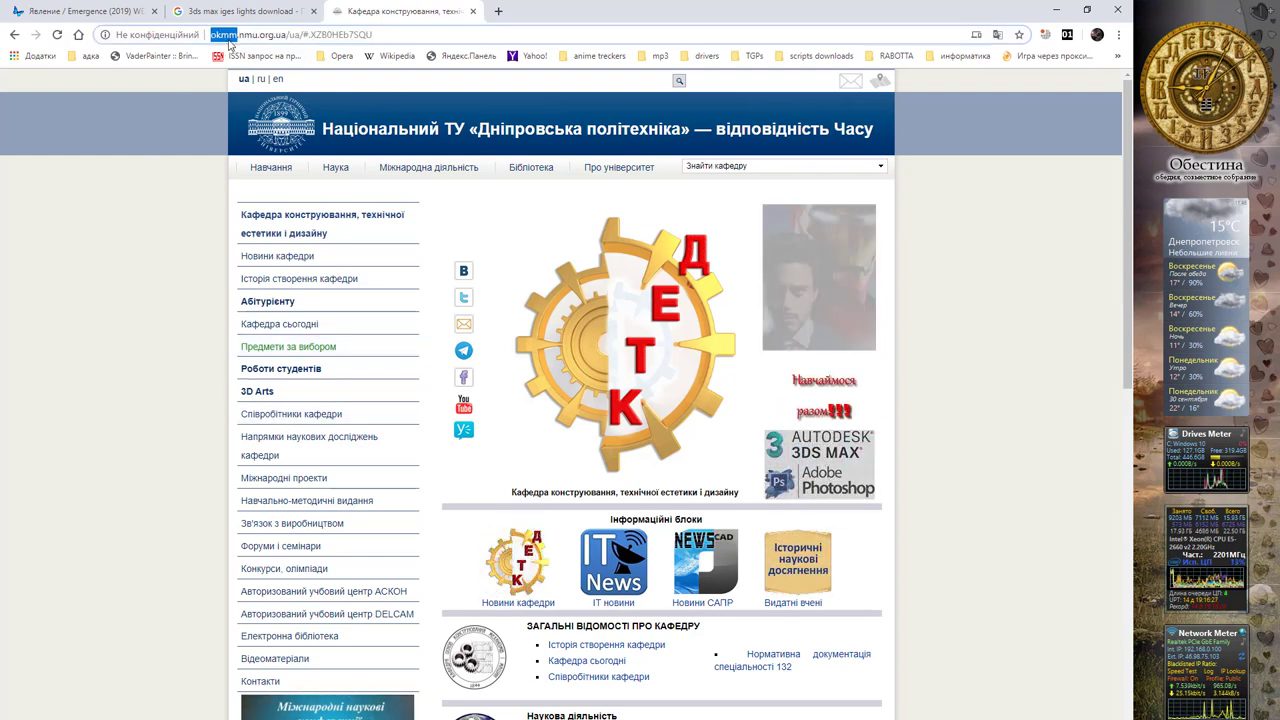
pyautogui.click(297, 347)
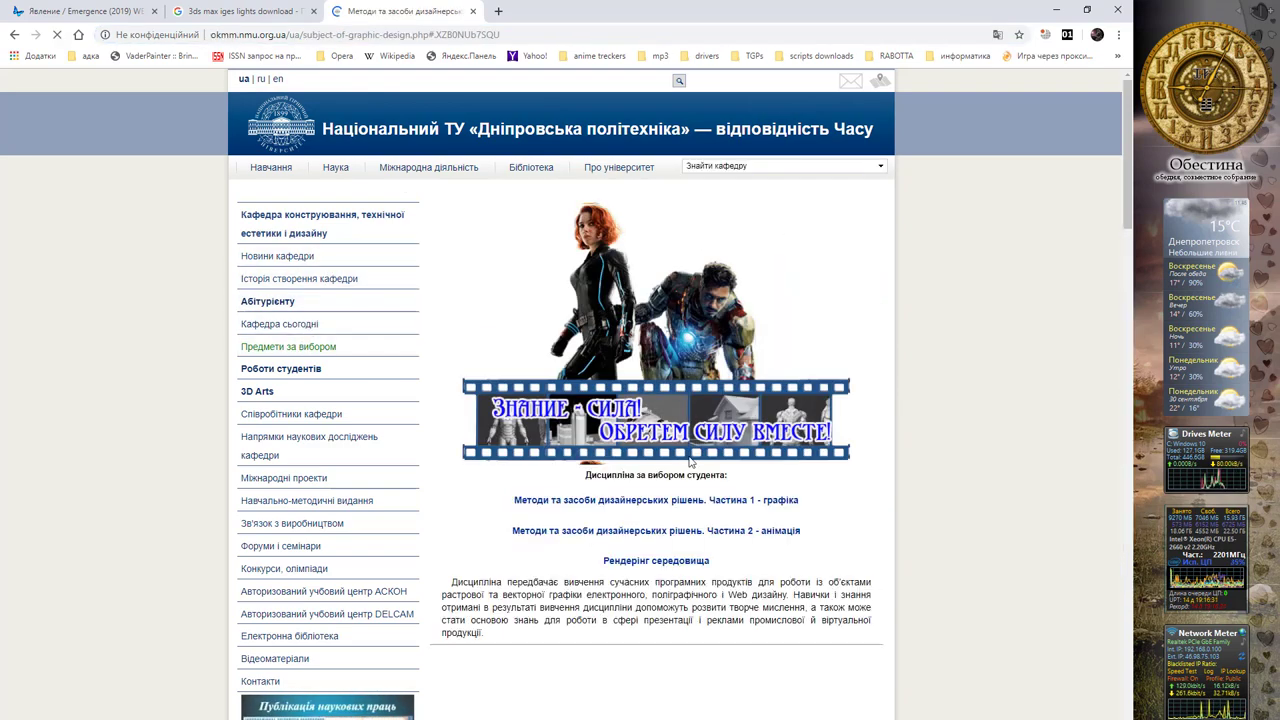
pyautogui.scroll(-2, 380, 362)
pyautogui.click(636, 428)
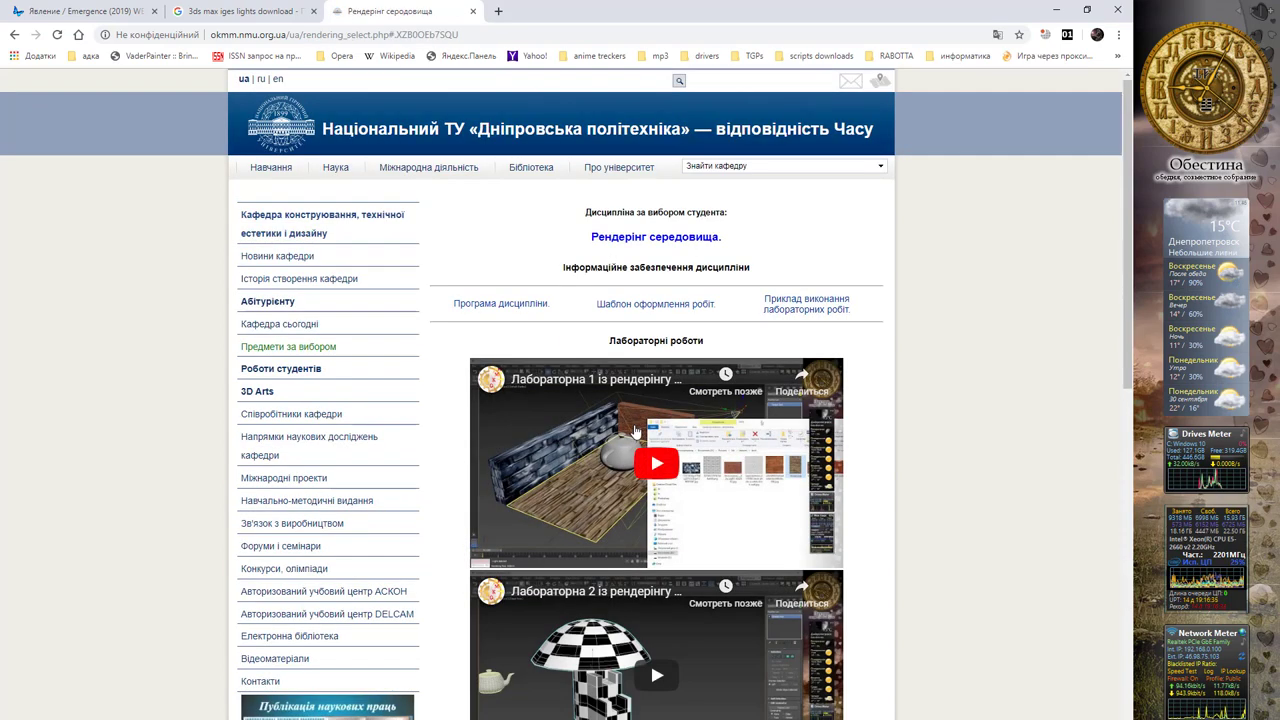
# Step: Scroll through the course's lab videos, then minimize Chrome
pyautogui.scroll(-5, 628, 428)
pyautogui.scroll(-3, 620, 420)
pyautogui.scroll(2, 617, 417)
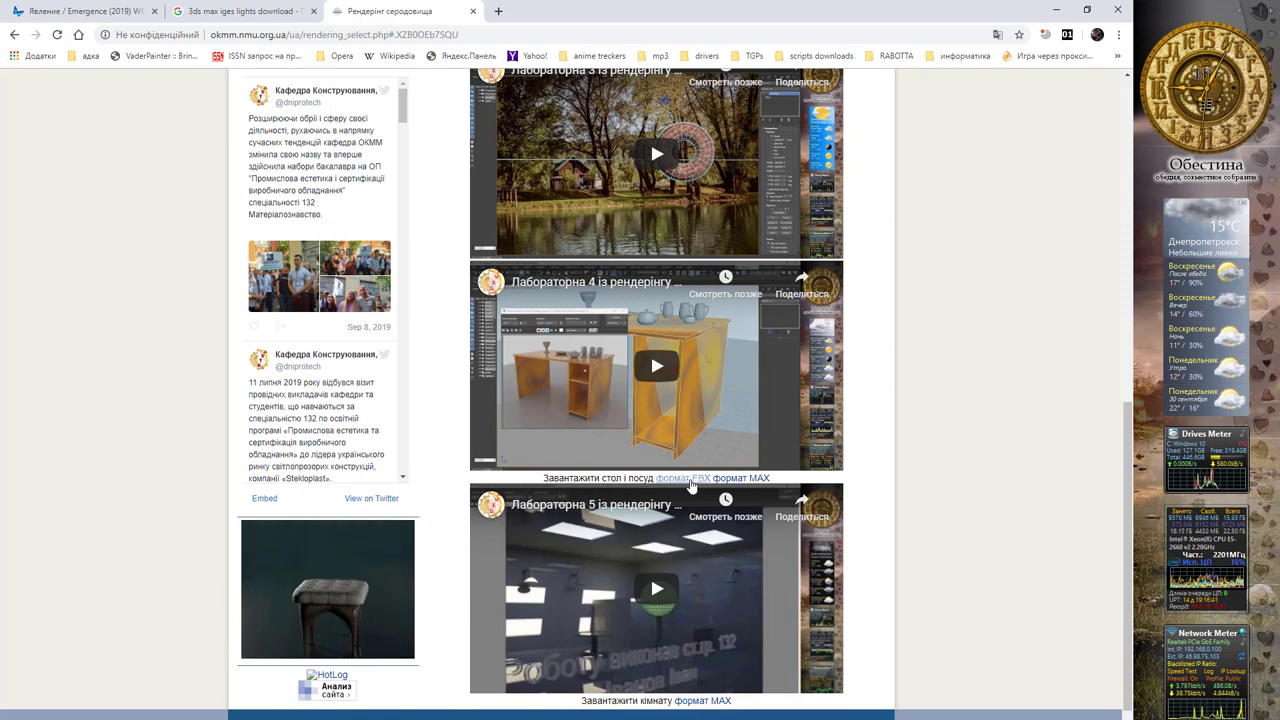
pyautogui.click(1056, 10)
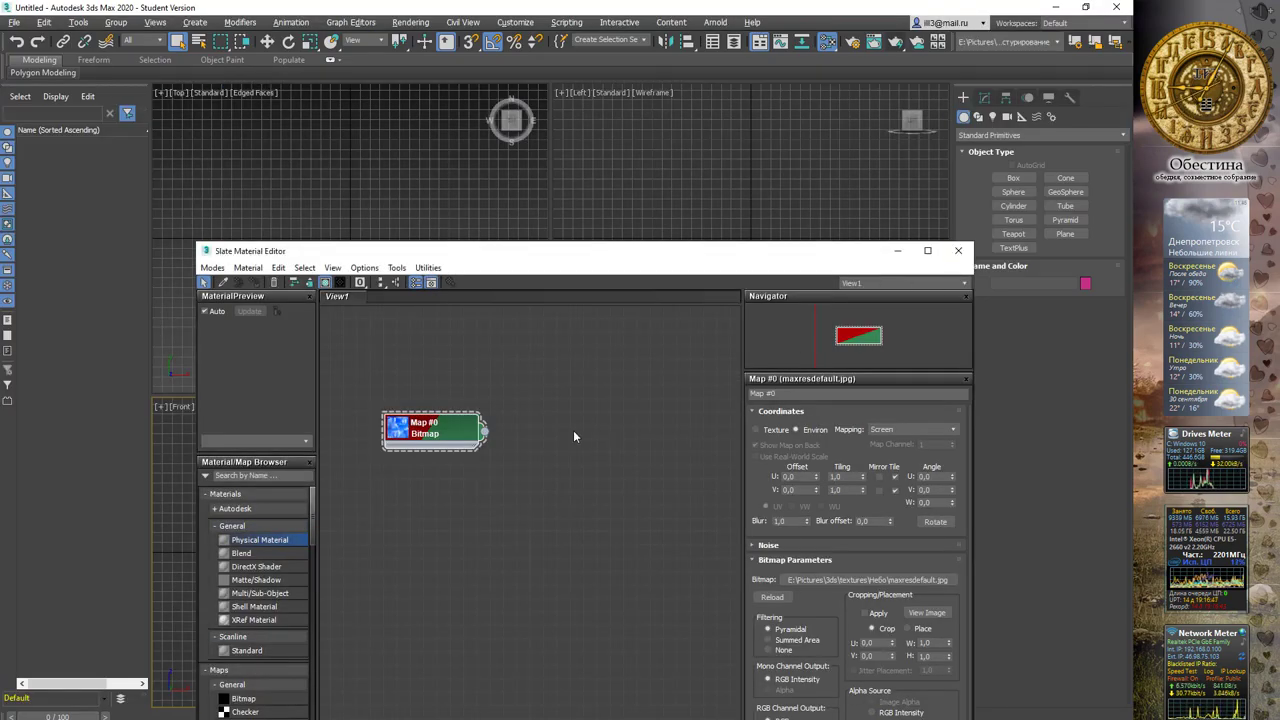
# Step: Close the Slate Material Editor and open комната.max without saving, rescaling to system units
pyautogui.click(958, 250)
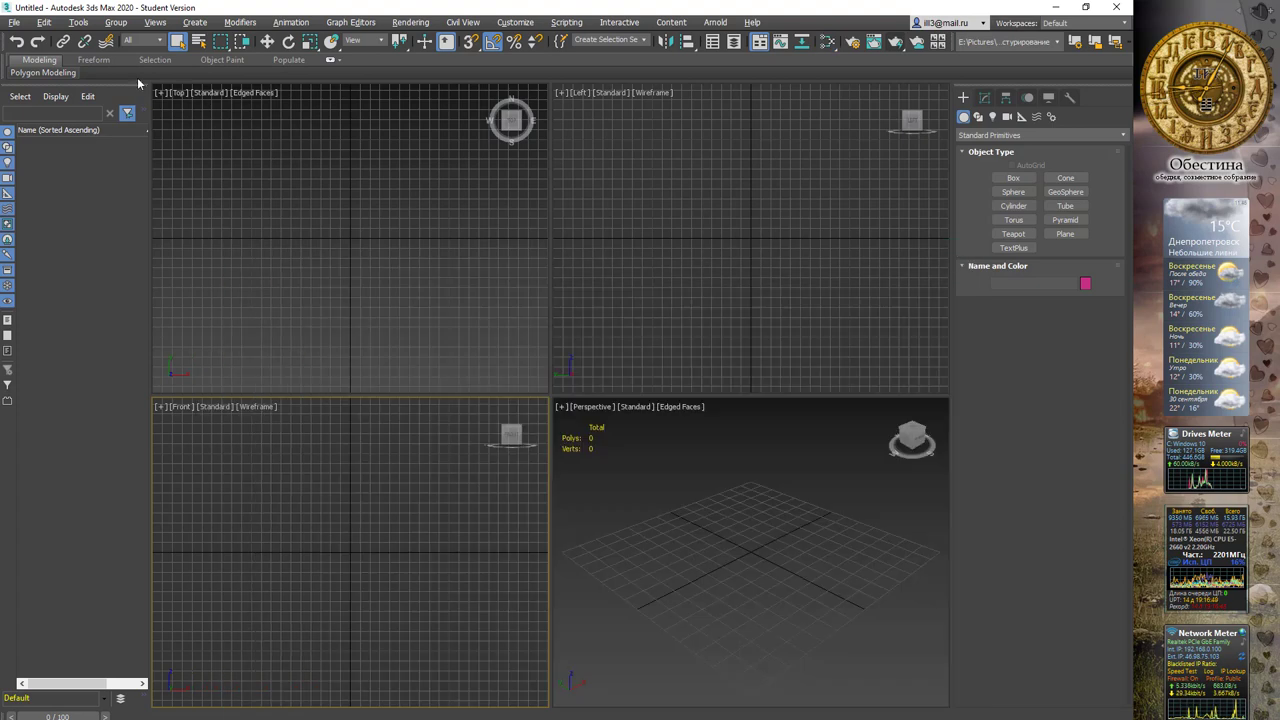
pyautogui.click(16, 23)
pyautogui.click(30, 74)
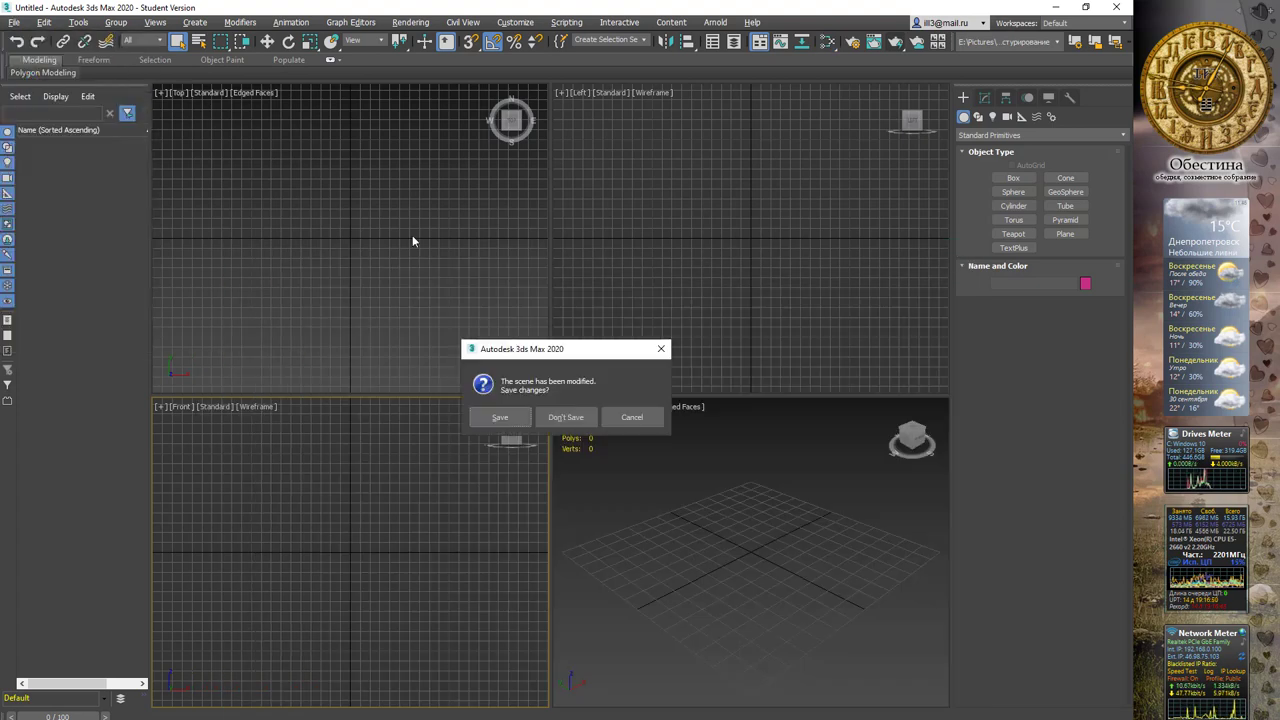
pyautogui.click(555, 418)
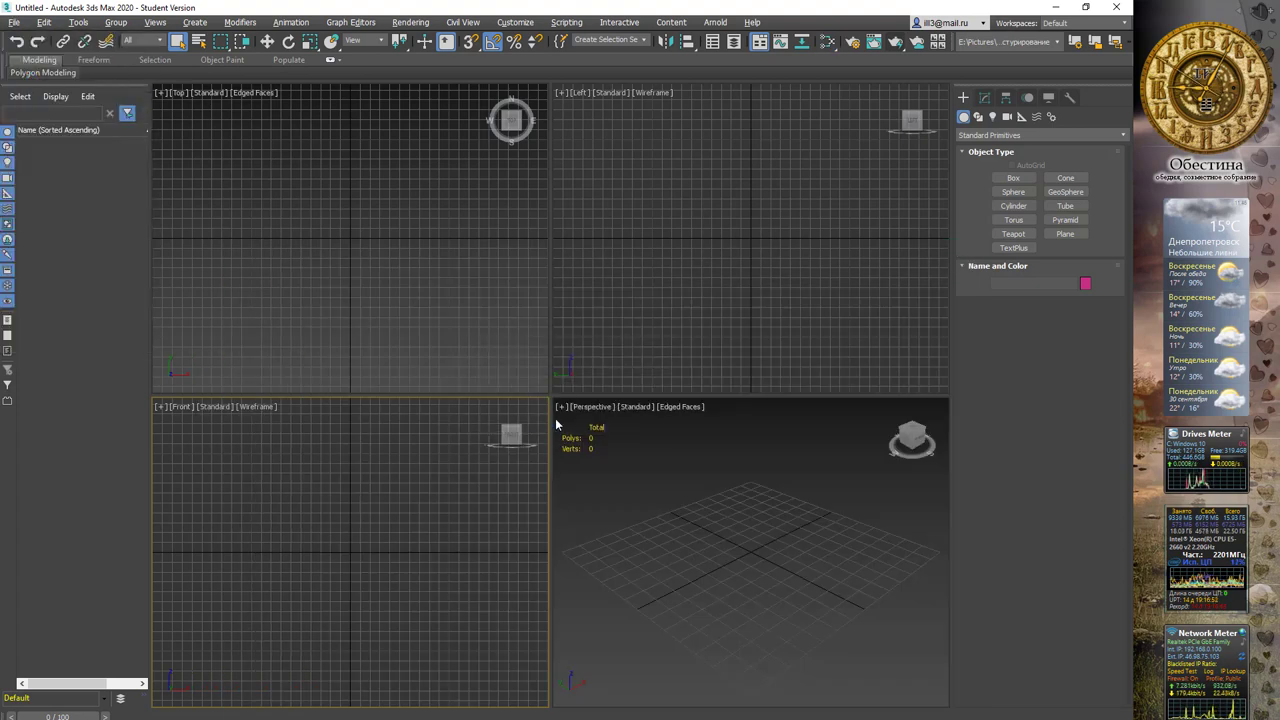
pyautogui.click(123, 142)
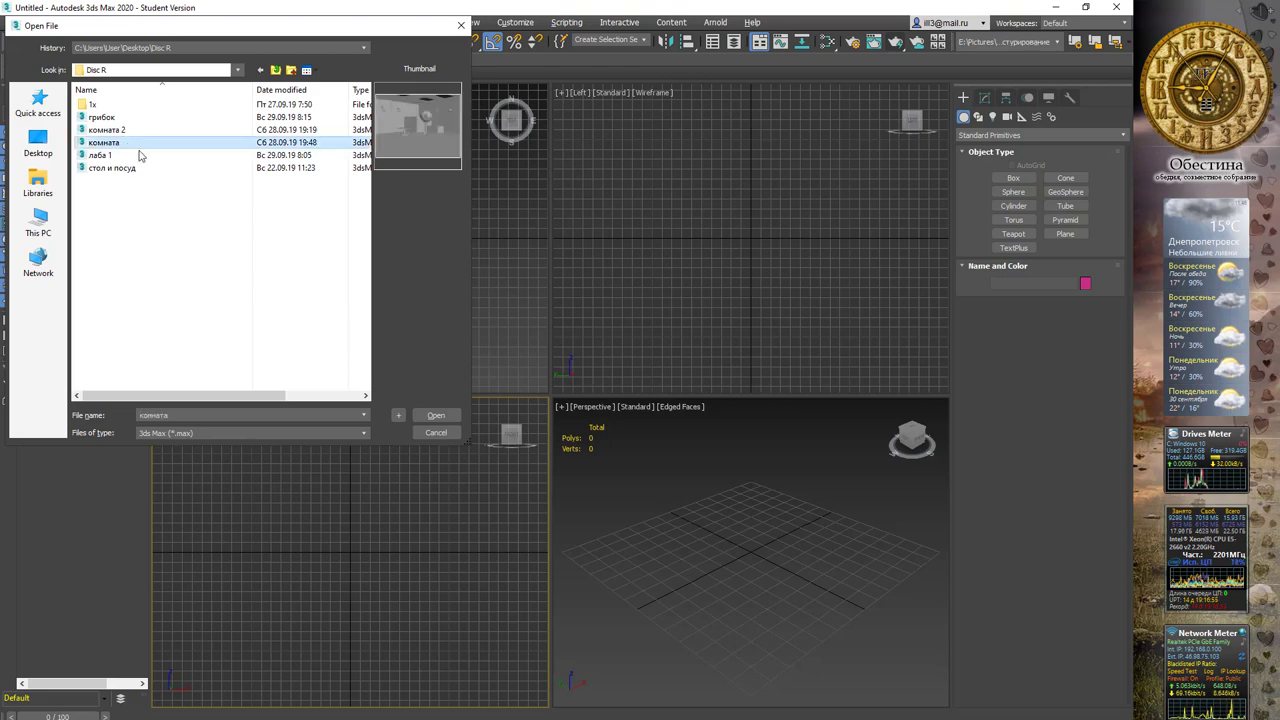
pyautogui.click(442, 418)
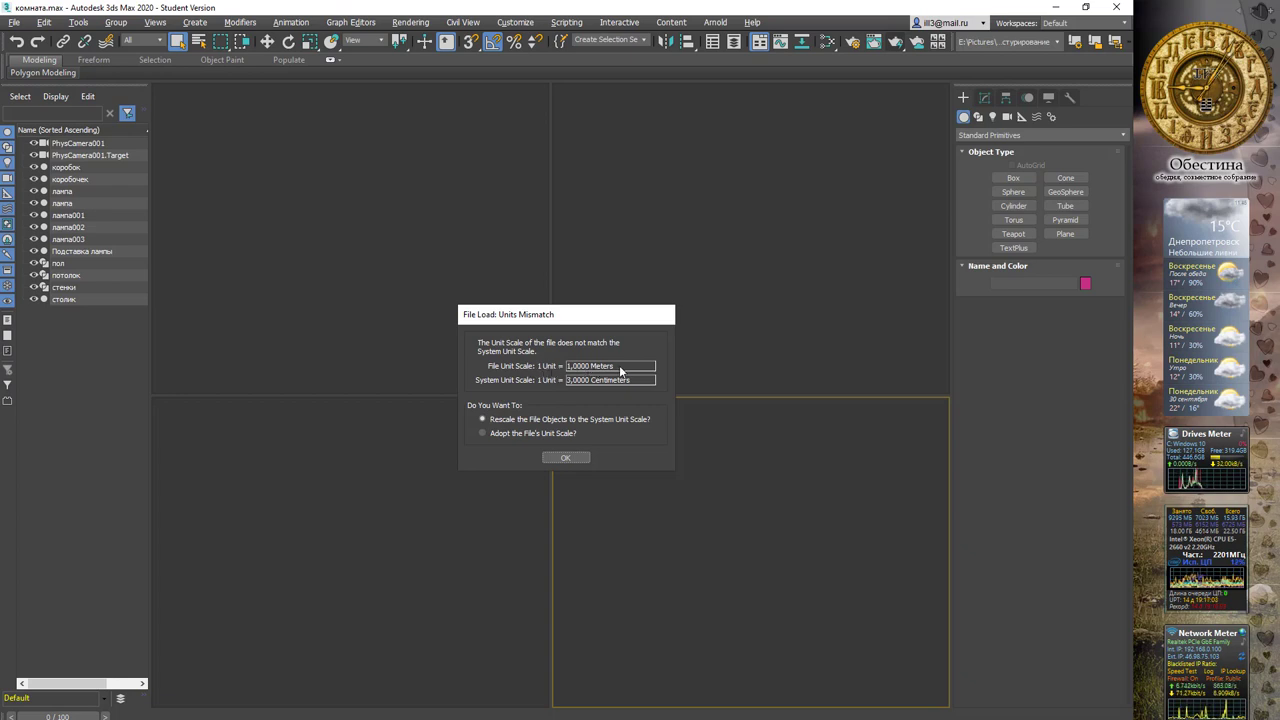
pyautogui.click(568, 456)
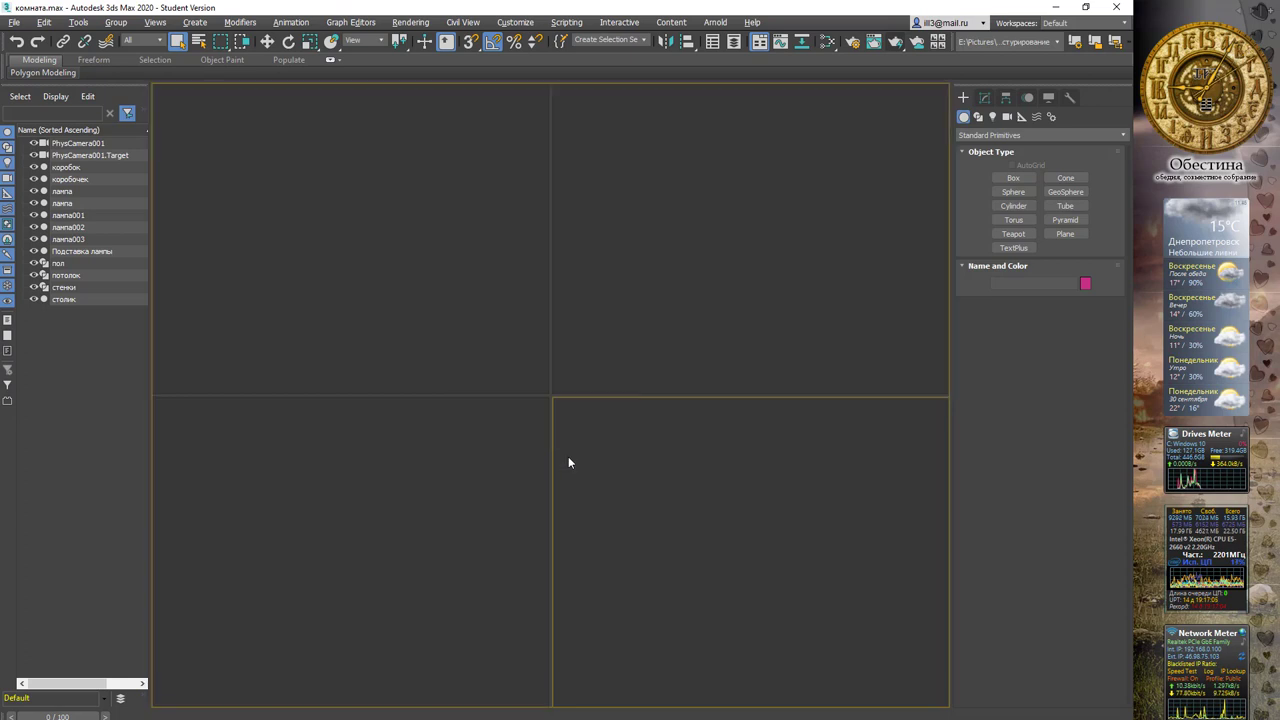
# Step: Dismiss the load notice and render the PhysCamera001 room view in the Rendered Frame Window
pyautogui.click(607, 425)
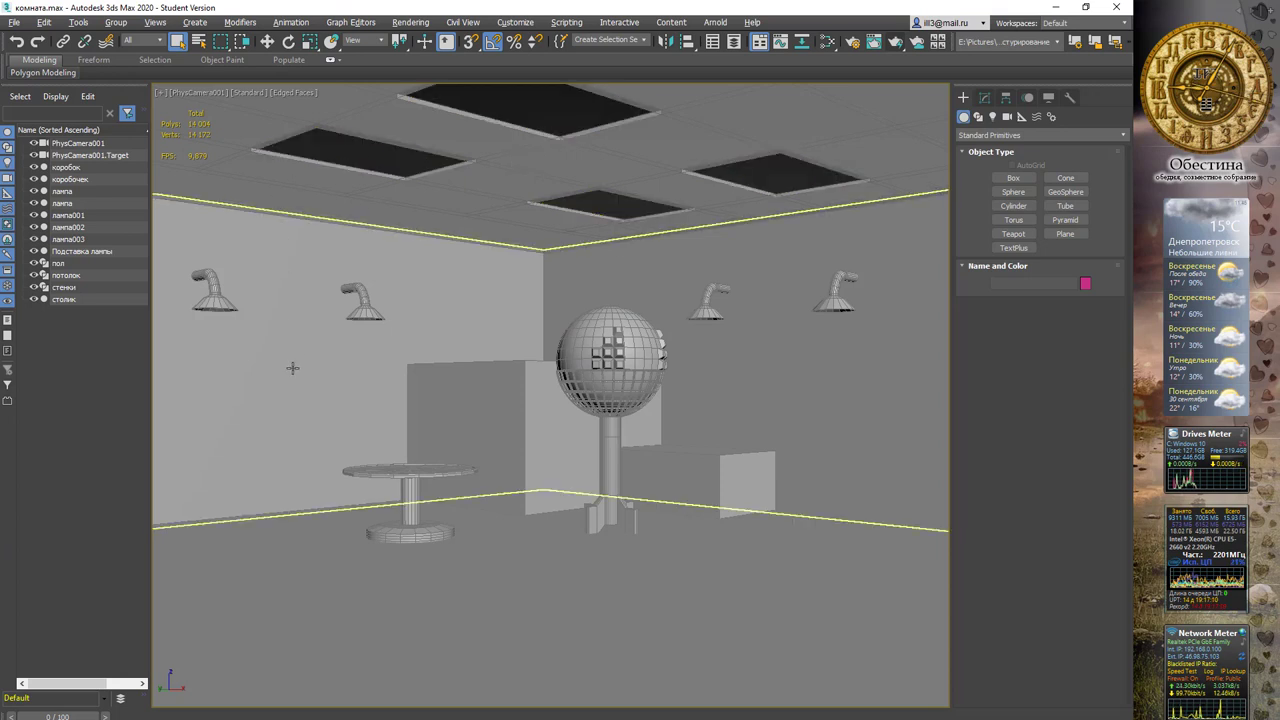
pyautogui.click(873, 45)
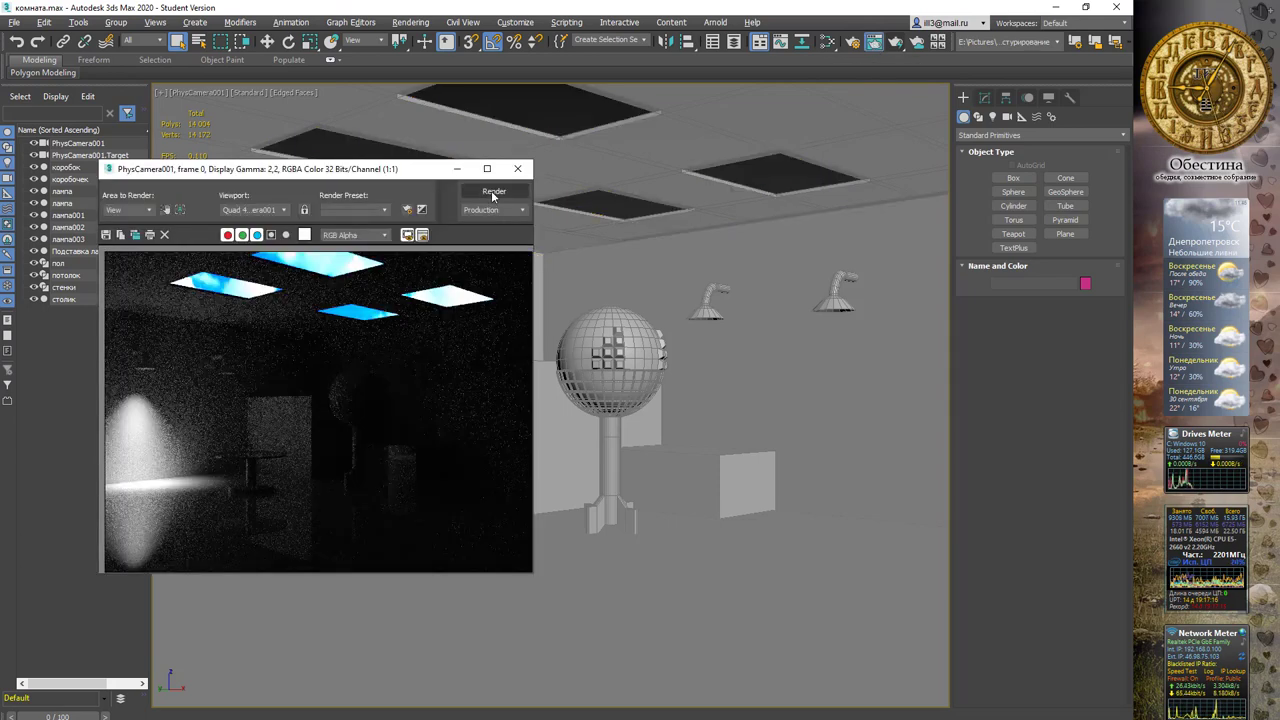
pyautogui.click(492, 193)
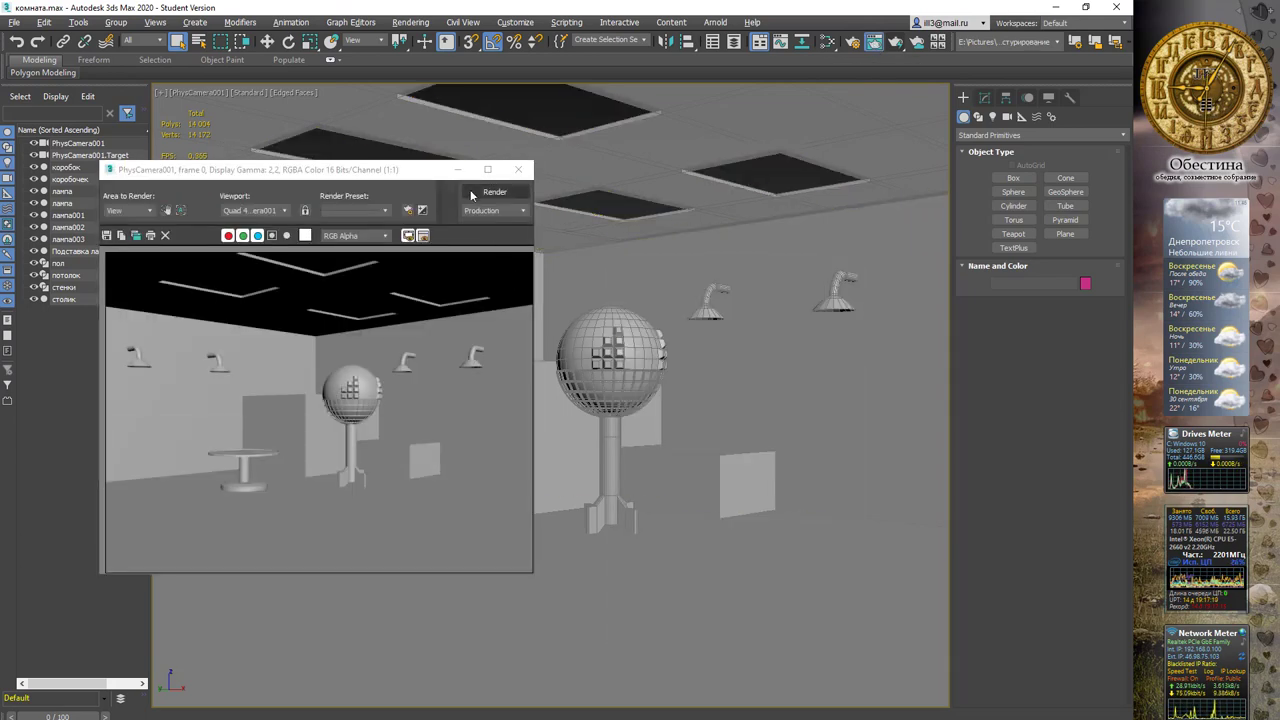
pyautogui.moveTo(370, 177); pyautogui.dragTo(397, 194)
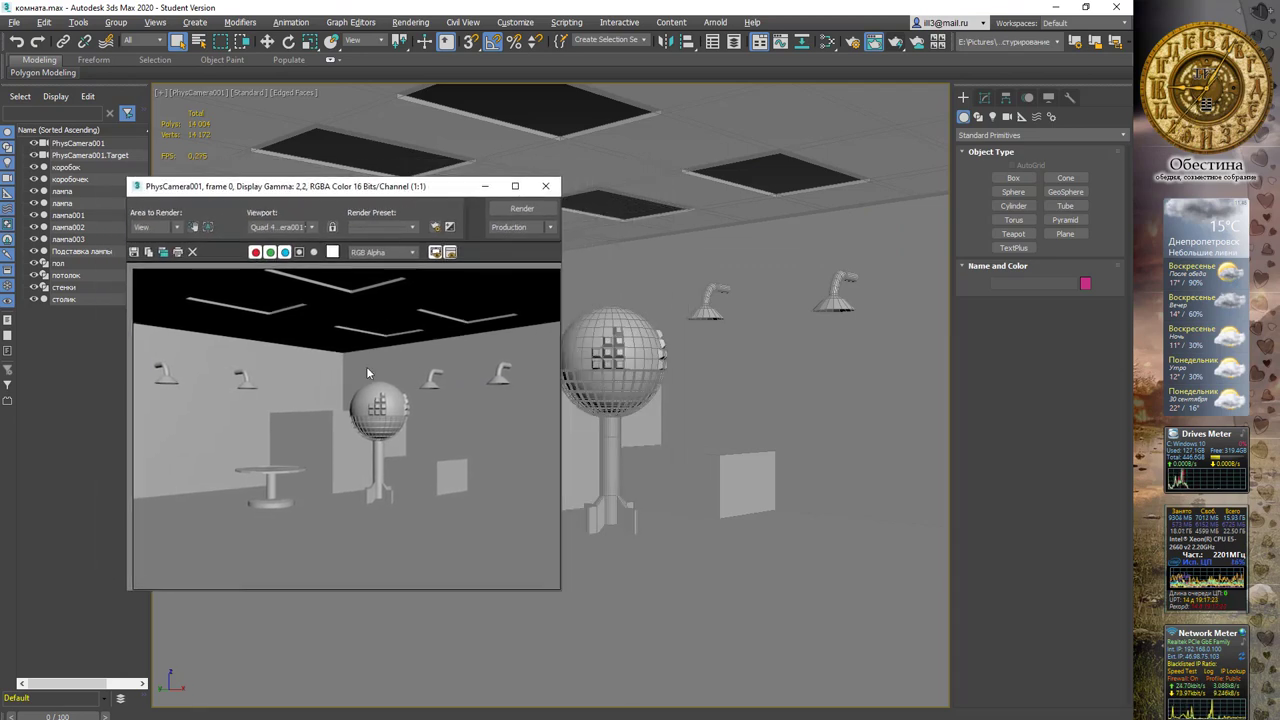
# Step: Set the production renderer to ART Renderer in Render Setup
pyautogui.click(853, 45)
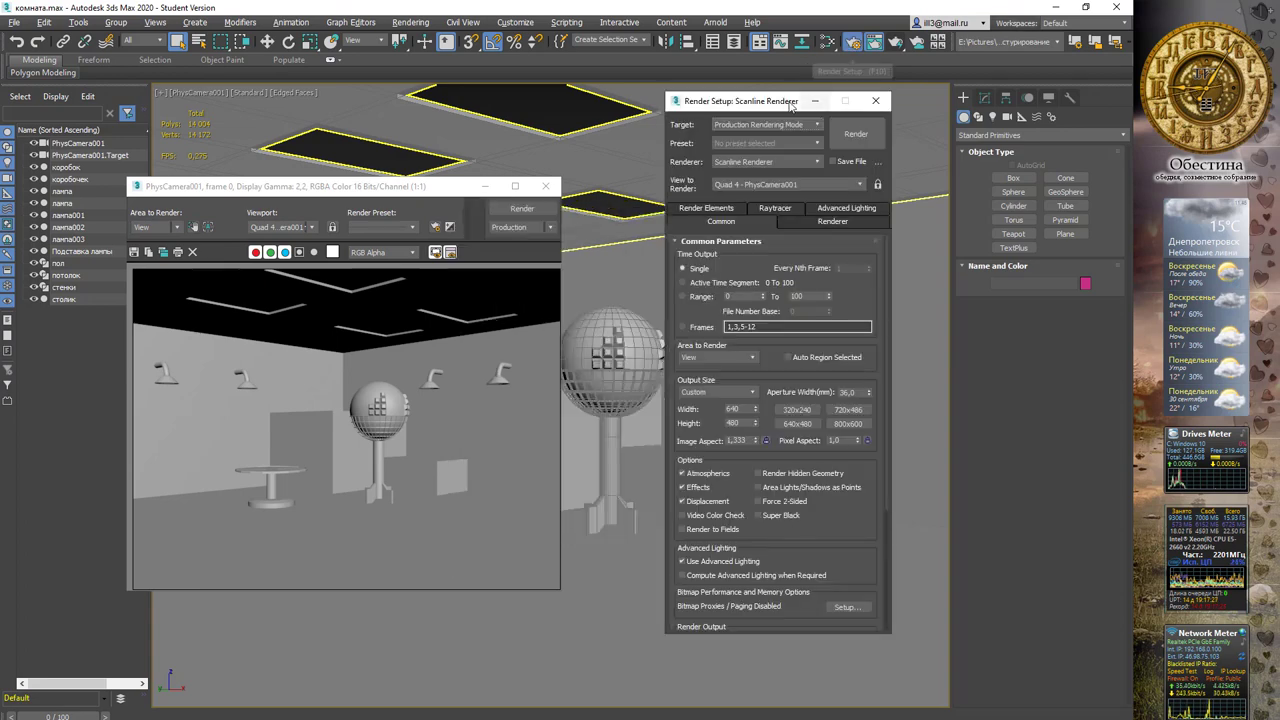
pyautogui.moveTo(785, 100); pyautogui.dragTo(760, 108)
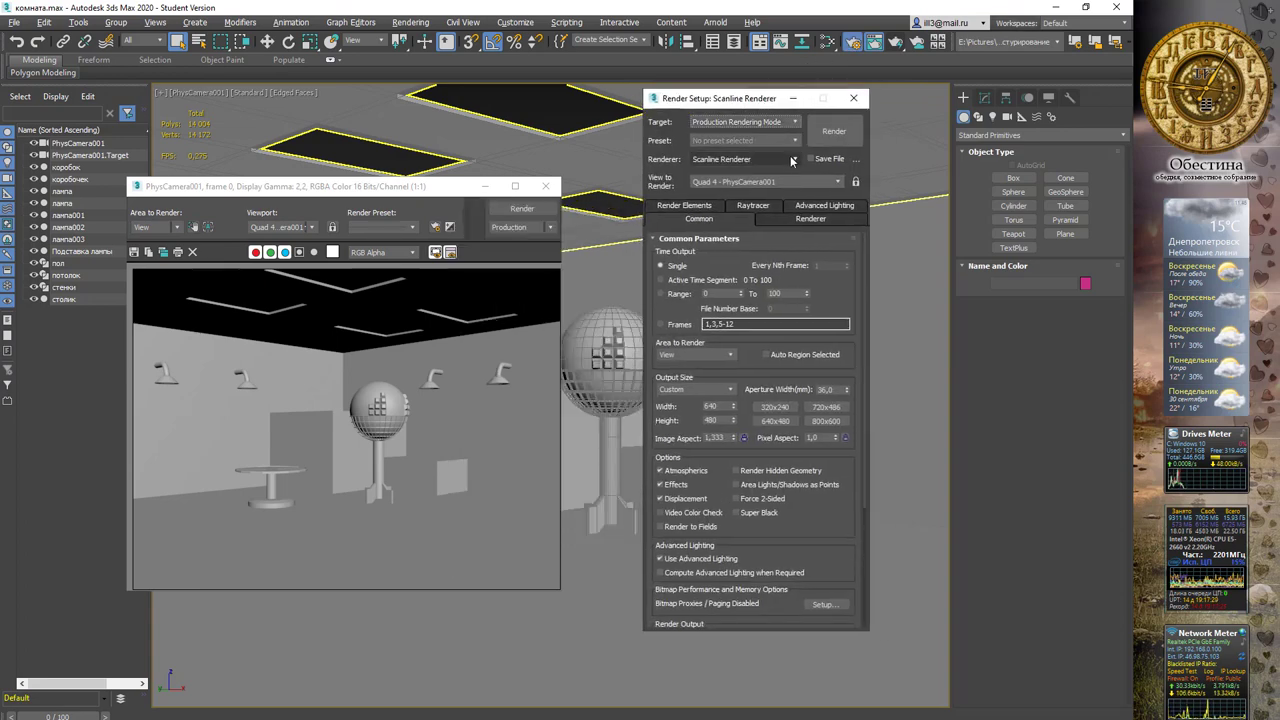
pyautogui.click(760, 159)
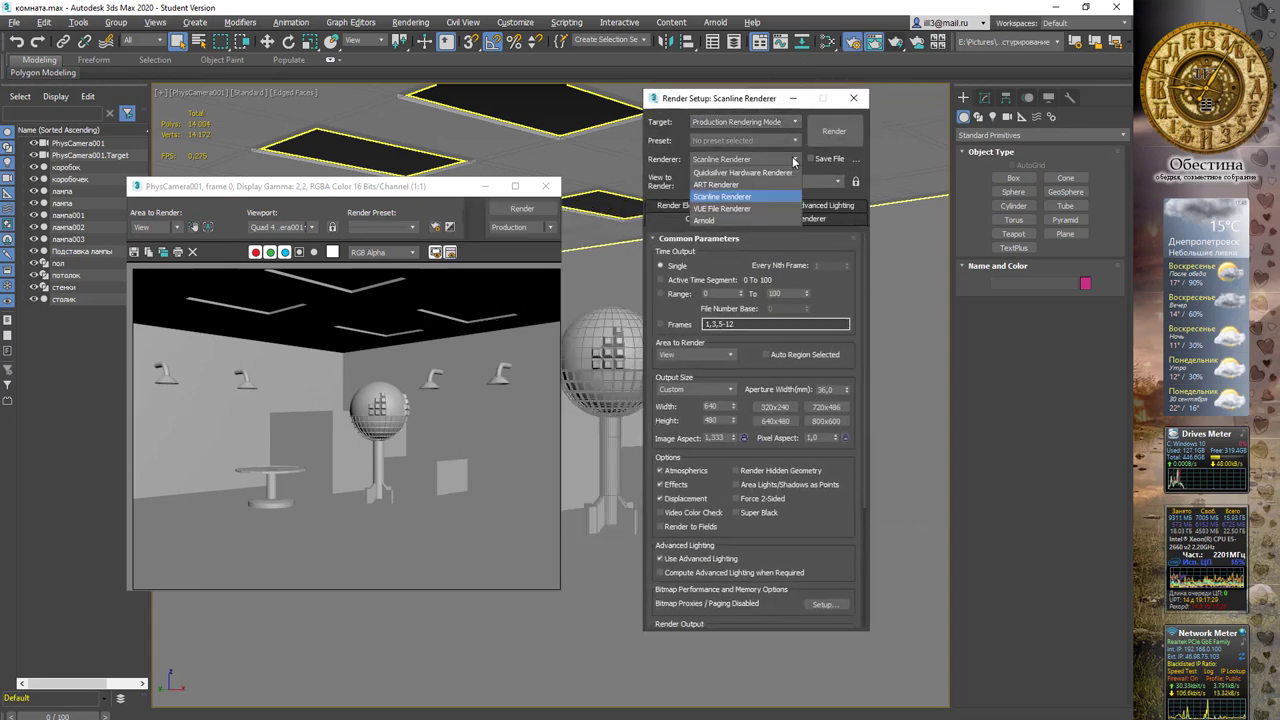
pyautogui.click(752, 186)
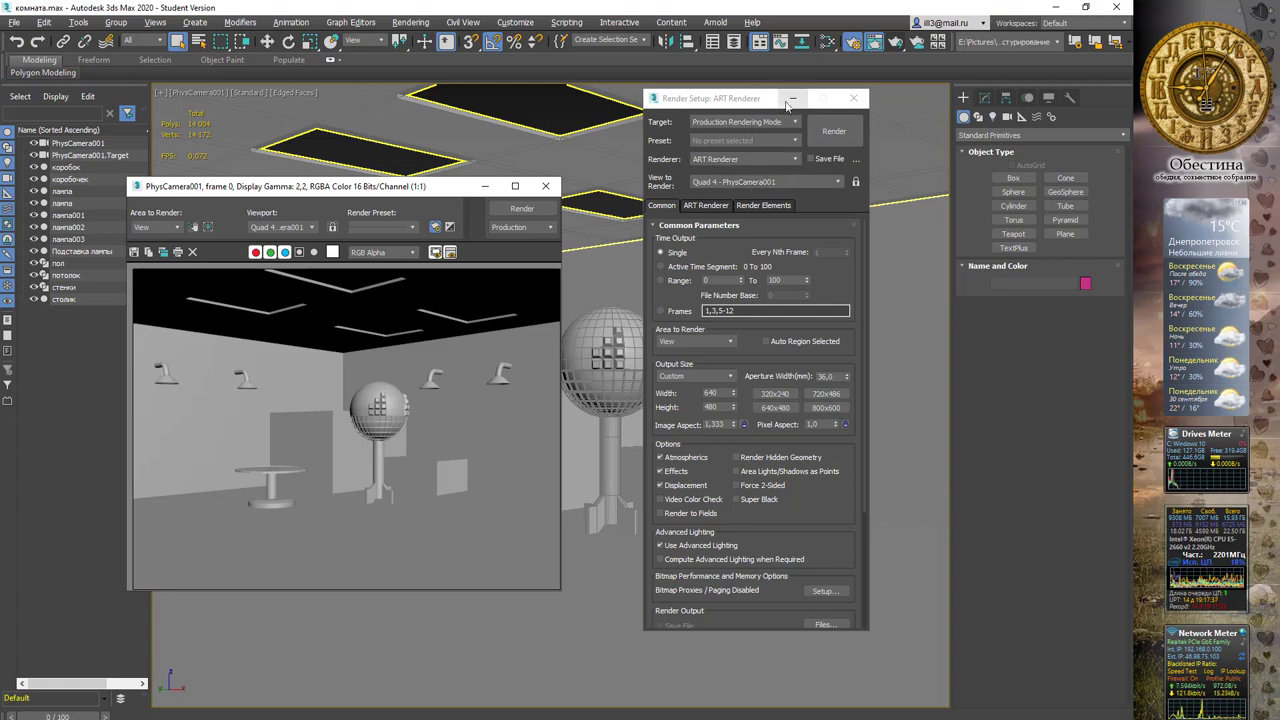
# Step: Start and stop an ART test render, then close the frame window and Render Setup
pyautogui.click(849, 140)
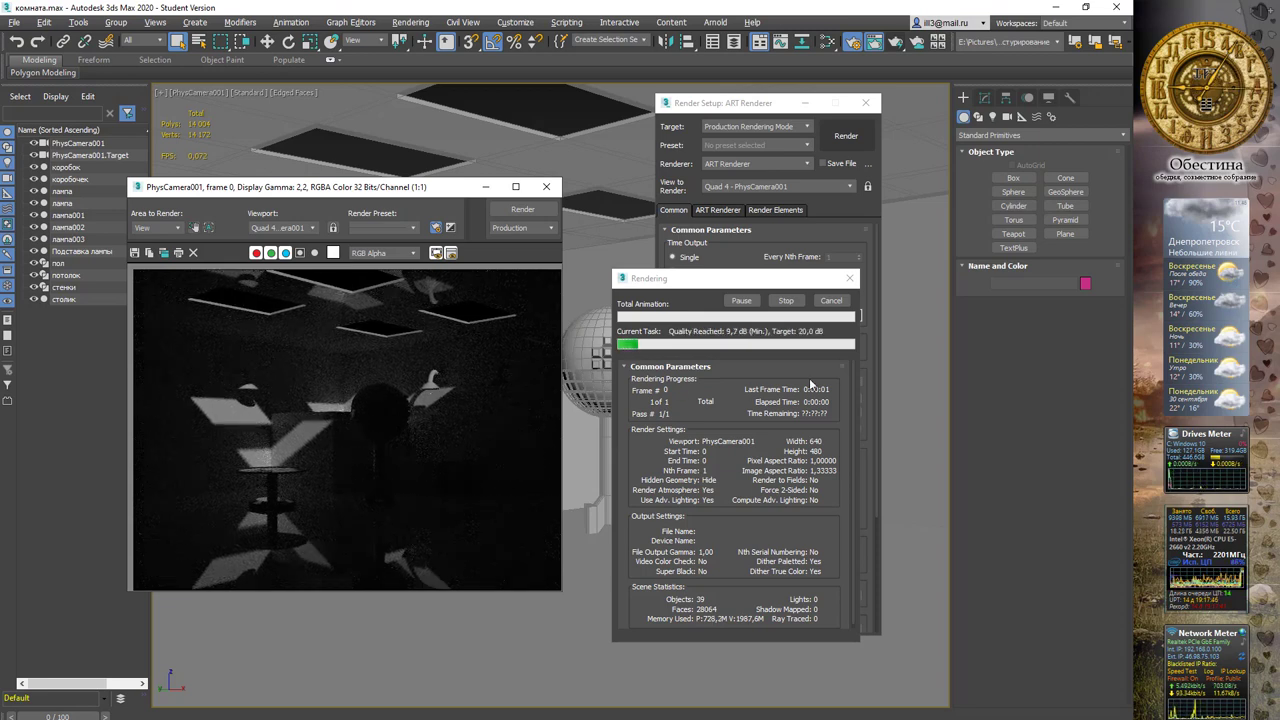
pyautogui.click(848, 279)
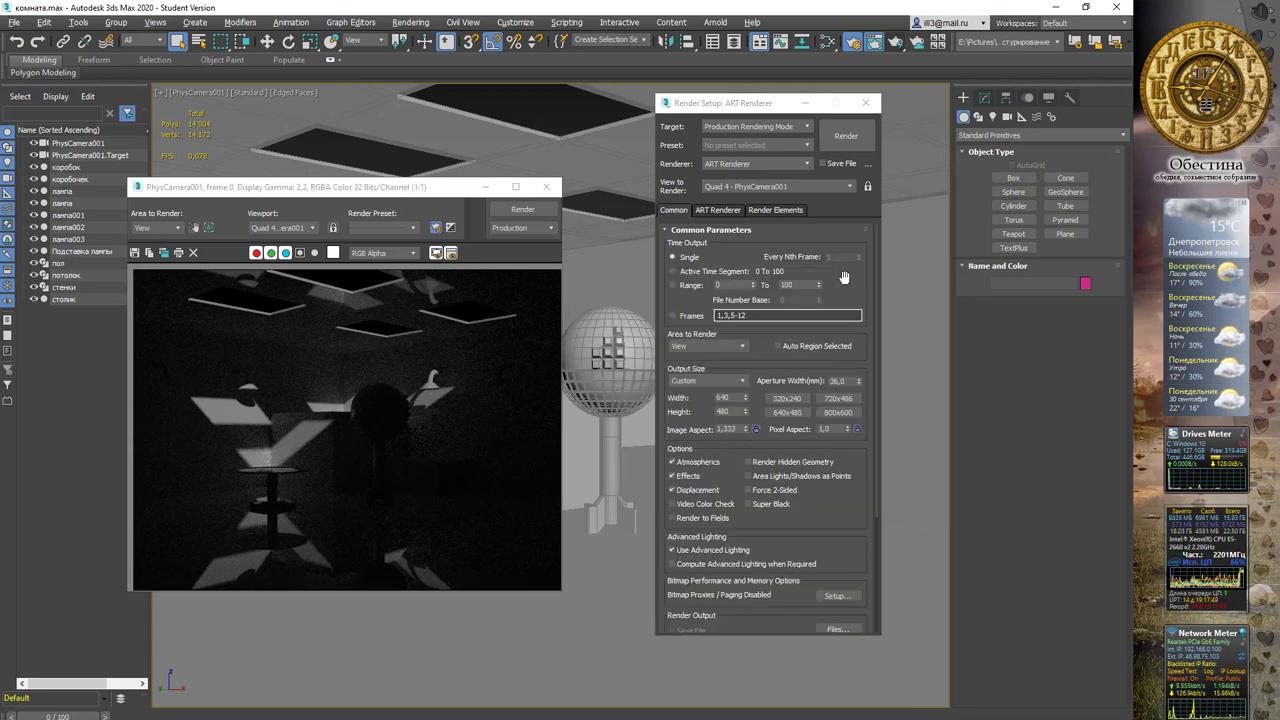
pyautogui.click(546, 186)
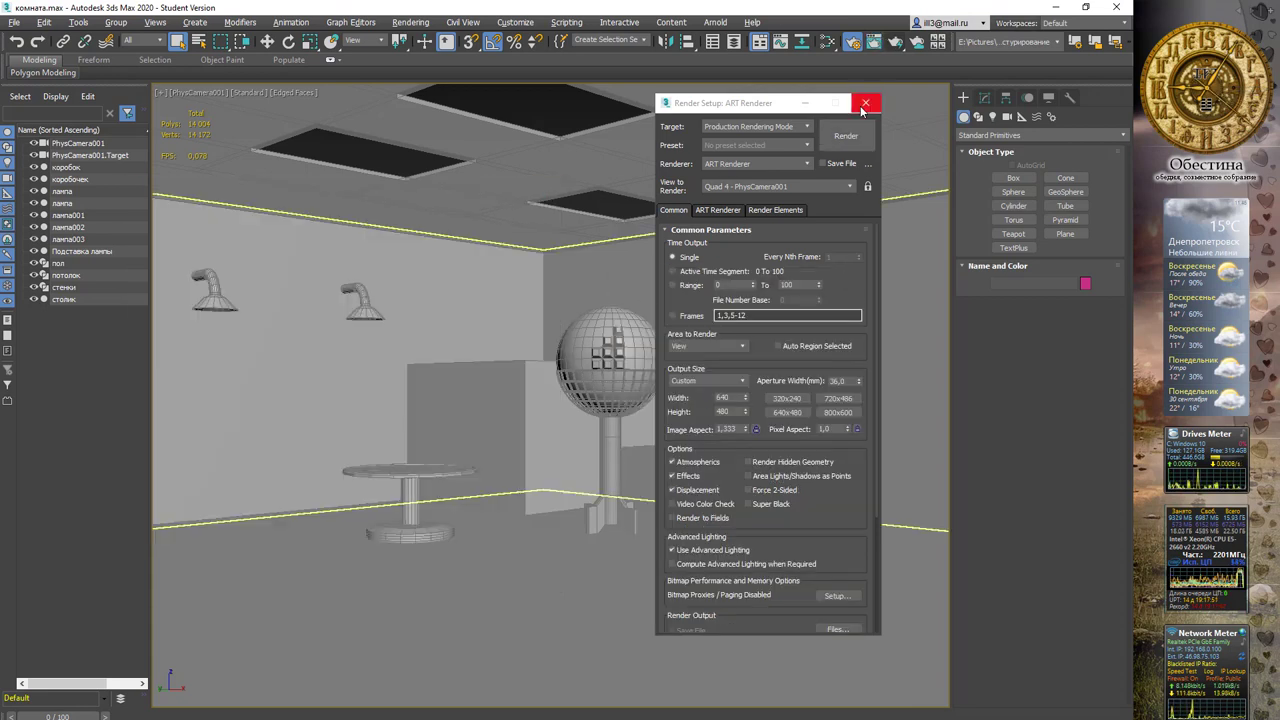
pyautogui.click(863, 104)
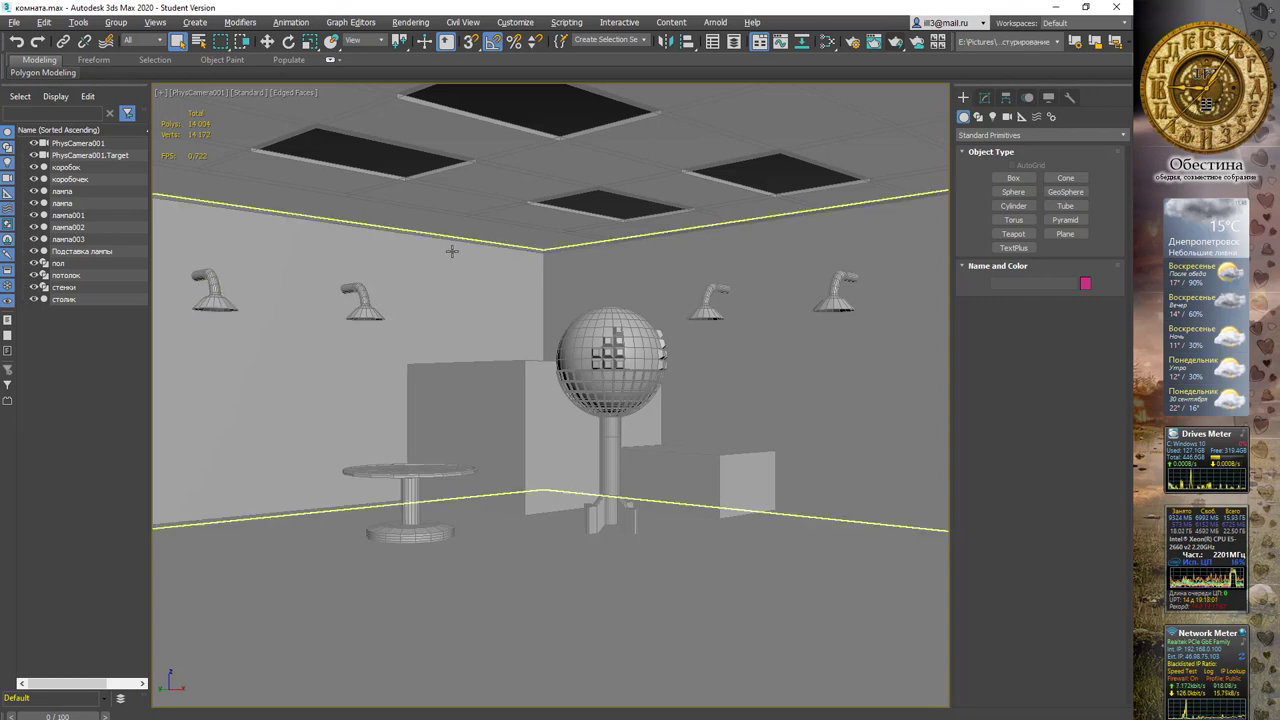
# Step: Open Rendering > Environment and move the Environment and Effects dialog left of the viewport
pyautogui.click(405, 23)
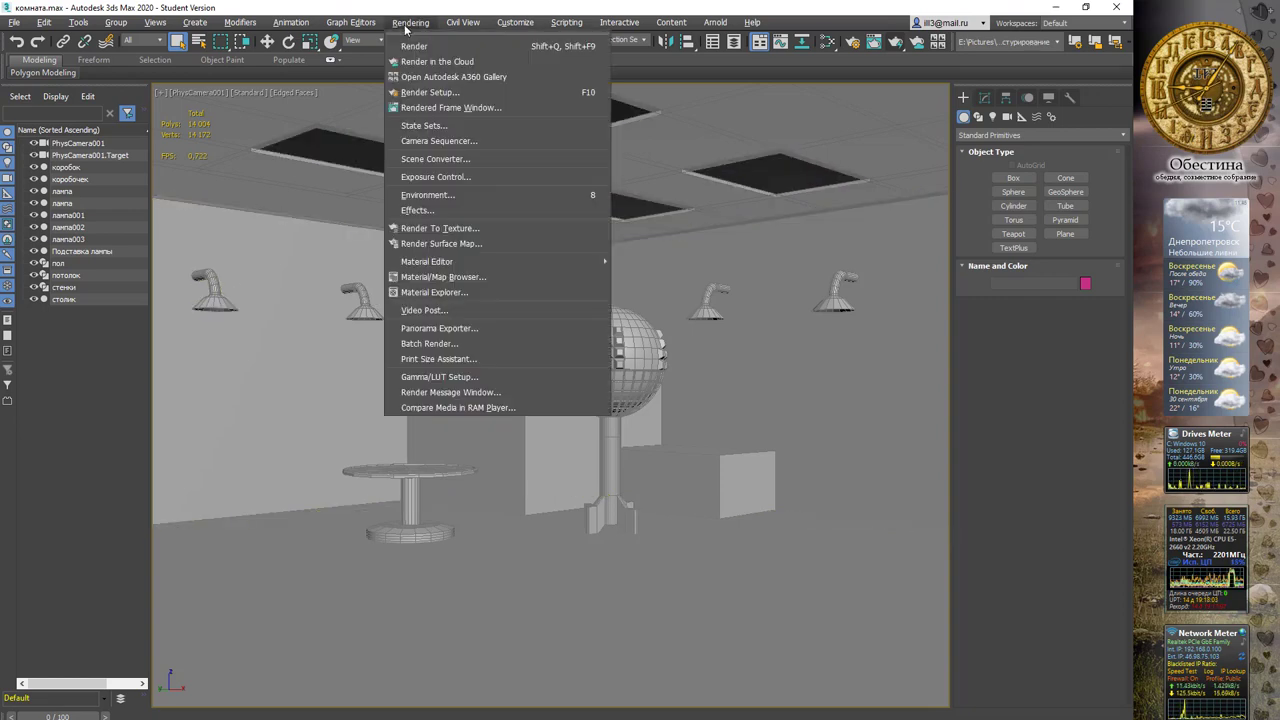
pyautogui.click(434, 195)
pyautogui.moveTo(705, 130)
pyautogui.mouseDown()
pyautogui.moveTo(255, 128)
pyautogui.moveTo(341, 118)
pyautogui.moveTo(257, 113)
pyautogui.mouseUp()
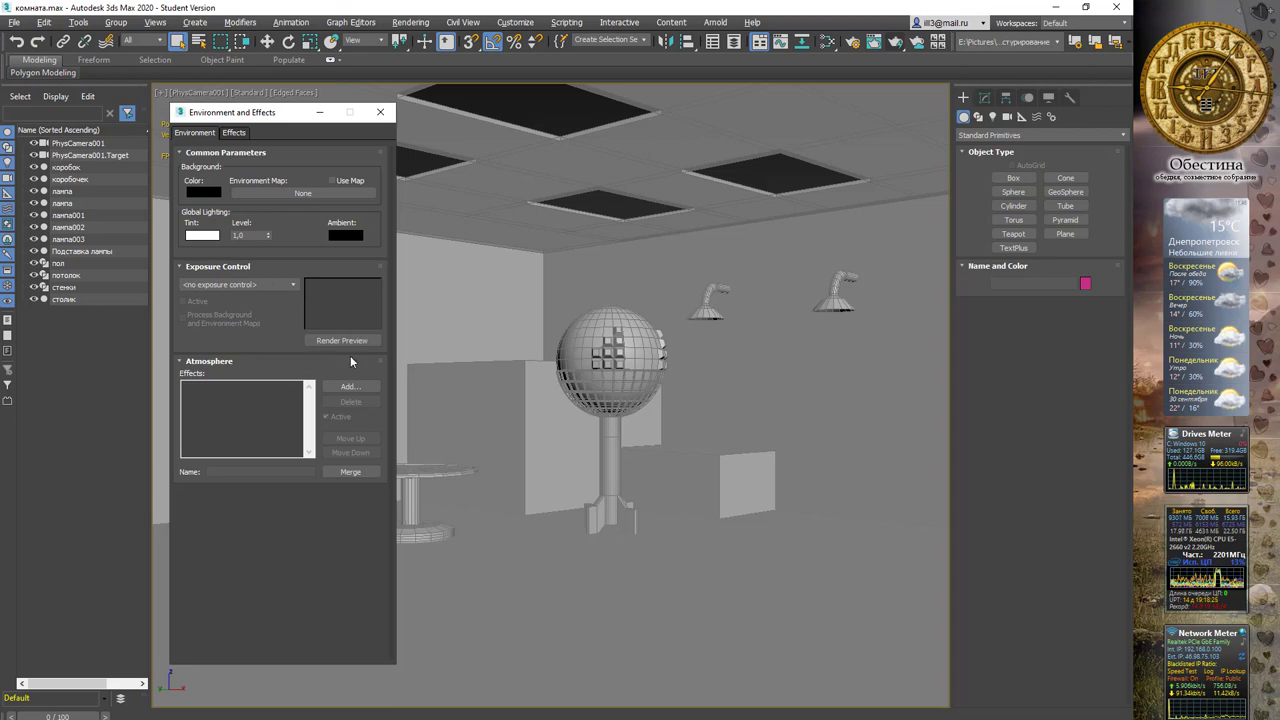
# Step: Switch the Create panel's lights category to Photometric
pyautogui.click(993, 117)
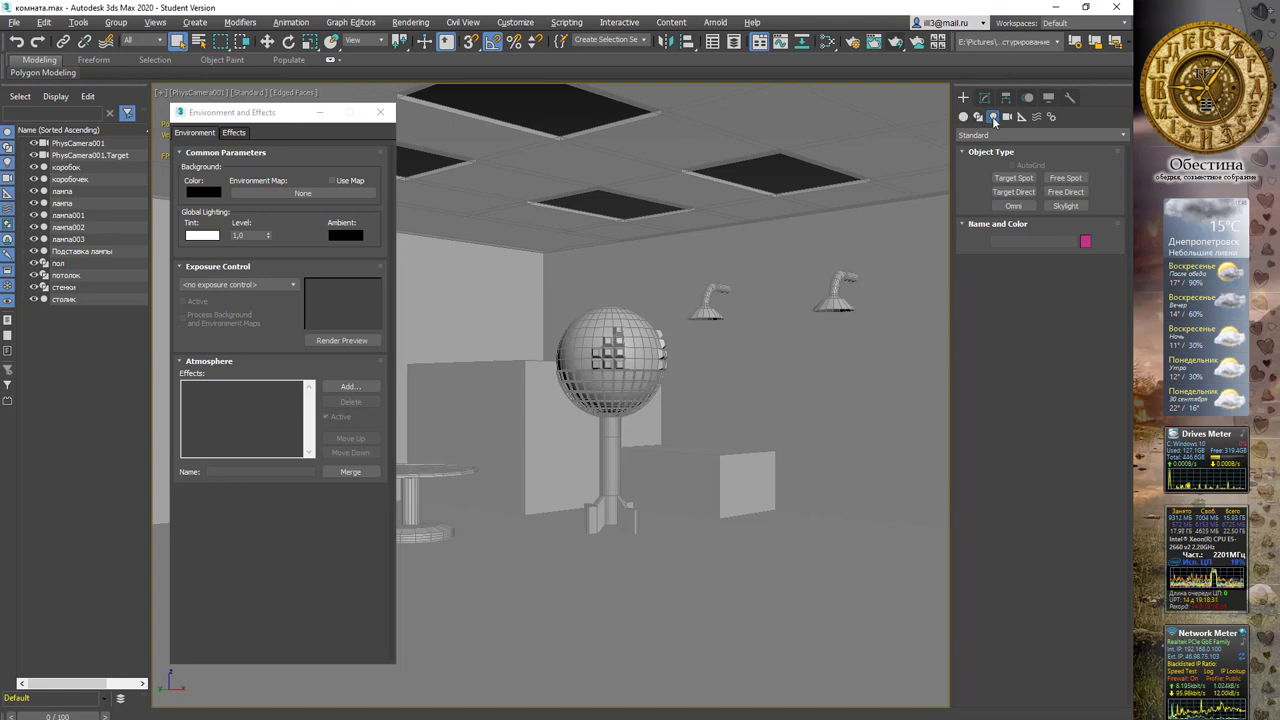
pyautogui.click(1004, 136)
pyautogui.click(1000, 157)
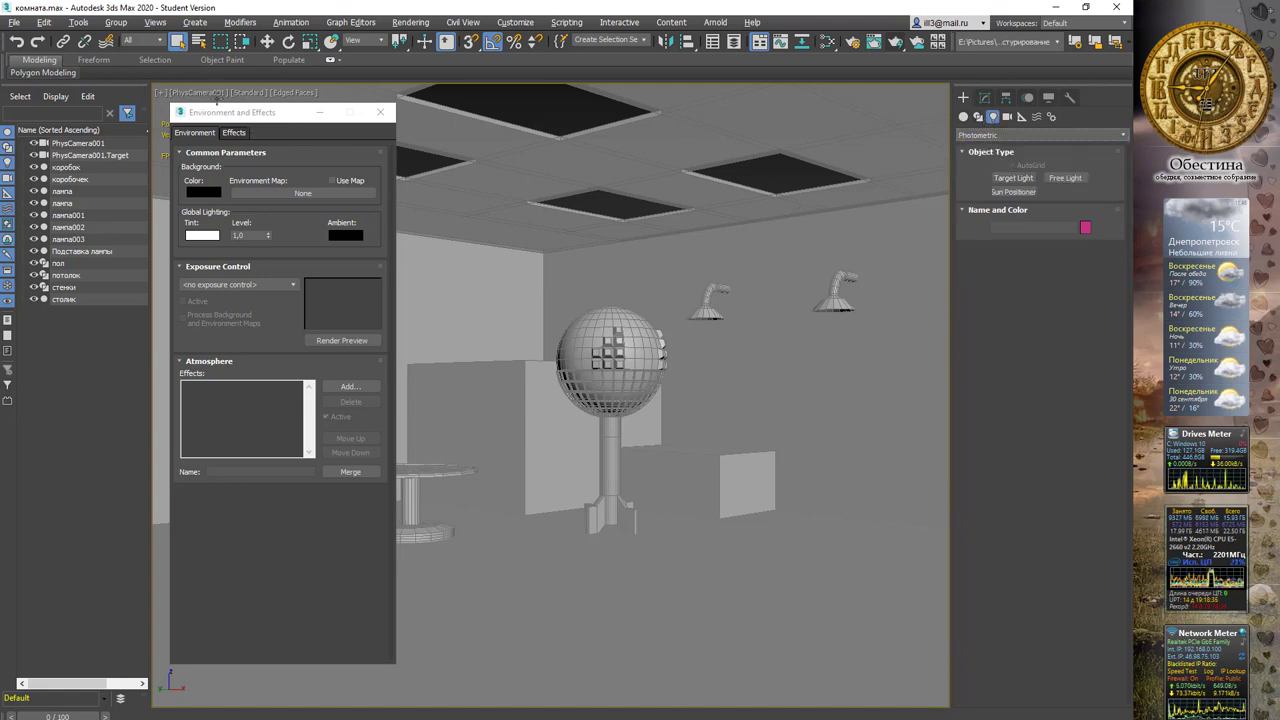
# Step: Set the viewport to a wireframe Front view framed on the wall lamp above the table
pyautogui.click(201, 95)
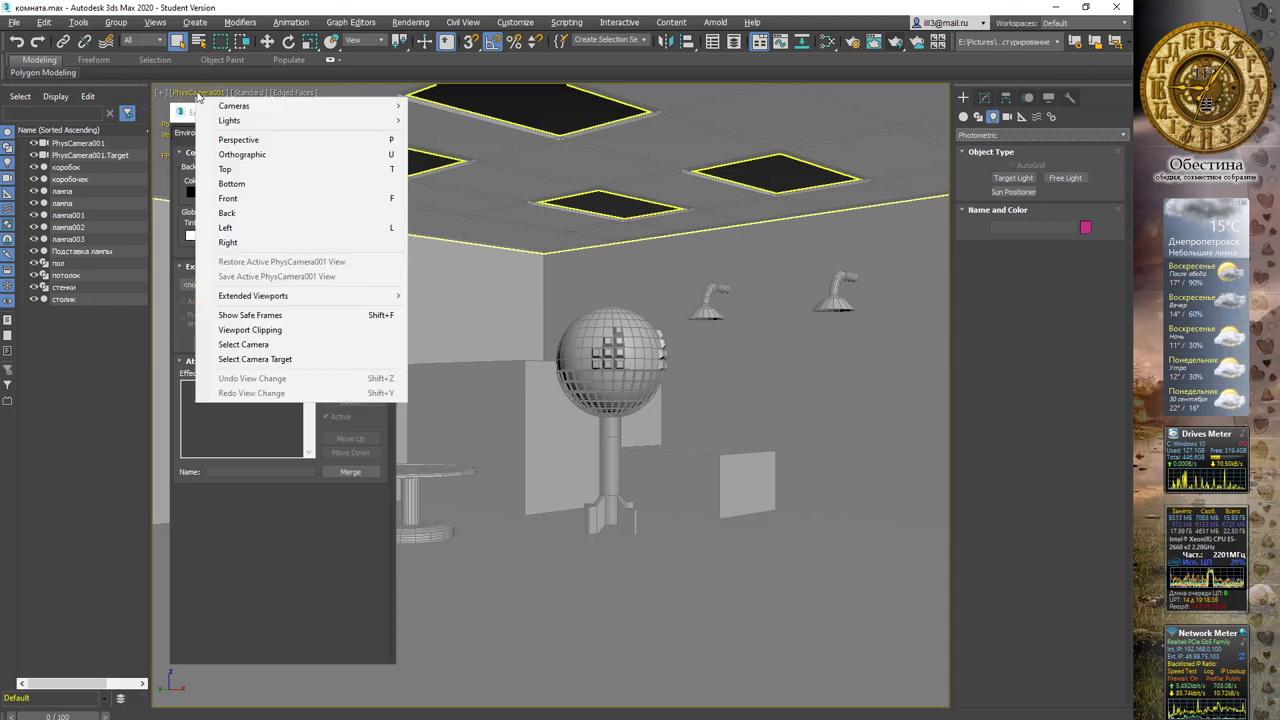
pyautogui.click(228, 198)
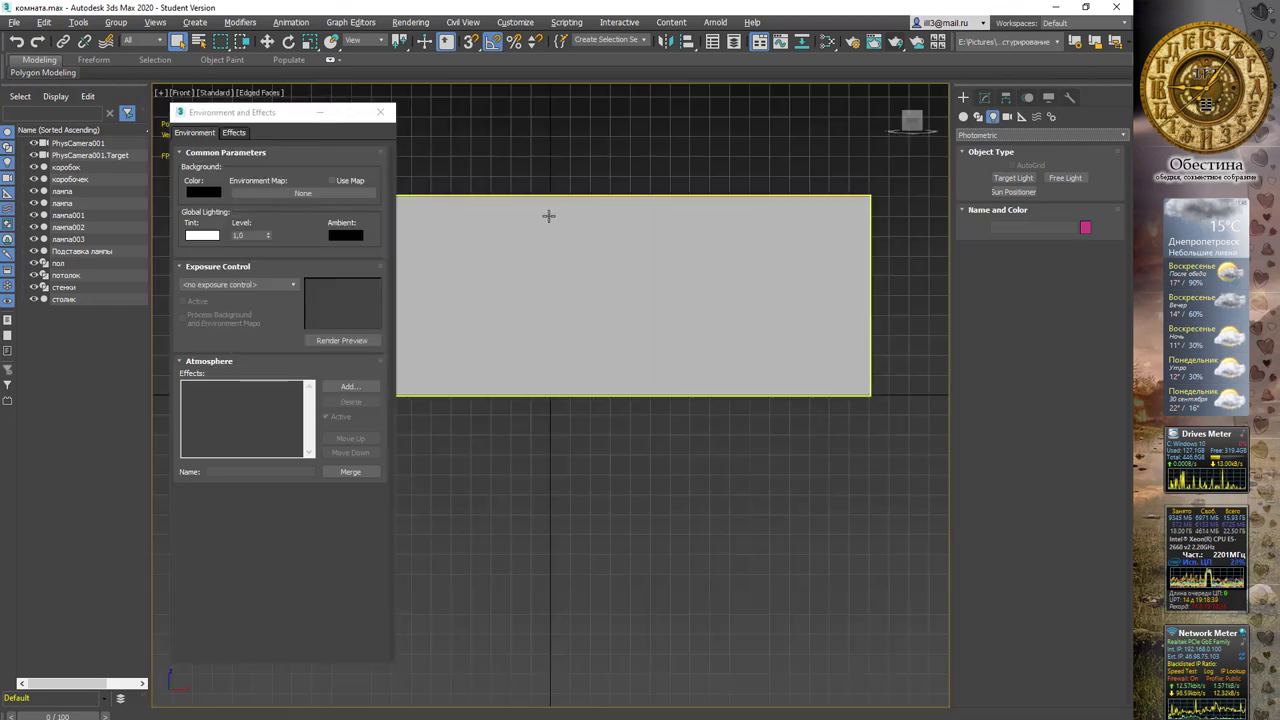
pyautogui.moveTo(548, 215)
pyautogui.mouseDown(button='middle')
pyautogui.moveTo(694, 294)
pyautogui.moveTo(651, 285)
pyautogui.mouseUp(button='middle')
pyautogui.scroll(-2, 694, 294)
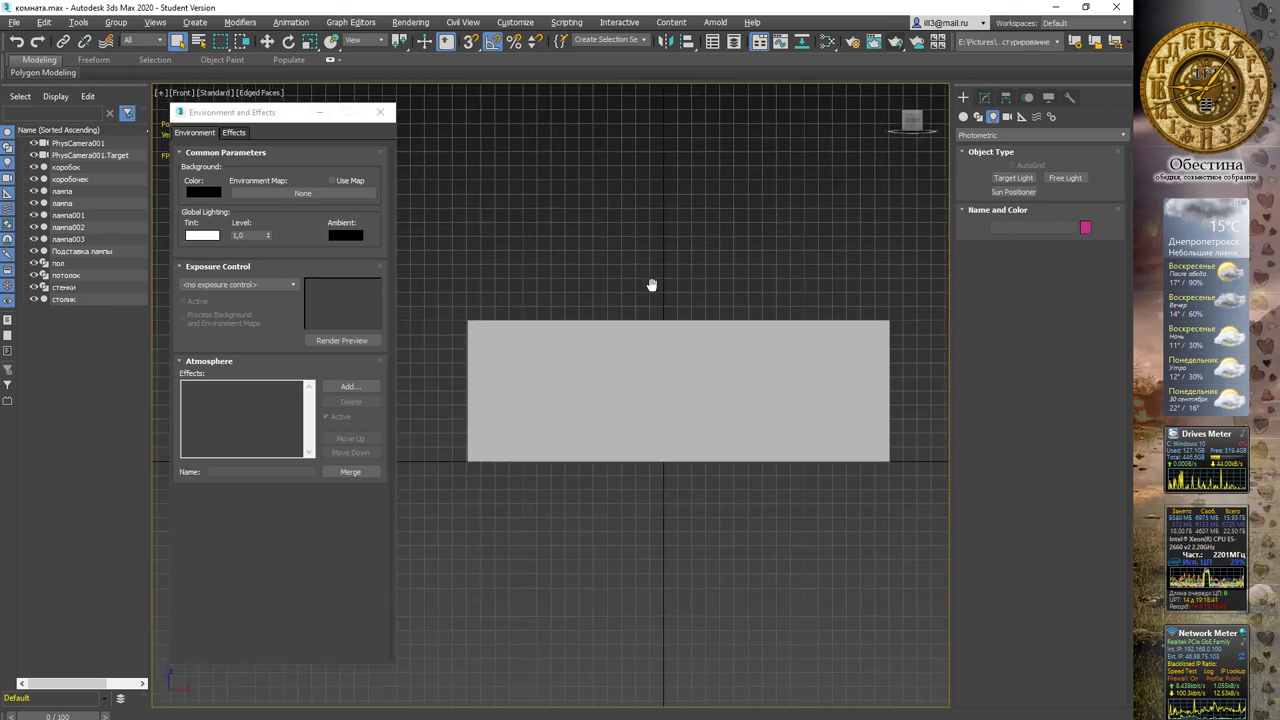
pyautogui.press('F3')
pyautogui.scroll(2, 660, 357)
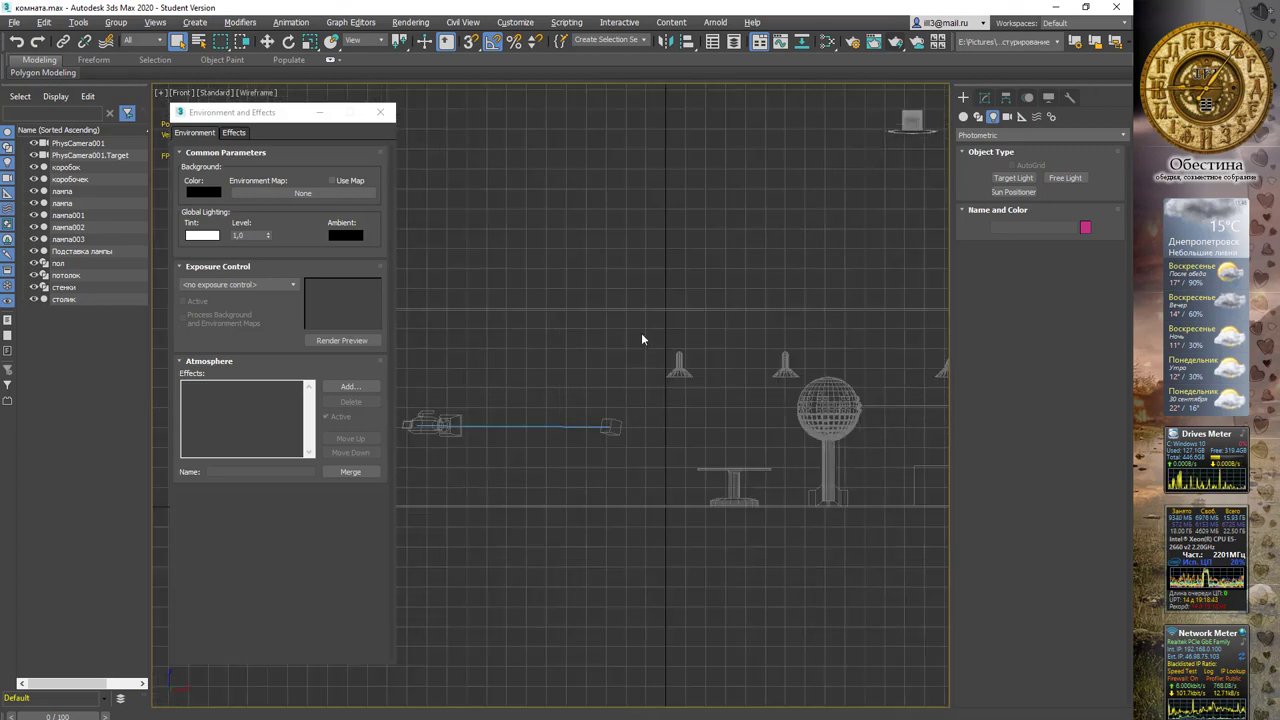
pyautogui.scroll(3, 716, 358)
pyautogui.moveTo(697, 363); pyautogui.dragTo(686, 289, button='middle')
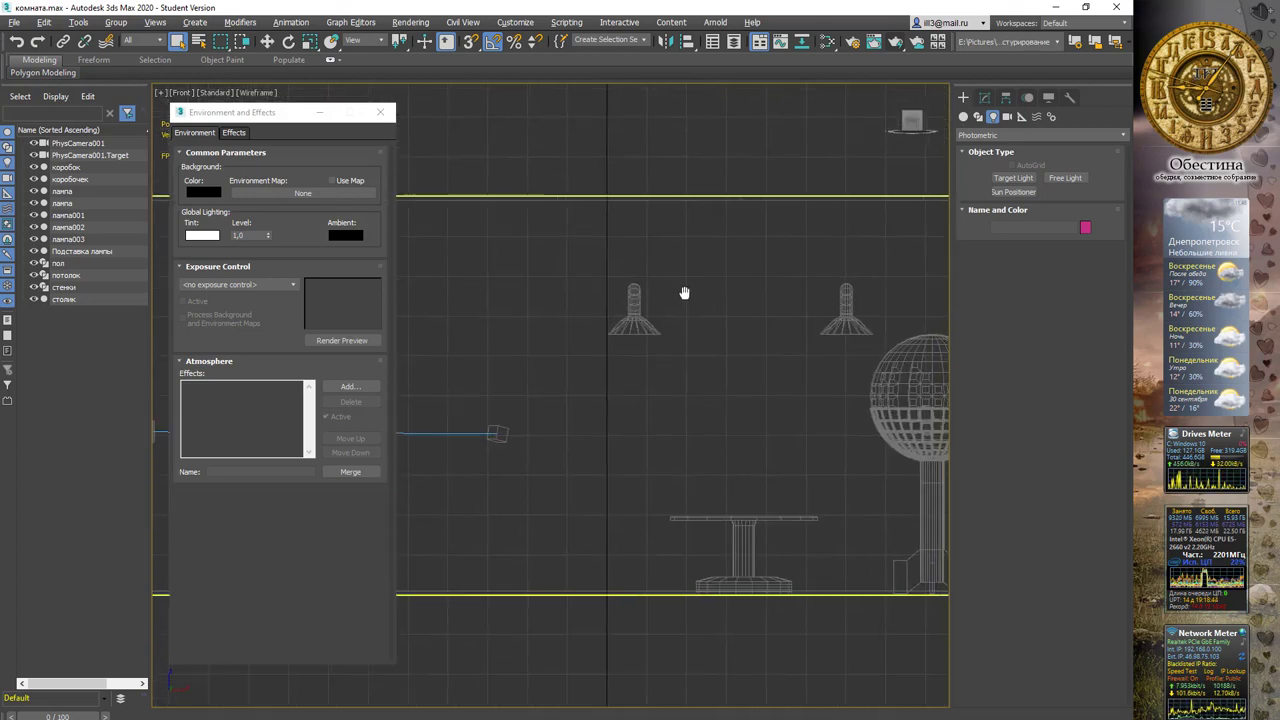
pyautogui.click(270, 93)
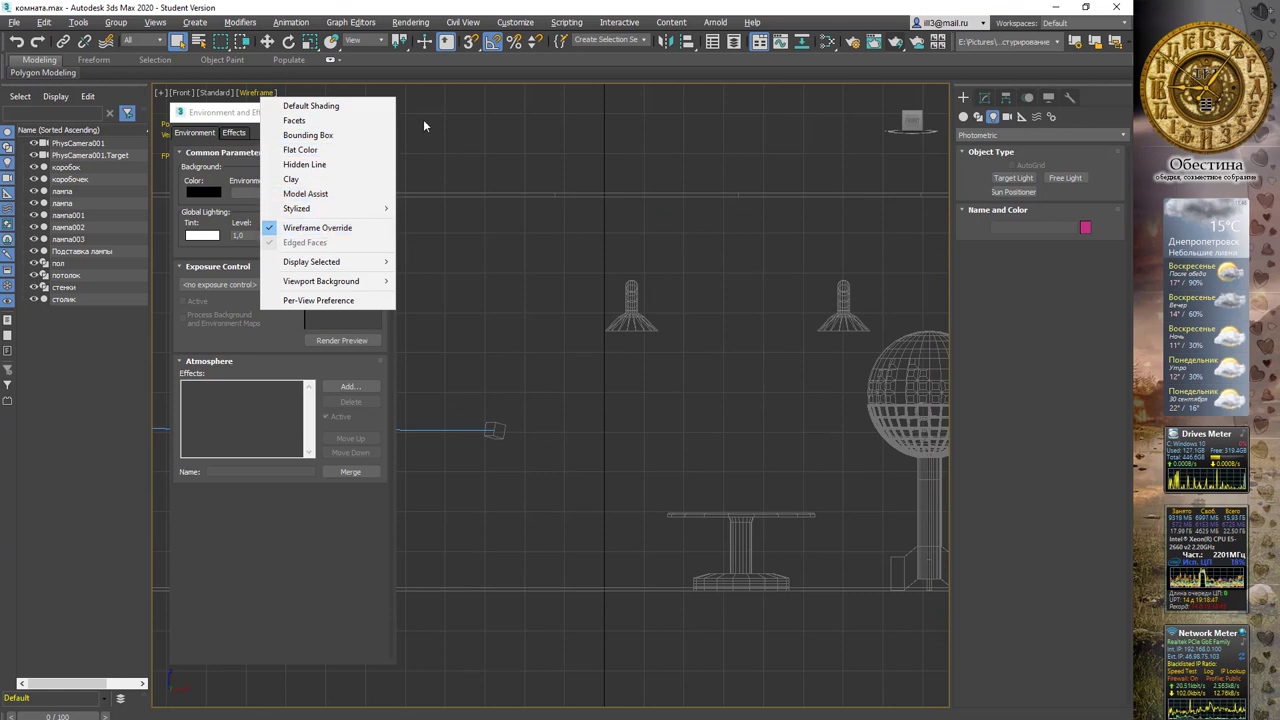
pyautogui.click(719, 294)
pyautogui.moveTo(719, 294)
pyautogui.mouseDown(button='middle')
pyautogui.moveTo(666, 237)
pyautogui.moveTo(651, 243)
pyautogui.moveTo(693, 244)
pyautogui.mouseUp(button='middle')
pyautogui.scroll(2, 601, 239)
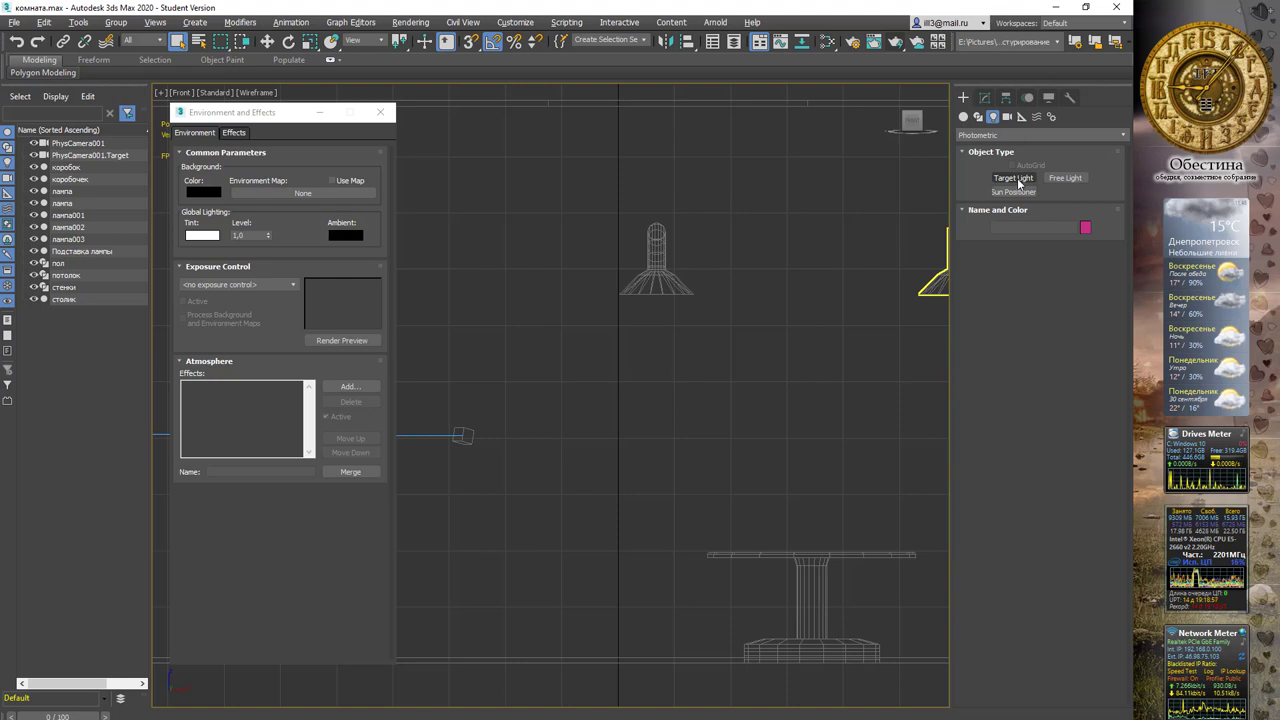
# Step: Create a Target Light from the lamp down to the floor, accepting Physical Camera Exposure Control
pyautogui.click(1015, 179)
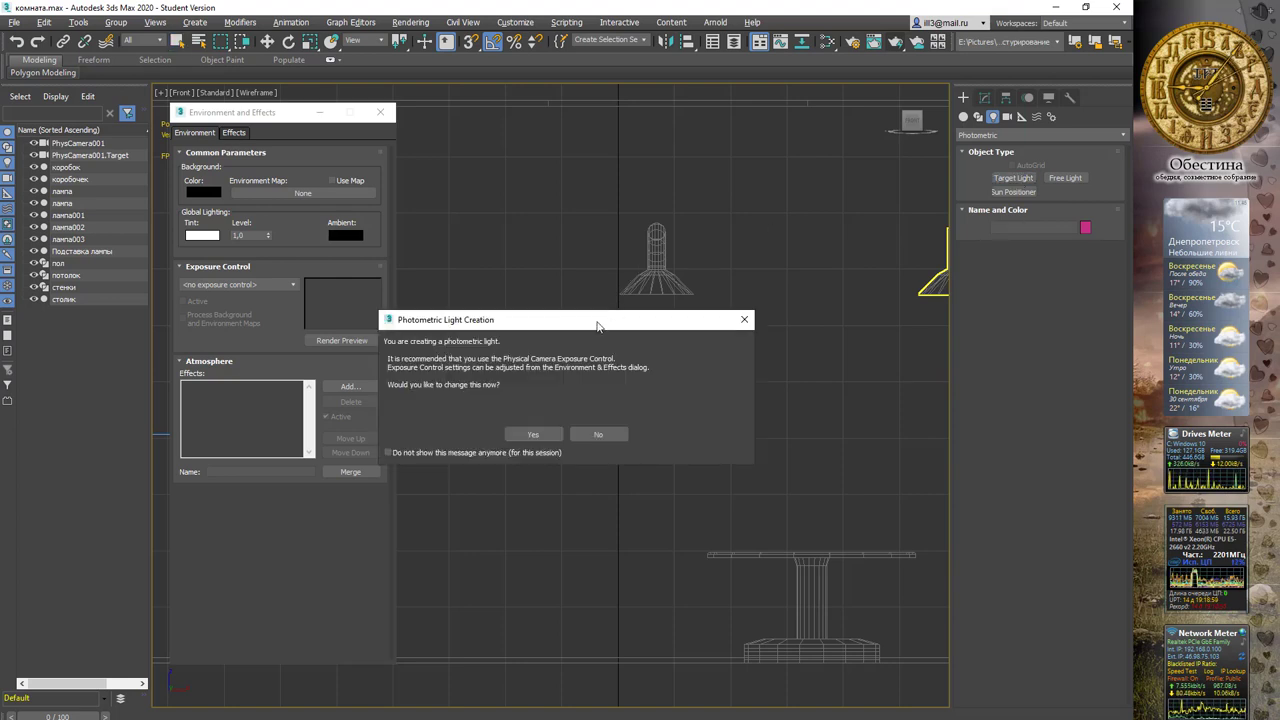
pyautogui.moveTo(596, 323); pyautogui.dragTo(666, 304)
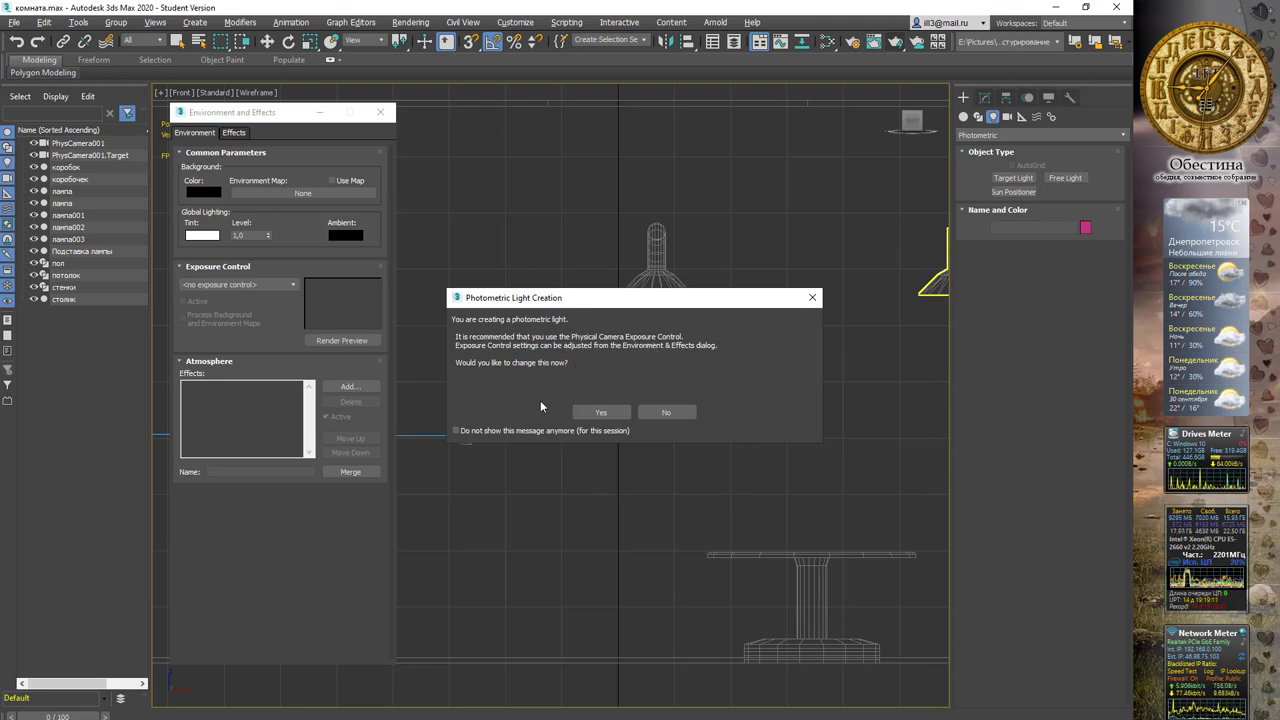
pyautogui.click(600, 412)
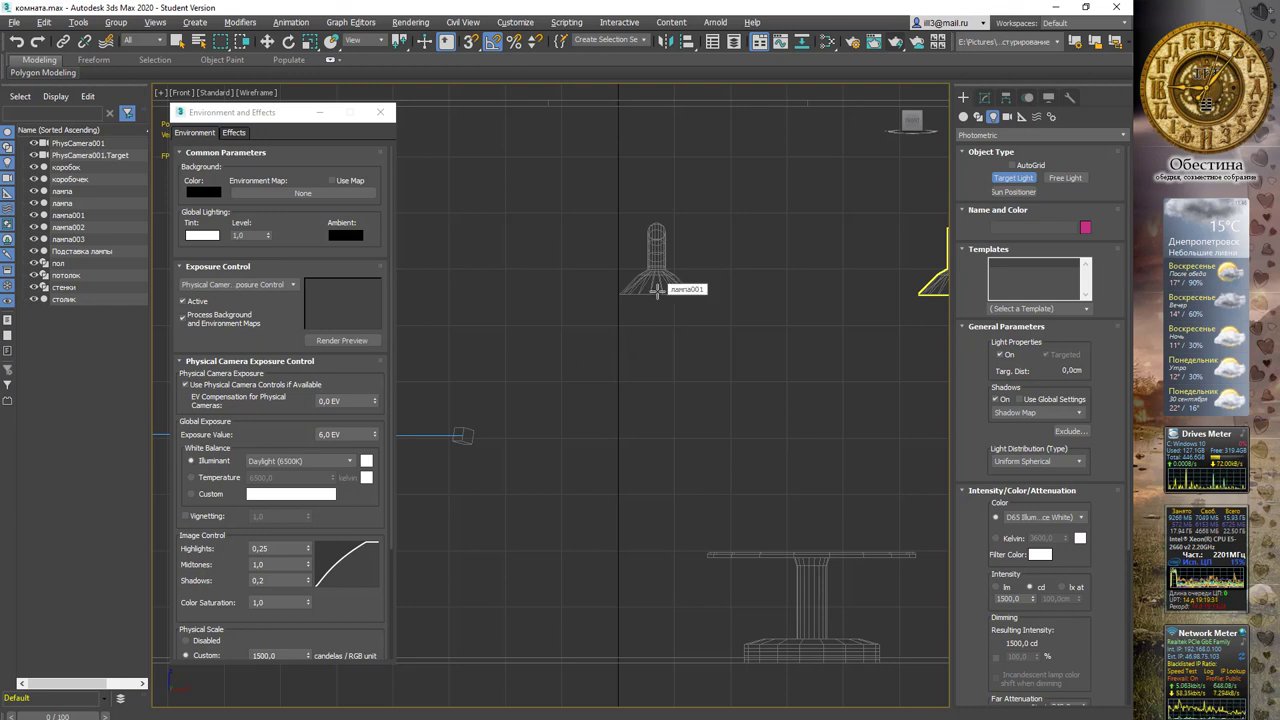
pyautogui.moveTo(657, 281)
pyautogui.mouseDown()
pyautogui.moveTo(656, 585)
pyautogui.moveTo(636, 563)
pyautogui.moveTo(672, 621)
pyautogui.mouseUp()
# Step: Lower the light's target toward the floor and finish creating lights
pyautogui.moveTo(662, 637); pyautogui.dragTo(656, 655)
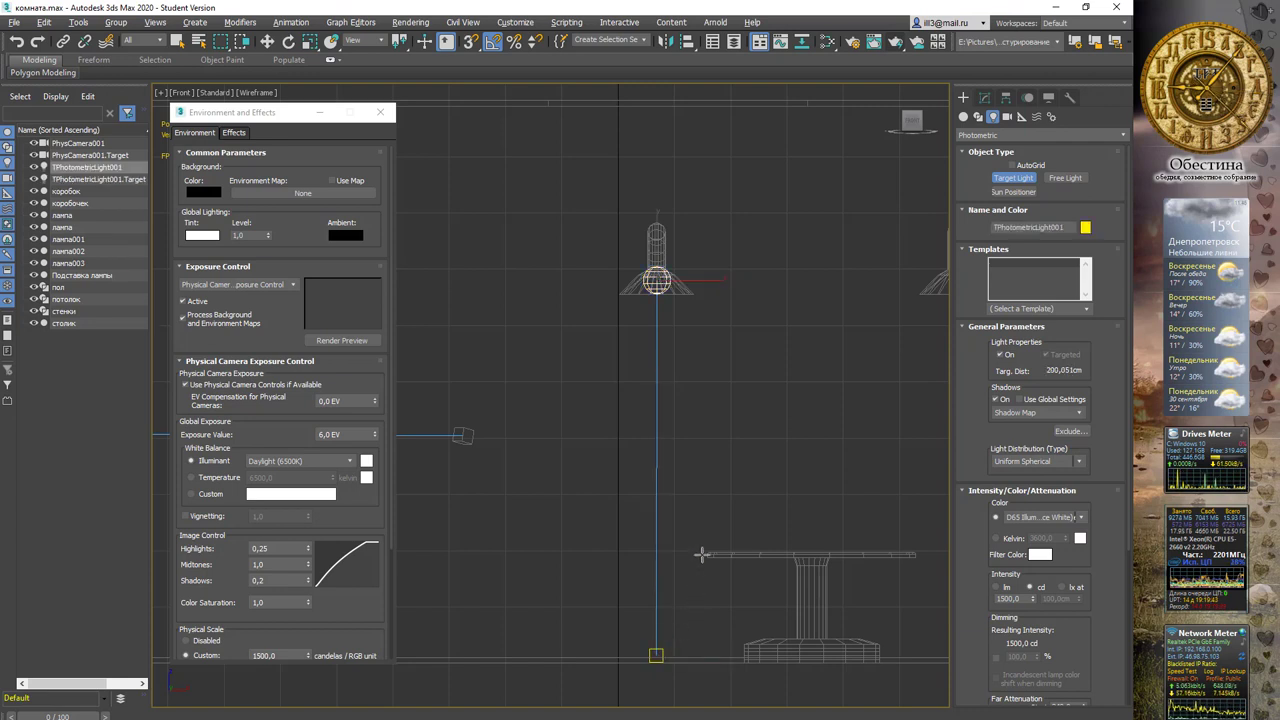
pyautogui.rightClick(744, 361)
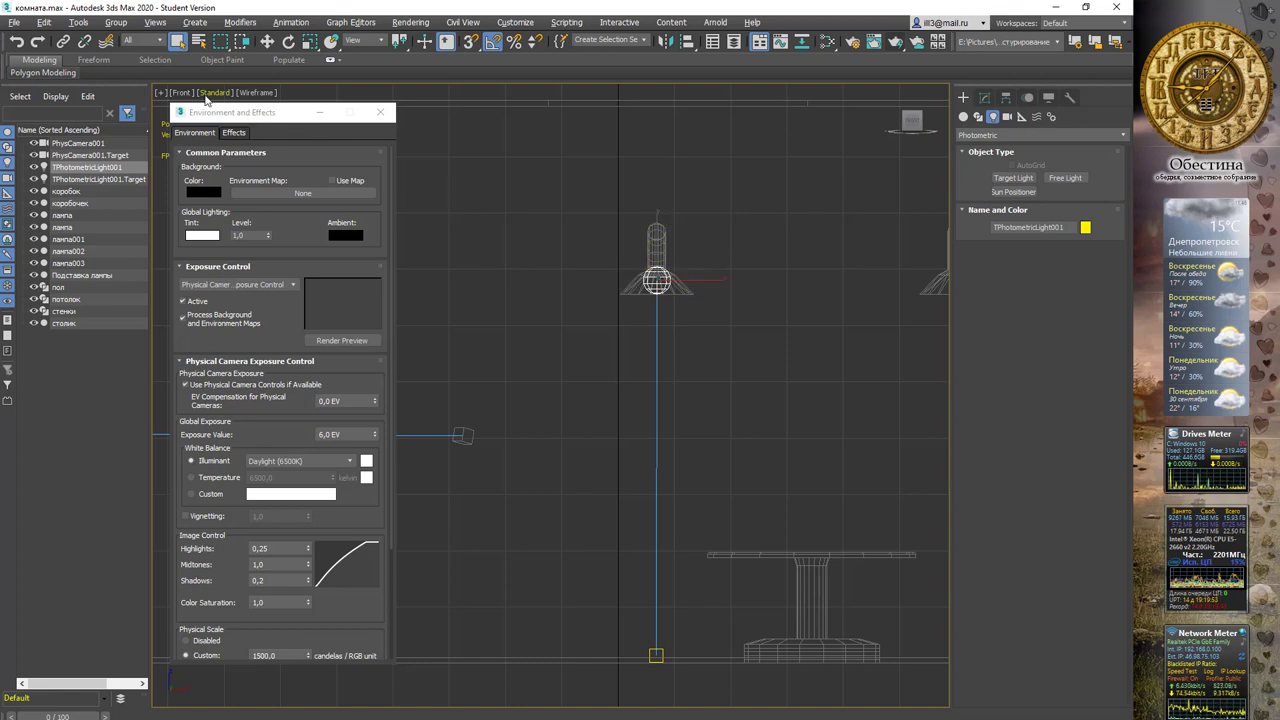
# Step: In Left view, select the light and target and move them along X into the lamp
pyautogui.click(181, 92)
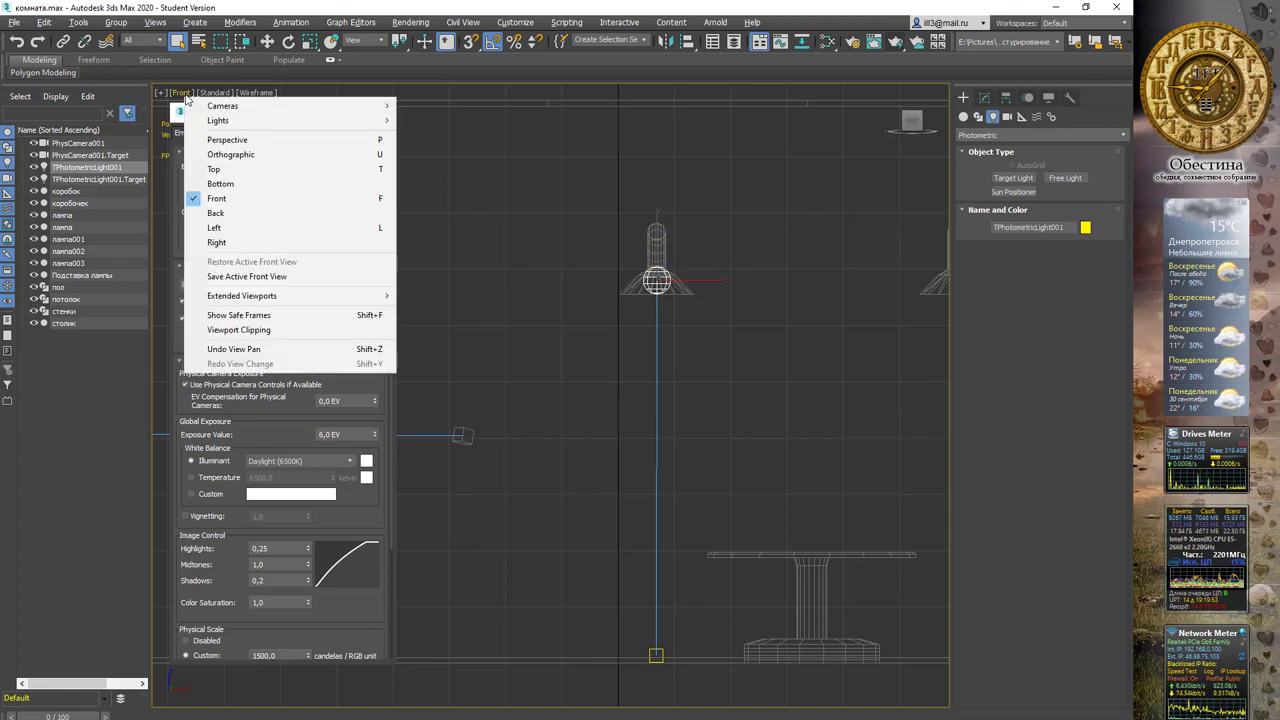
pyautogui.click(239, 228)
pyautogui.moveTo(596, 194); pyautogui.dragTo(643, 341, button='middle')
pyautogui.scroll(-3, 643, 341)
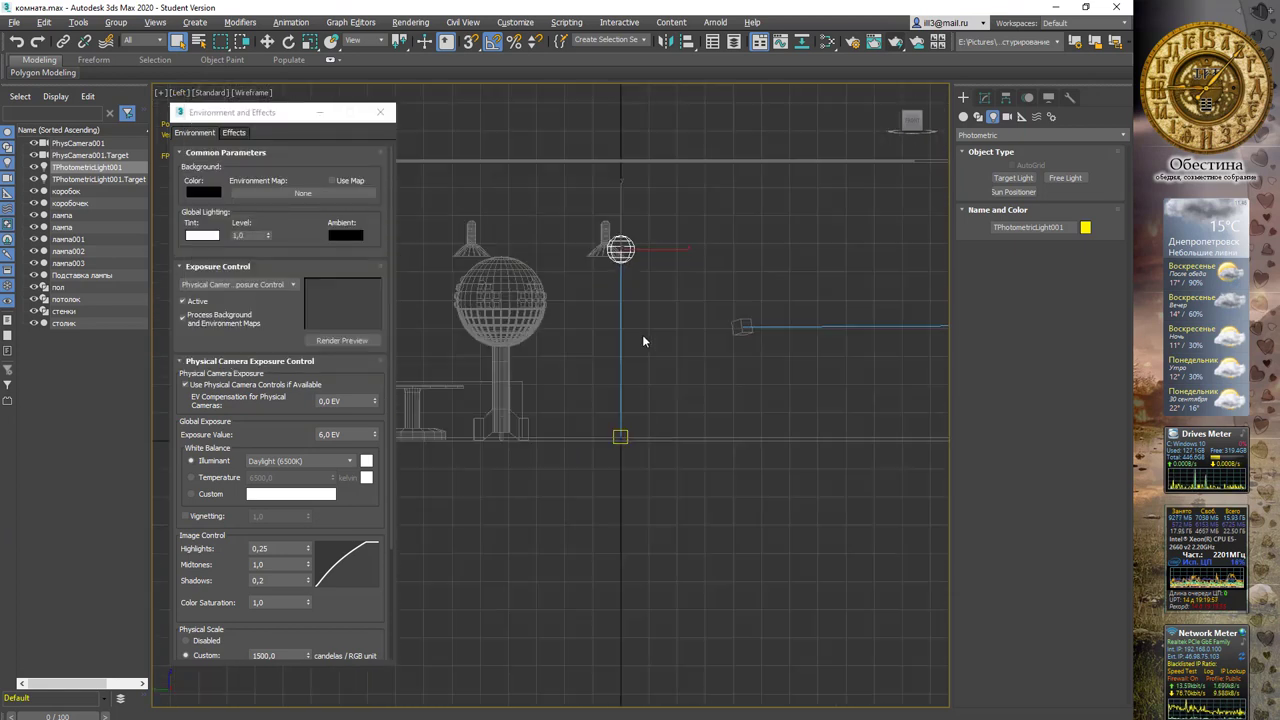
pyautogui.keyDown('ctrl'); pyautogui.click(621, 435); pyautogui.keyUp('ctrl')
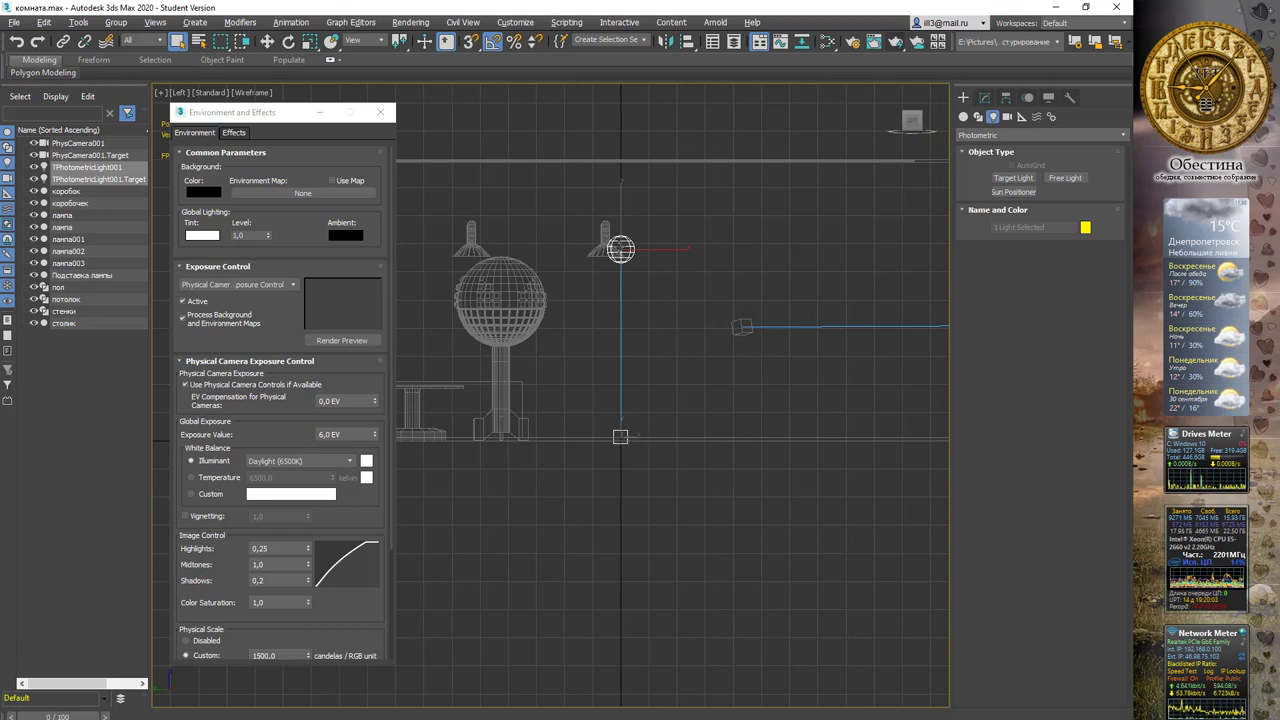
pyautogui.press('w')
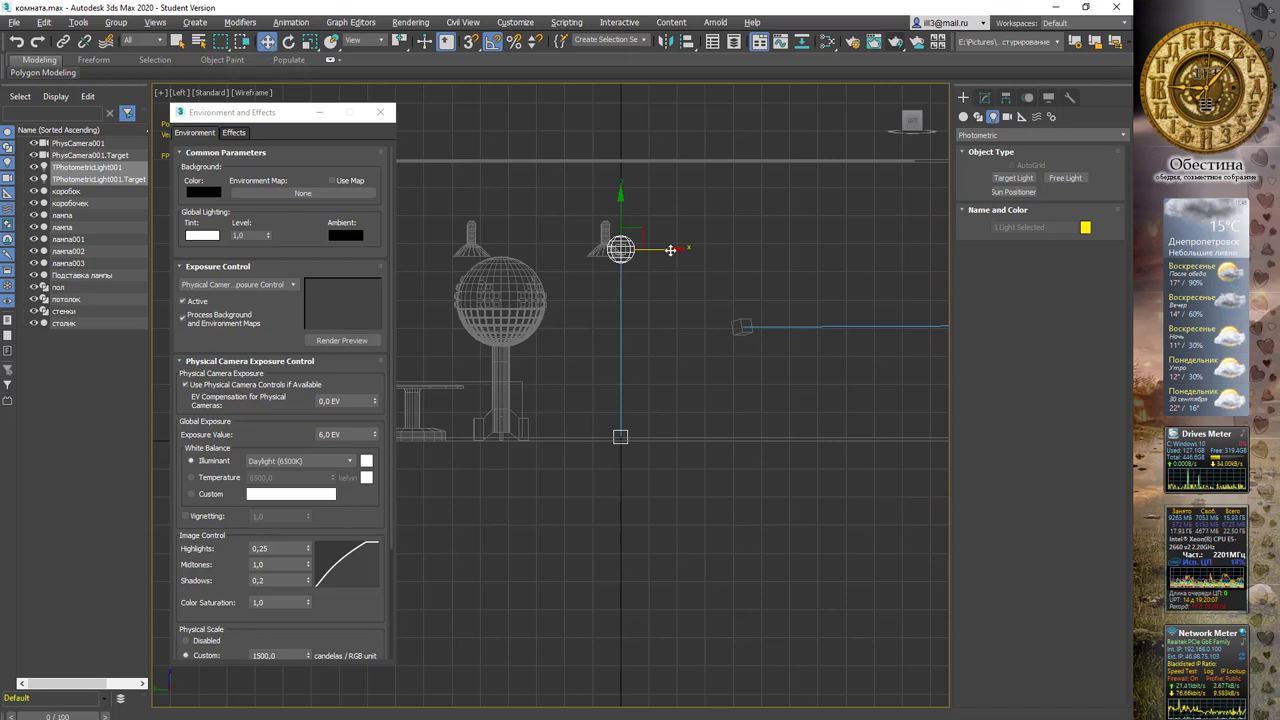
pyautogui.moveTo(674, 262); pyautogui.dragTo(660, 260)
pyautogui.scroll(4, 625, 241)
pyautogui.scroll(2, 625, 241)
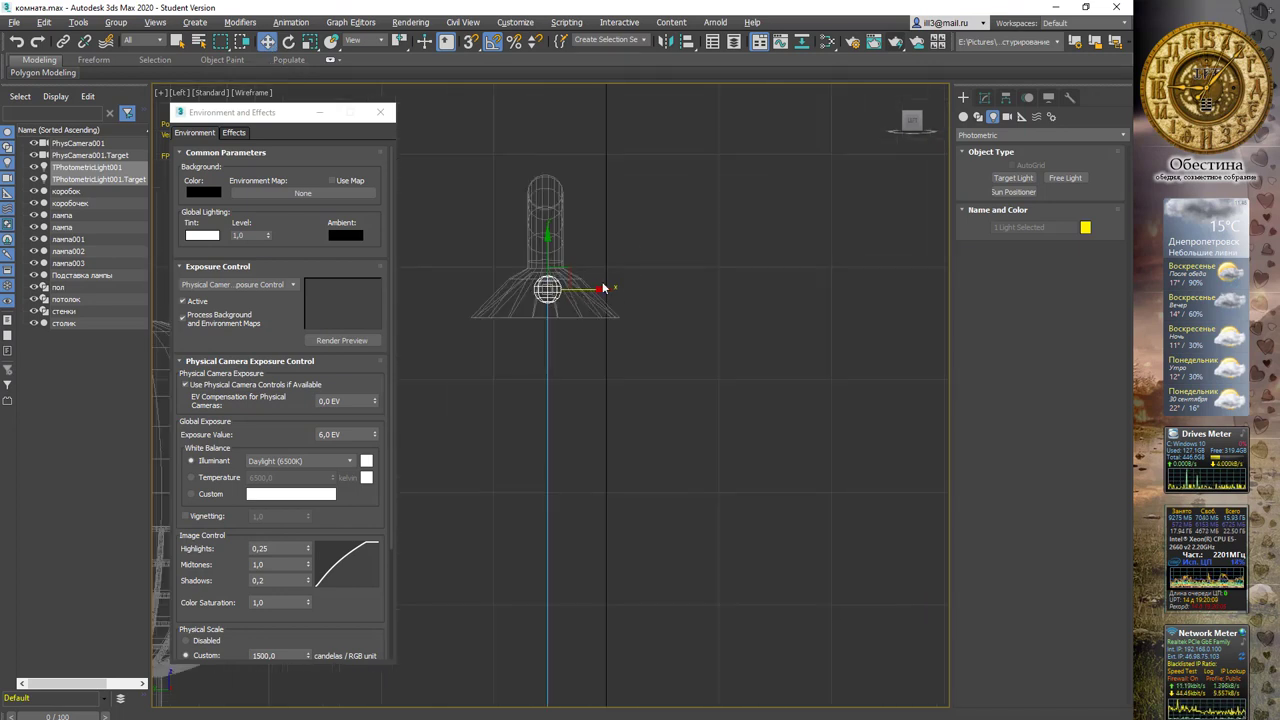
pyautogui.moveTo(600, 288); pyautogui.dragTo(588, 289)
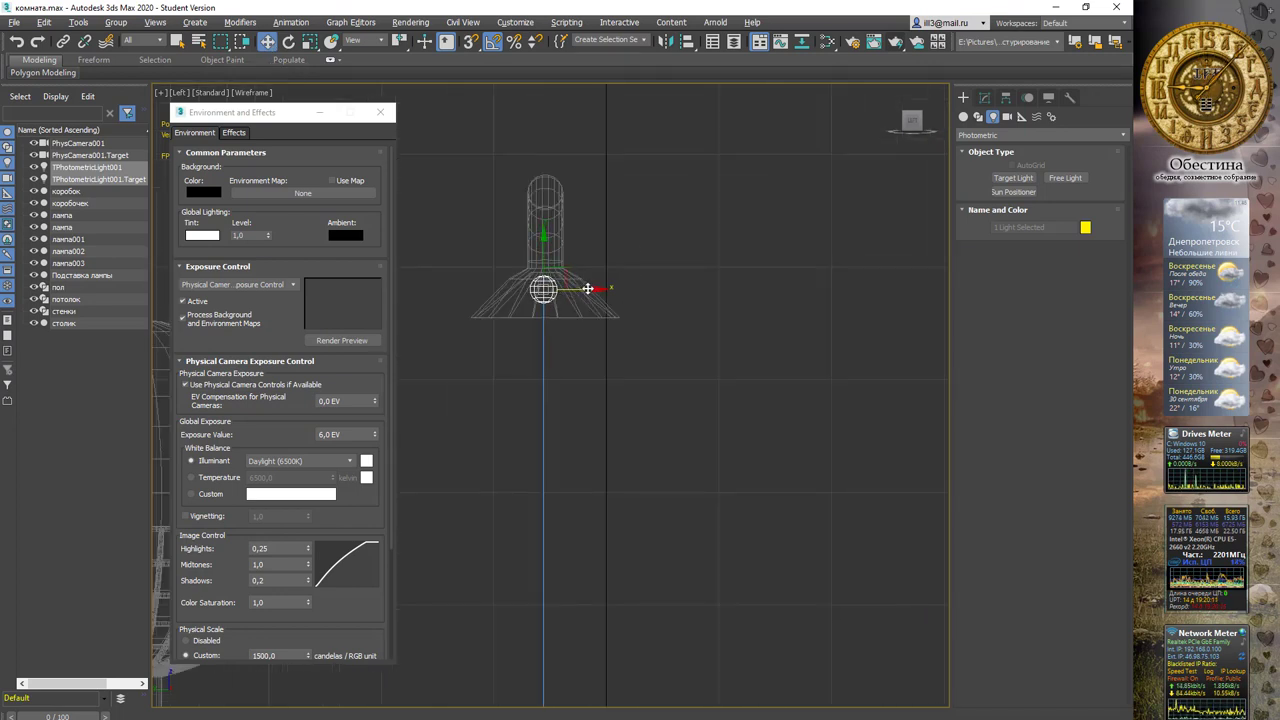
# Step: In Top view, move the light and target along Y toward the wall lamp
pyautogui.click(180, 92)
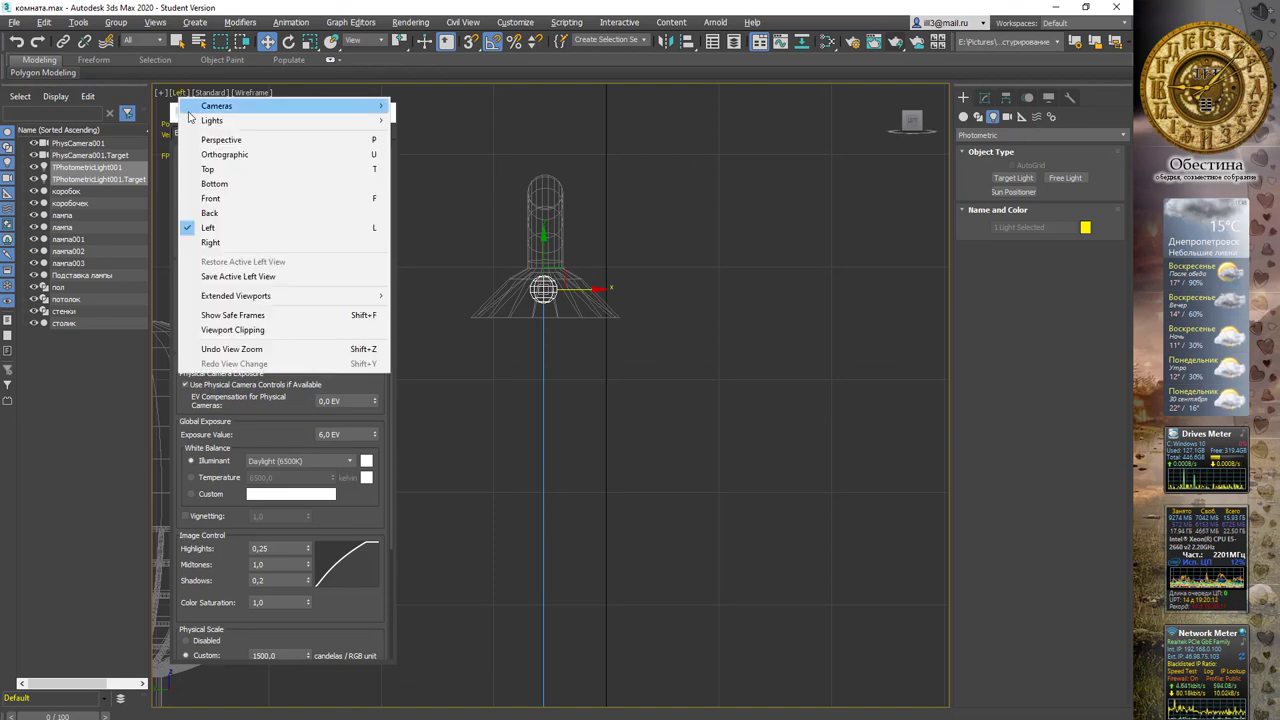
pyautogui.click(222, 163)
pyautogui.scroll(-3, 675, 279)
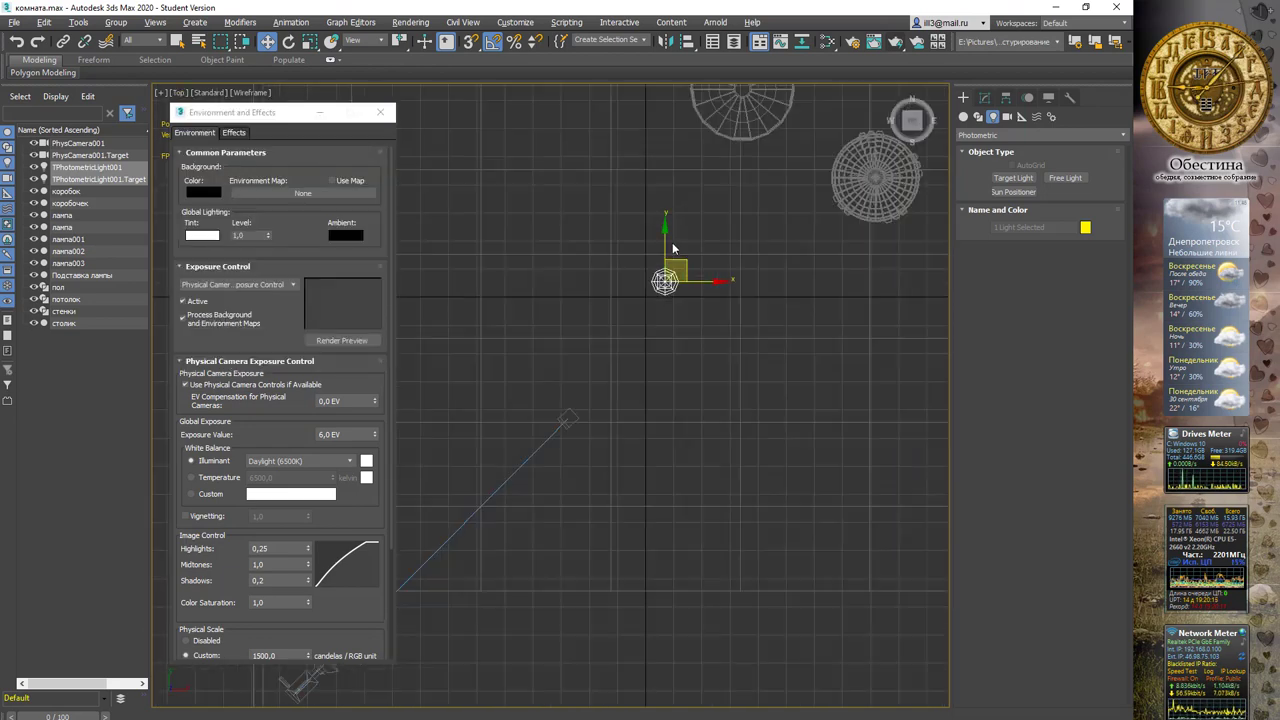
pyautogui.scroll(-2, 675, 279)
pyautogui.moveTo(675, 279); pyautogui.dragTo(690, 349, button='middle')
pyautogui.scroll(-2, 690, 349)
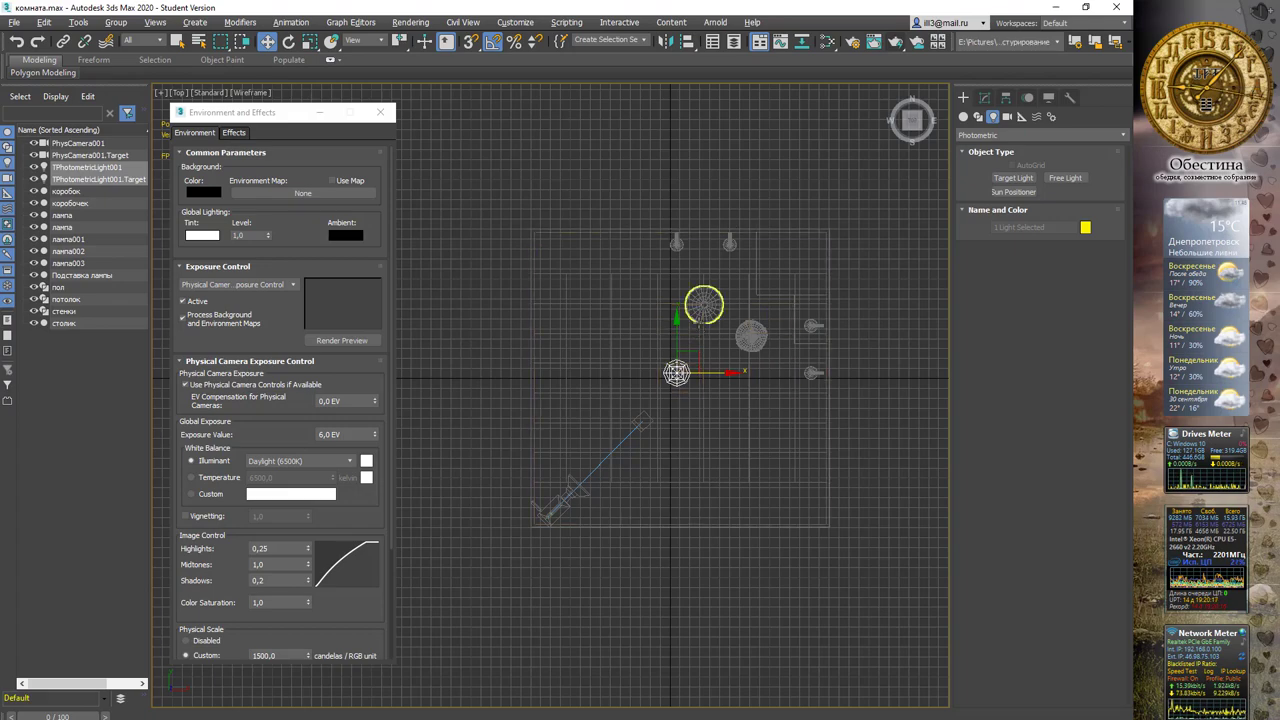
pyautogui.scroll(2, 698, 327)
pyautogui.moveTo(671, 324); pyautogui.dragTo(668, 145)
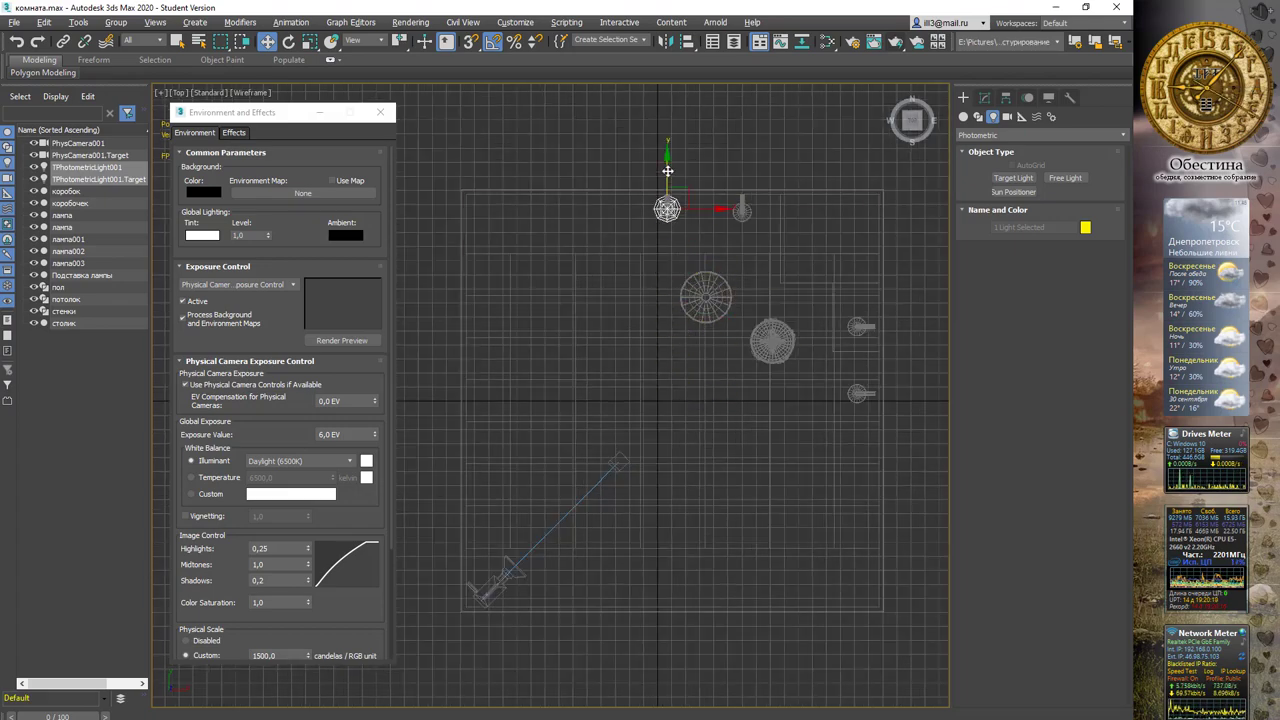
# Step: Fine-tune the light's Y position to centre it inside the lamp shade
pyautogui.scroll(2, 676, 205)
pyautogui.scroll(2, 678, 211)
pyautogui.scroll(1, 684, 345)
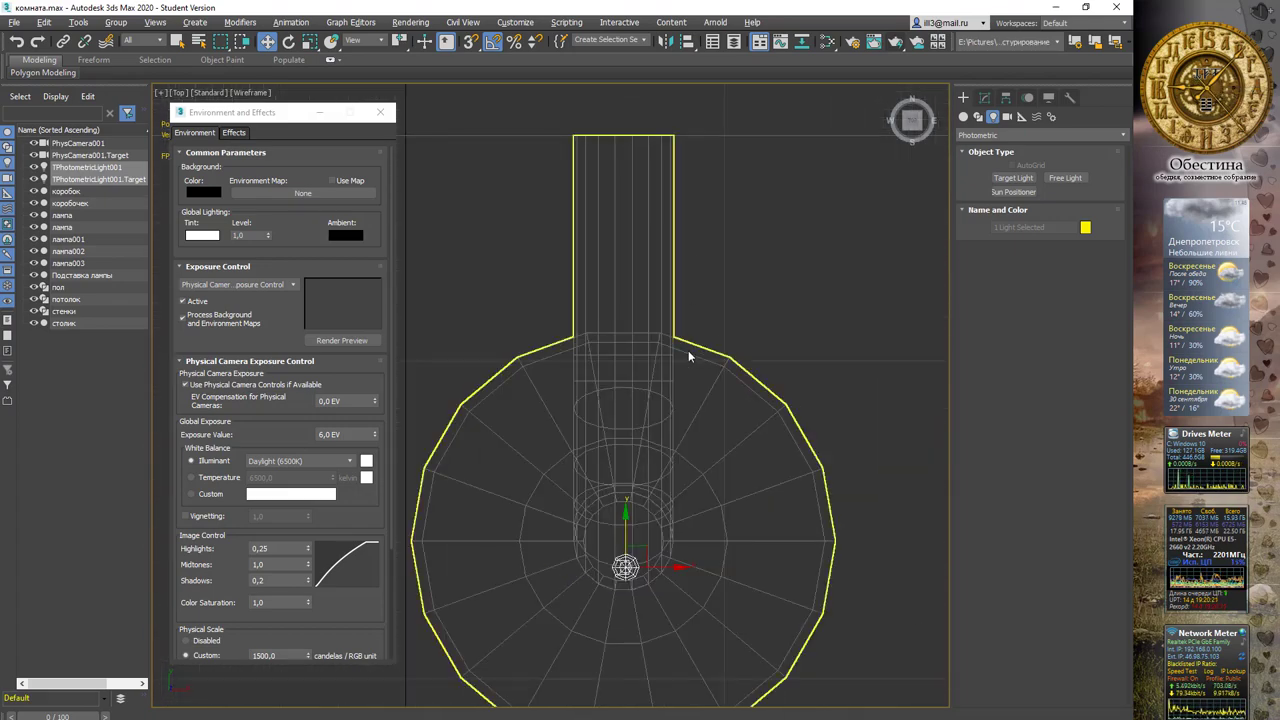
pyautogui.scroll(1, 686, 349)
pyautogui.moveTo(631, 470); pyautogui.dragTo(633, 494)
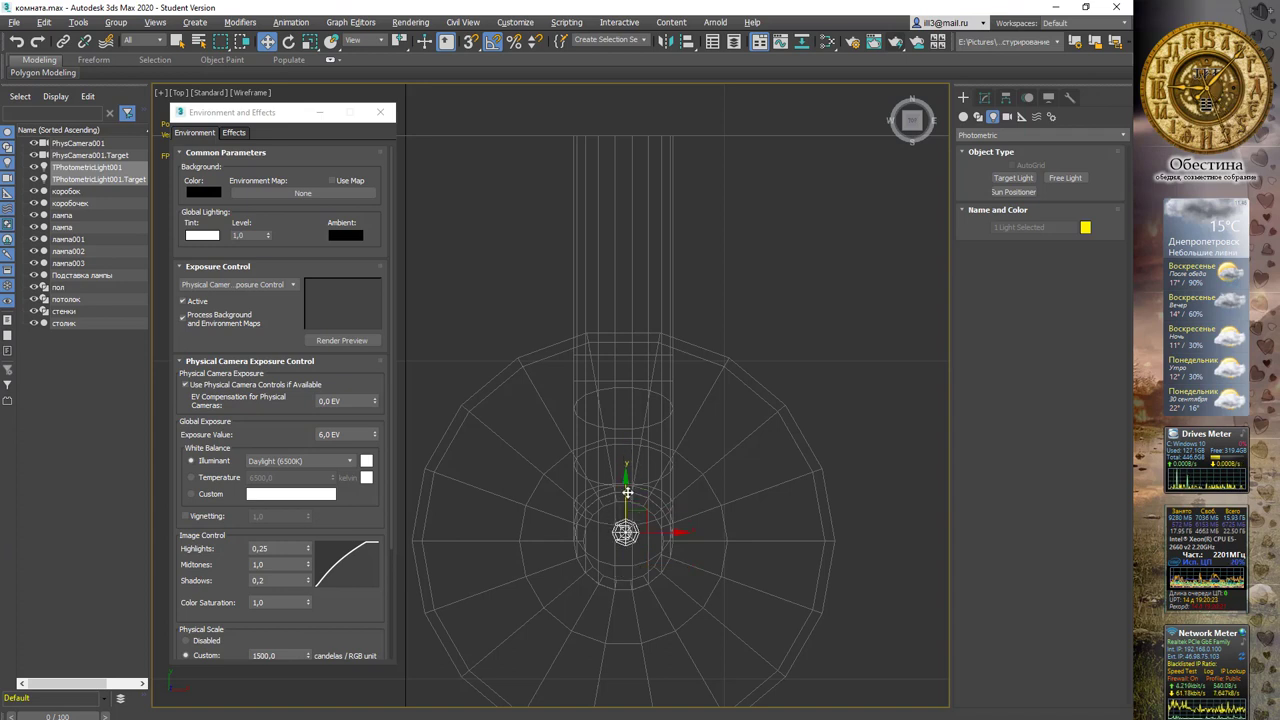
pyautogui.scroll(-3, 660, 437)
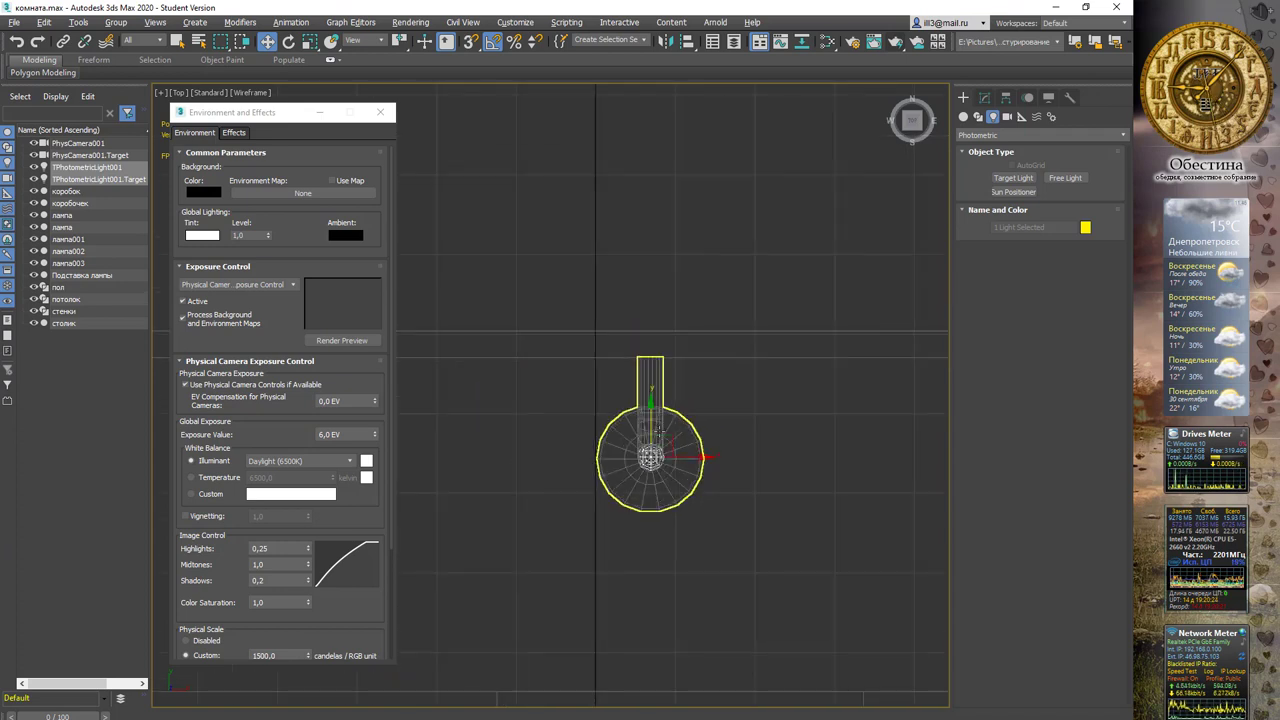
pyautogui.click(180, 92)
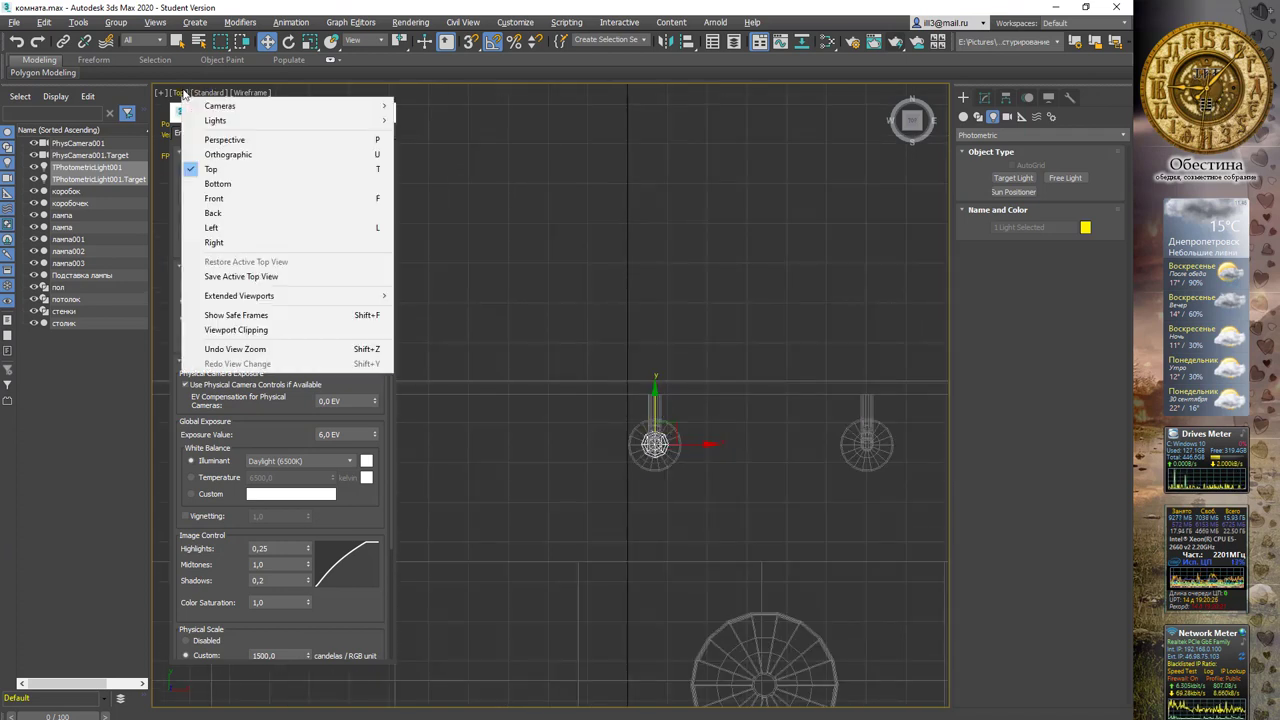
# Step: Orbit an angled Perspective view, select TPhotometricLight001 in the Scene Explorer, and open its Modify parameters
pyautogui.click(222, 140)
pyautogui.moveTo(665, 294)
pyautogui.keyDown('alt'); pyautogui.mouseDown(button='middle')
pyautogui.moveTo(726, 249)
pyautogui.moveTo(791, 286)
pyautogui.moveTo(732, 221)
pyautogui.mouseUp(button='middle'); pyautogui.keyUp('alt')
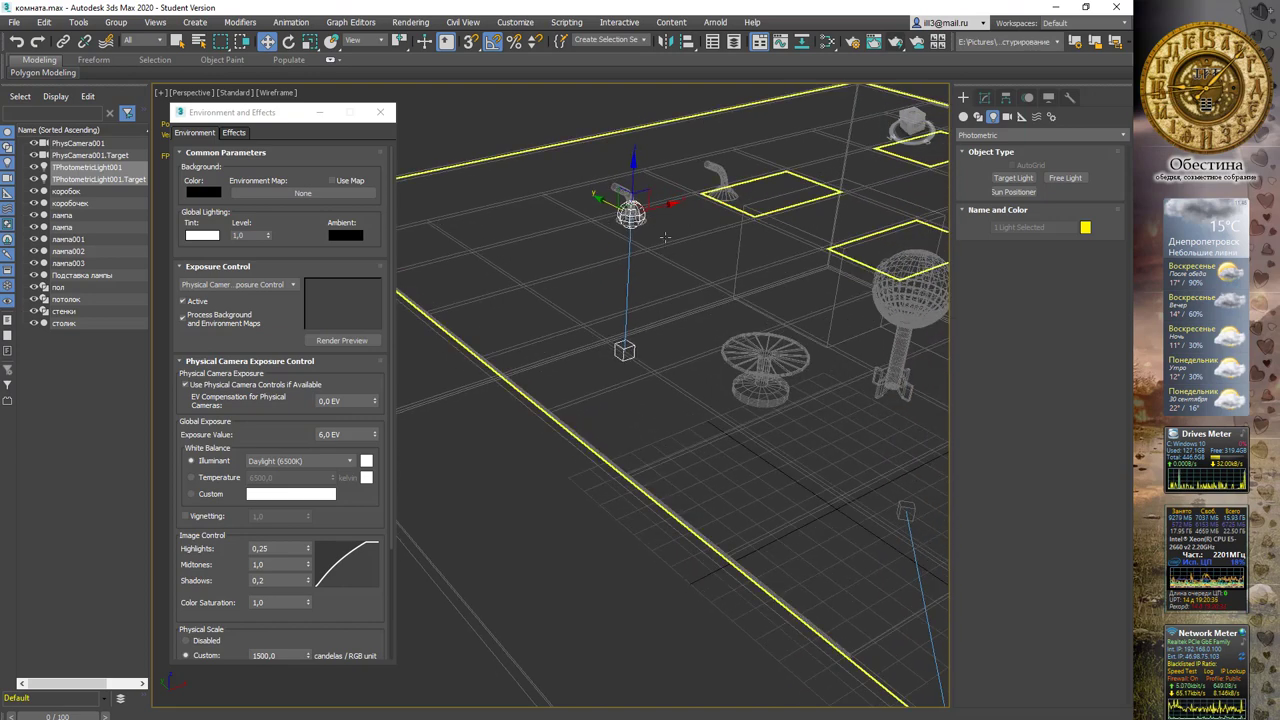
pyautogui.click(493, 125)
pyautogui.click(85, 167)
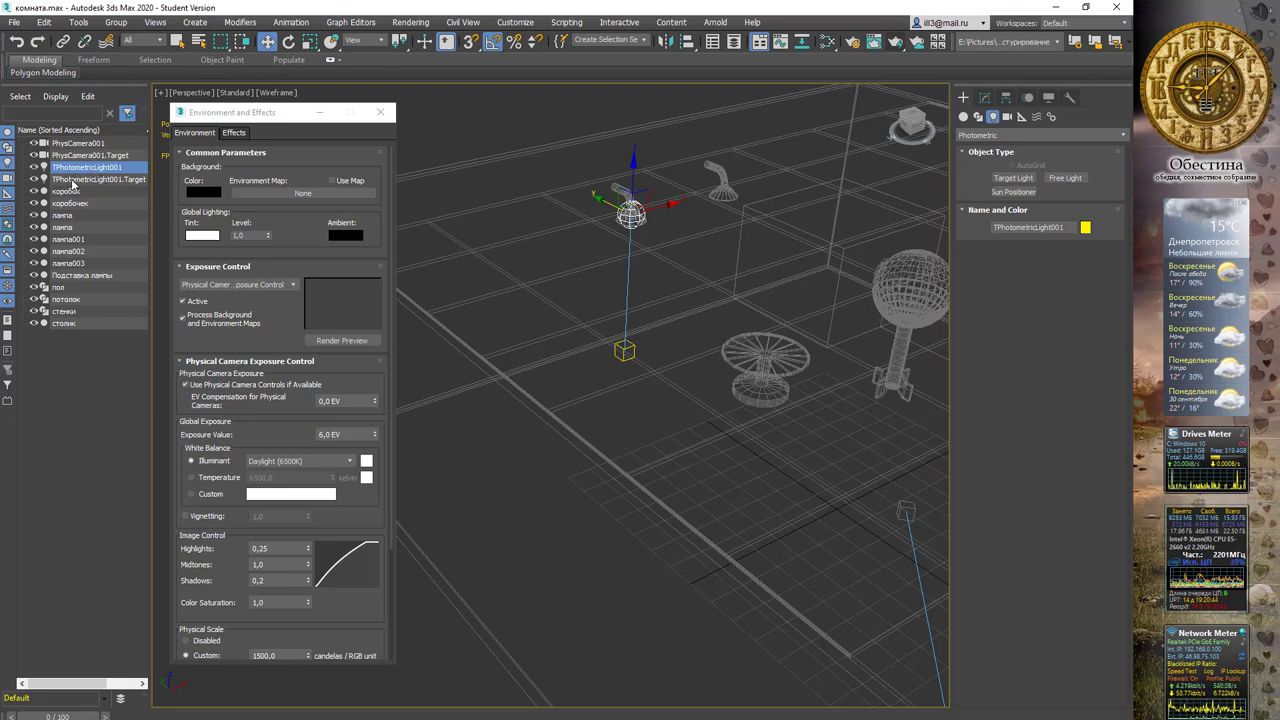
pyautogui.click(90, 180)
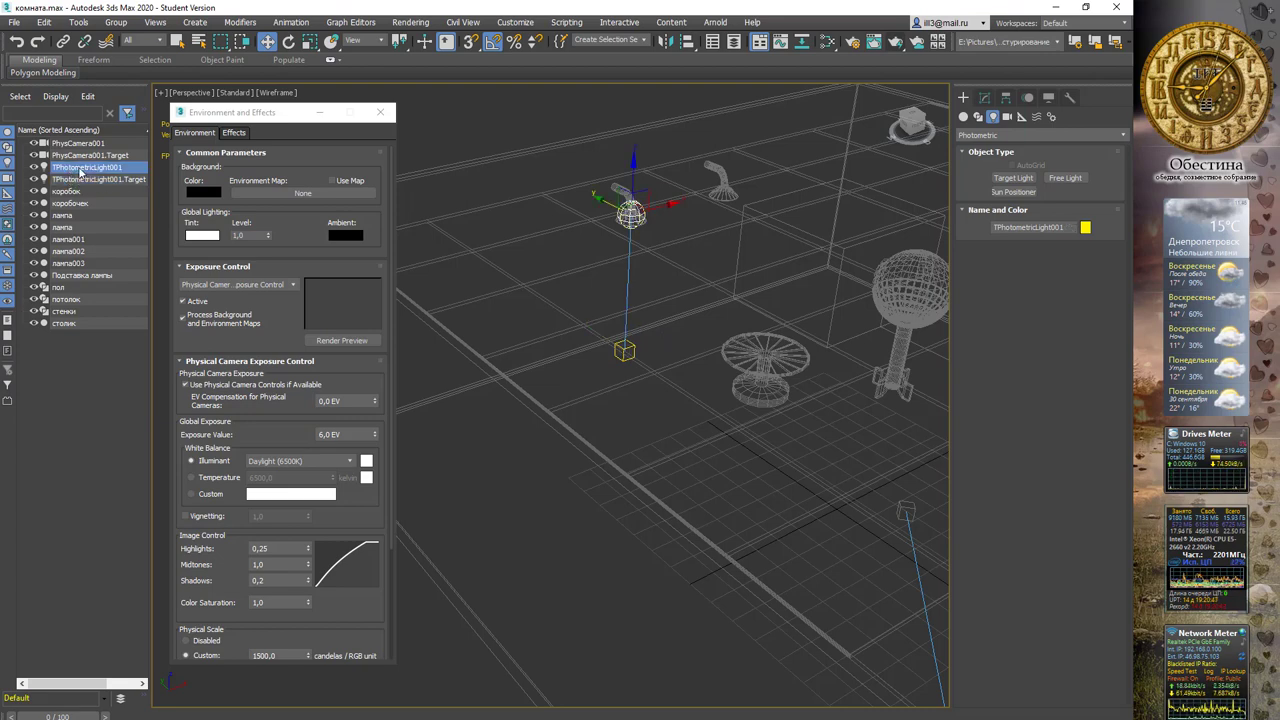
pyautogui.click(80, 182)
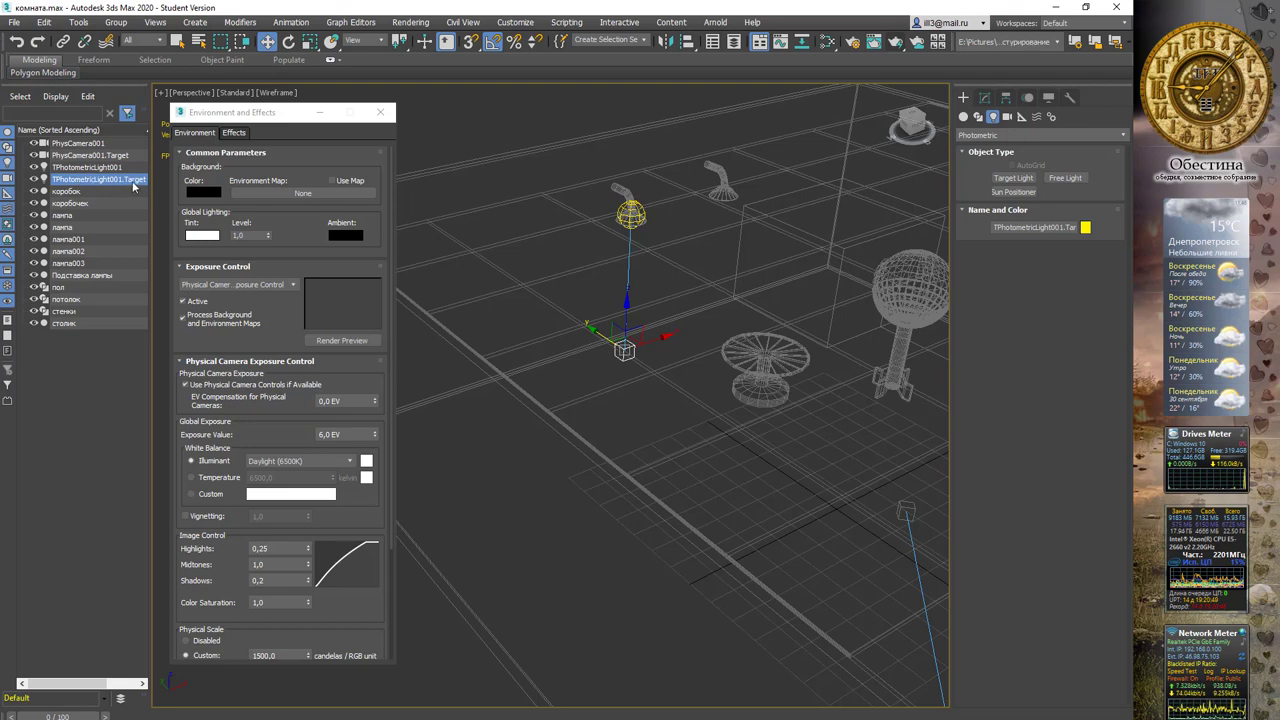
pyautogui.click(97, 169)
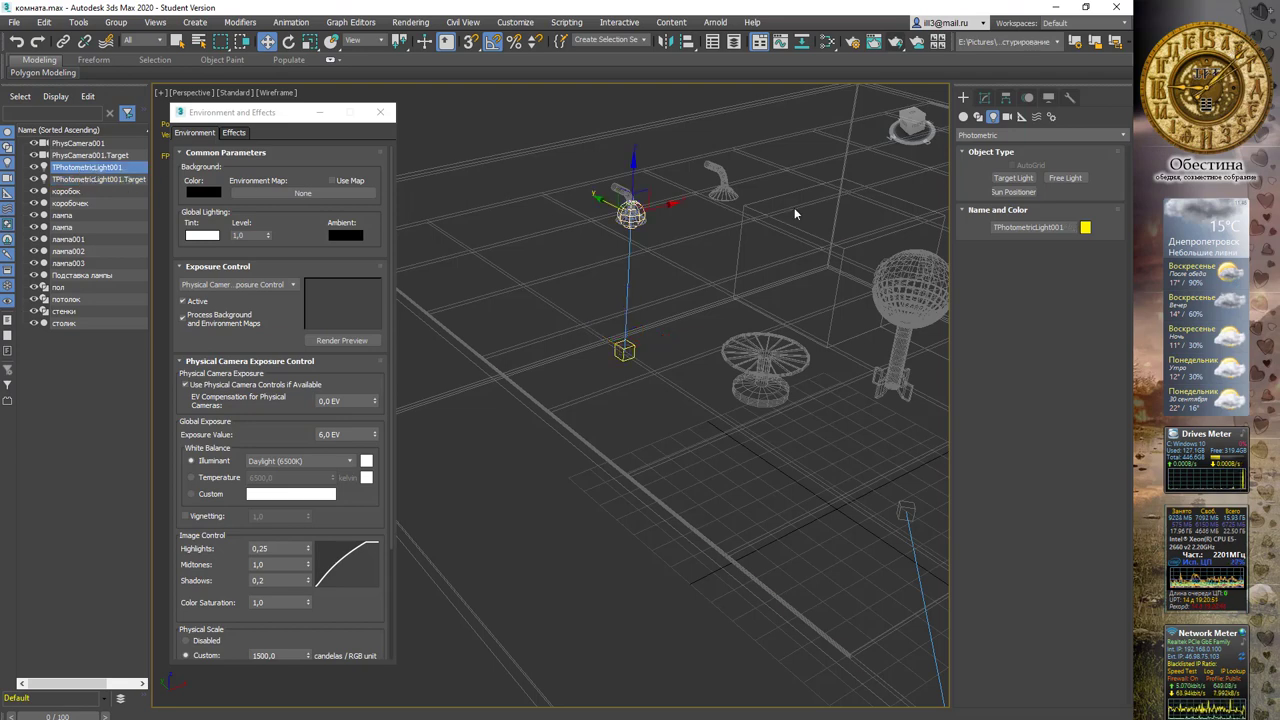
pyautogui.click(983, 98)
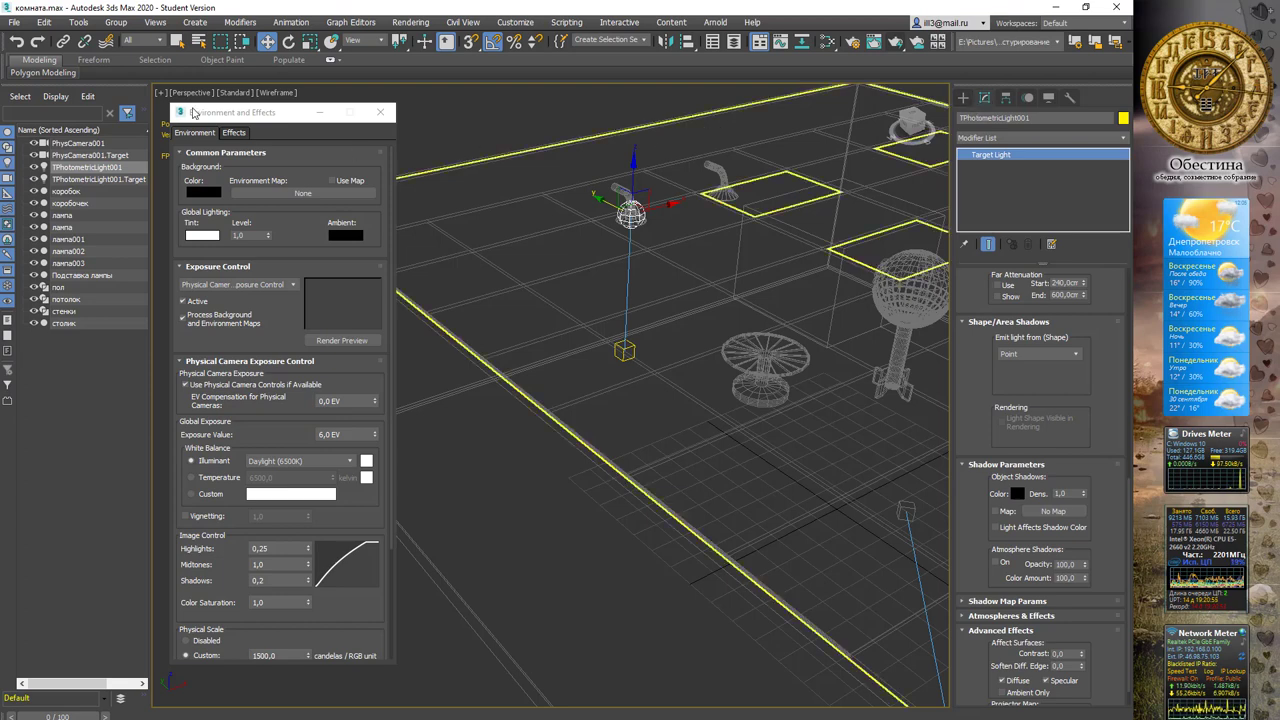
pyautogui.click(183, 94)
pyautogui.moveTo(250, 106)
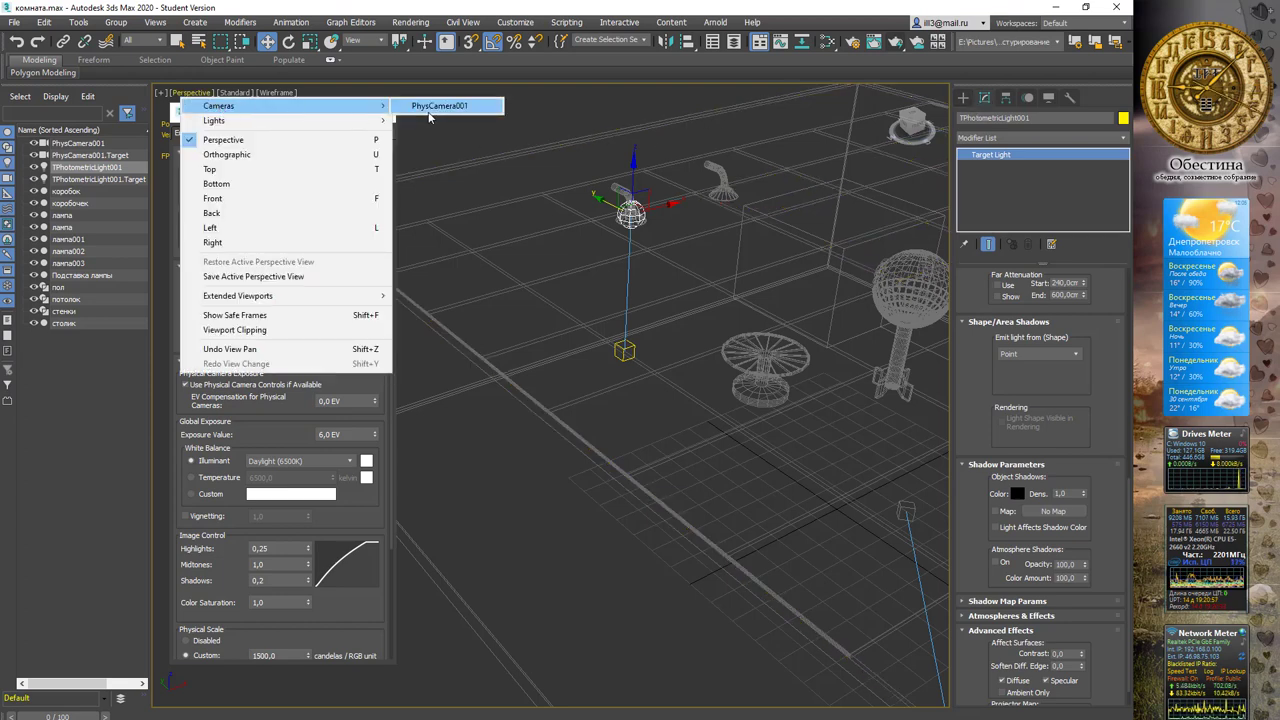
# Step: View through PhysCamera001 and render the exposure control preview of the room
pyautogui.click(429, 108)
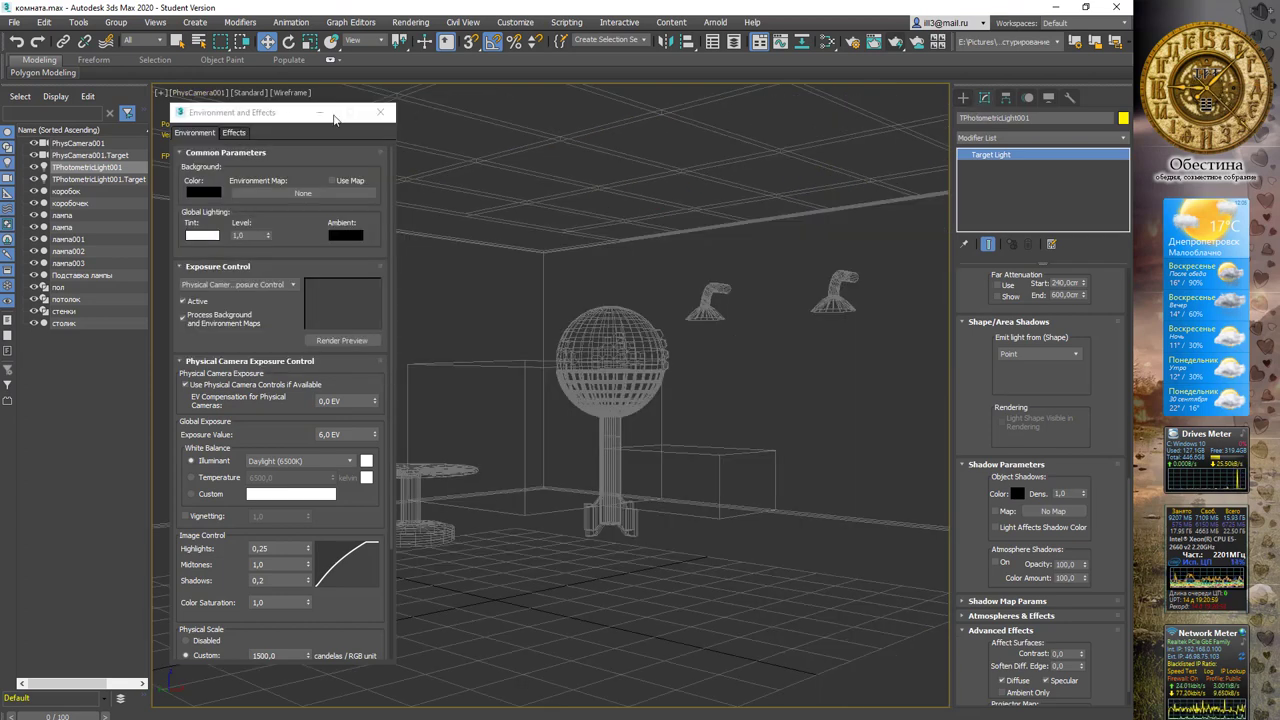
pyautogui.moveTo(290, 117); pyautogui.dragTo(603, 118)
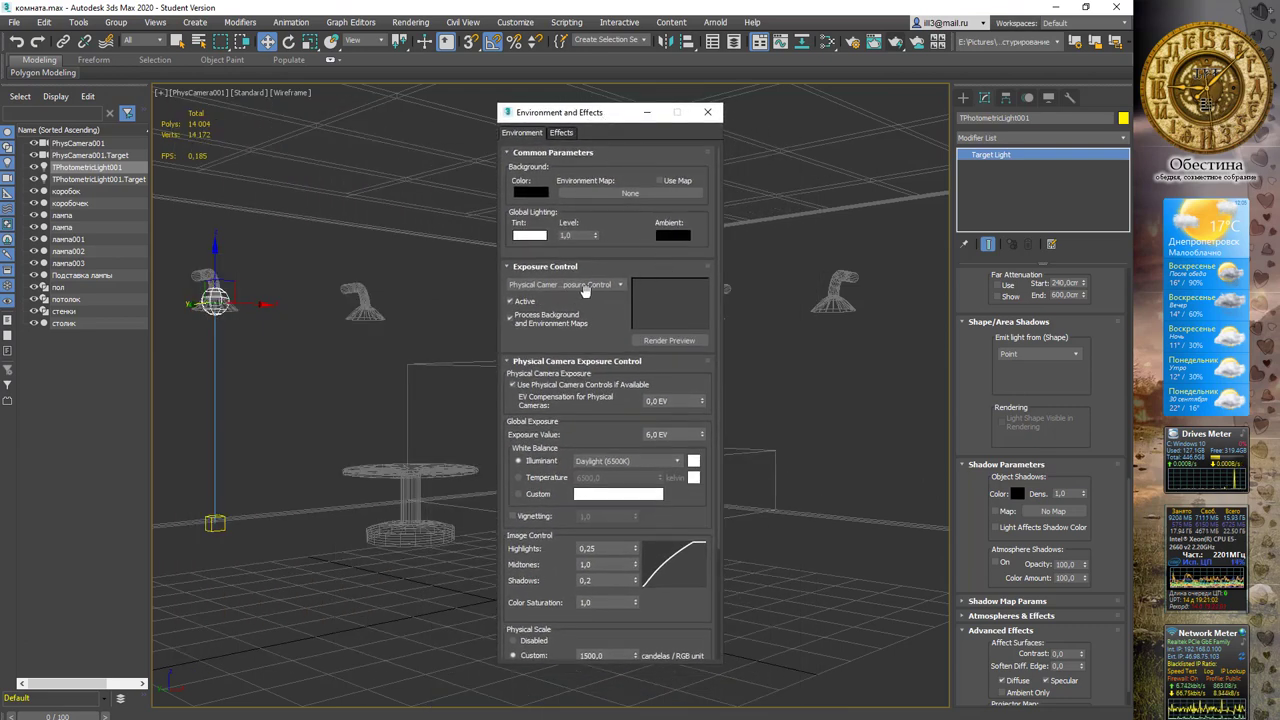
pyautogui.click(661, 345)
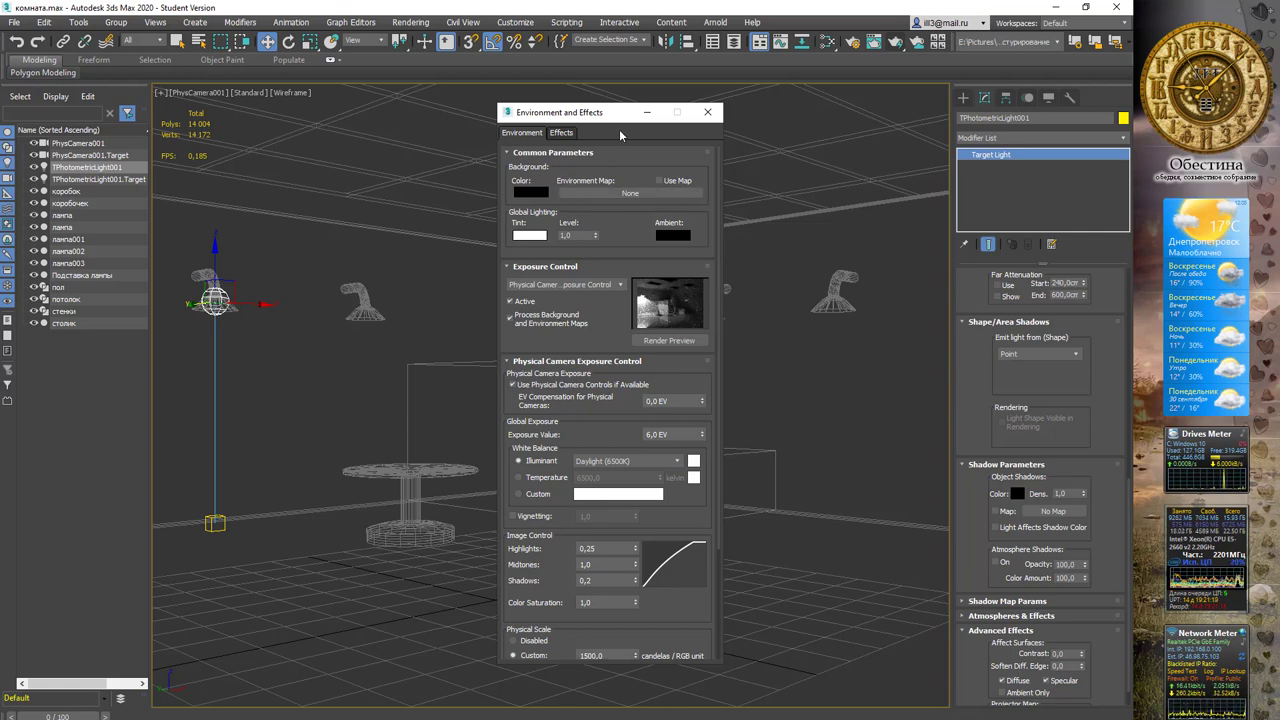
pyautogui.moveTo(600, 117); pyautogui.dragTo(545, 116)
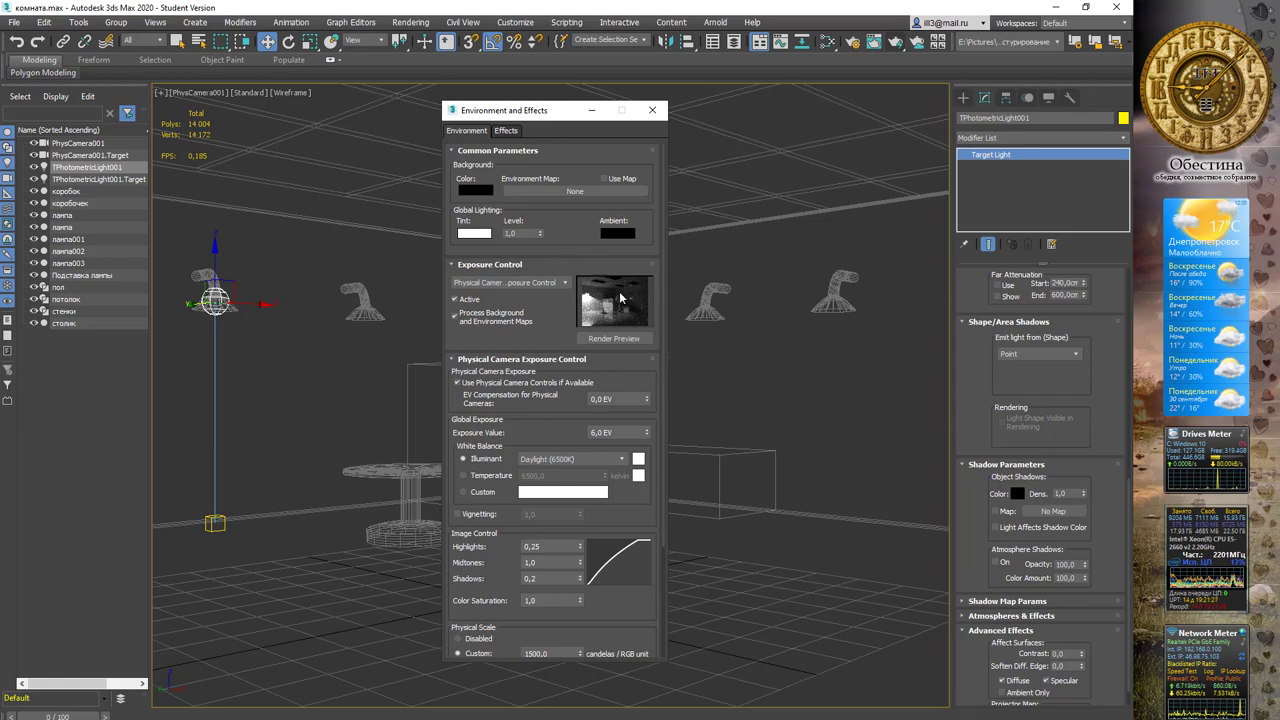
pyautogui.click(894, 42)
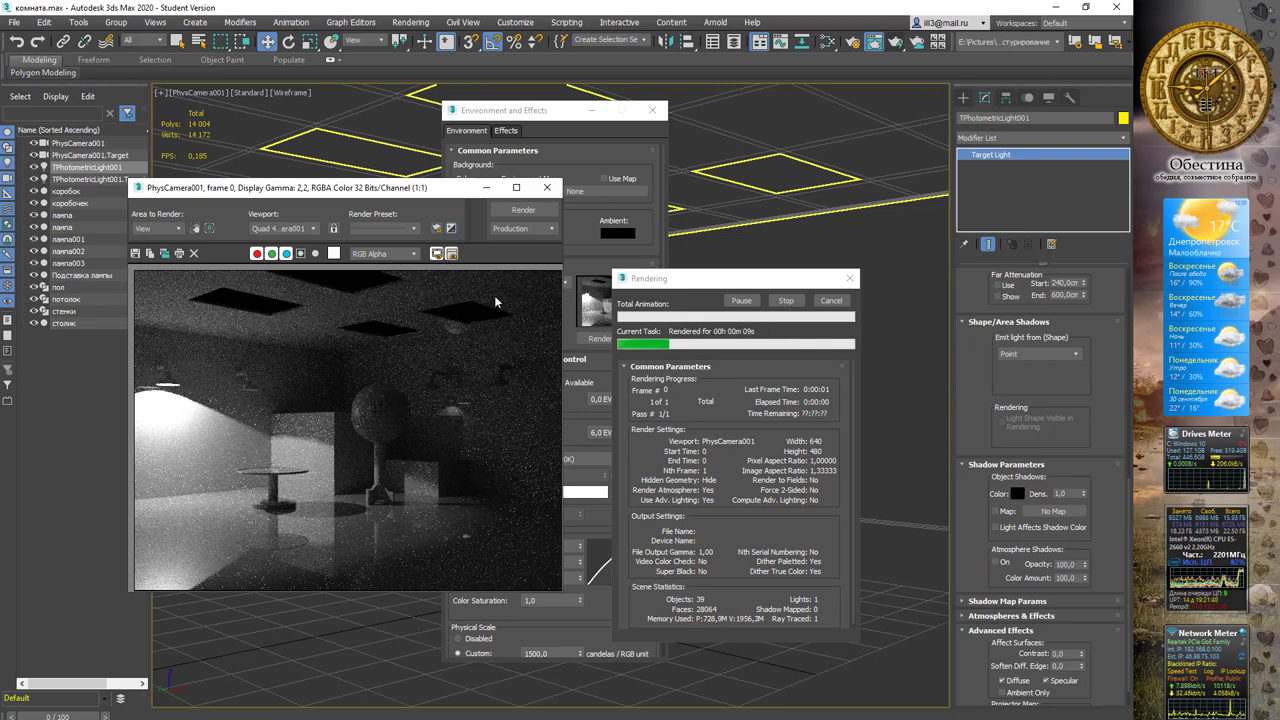
pyautogui.click(834, 303)
pyautogui.click(547, 187)
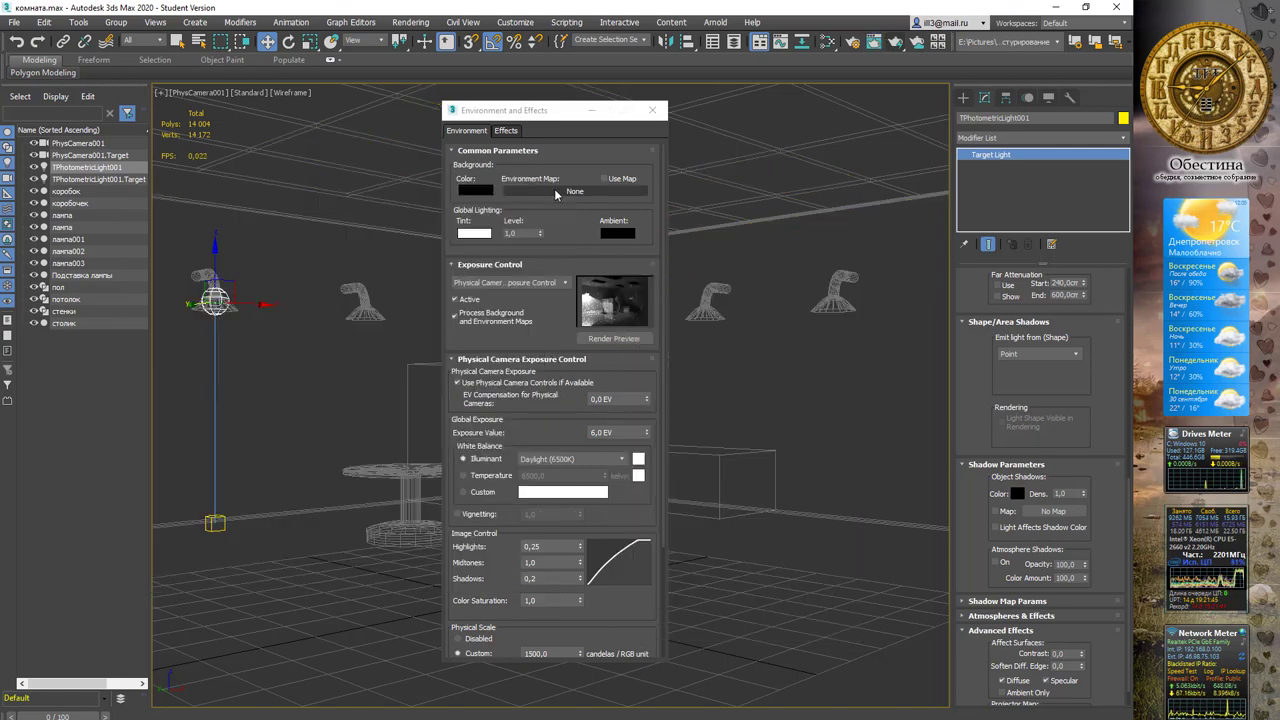
pyautogui.moveTo(537, 112); pyautogui.dragTo(756, 159)
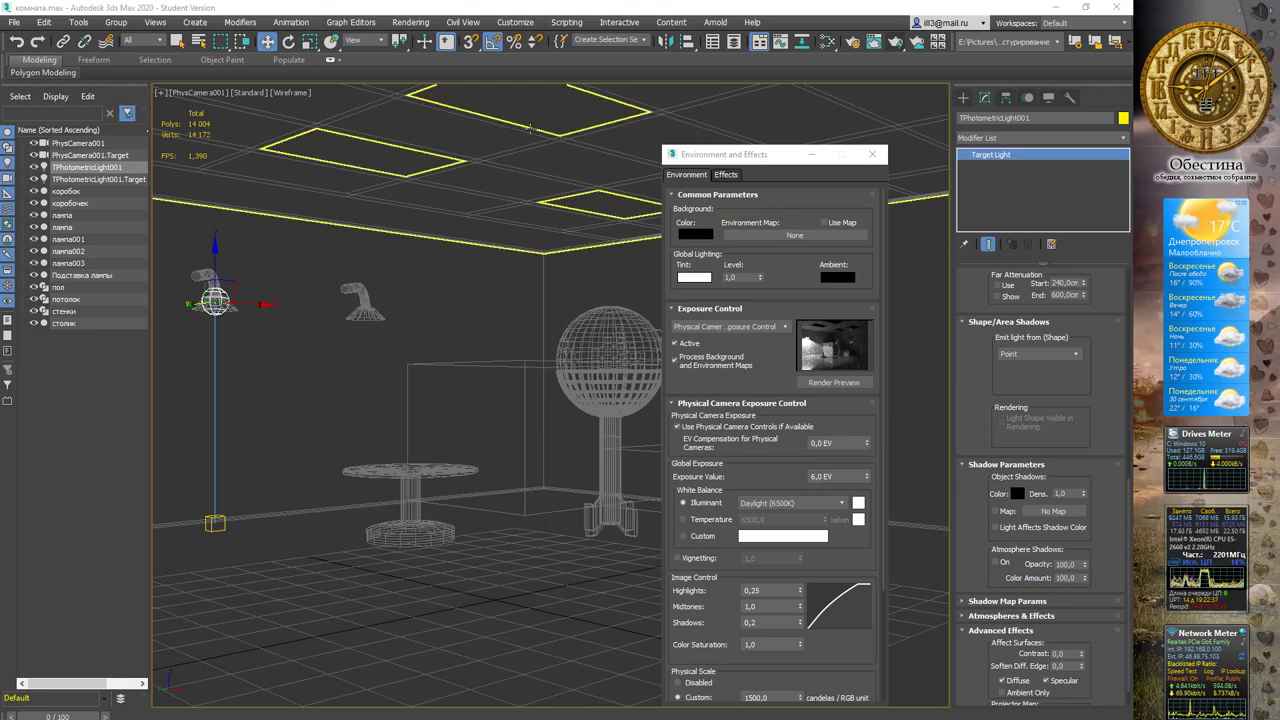
# Step: Load maxresdefault.jpg as a Bitmap for the environment background map
pyautogui.click(542, 132)
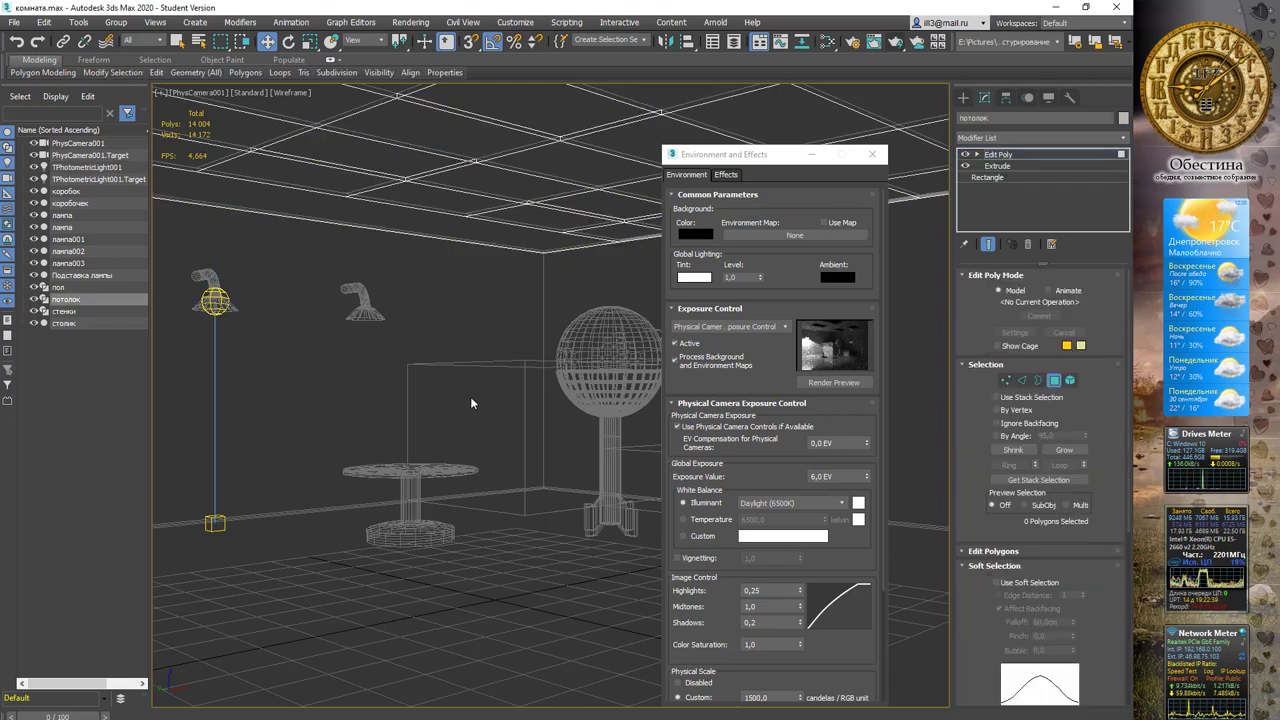
pyautogui.click(778, 236)
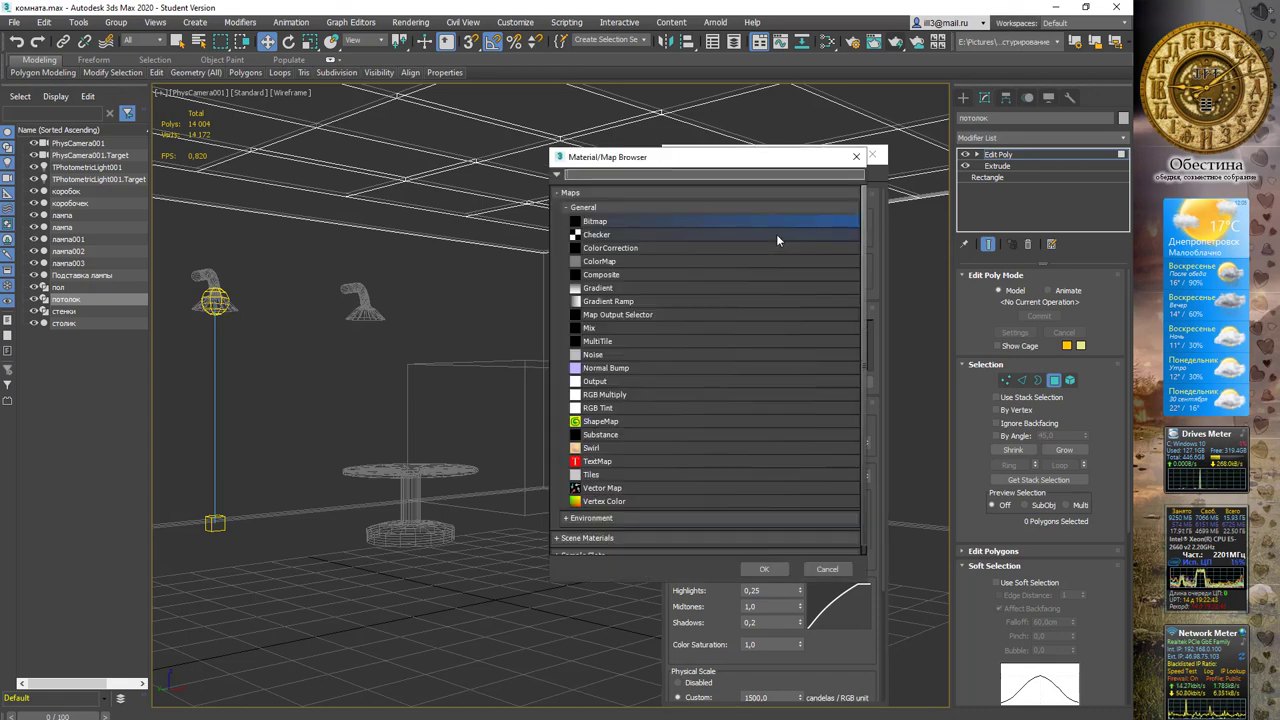
pyautogui.press('Escape')
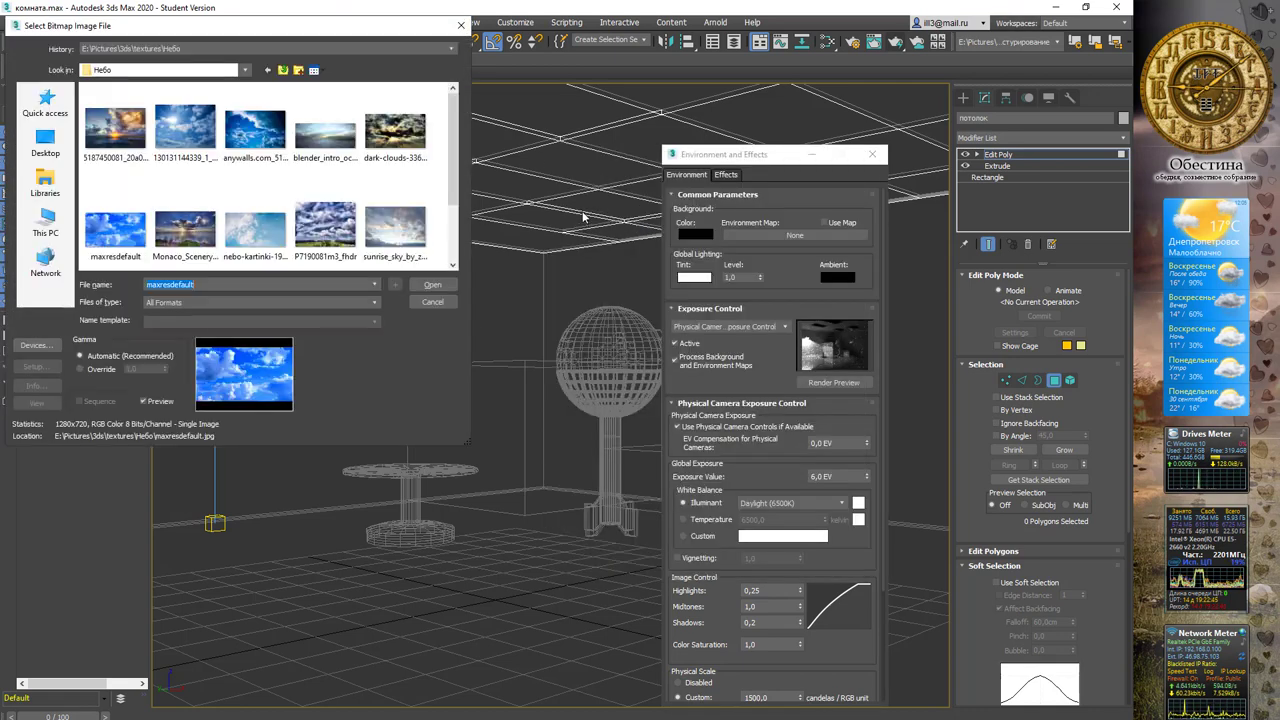
pyautogui.click(115, 232)
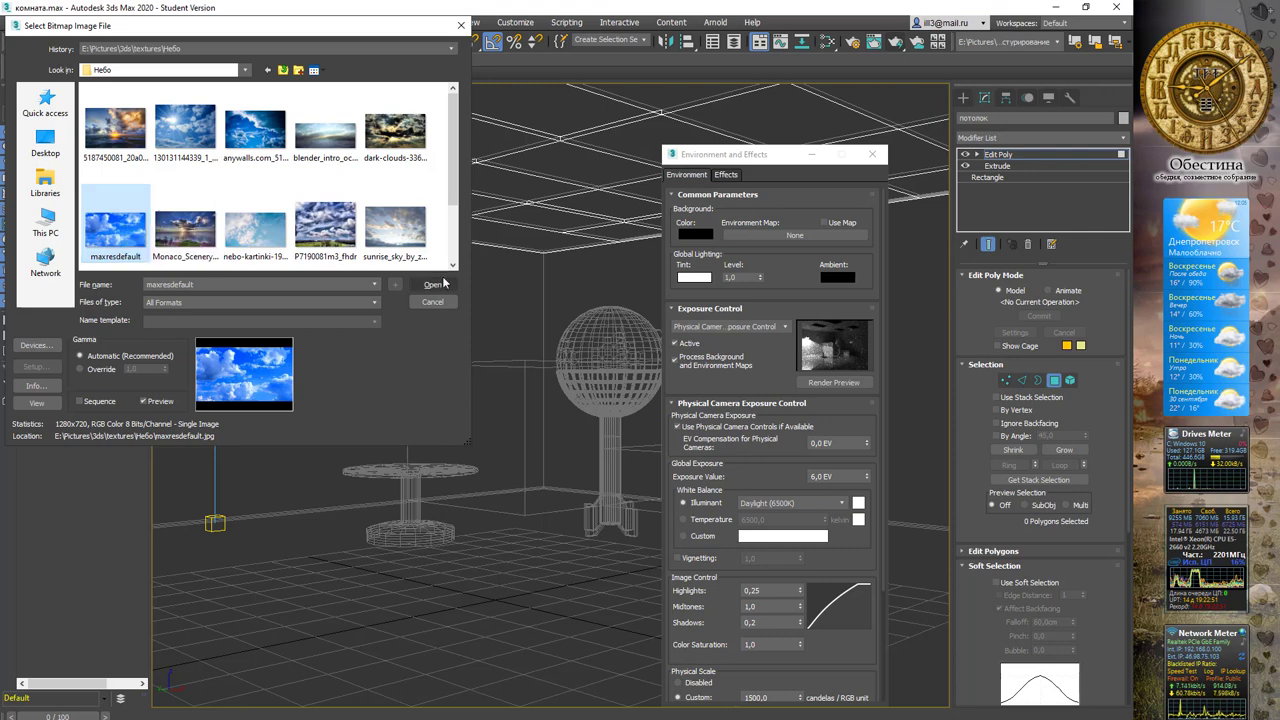
pyautogui.click(432, 285)
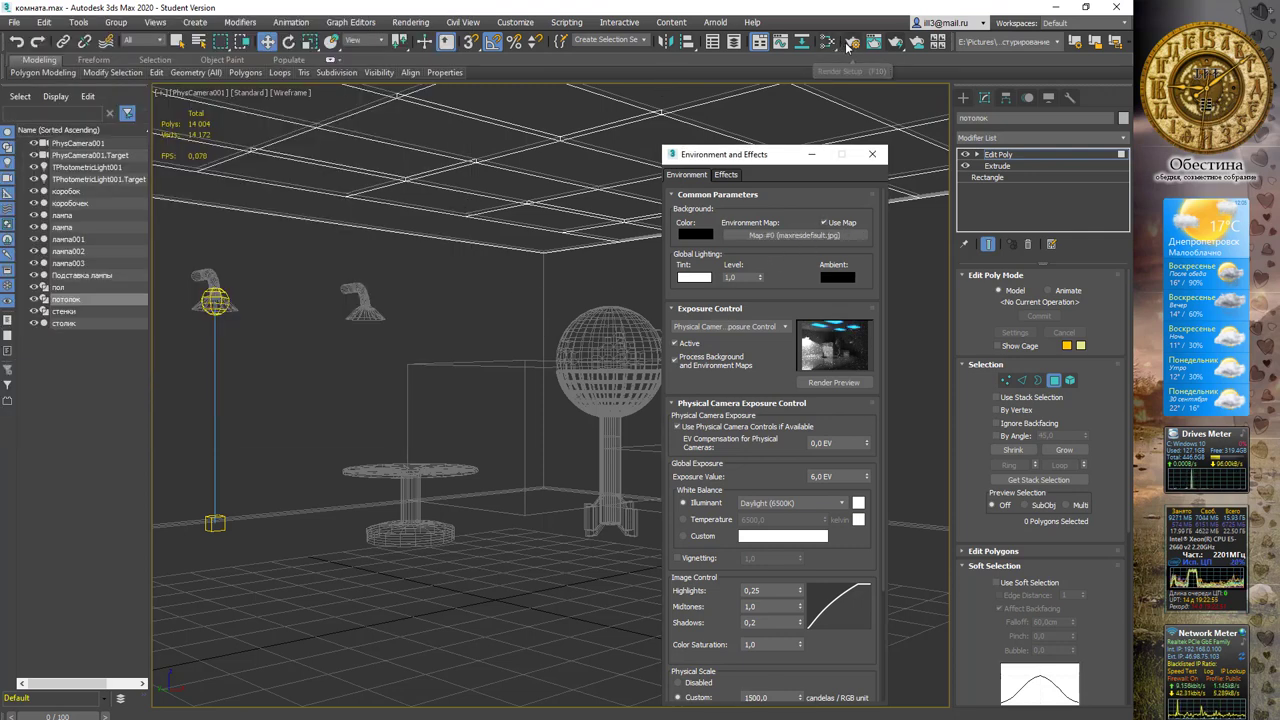
# Step: Instance the environment sky map into the Slate Material Editor and show its parameters
pyautogui.click(836, 47)
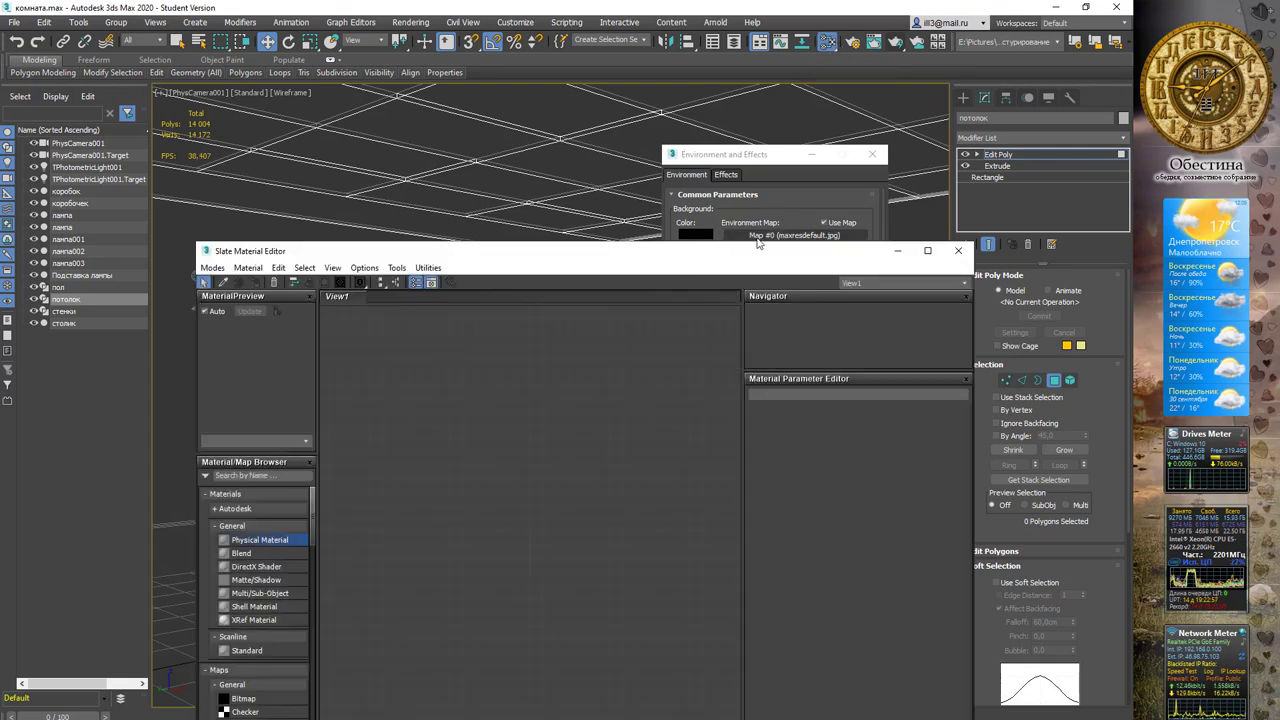
pyautogui.moveTo(788, 158); pyautogui.dragTo(810, 128)
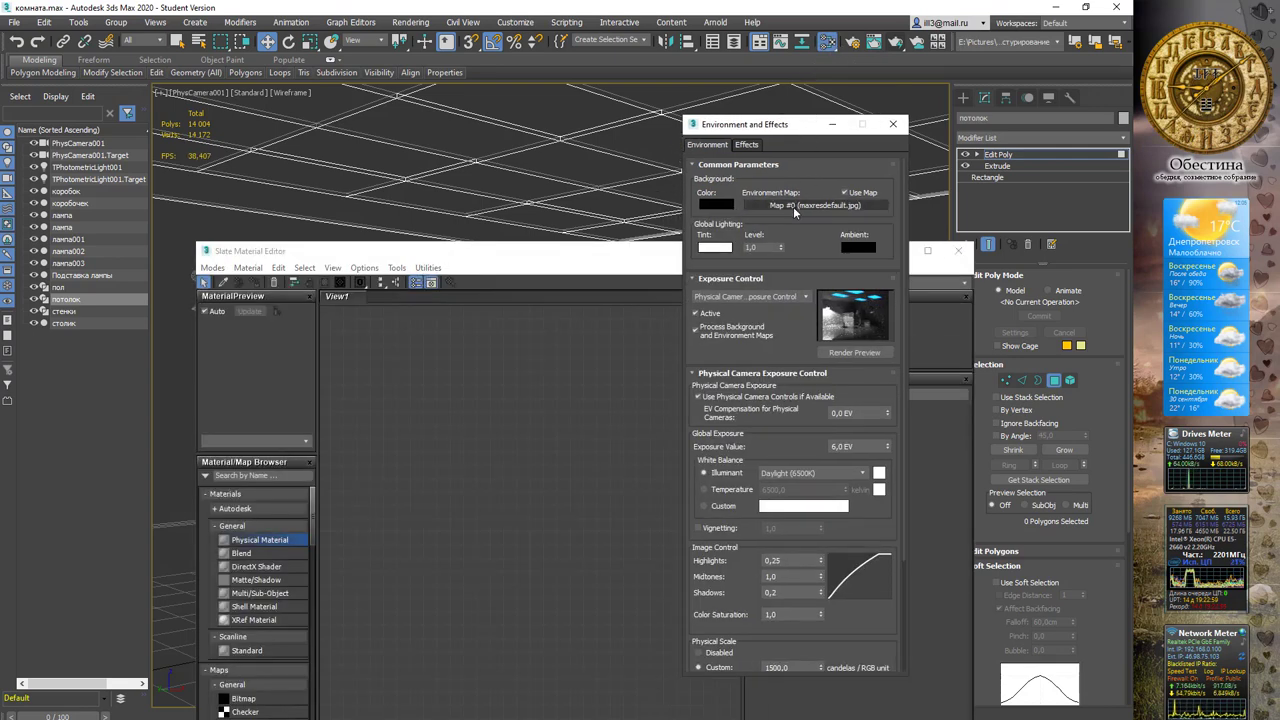
pyautogui.moveTo(793, 206); pyautogui.dragTo(490, 367)
pyautogui.click(553, 555)
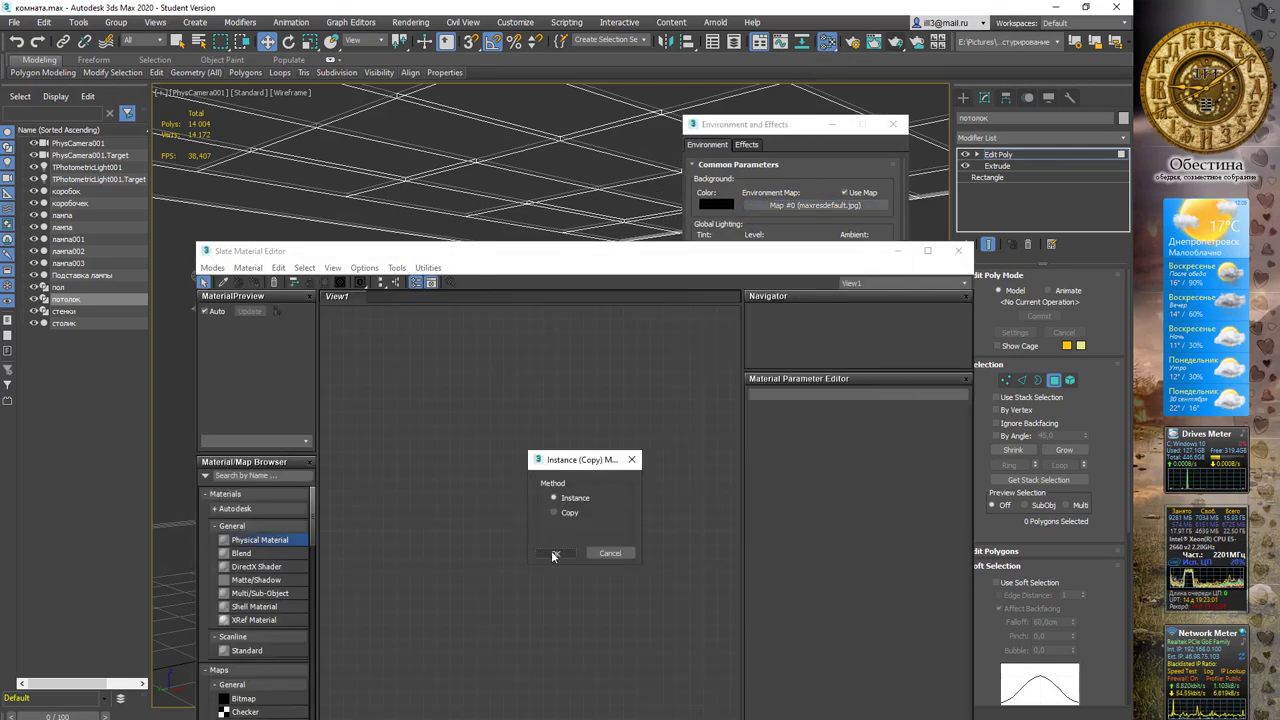
pyautogui.doubleClick(492, 360)
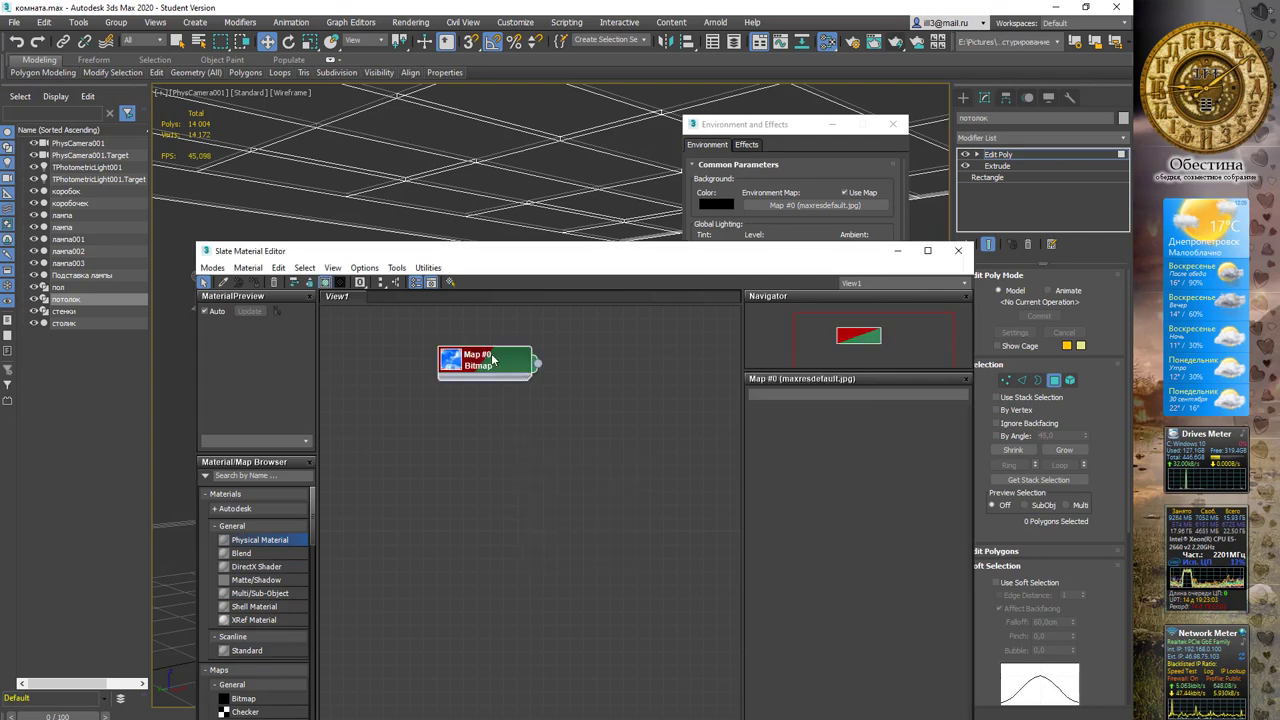
pyautogui.moveTo(400, 251); pyautogui.dragTo(330, 187)
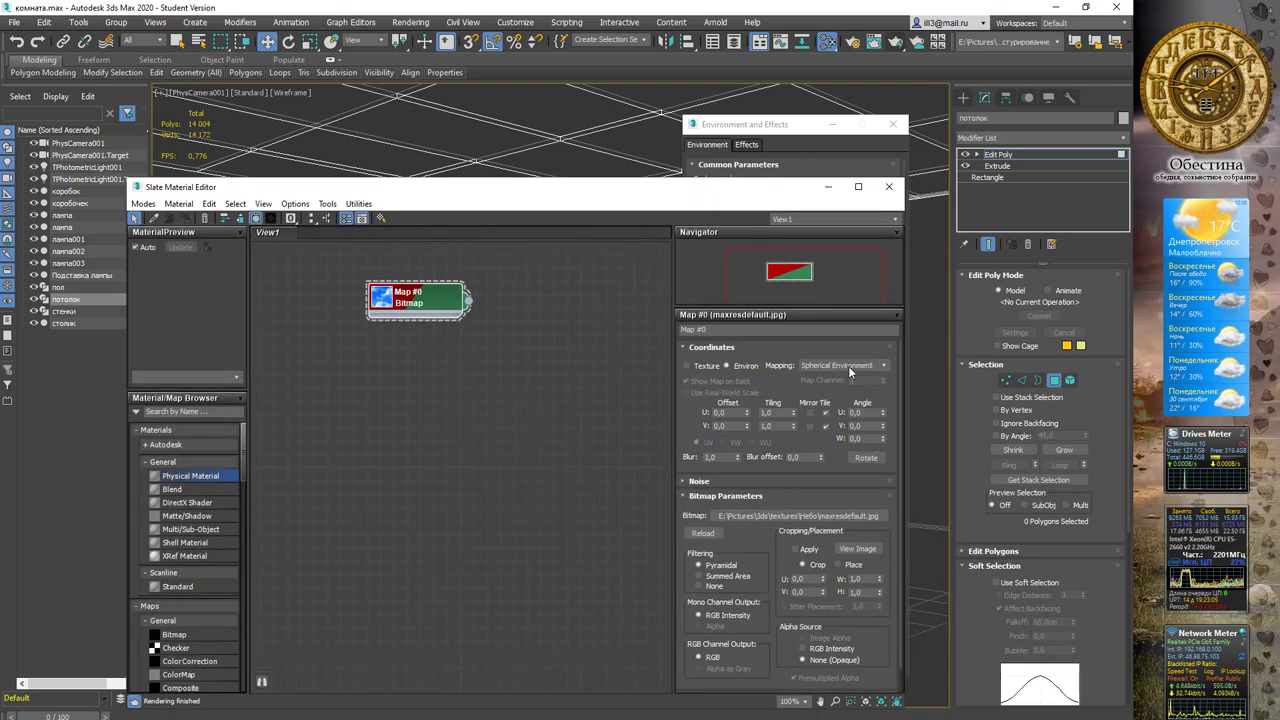
# Step: Set the sky map's mapping to Screen and refresh the exposure preview
pyautogui.click(849, 366)
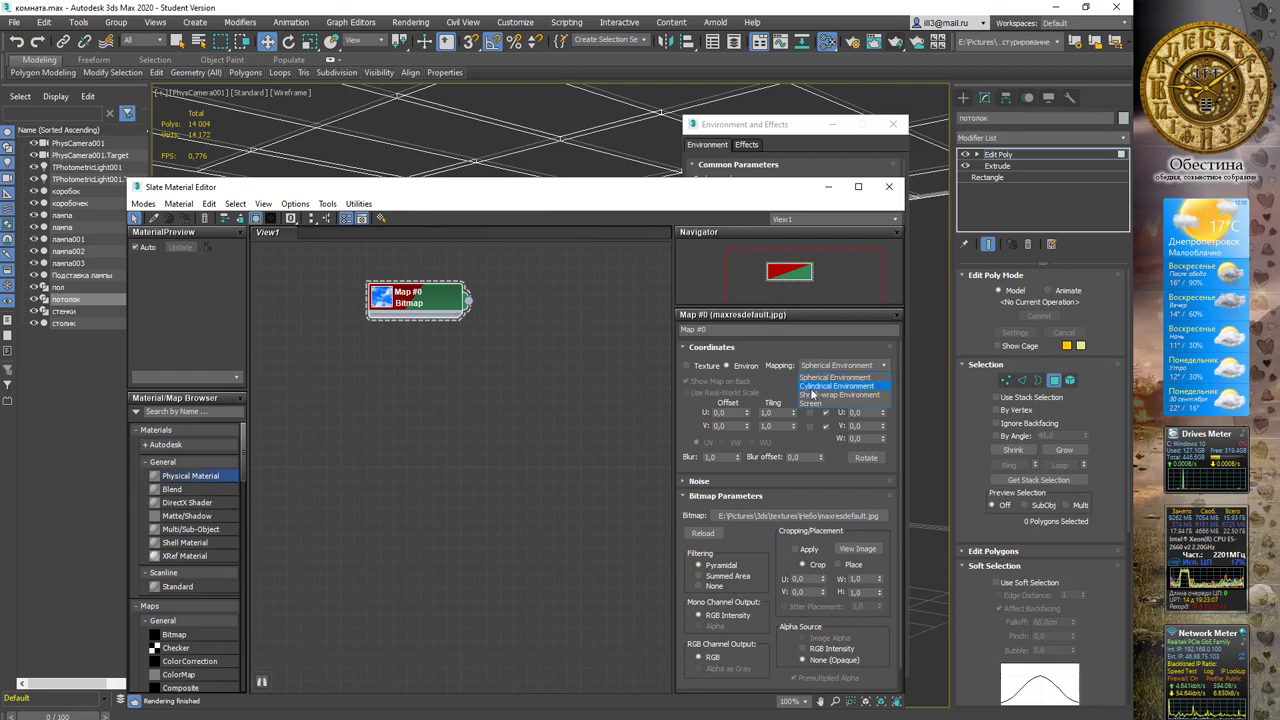
pyautogui.click(809, 404)
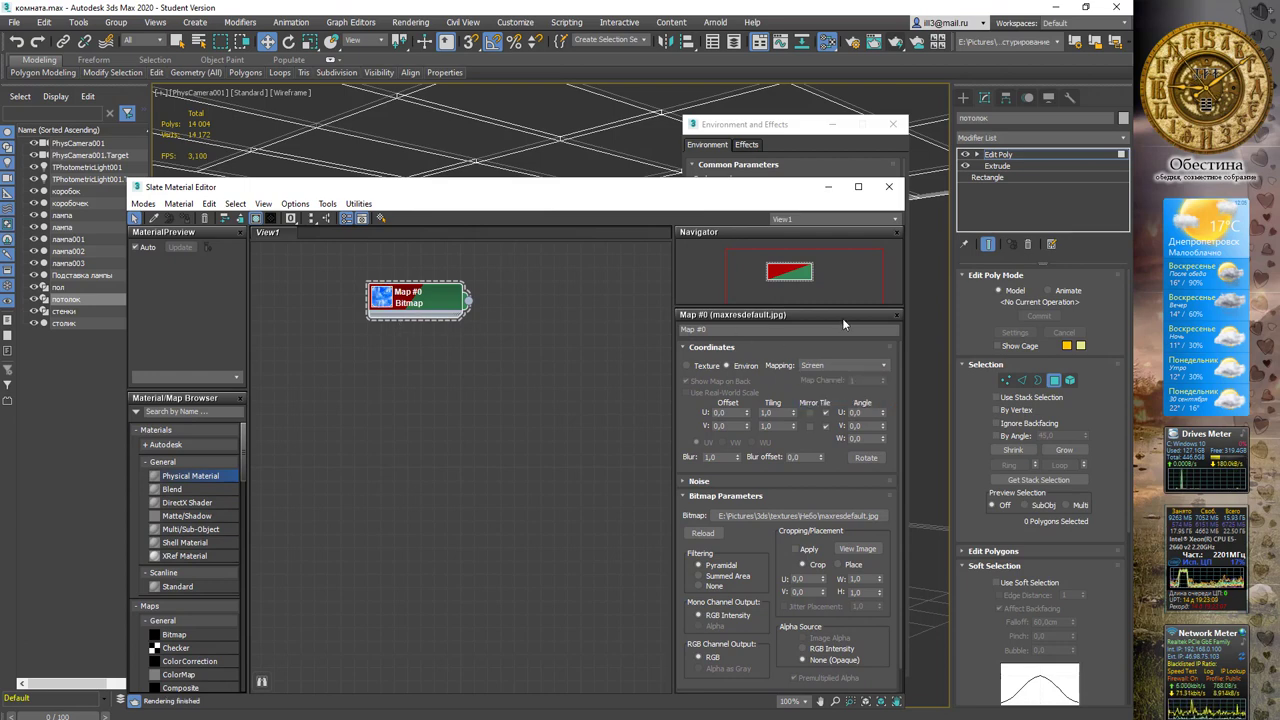
pyautogui.moveTo(717, 202)
pyautogui.mouseDown()
pyautogui.moveTo(798, 349)
pyautogui.moveTo(678, 266)
pyautogui.mouseUp()
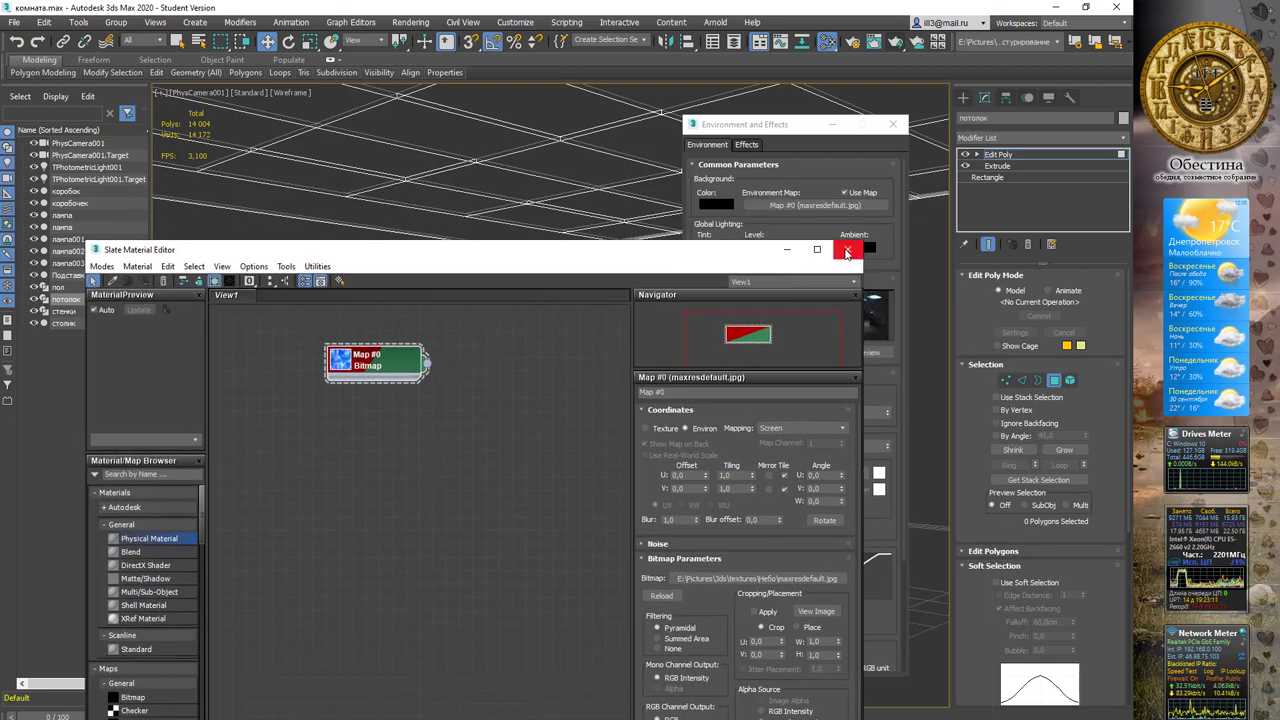
pyautogui.click(849, 249)
pyautogui.click(854, 356)
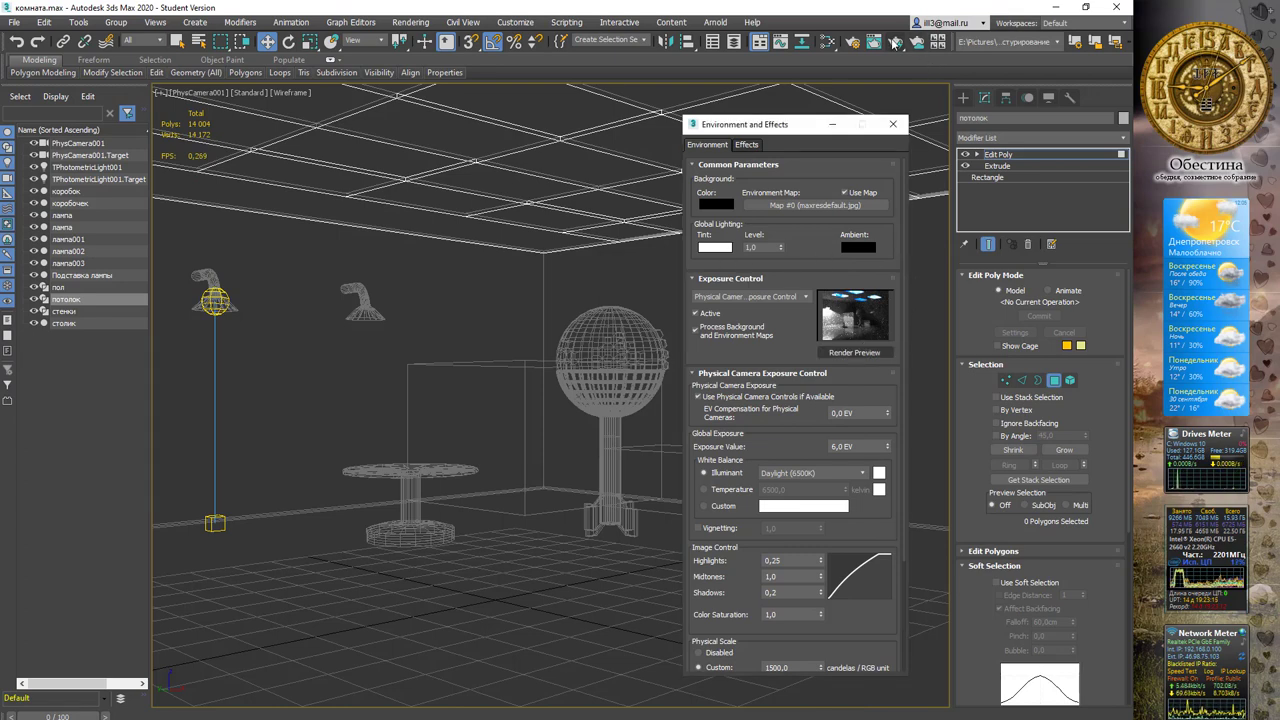
# Step: Render PhysCamera001 showing sky through the ceiling openings, then close Environment and Effects
pyautogui.click(897, 45)
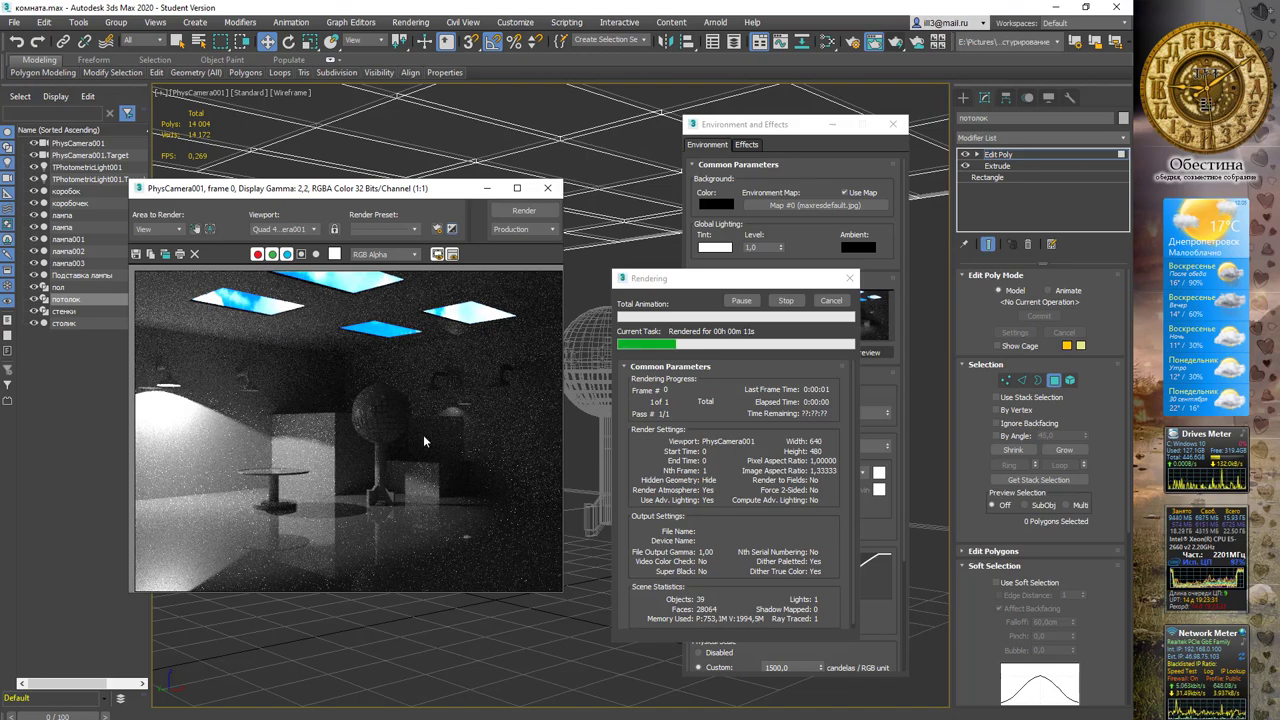
pyautogui.click(831, 300)
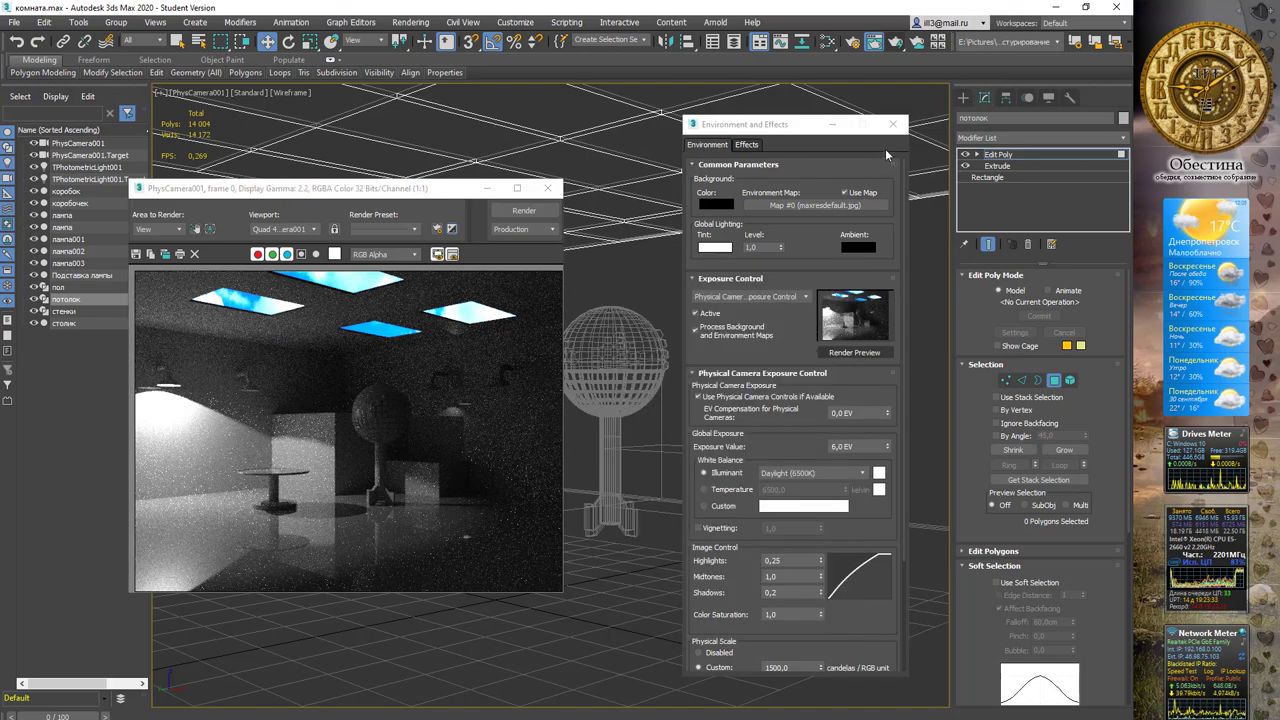
pyautogui.click(893, 126)
pyautogui.moveTo(390, 188)
pyautogui.mouseDown()
pyautogui.moveTo(525, 291)
pyautogui.moveTo(580, 359)
pyautogui.mouseUp()
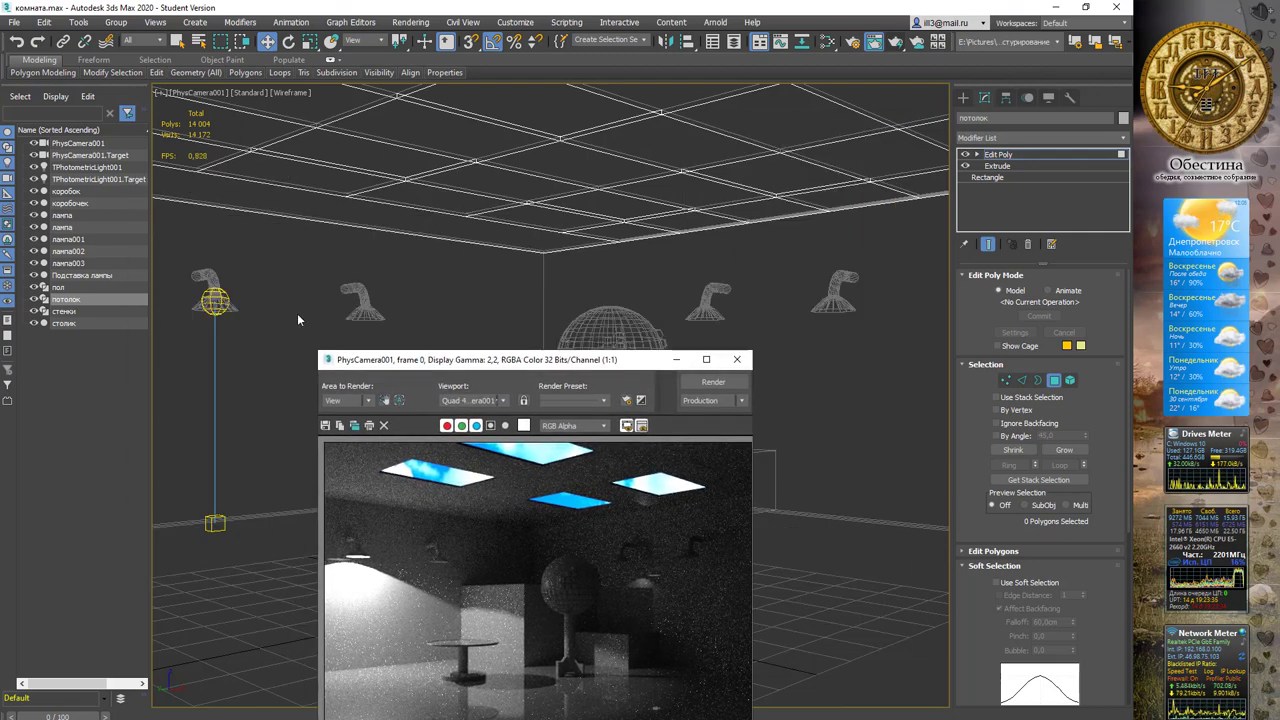
# Step: Select TPhotometricLight001 and scroll up through its parameters
pyautogui.click(88, 168)
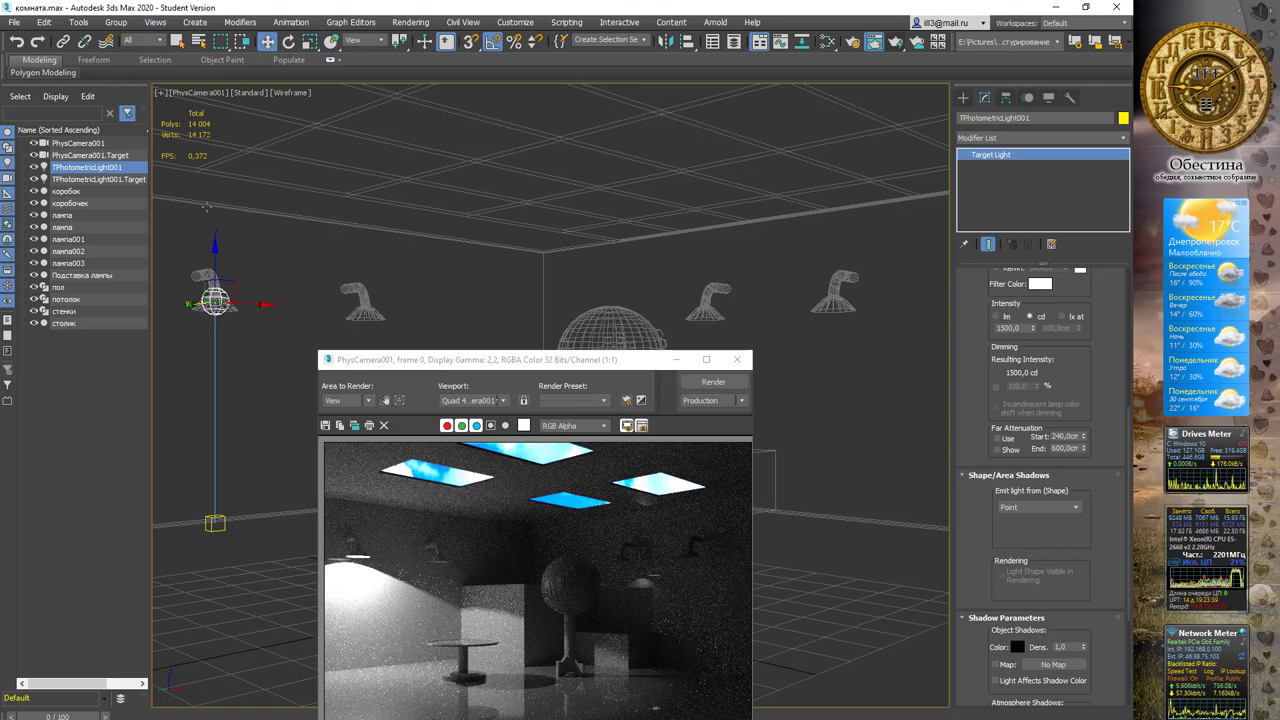
pyautogui.moveTo(505, 361); pyautogui.dragTo(390, 200)
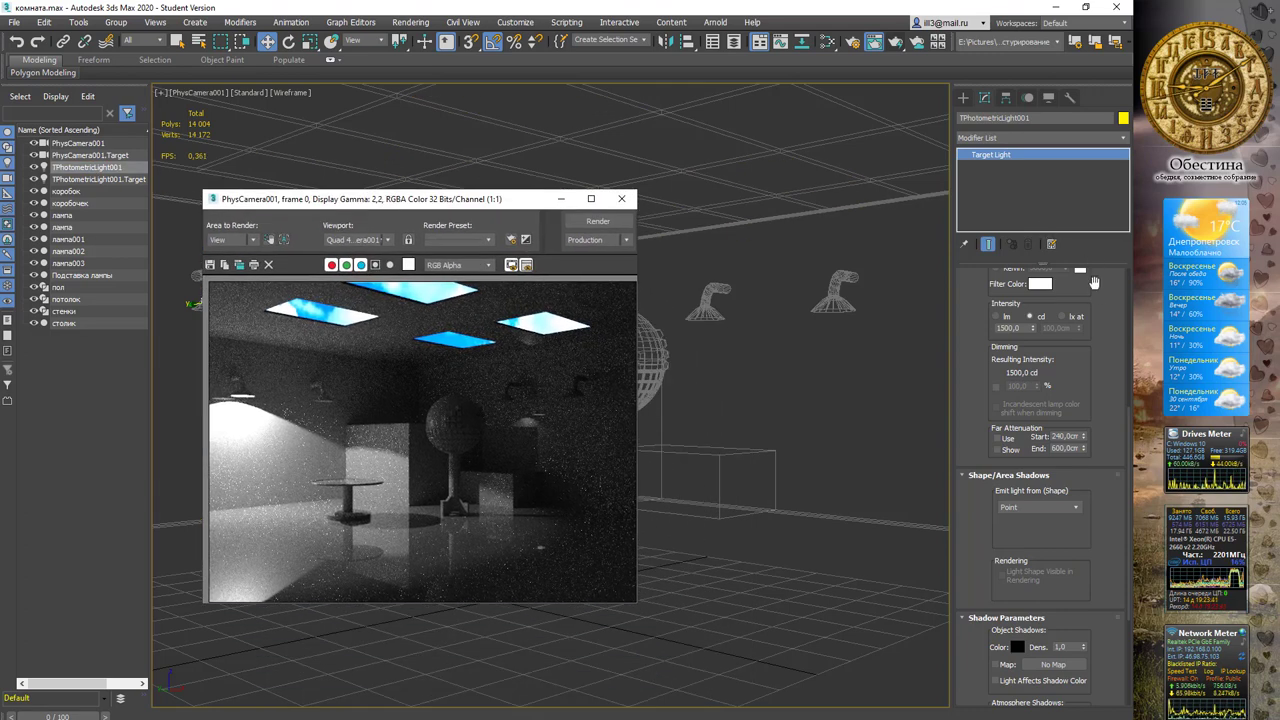
pyautogui.scroll(2, 1112, 380)
pyautogui.scroll(2, 1112, 380)
pyautogui.scroll(1, 1112, 380)
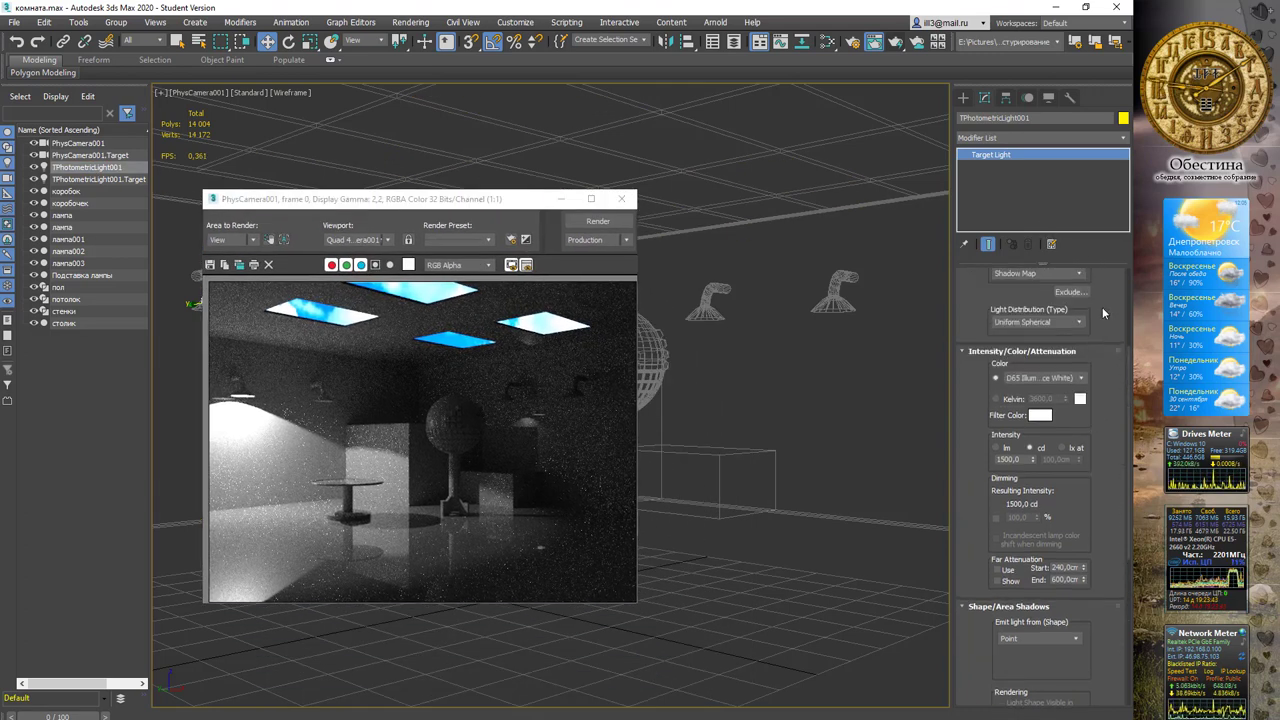
pyautogui.scroll(2, 1102, 330)
pyautogui.scroll(2, 1101, 360)
pyautogui.scroll(1, 1100, 390)
pyautogui.scroll(1, 1100, 409)
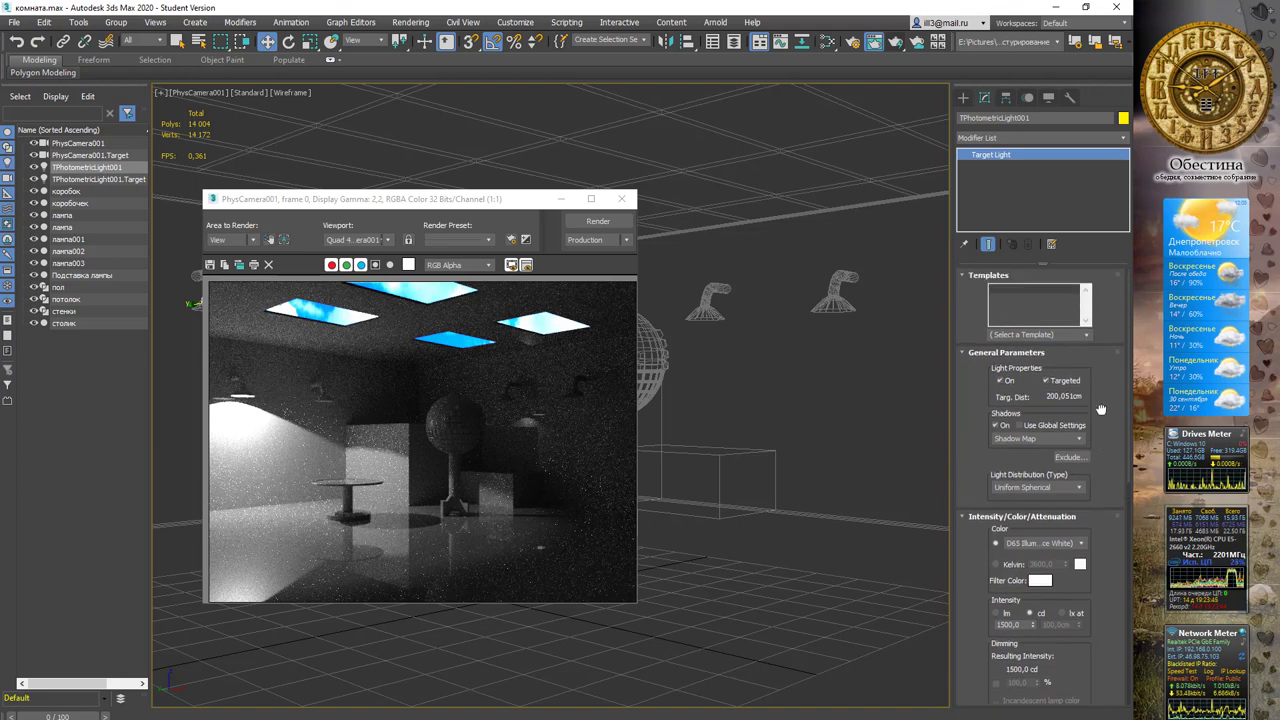
pyautogui.moveTo(500, 200)
pyautogui.mouseDown()
pyautogui.moveTo(611, 199)
pyautogui.moveTo(461, 199)
pyautogui.mouseUp()
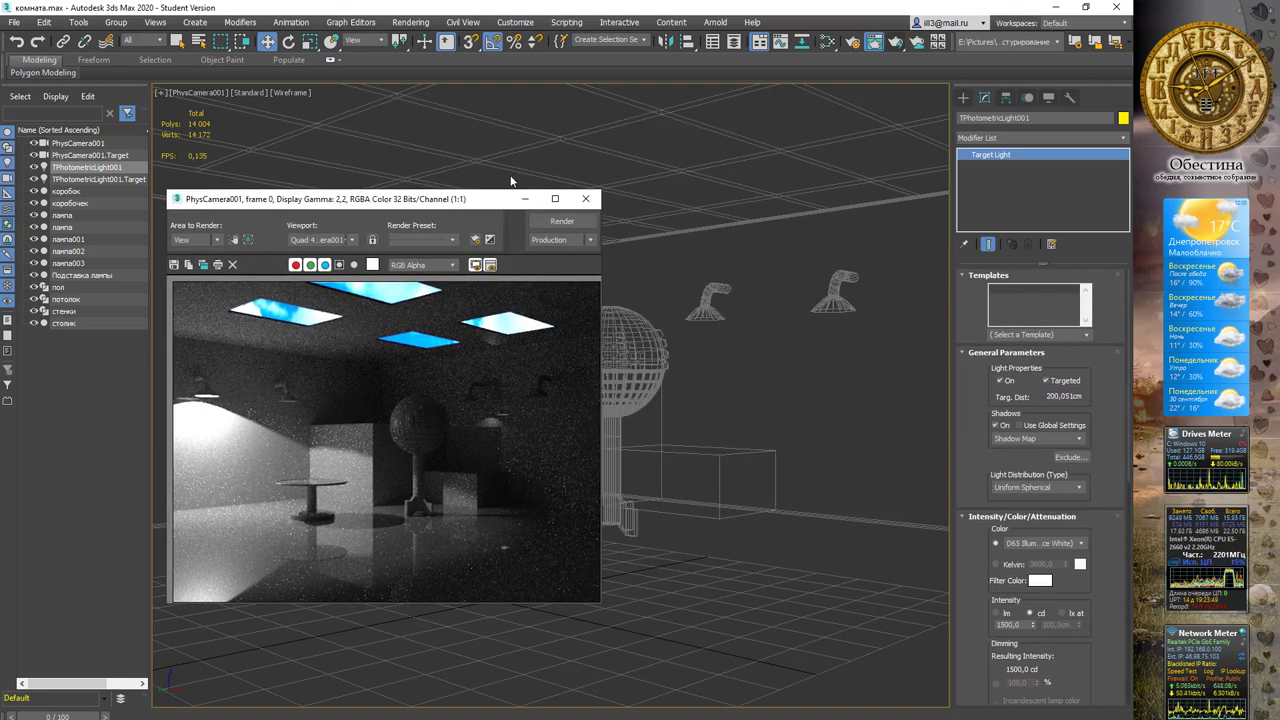
# Step: Reopen Environment and Effects from the Rendering menu
pyautogui.click(404, 23)
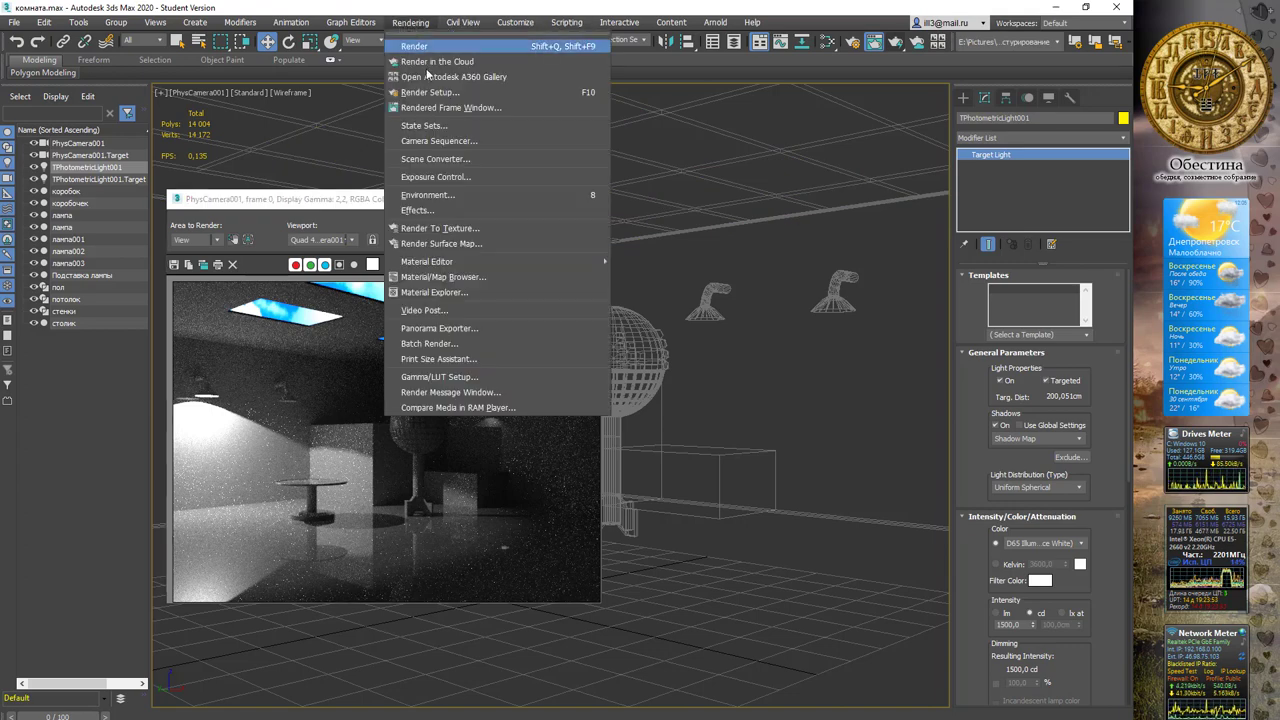
pyautogui.click(476, 195)
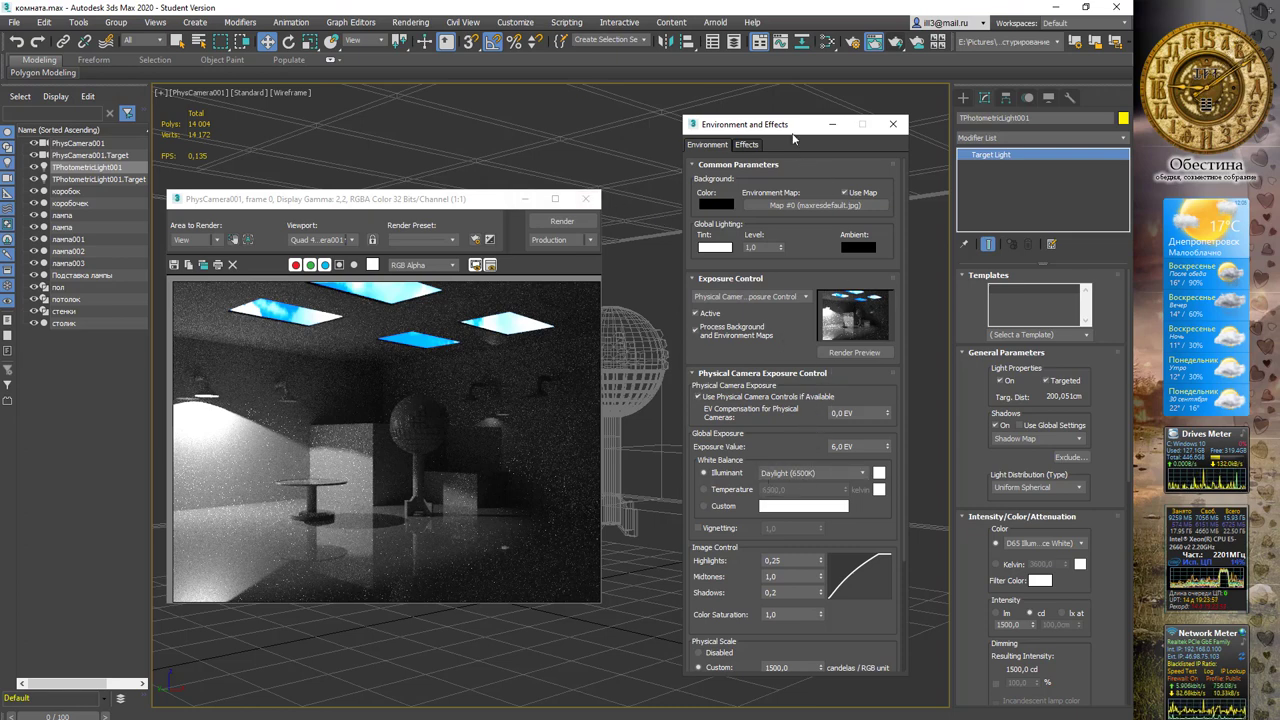
pyautogui.moveTo(788, 125); pyautogui.dragTo(755, 122)
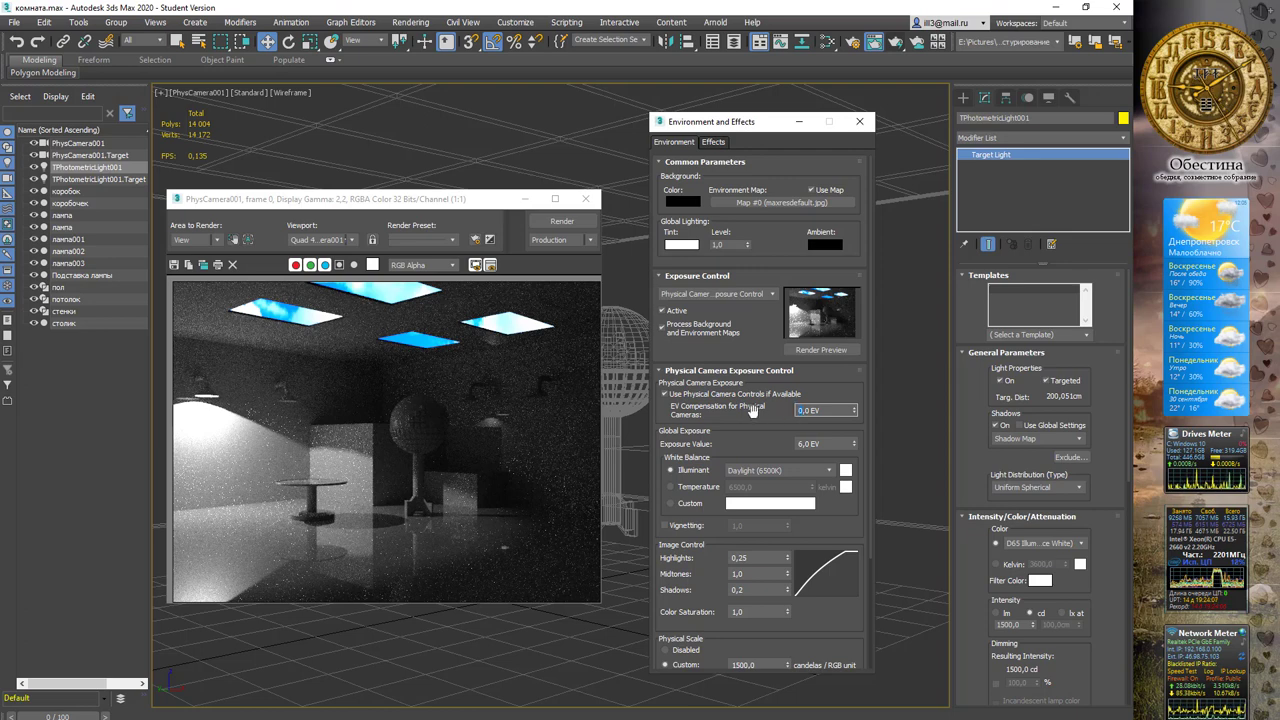
# Step: Enter 333333300 and close the Environment and Effects exposure dialog
pyautogui.write('33')
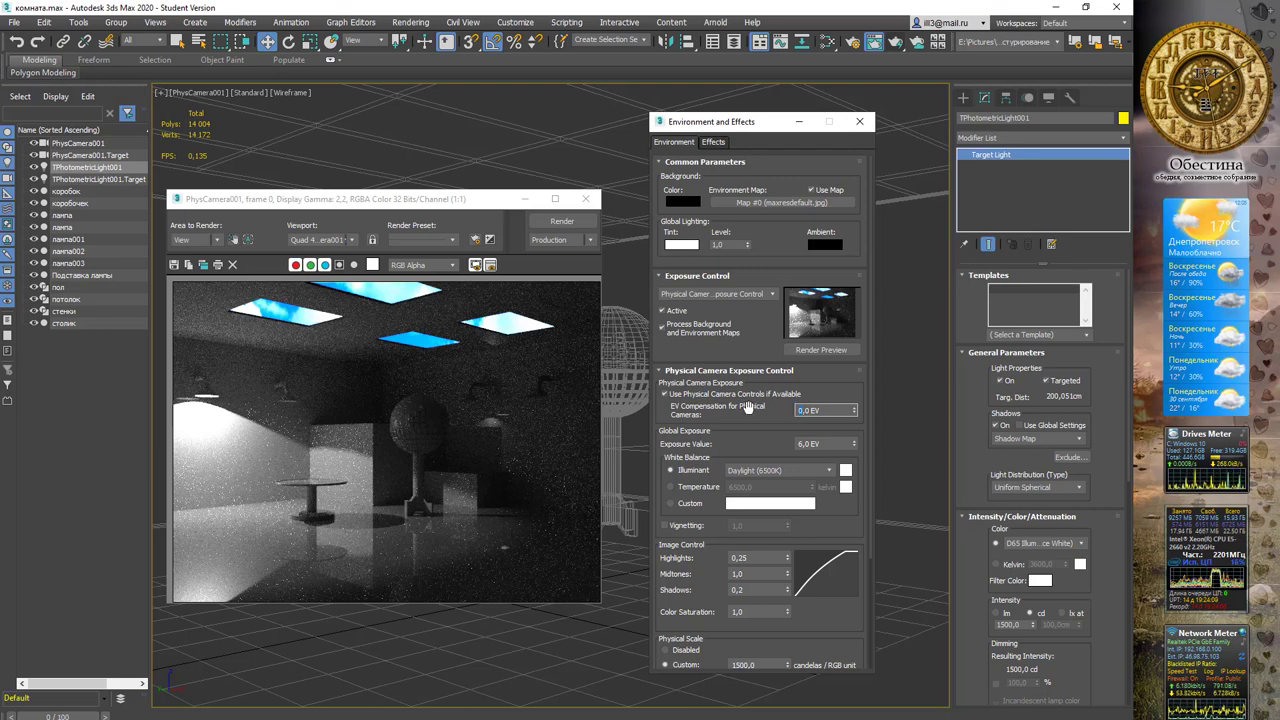
pyautogui.write('3')
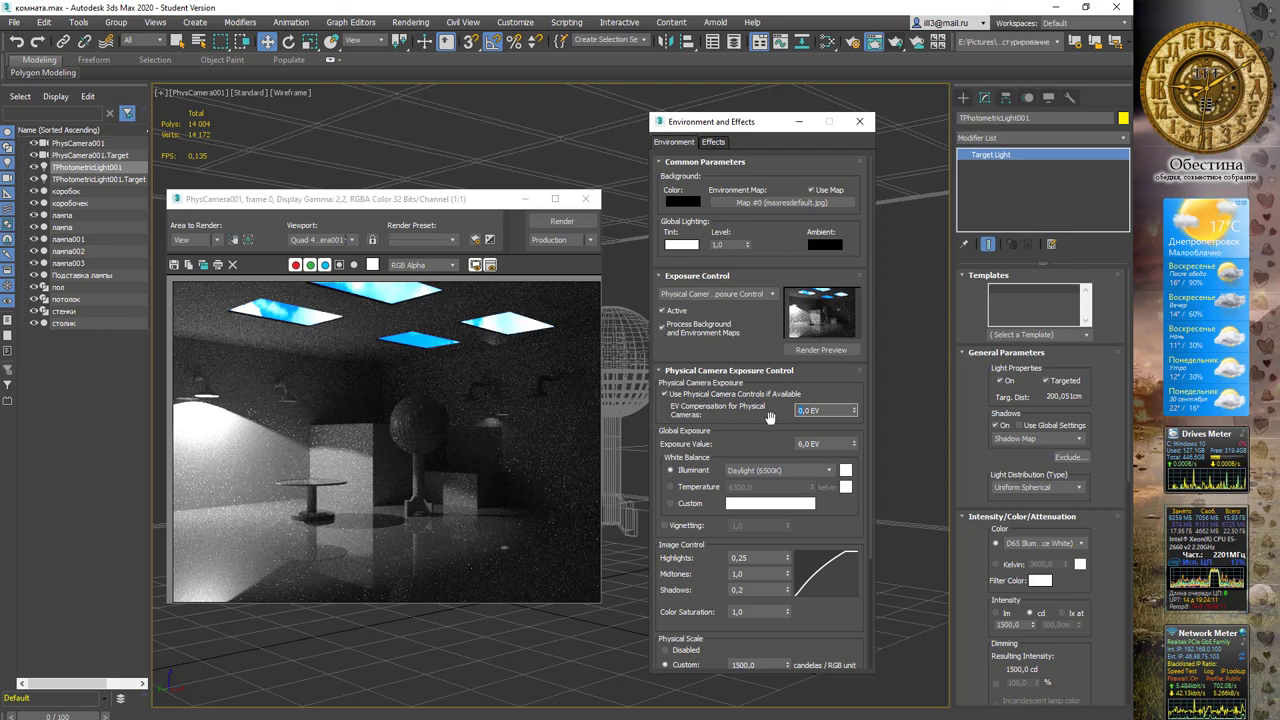
pyautogui.write('33')
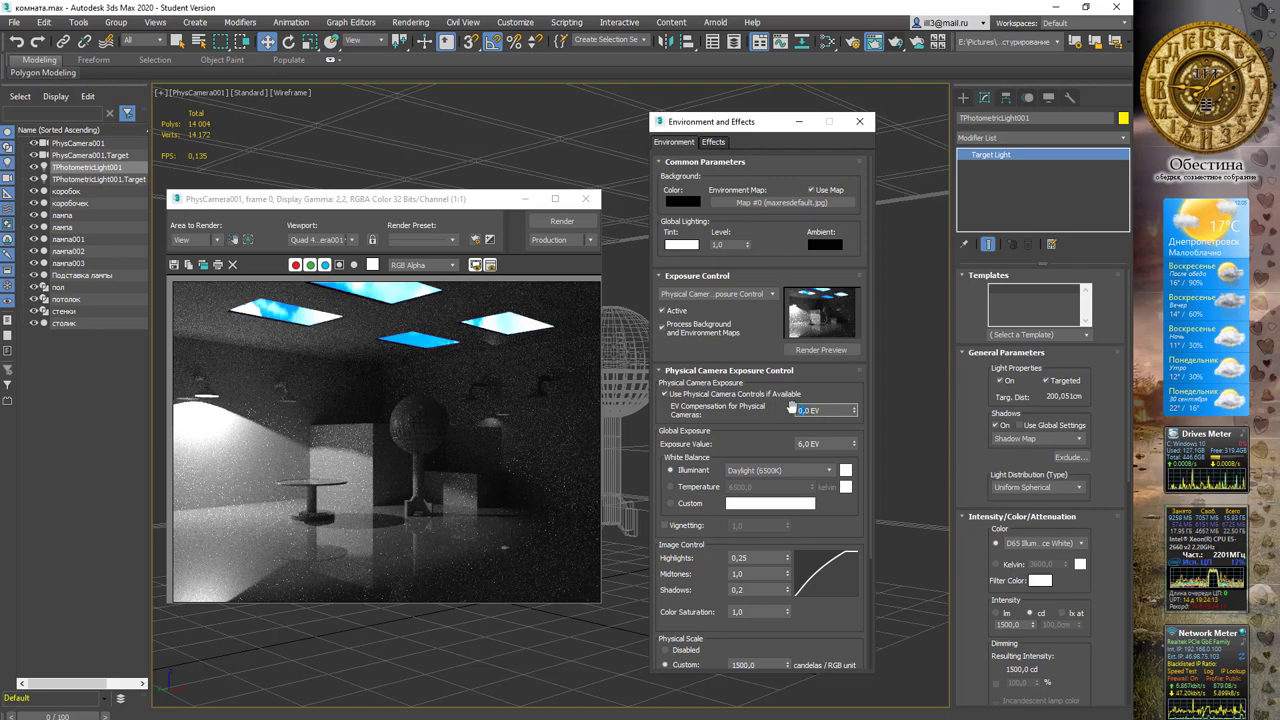
pyautogui.write('3')
pyautogui.write('3')
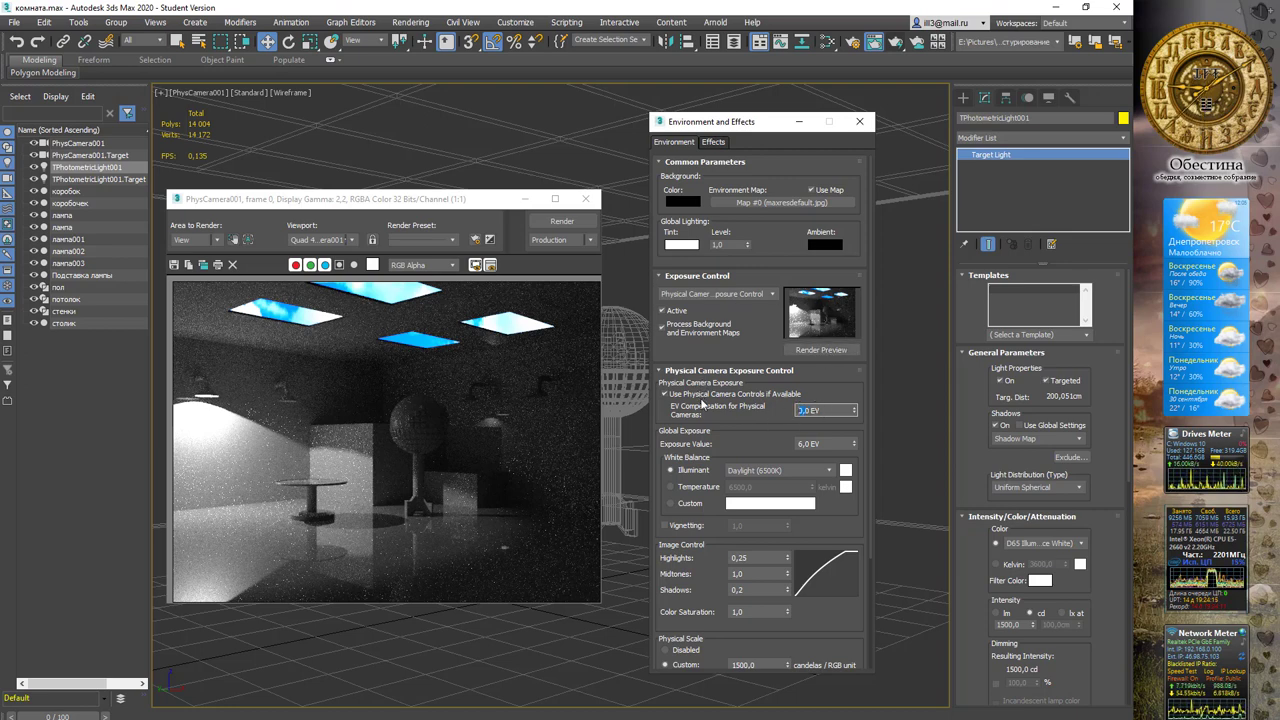
pyautogui.write('0')
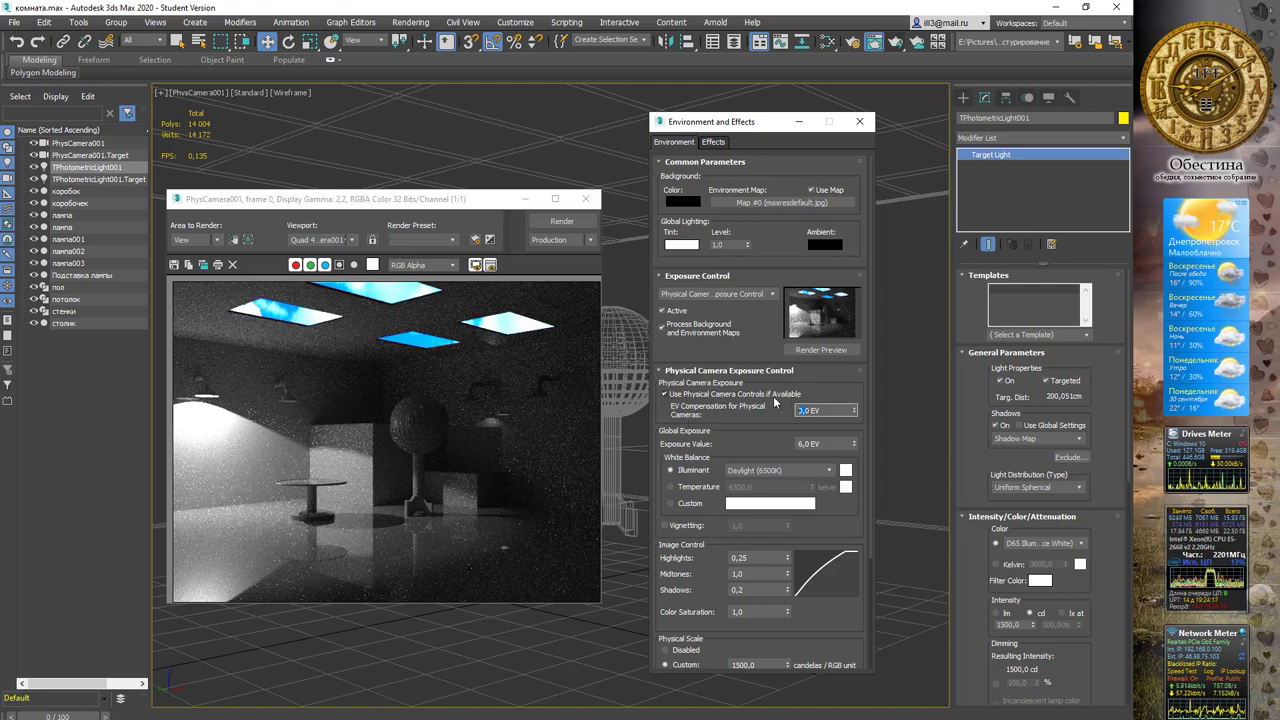
pyautogui.write('0')
pyautogui.click(858, 121)
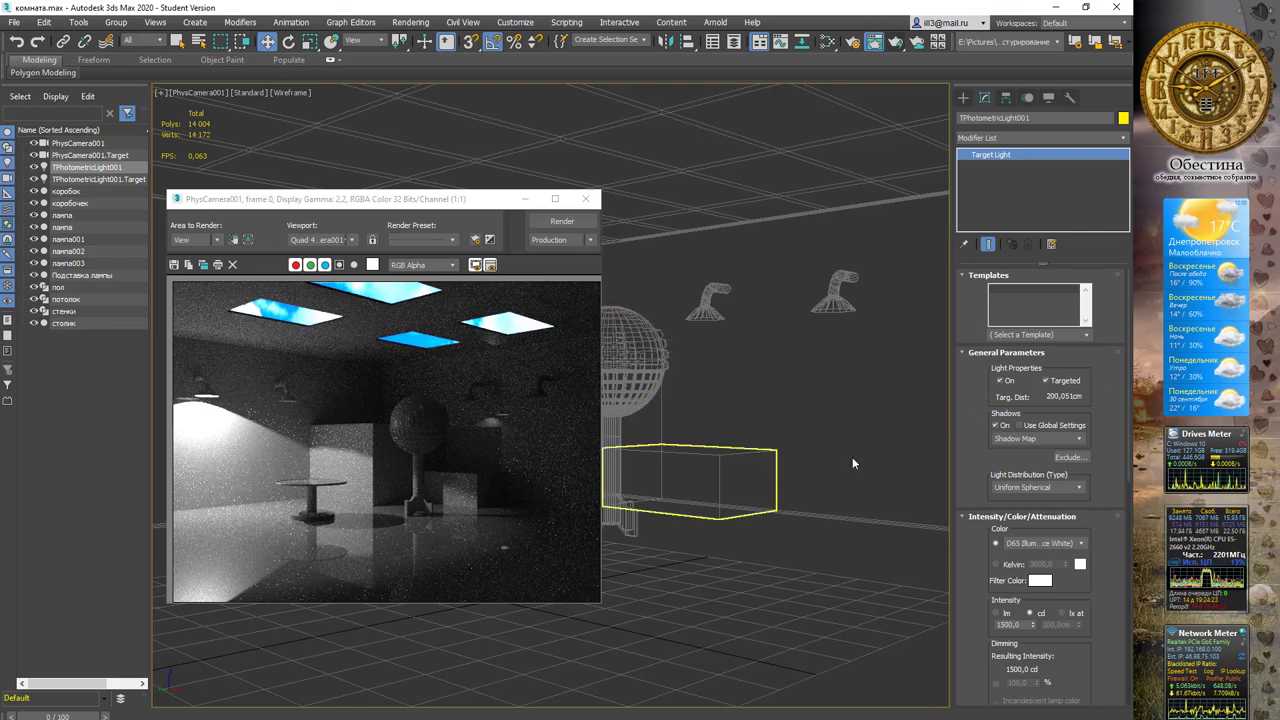
# Step: Give the light Area Shadows and Uniform Diffuse distribution, then render the camera view
pyautogui.click(997, 426)
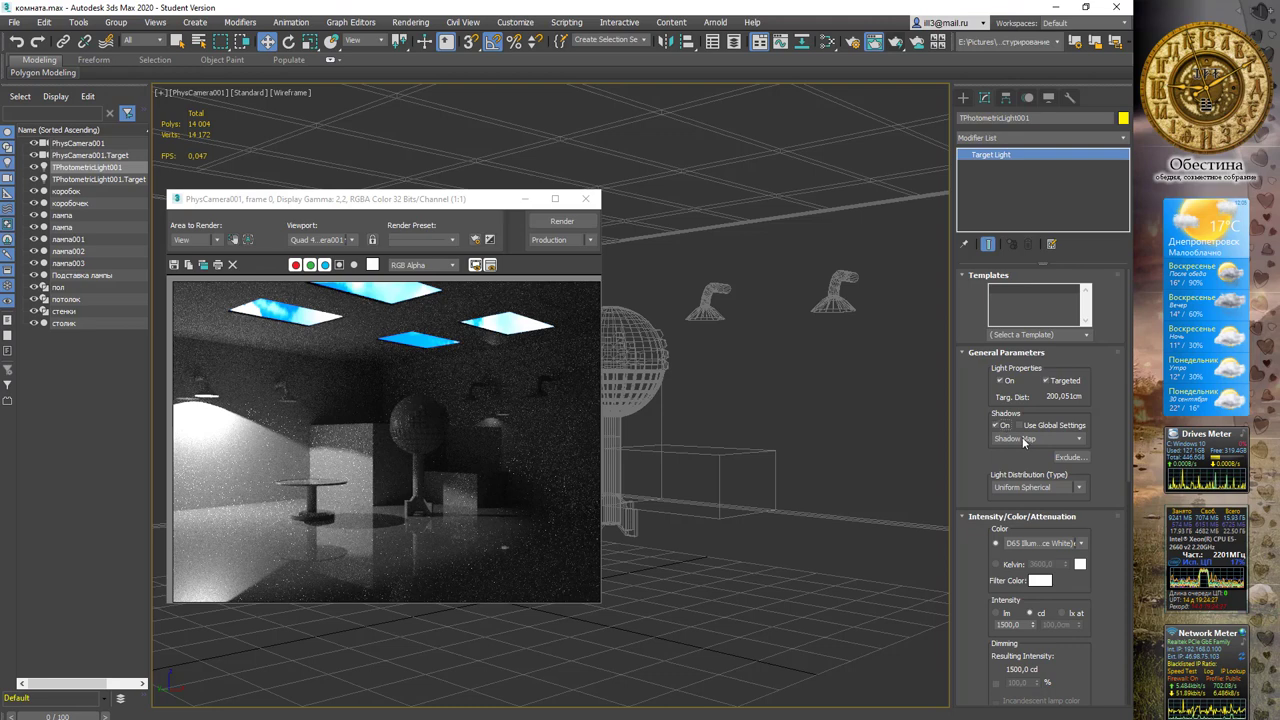
pyautogui.click(1023, 440)
pyautogui.click(1027, 460)
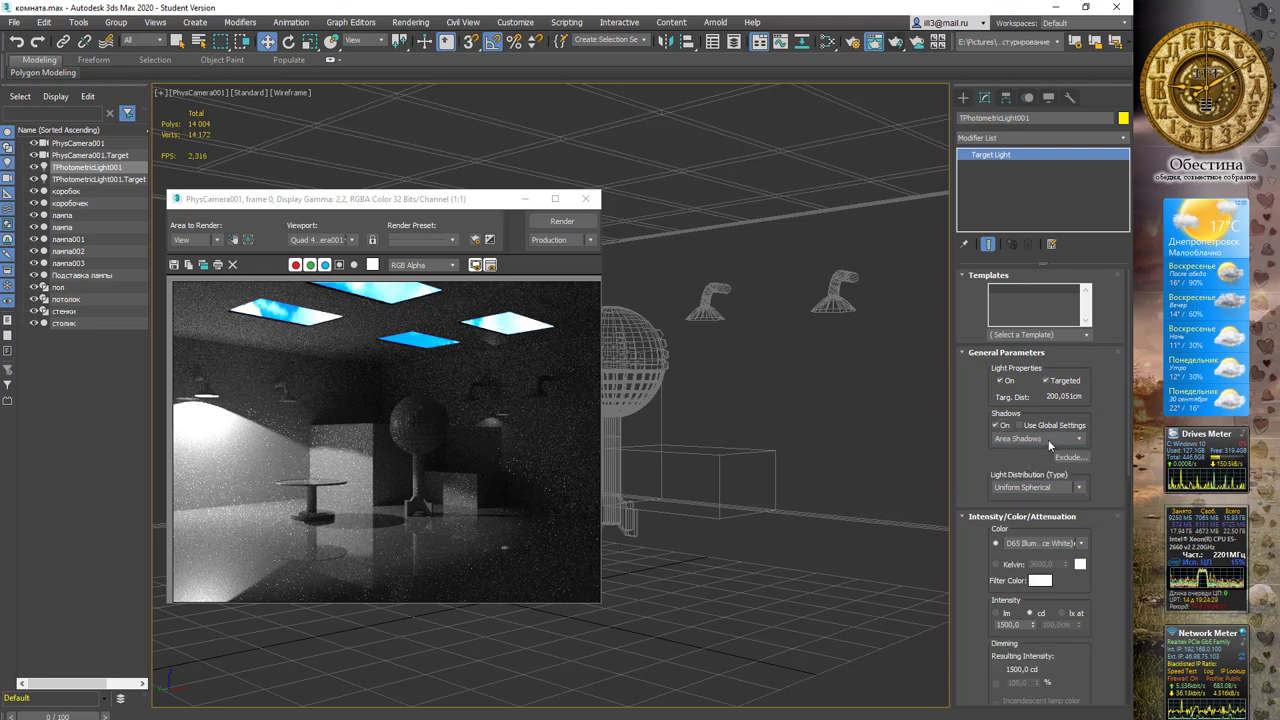
pyautogui.click(1048, 439)
pyautogui.click(1047, 438)
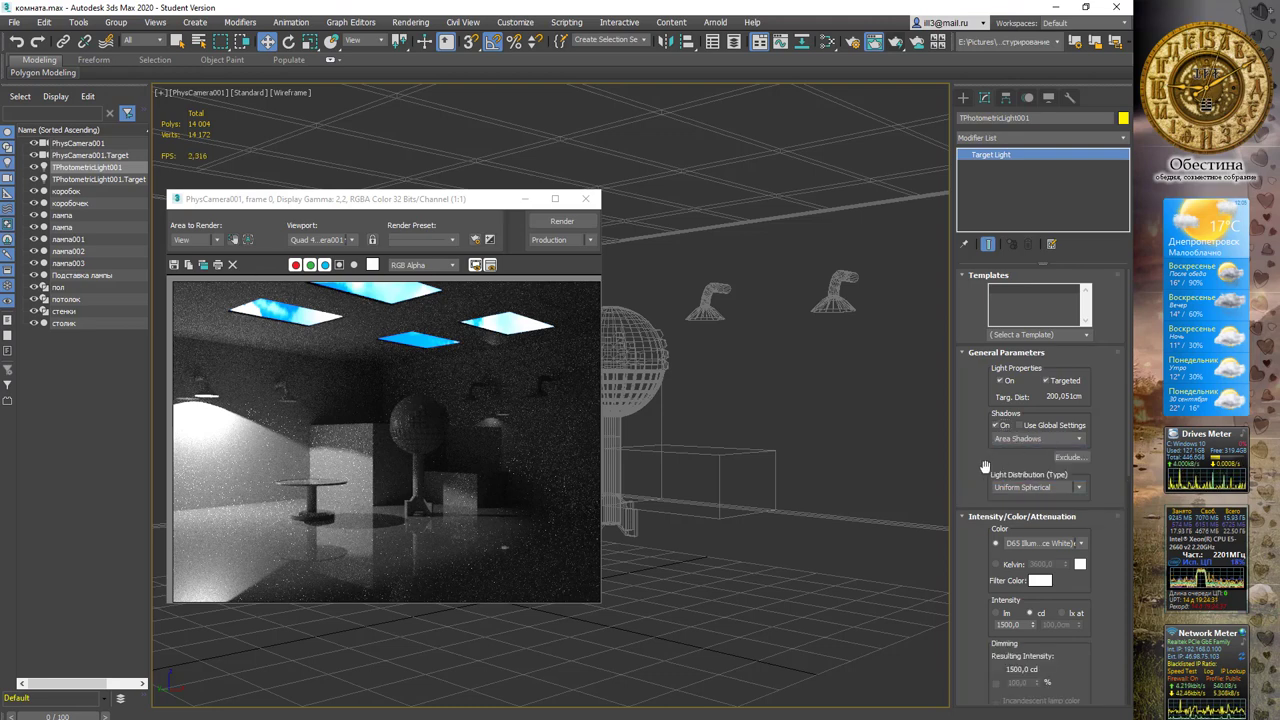
pyautogui.click(1082, 486)
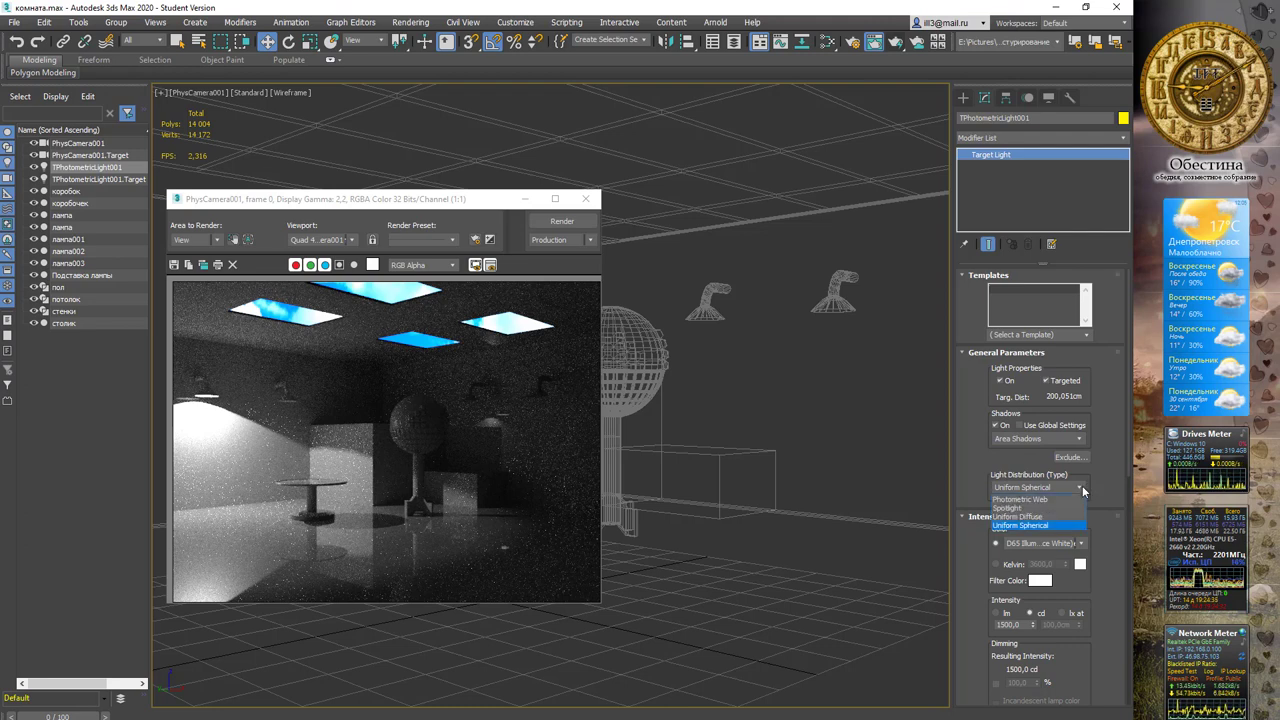
pyautogui.click(1010, 517)
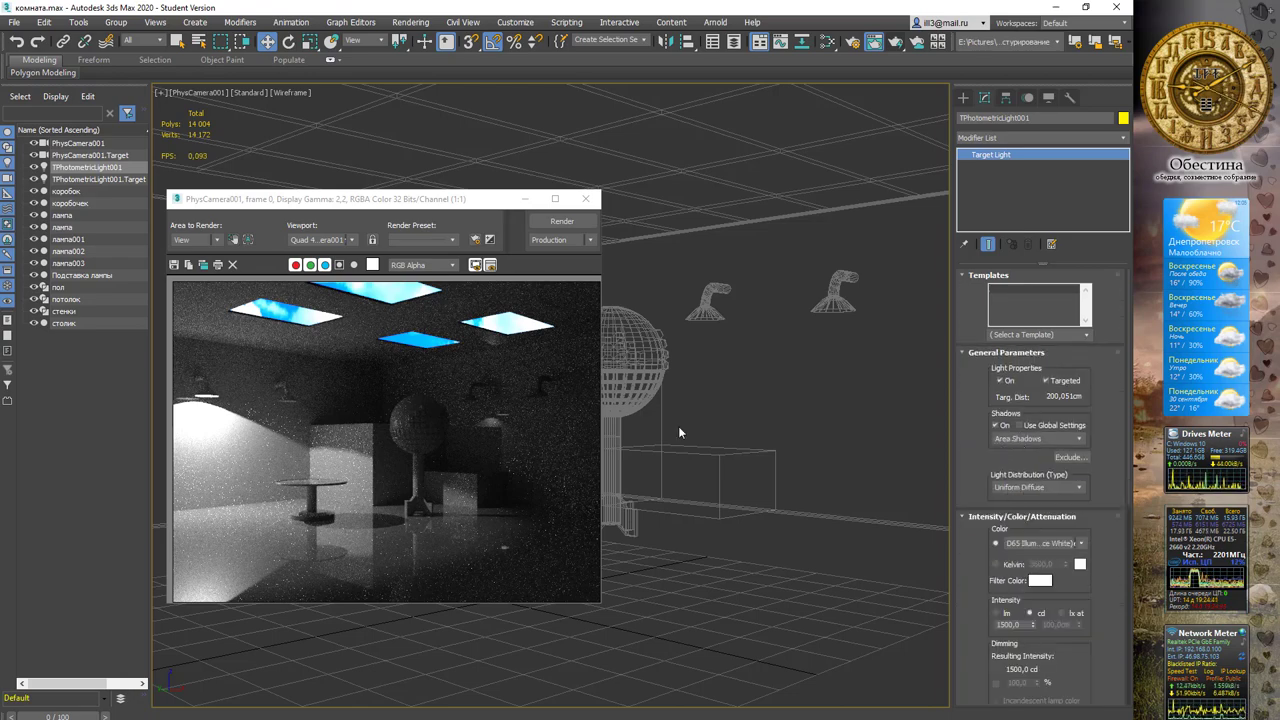
pyautogui.click(556, 225)
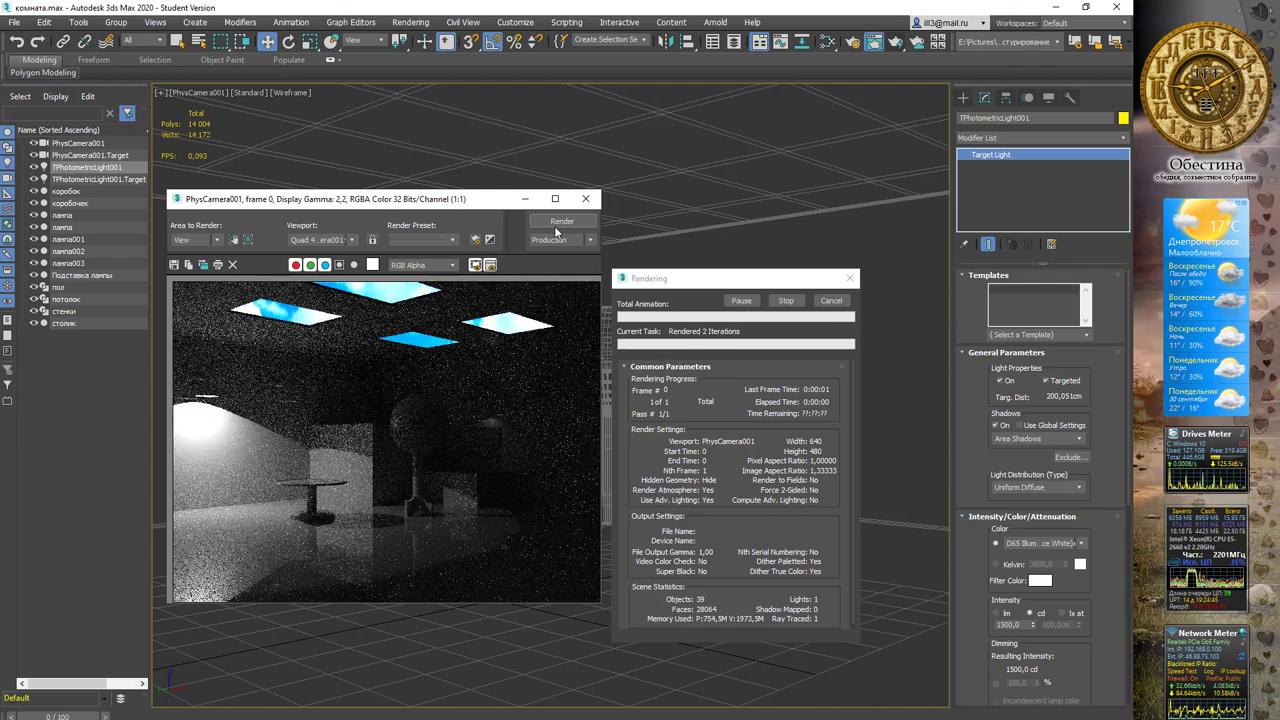
# Step: Switch the light to Spotlight distribution and test-render the dimmer room
pyautogui.click(838, 306)
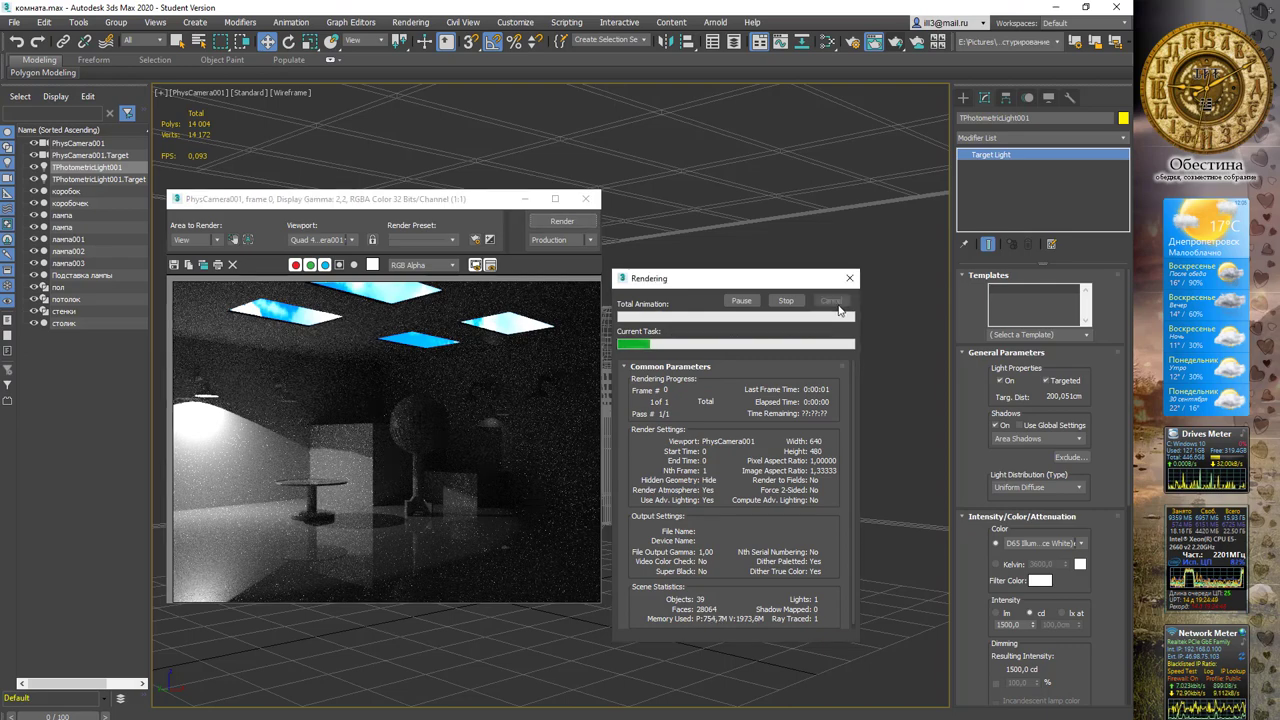
pyautogui.click(1047, 491)
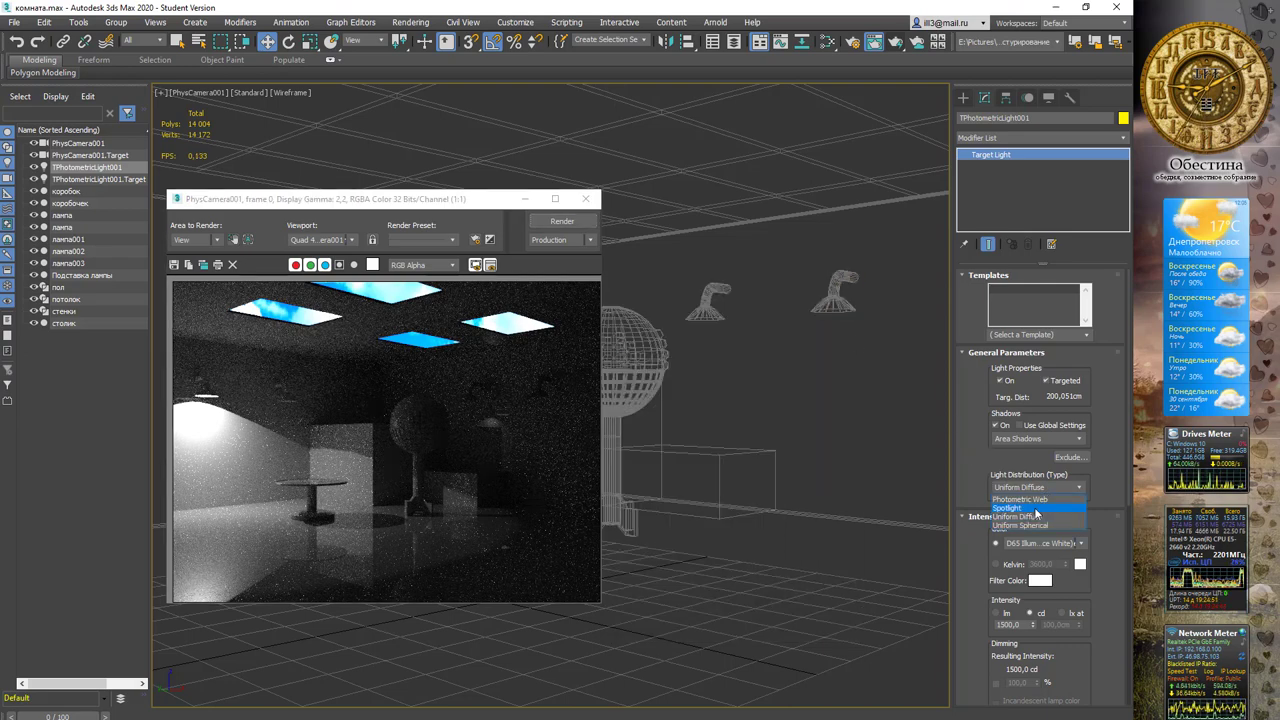
pyautogui.click(1036, 509)
pyautogui.moveTo(417, 202); pyautogui.dragTo(625, 207)
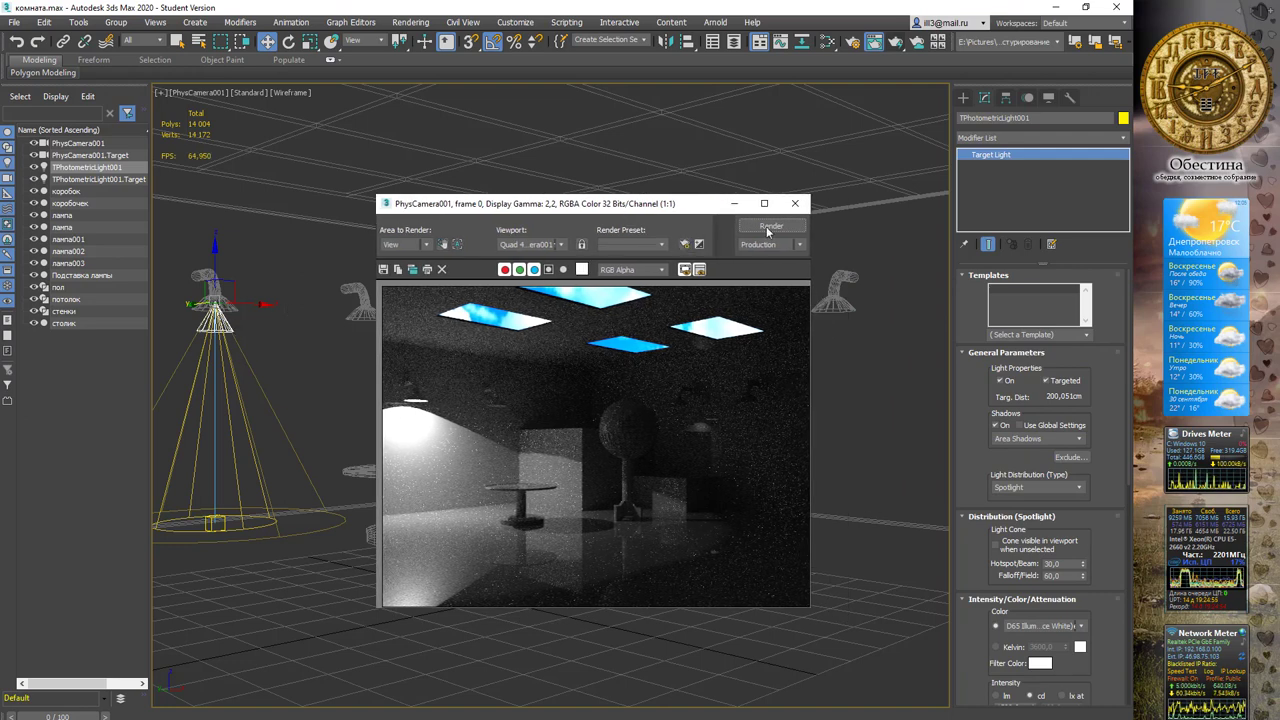
pyautogui.click(768, 229)
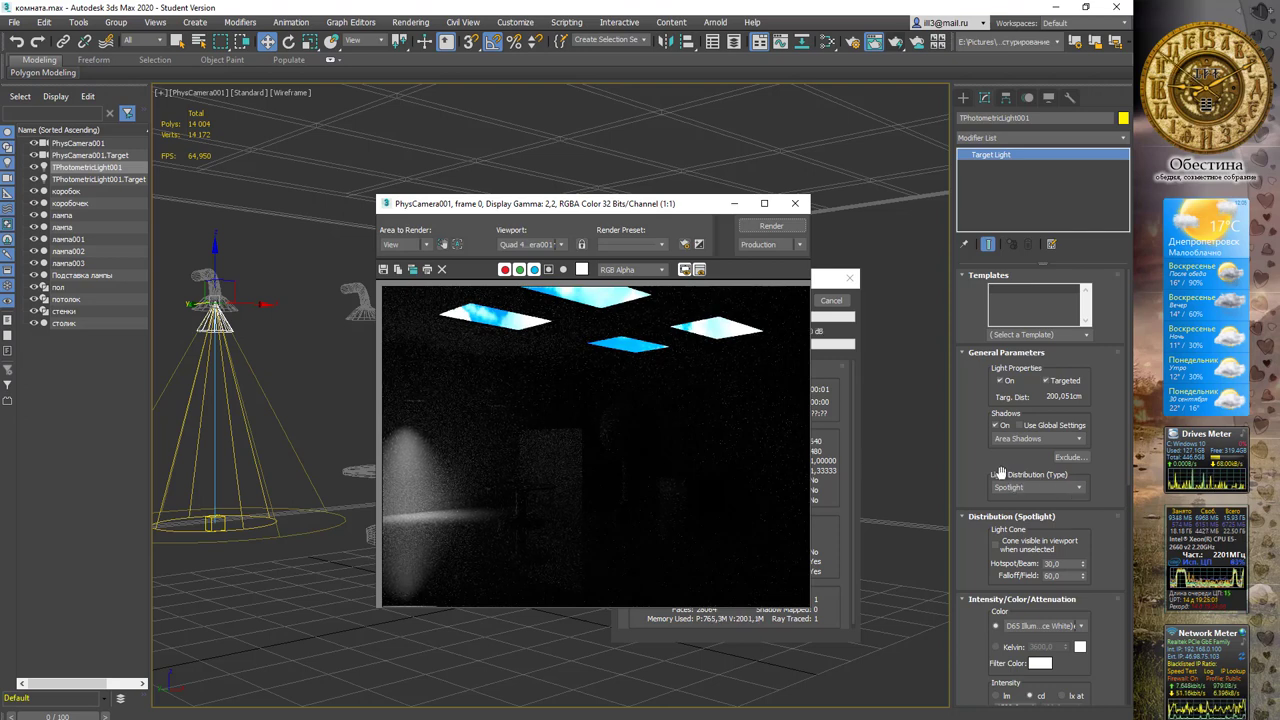
pyautogui.click(838, 308)
pyautogui.click(1078, 487)
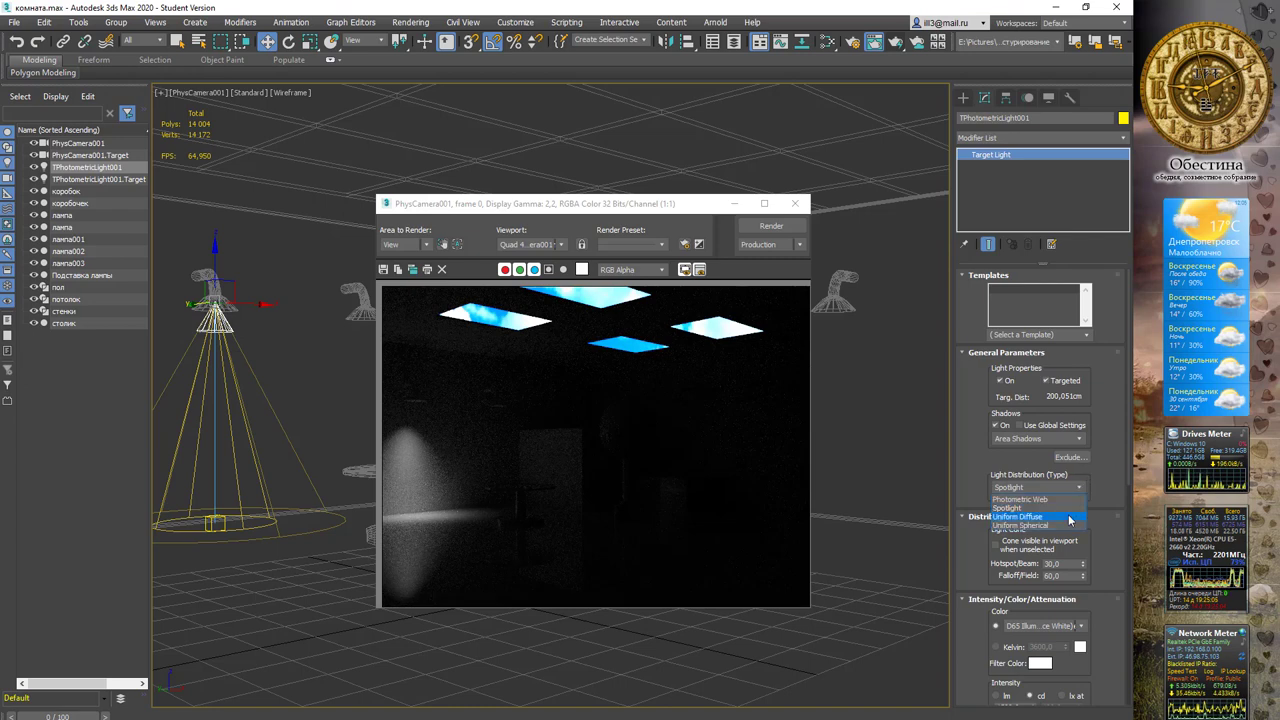
# Step: Try Uniform Diffuse and Uniform Spherical distributions, then return to Spotlight
pyautogui.click(1069, 517)
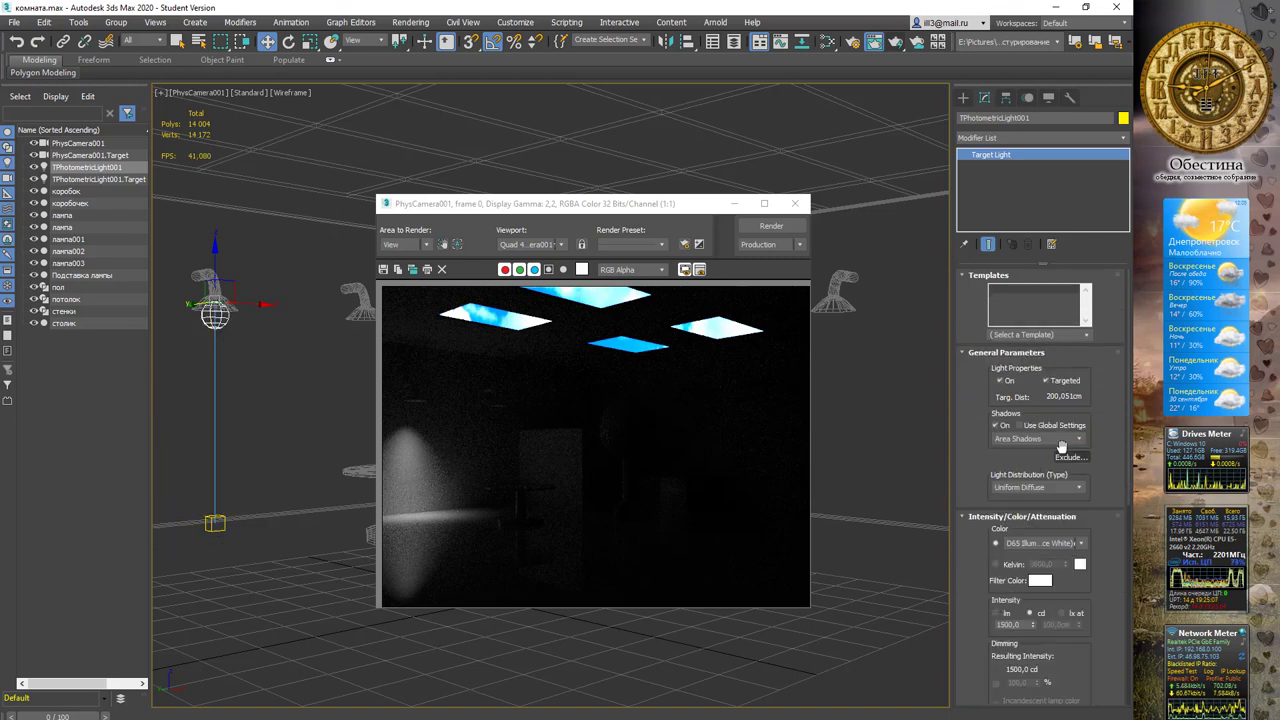
pyautogui.click(1078, 487)
pyautogui.click(1058, 528)
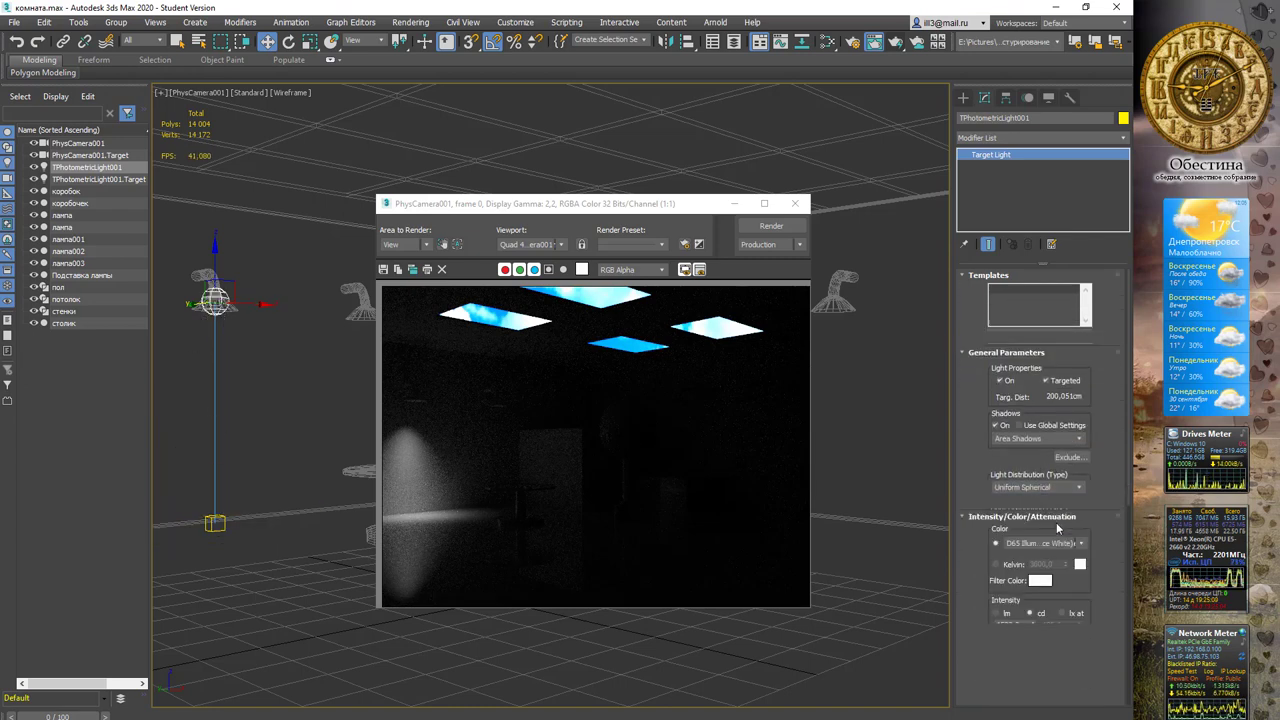
pyautogui.click(1074, 490)
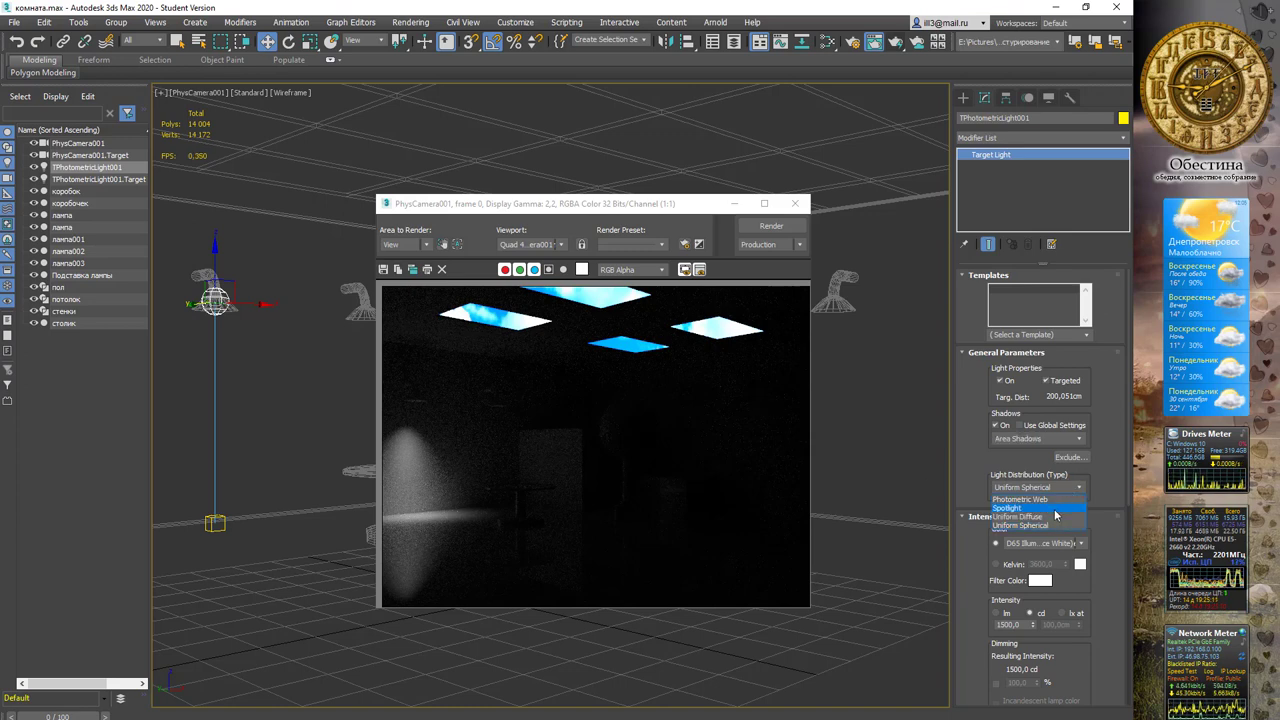
pyautogui.click(1052, 509)
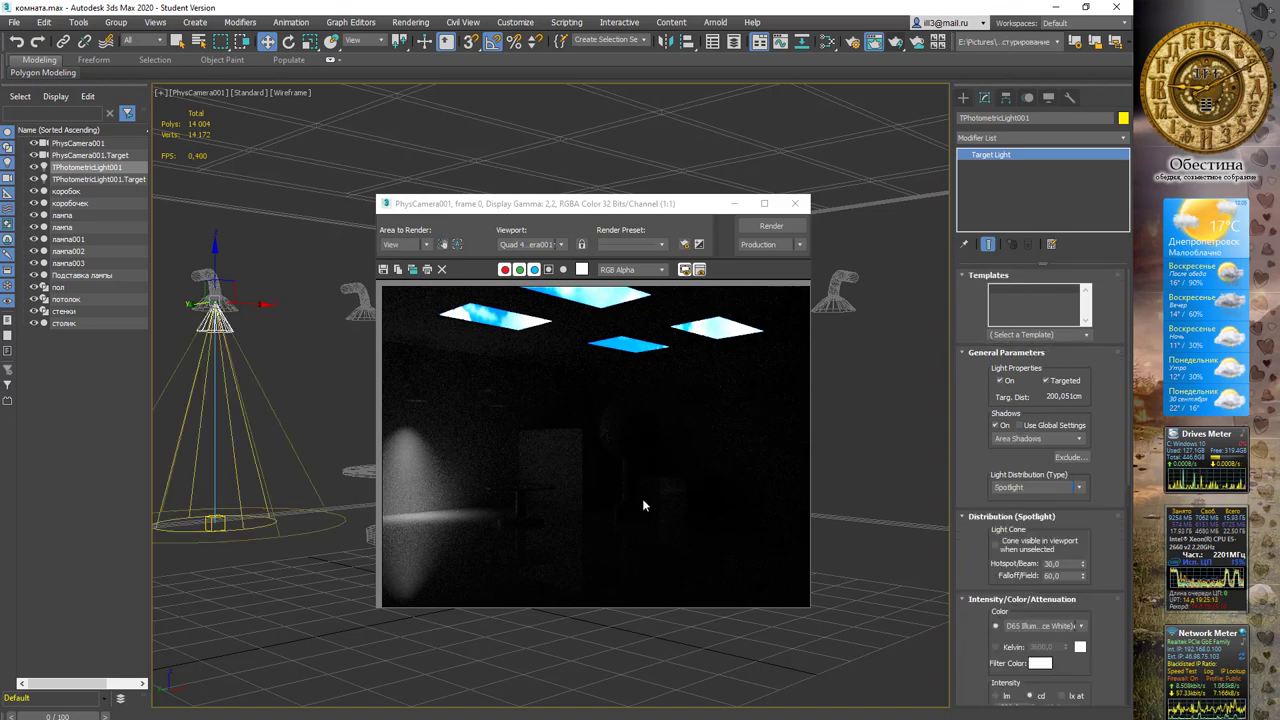
# Step: Keep the spotlight cone visible, widen falloff to 79 degrees, and test-render
pyautogui.scroll(-2, 1083, 530)
pyautogui.click(1013, 490)
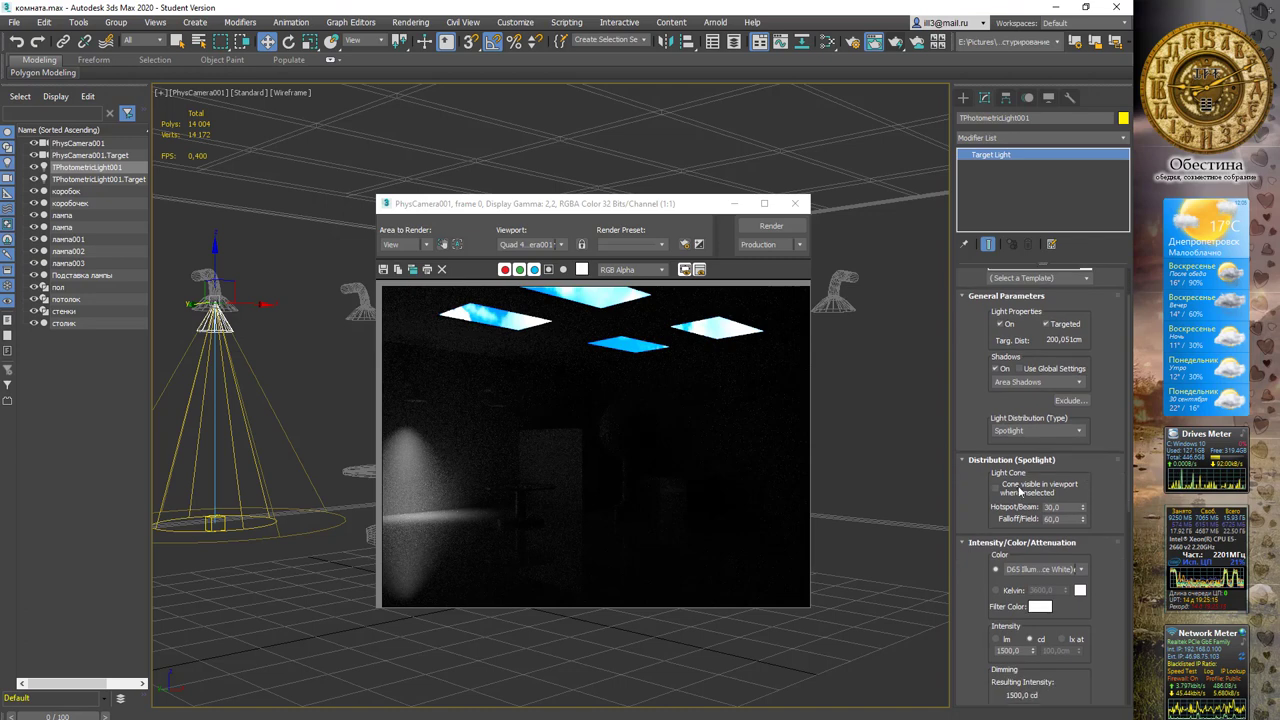
pyautogui.moveTo(1080, 508); pyautogui.dragTo(1089, 508)
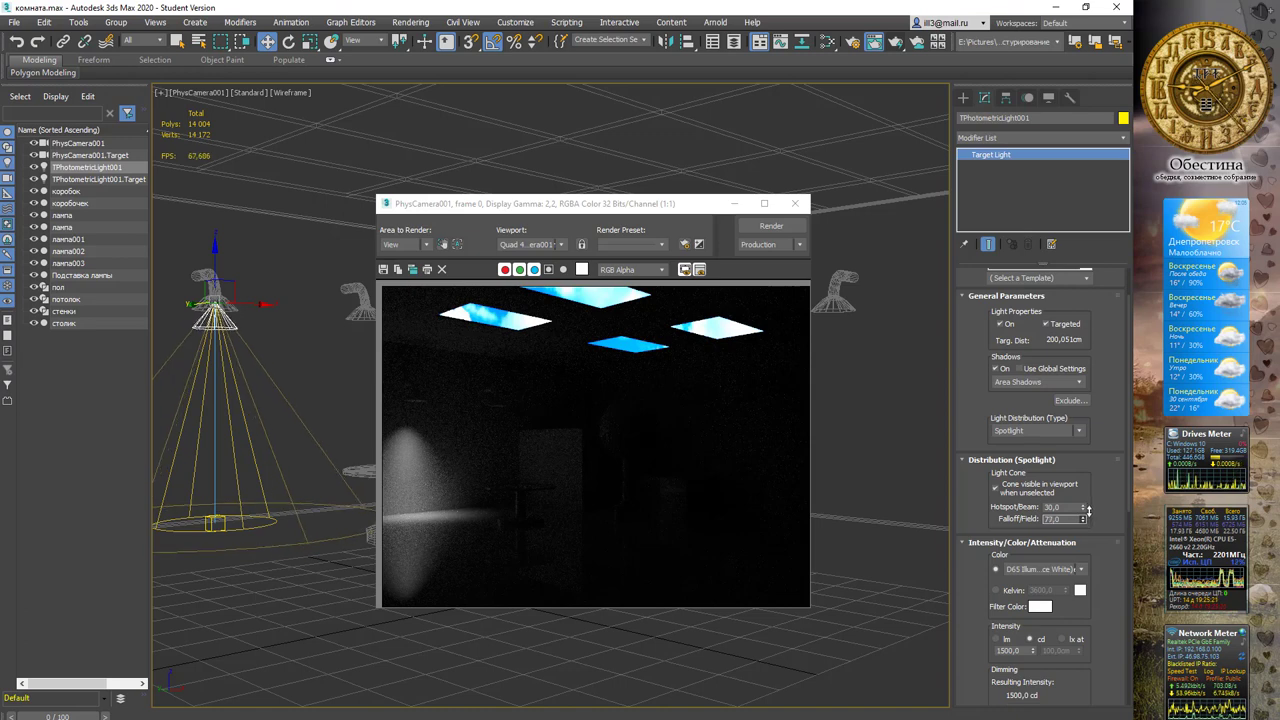
pyautogui.click(768, 236)
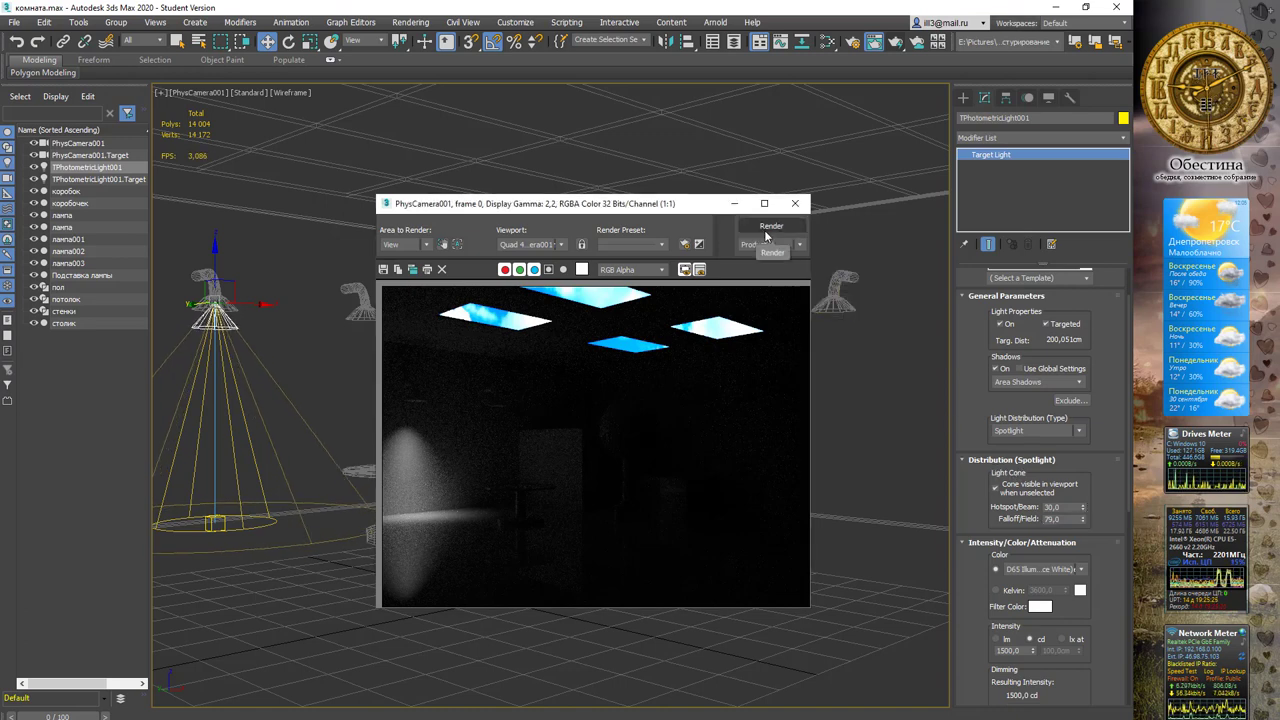
pyautogui.click(767, 232)
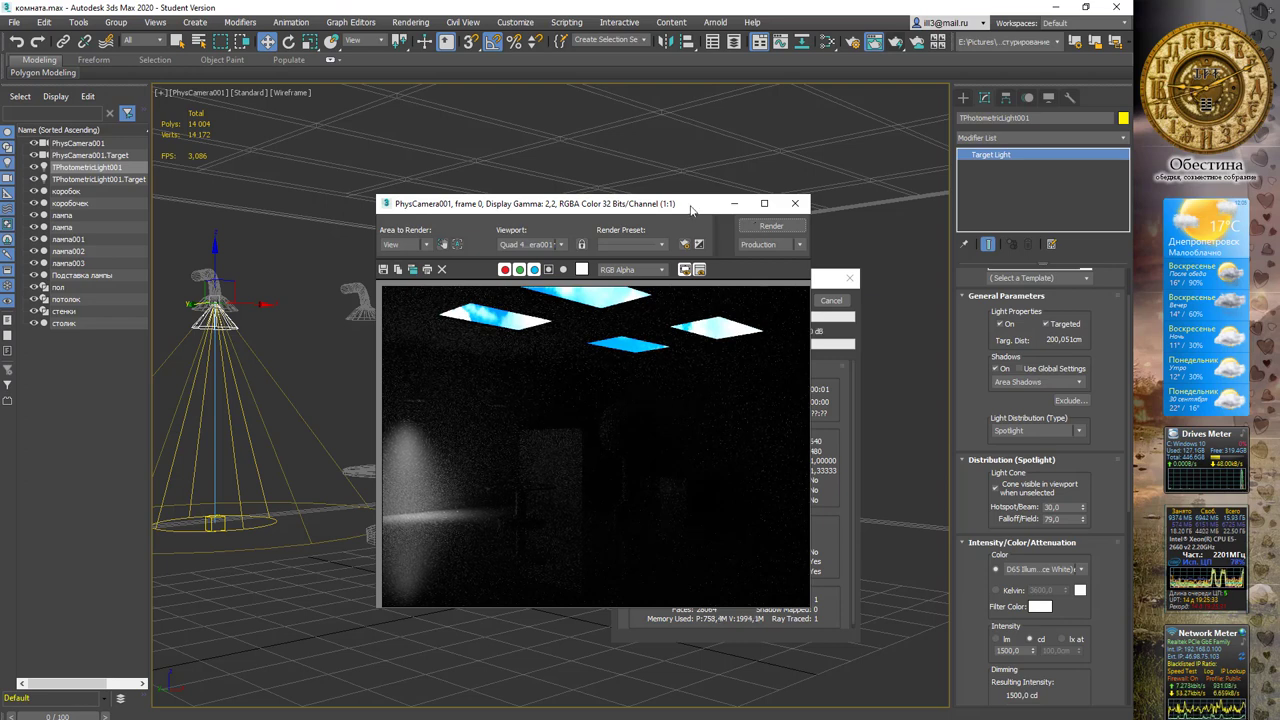
pyautogui.moveTo(690, 208); pyautogui.dragTo(665, 191)
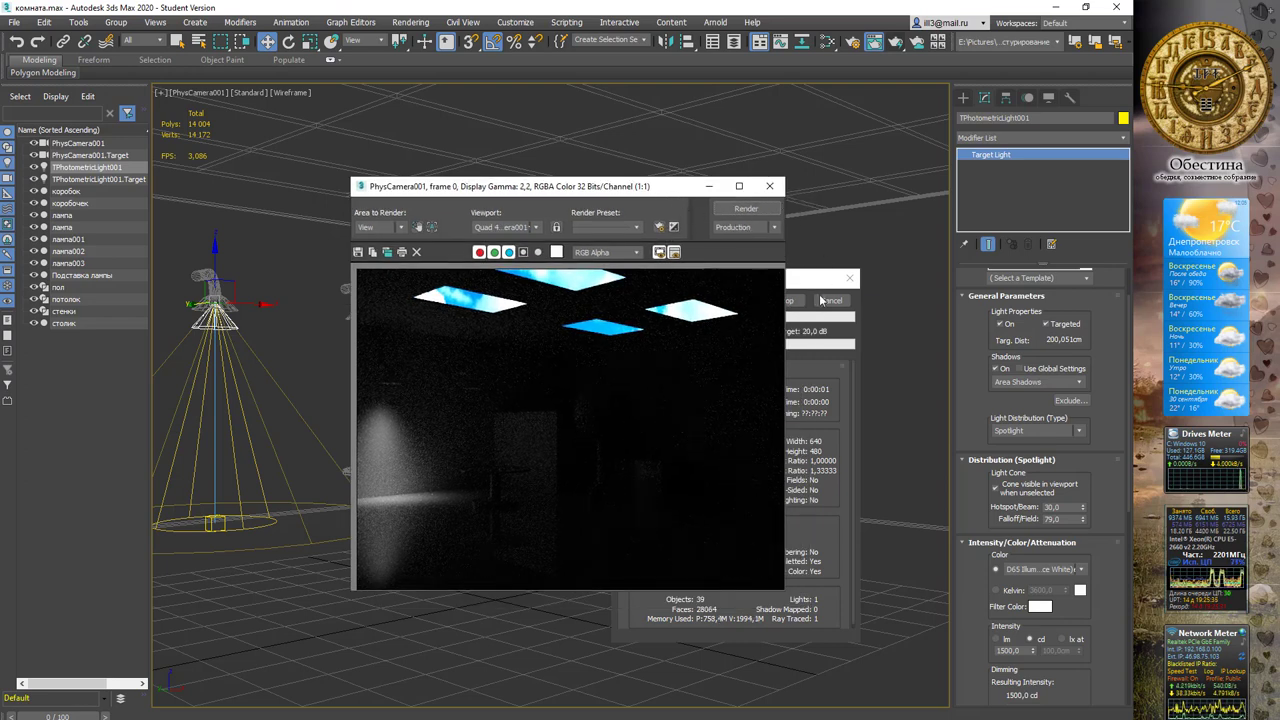
pyautogui.click(830, 300)
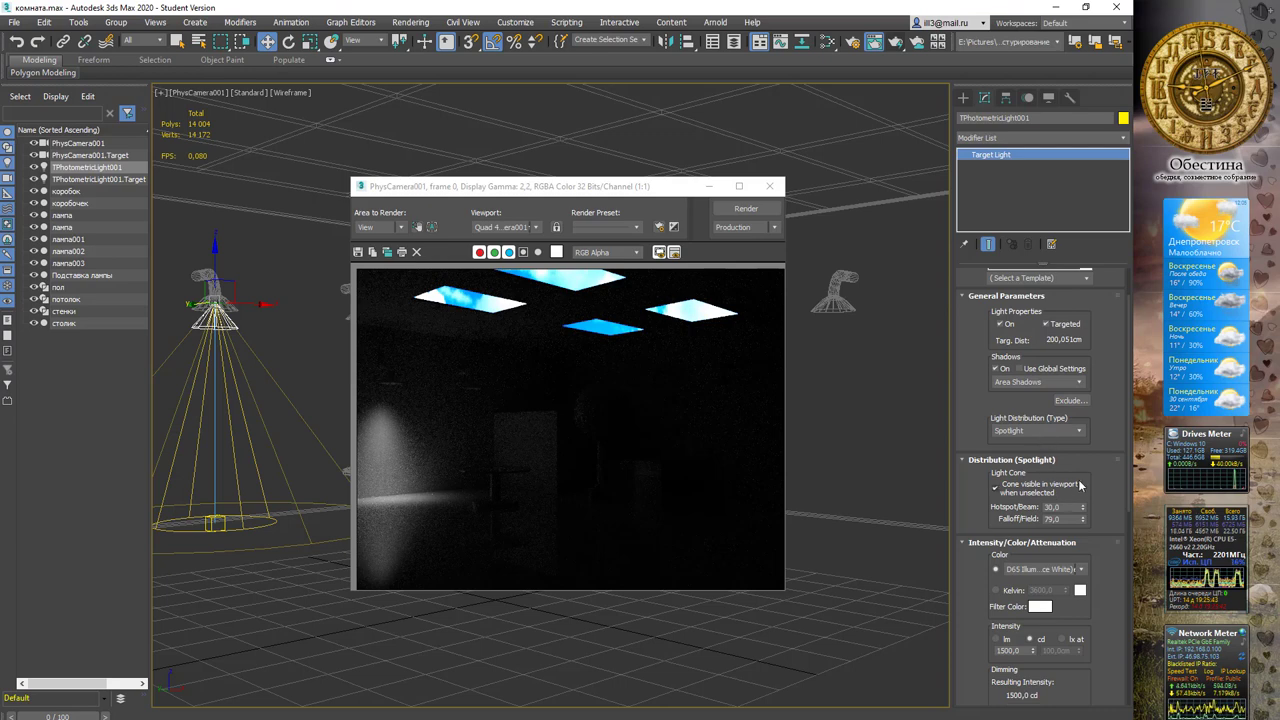
# Step: Set the light distribution to Photometric Web and switch to the Chrome course page
pyautogui.click(1078, 431)
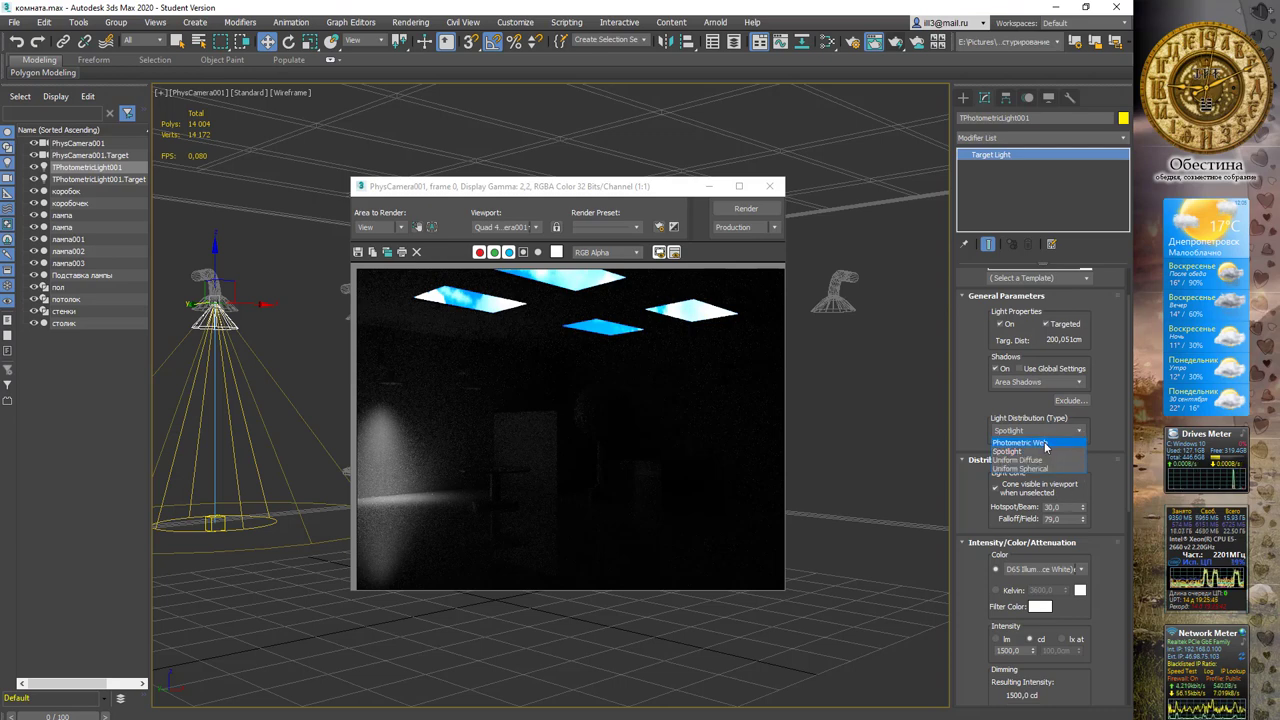
pyautogui.click(1044, 443)
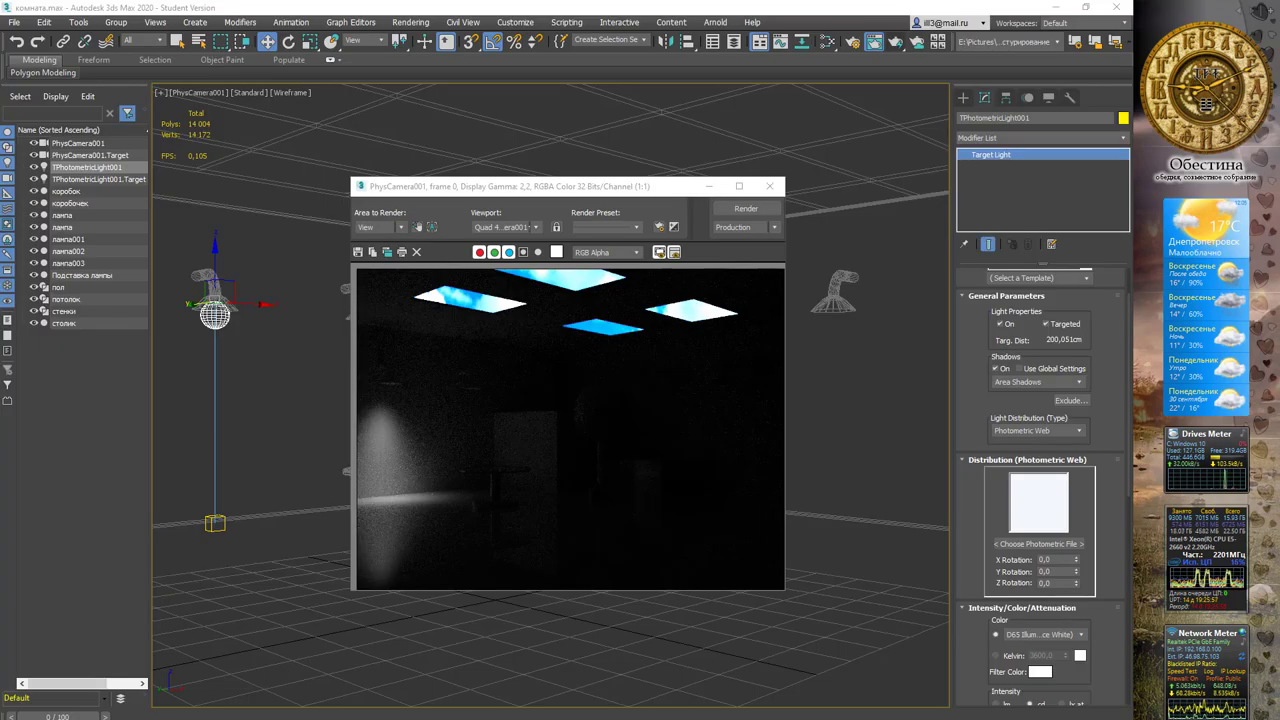
pyautogui.click(70, 695)
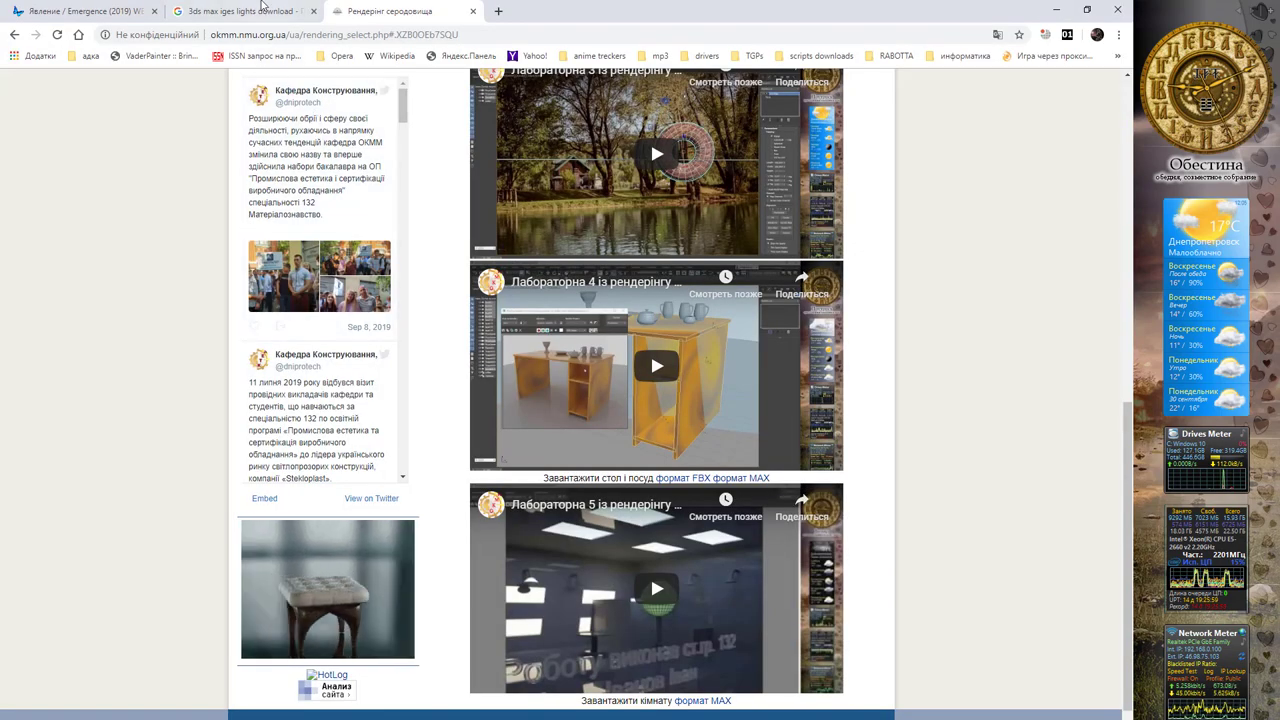
# Step: Open the LeoMoon IES Lights Pack search result in a new Chrome tab
pyautogui.click(263, 10)
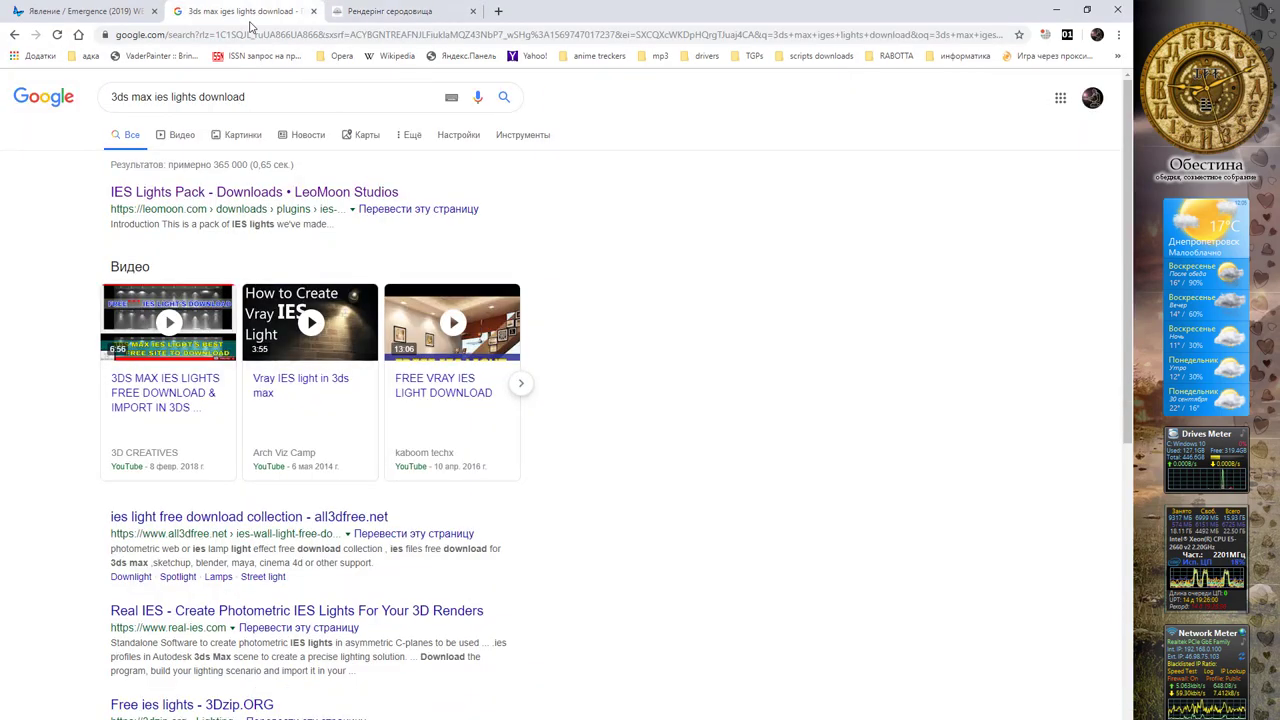
pyautogui.tripleClick(265, 92)
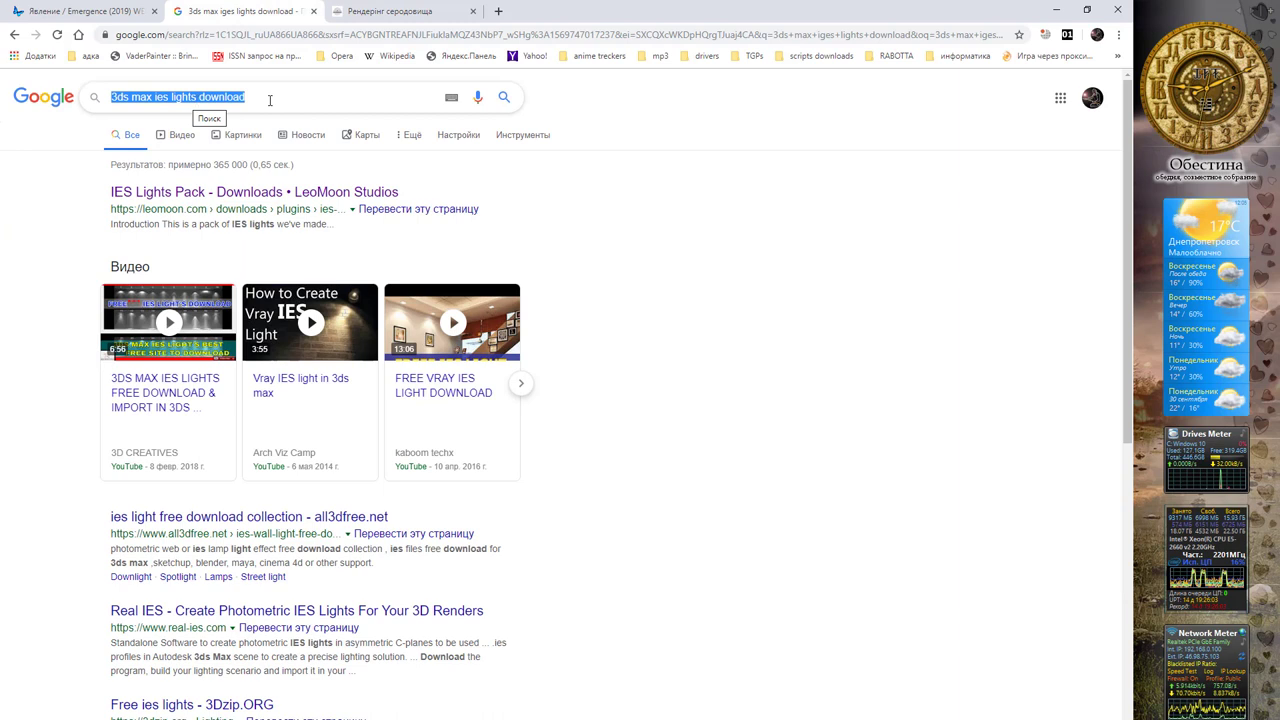
pyautogui.middleClick(143, 200)
pyautogui.click(413, 10)
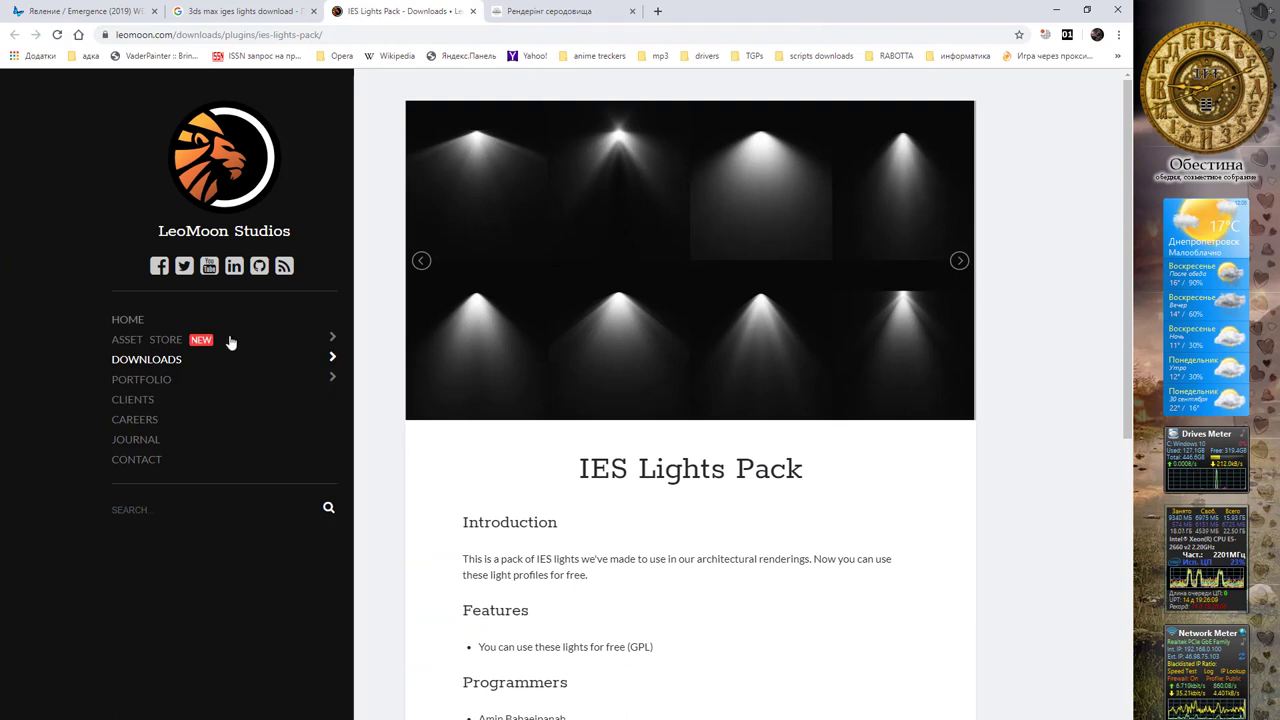
# Step: Browse the IES light preview carousel, scroll down to DOWNLOAD, then minimize Chrome
pyautogui.click(960, 263)
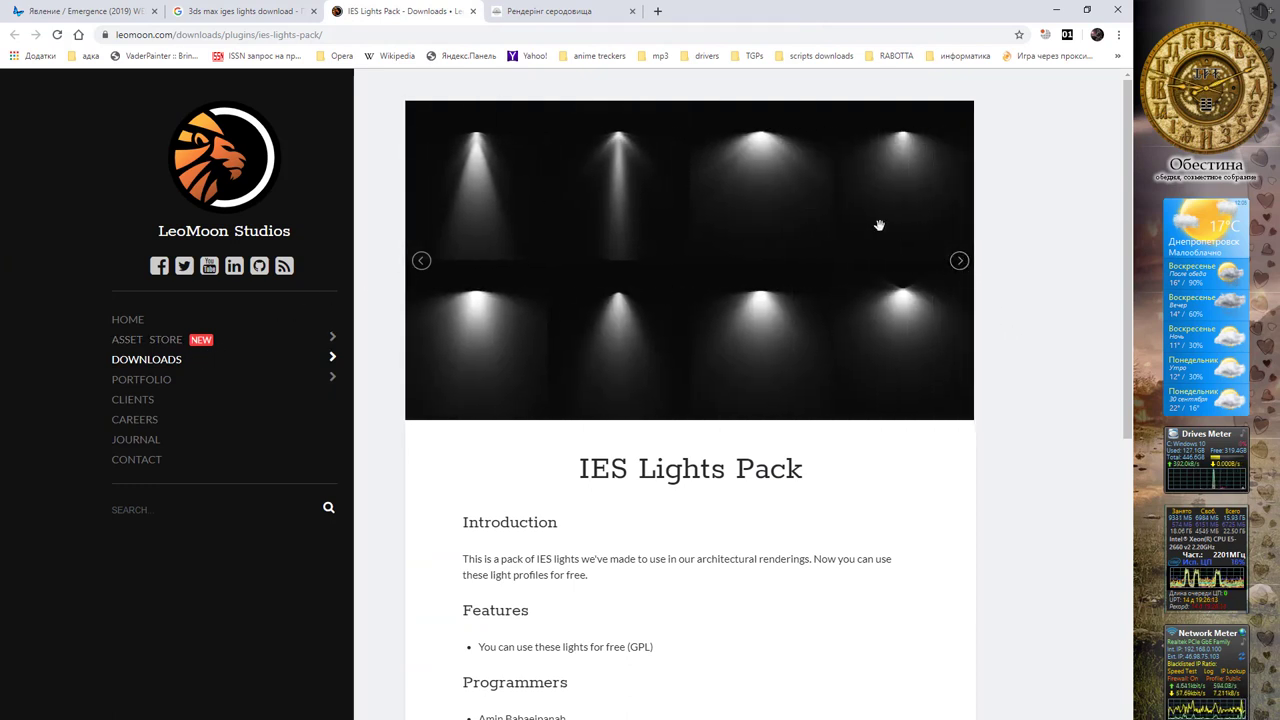
pyautogui.click(960, 260)
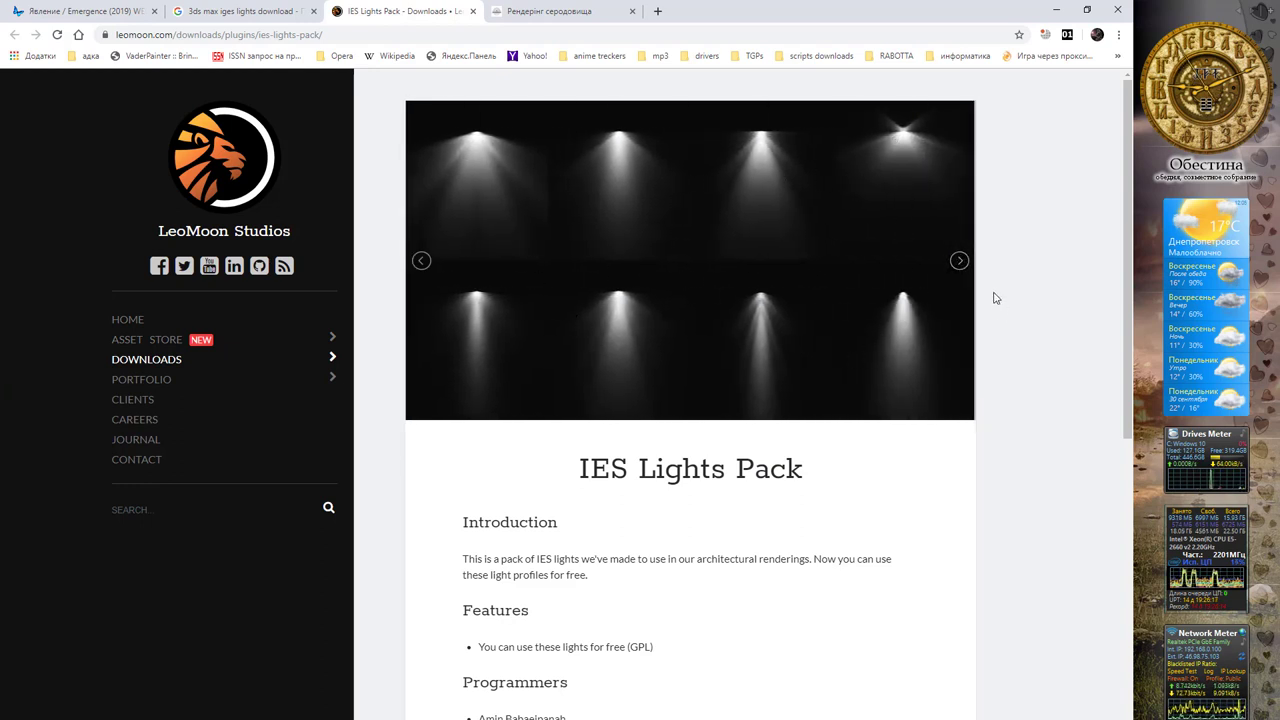
pyautogui.click(958, 261)
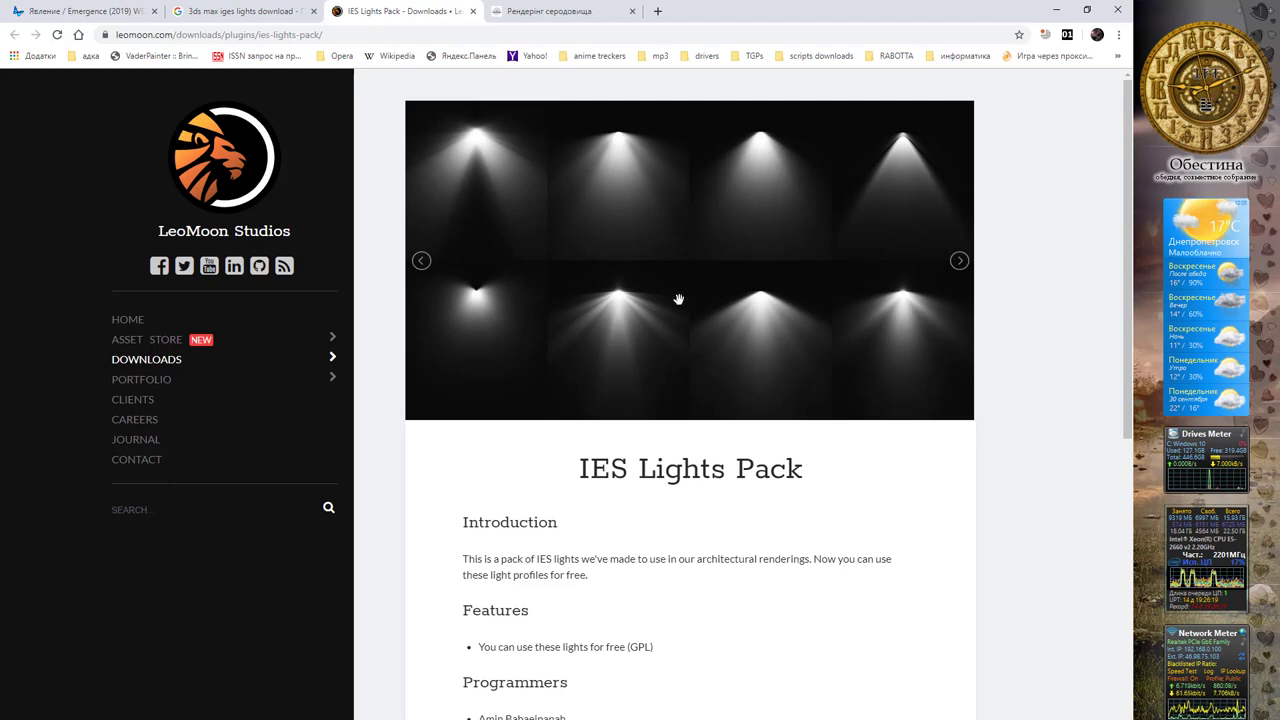
pyautogui.click(958, 261)
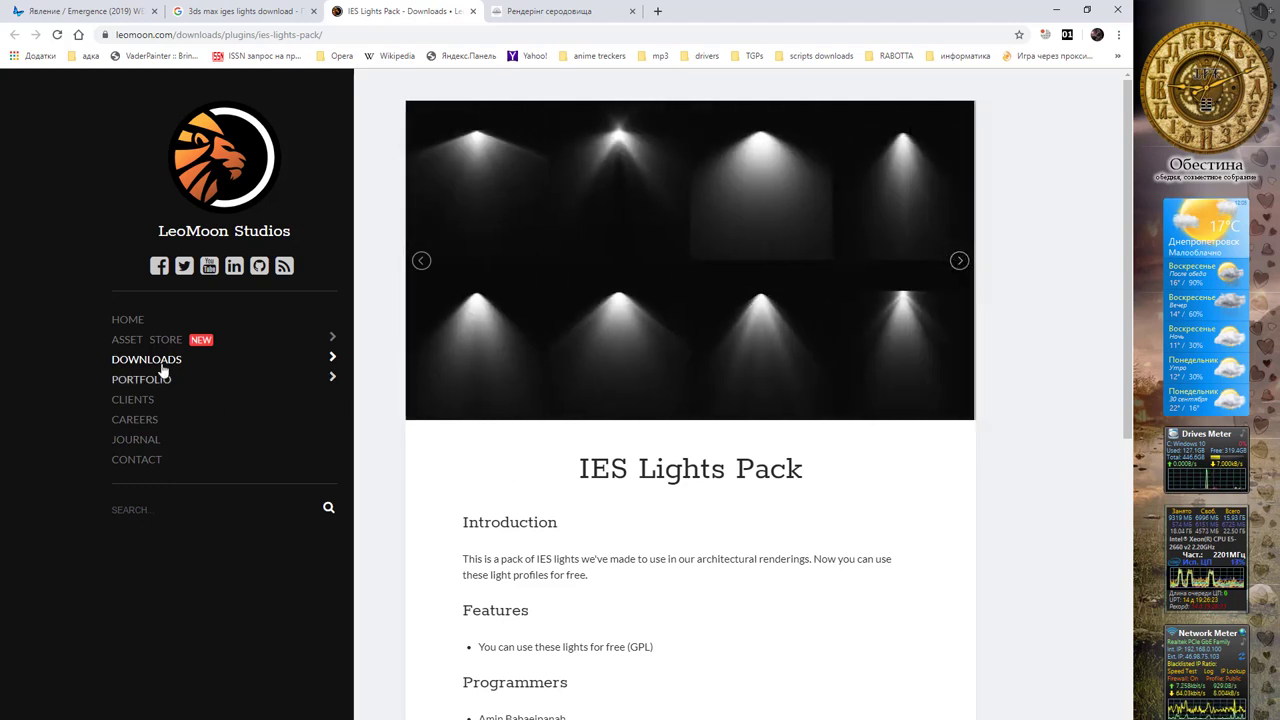
pyautogui.scroll(-2, 589, 486)
pyautogui.scroll(-3, 589, 486)
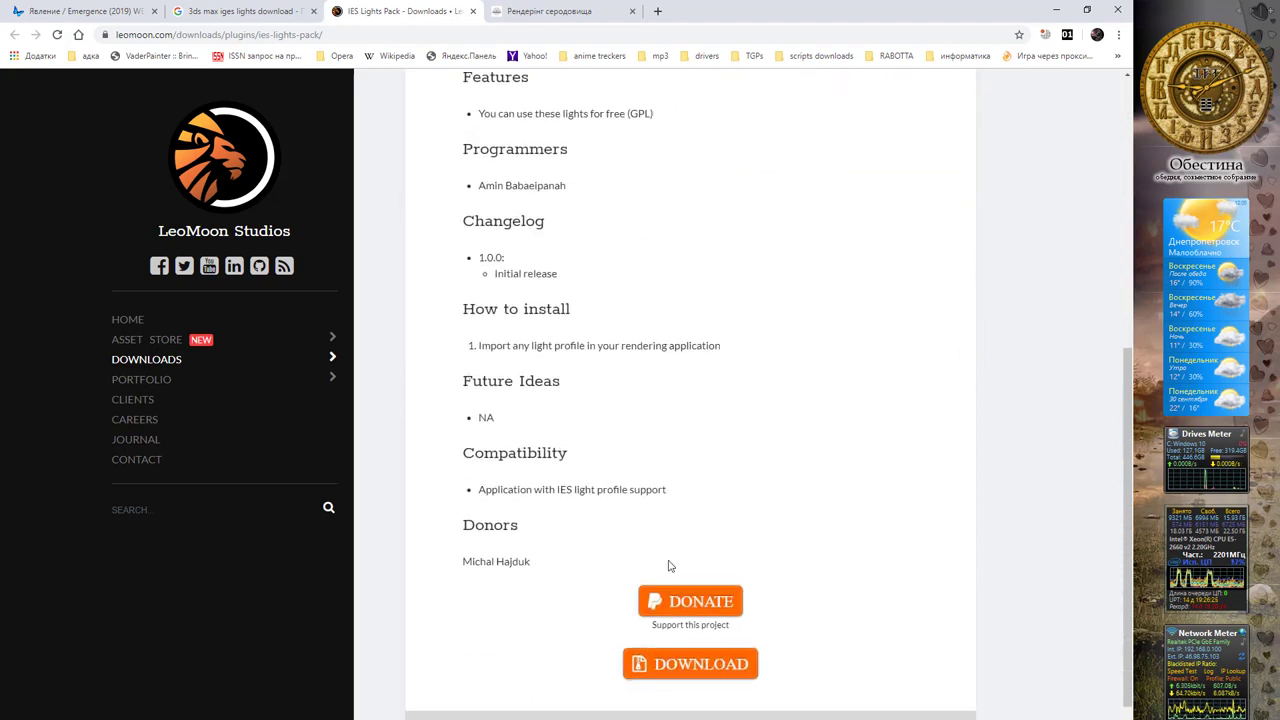
pyautogui.scroll(-1, 697, 668)
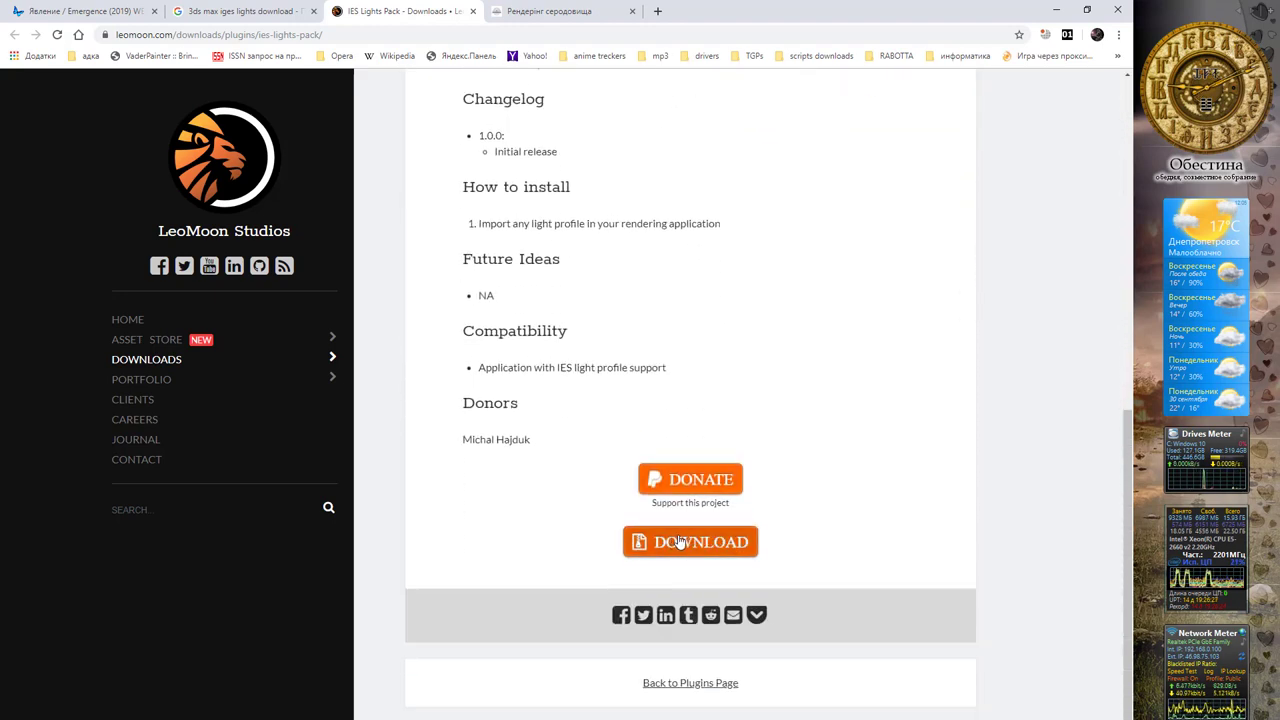
pyautogui.click(1056, 9)
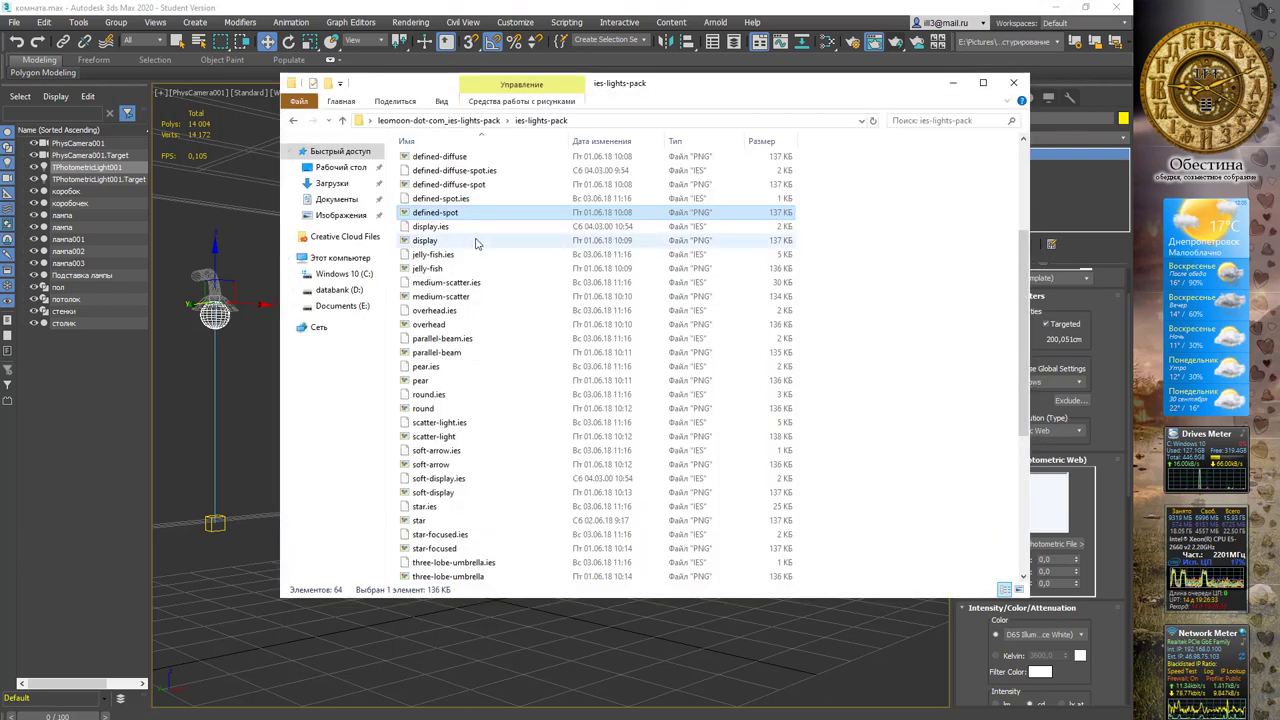
# Step: Select area-light.ies and open its area-light PNG preview in Windows Photo Viewer
pyautogui.scroll(5, 477, 240)
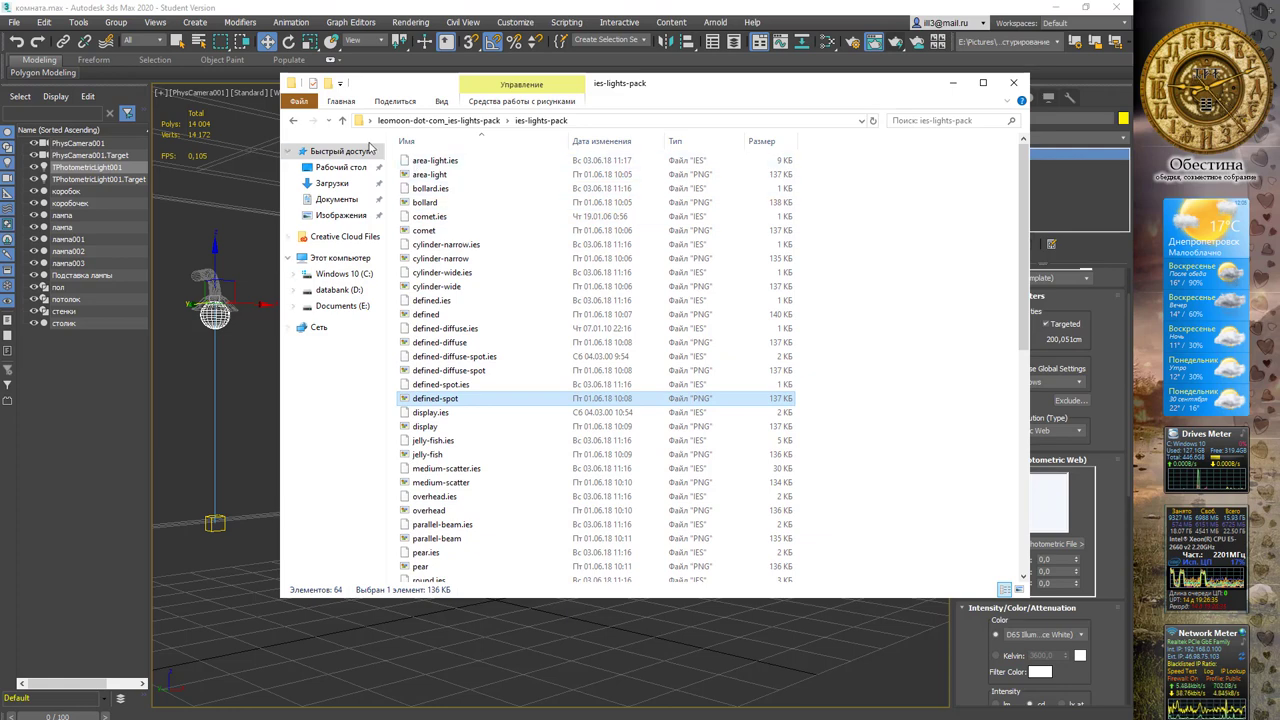
pyautogui.click(447, 164)
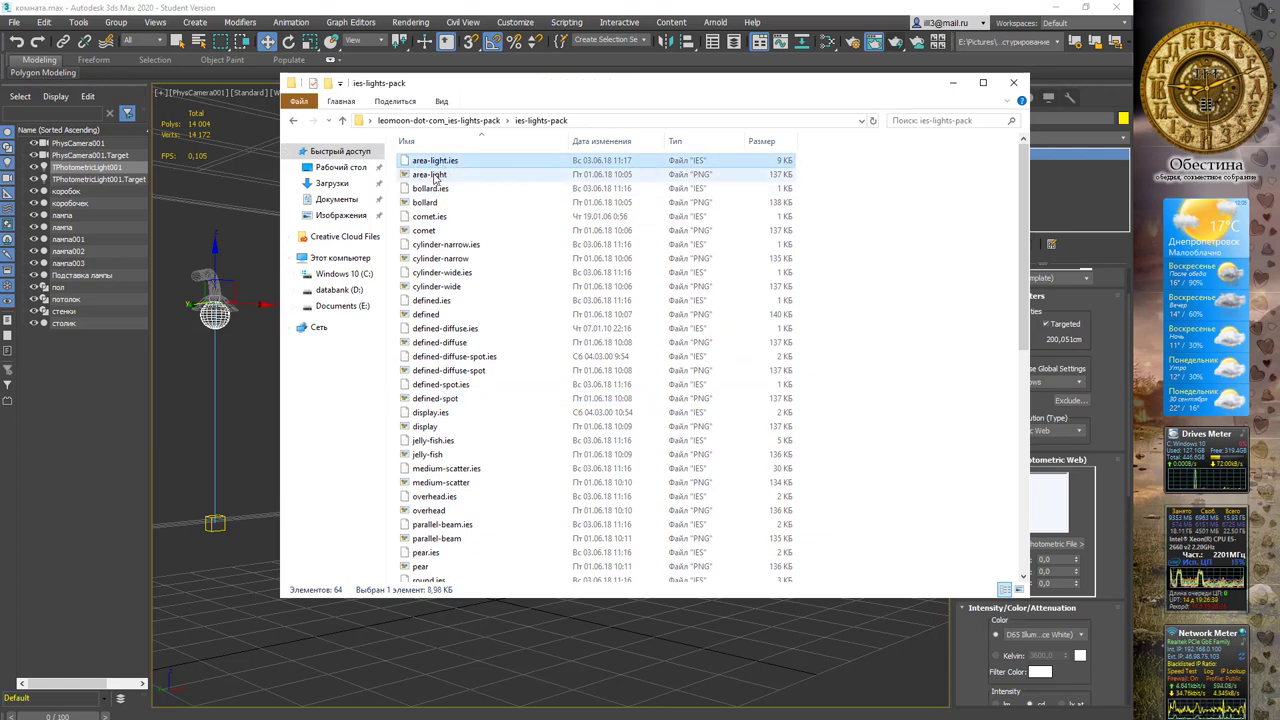
pyautogui.doubleClick(433, 176)
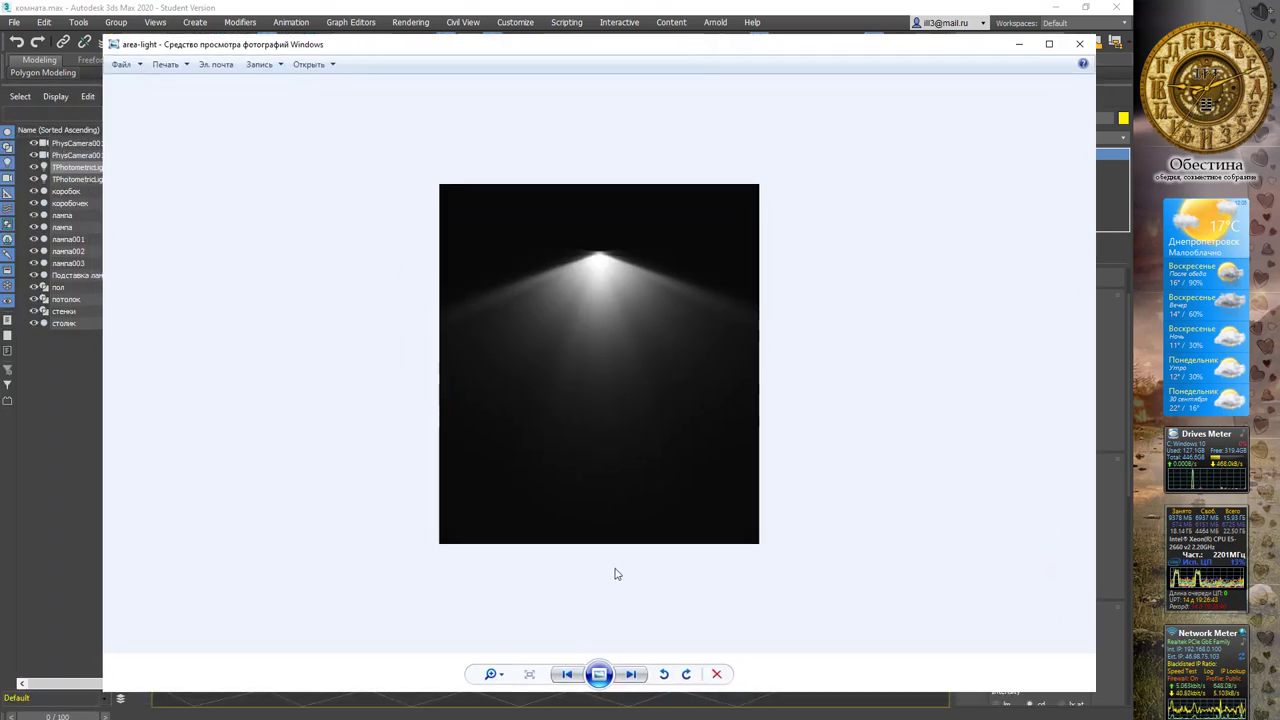
# Step: Page through the cylinder-narrow, medium-scatter, star and umbrella previews, then close Photo Viewer and the folder
pyautogui.click(623, 677)
pyautogui.click(624, 678)
pyautogui.click(625, 679)
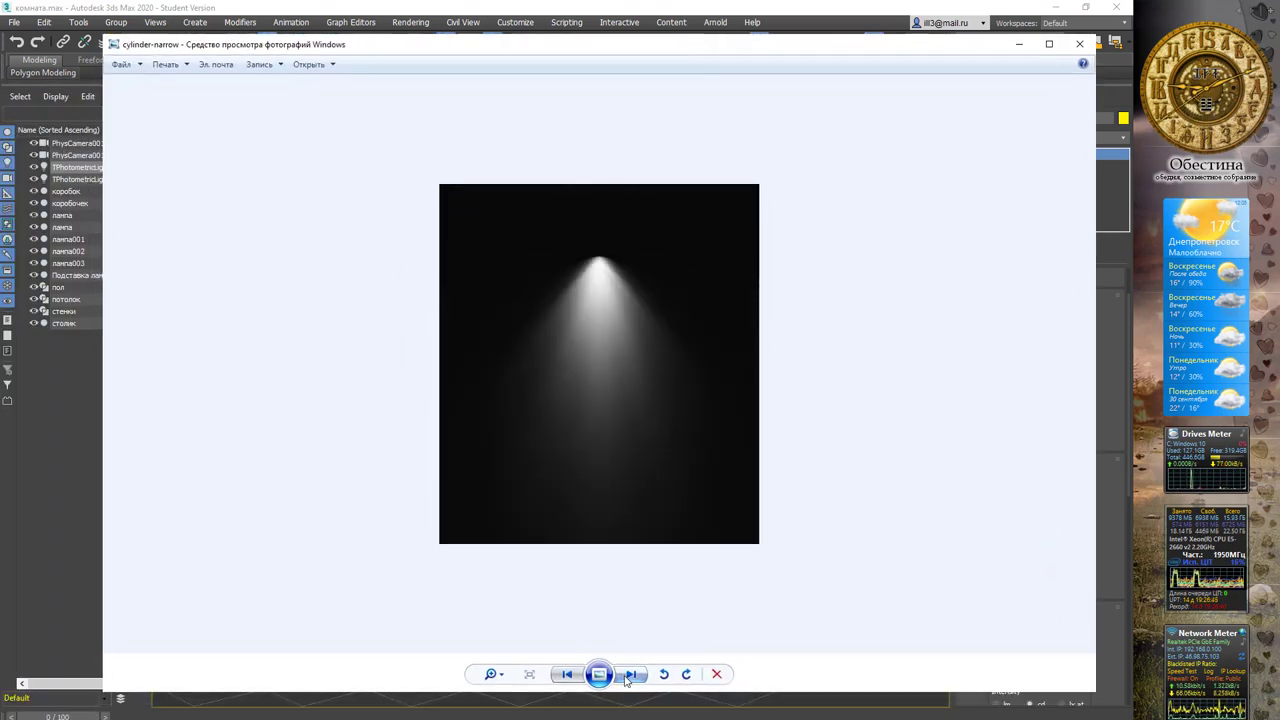
pyautogui.click(626, 679)
pyautogui.click(626, 679)
pyautogui.click(626, 679)
pyautogui.click(626, 679)
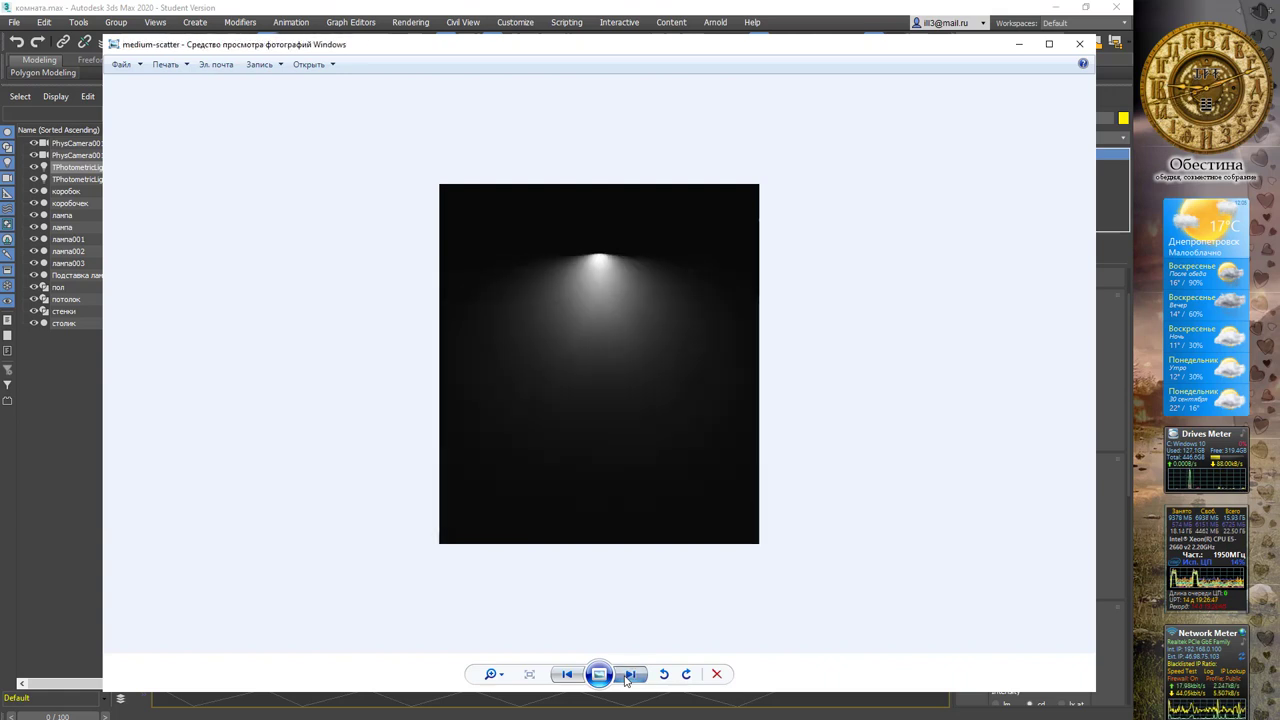
pyautogui.click(626, 679)
pyautogui.click(626, 679)
pyautogui.click(626, 679)
pyautogui.click(626, 679)
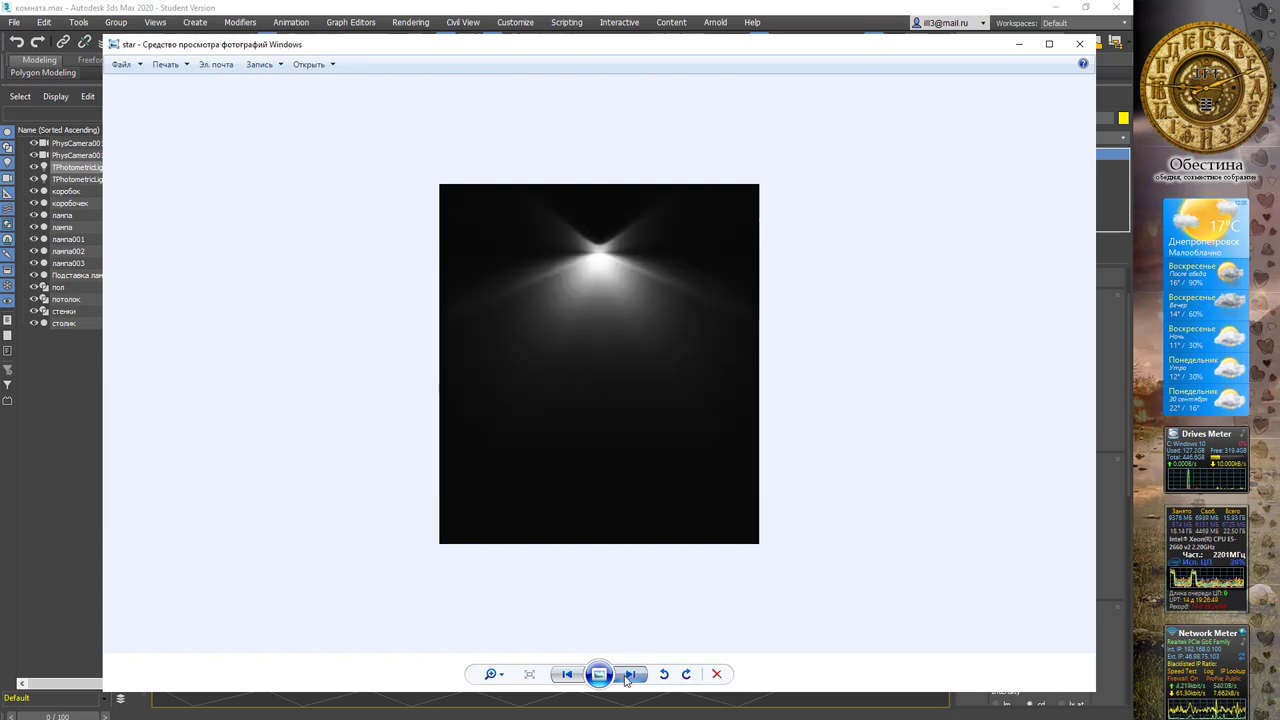
pyautogui.click(626, 679)
pyautogui.click(626, 679)
pyautogui.click(626, 679)
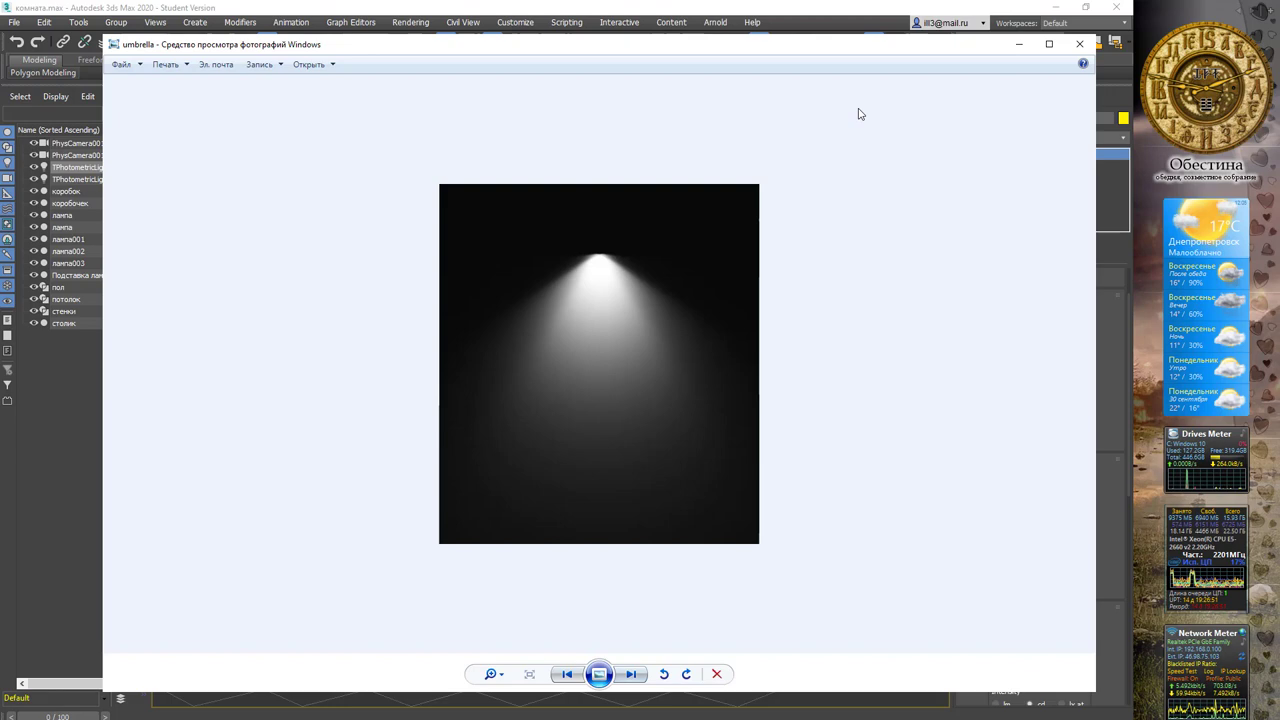
pyautogui.click(1079, 44)
pyautogui.click(953, 83)
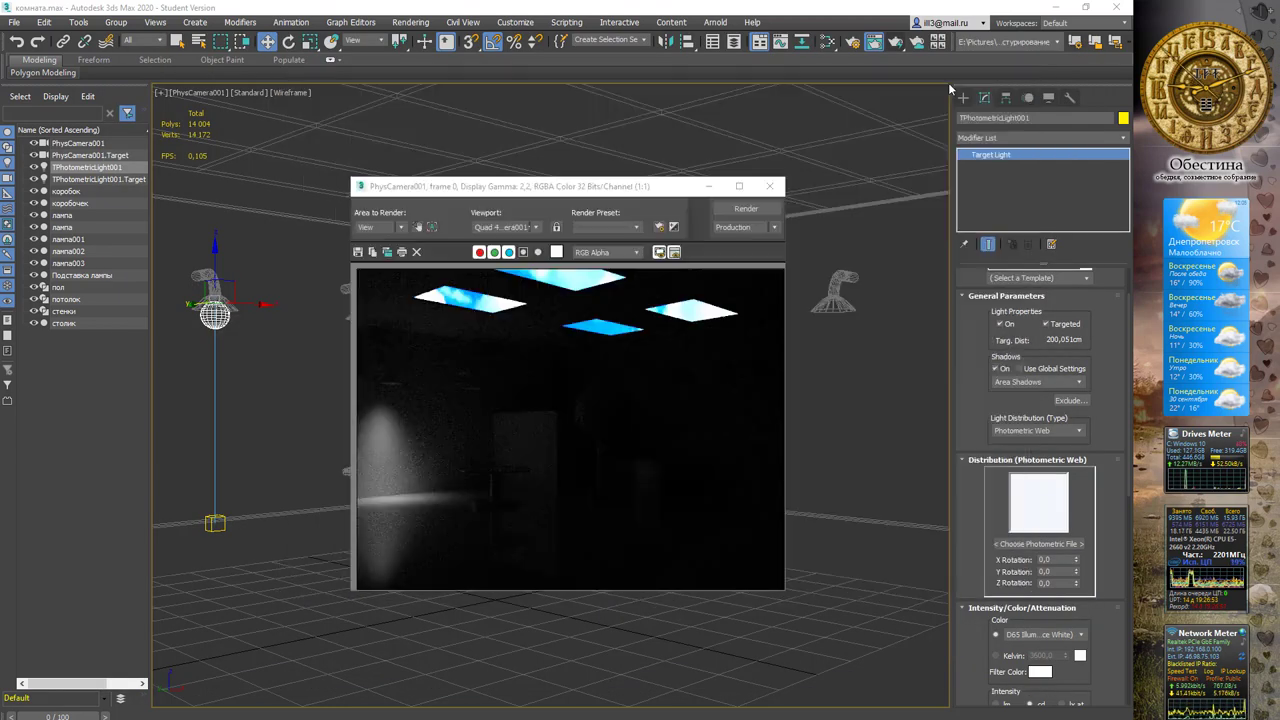
# Step: Load jelly-fish.ies from Desktop > leomoon-dot-com_ies-lights-pack > ies-lights-pack as the photometric file
pyautogui.click(1040, 544)
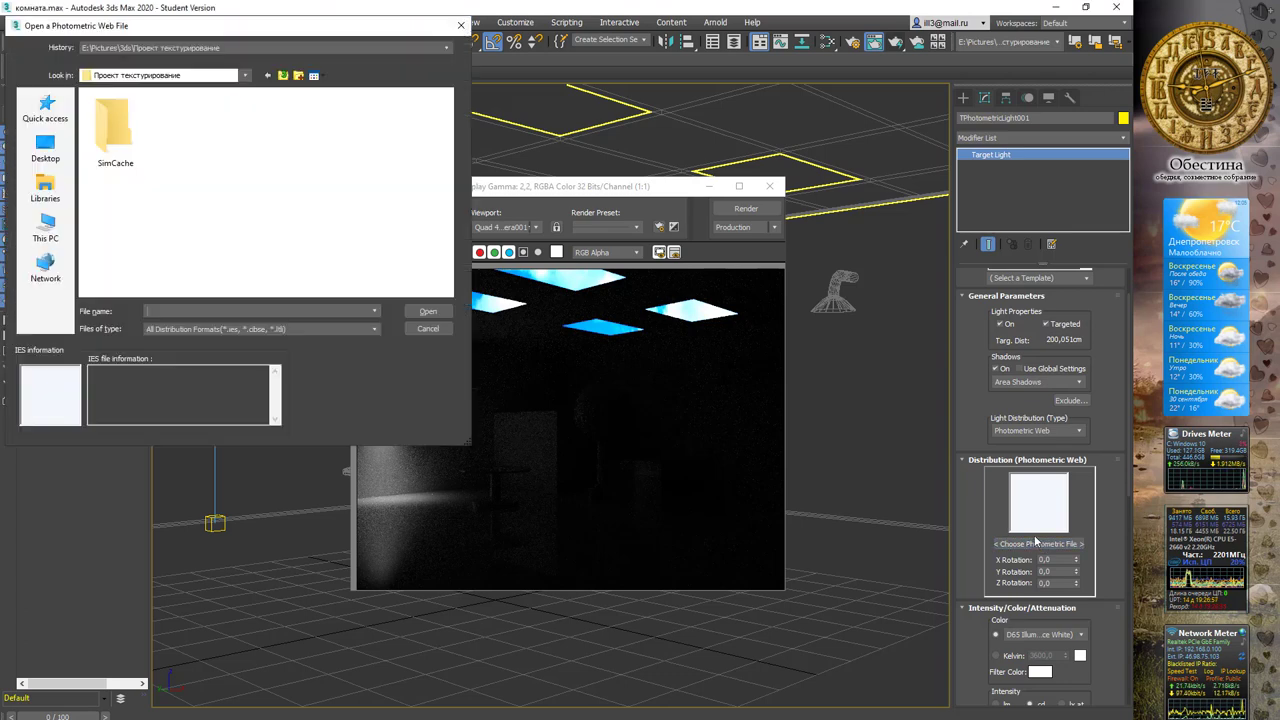
pyautogui.click(46, 150)
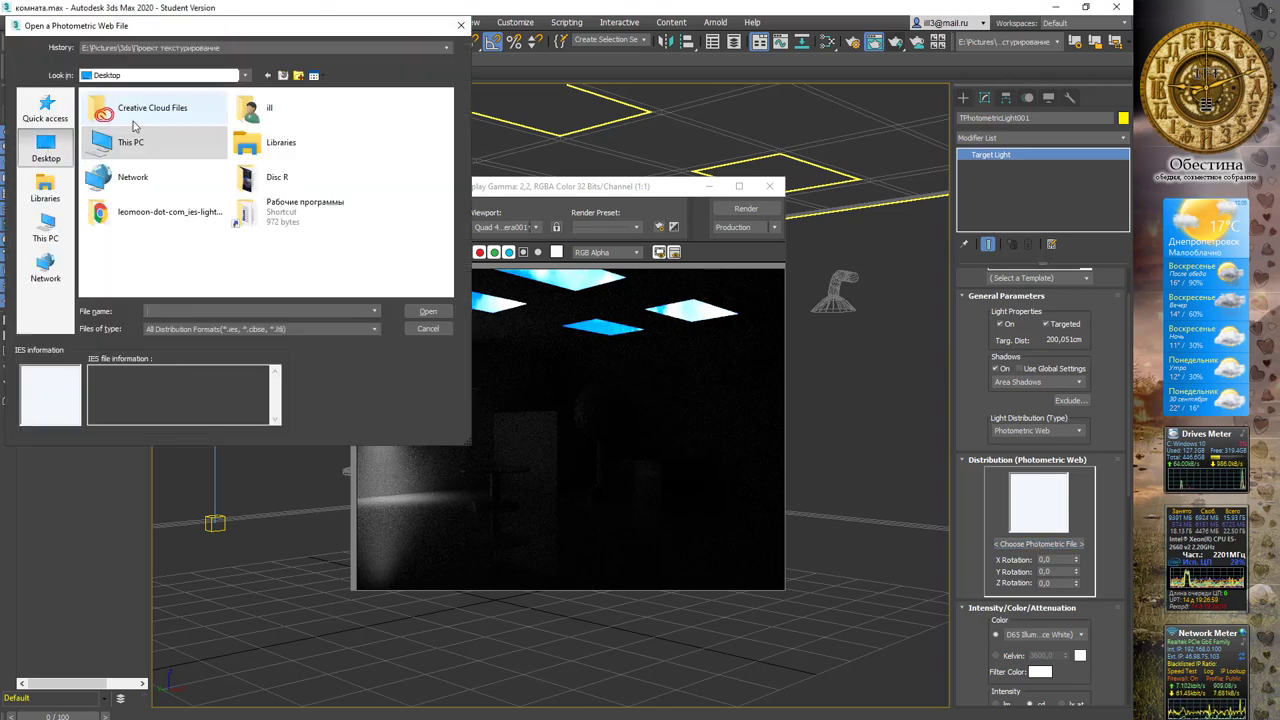
pyautogui.doubleClick(177, 211)
pyautogui.doubleClick(140, 112)
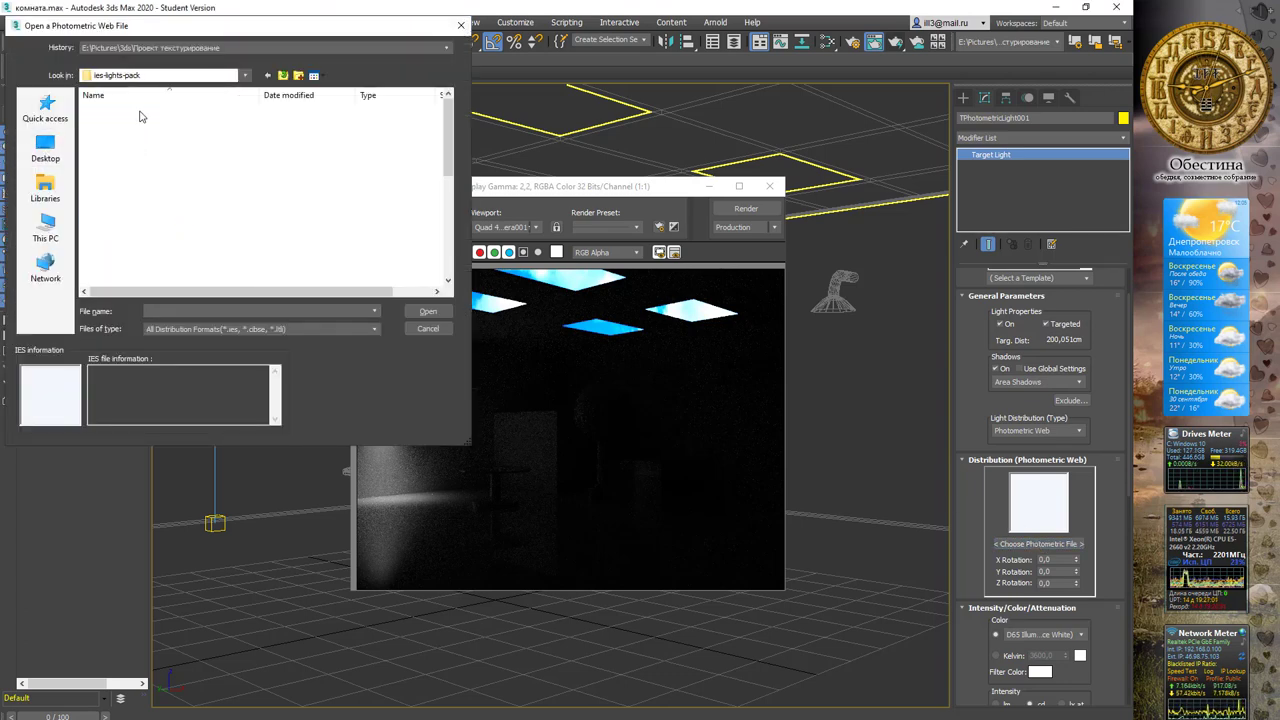
pyautogui.click(116, 236)
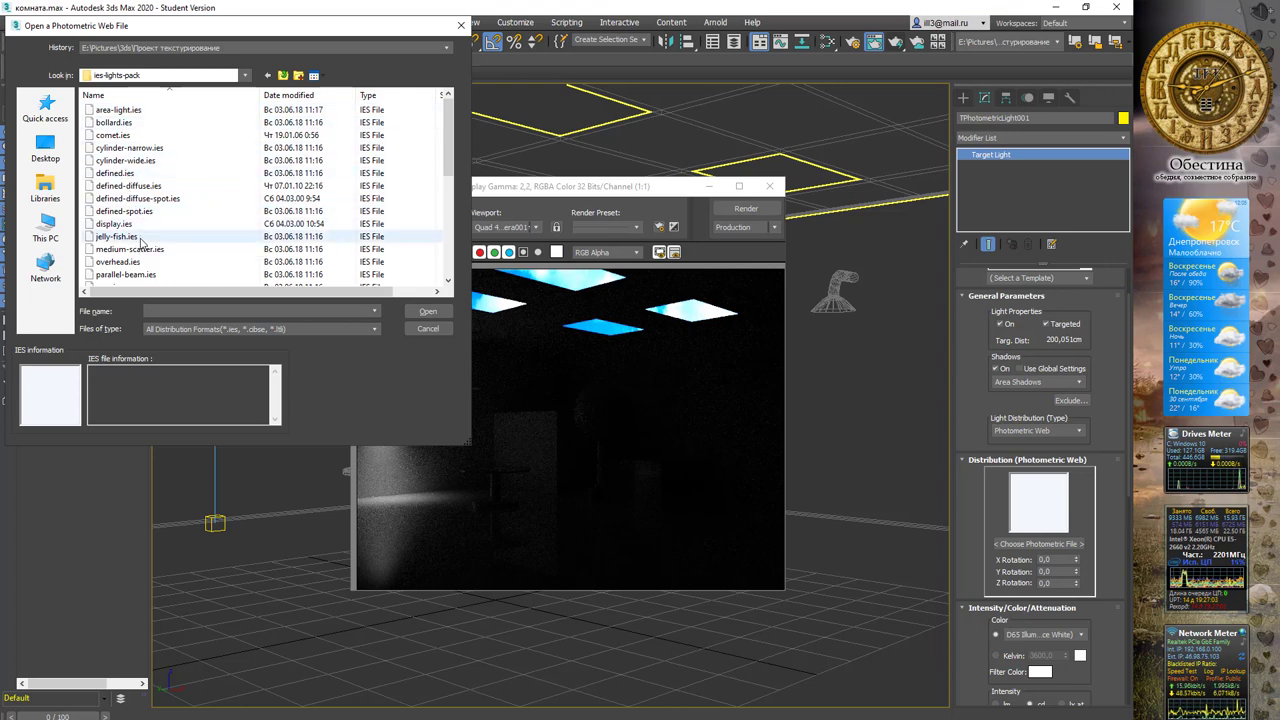
pyautogui.click(427, 311)
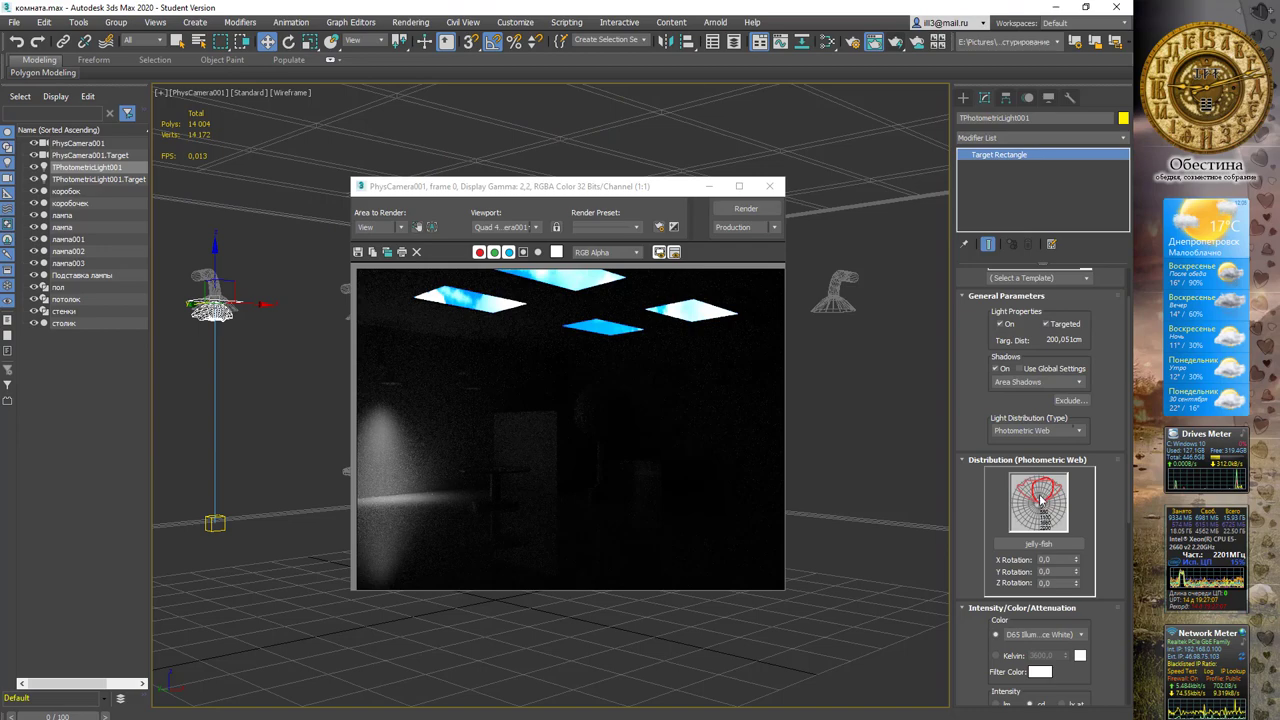
# Step: Test-render the room lit by the jelly-fish light, then close the frame window and cancel rendering
pyautogui.click(746, 208)
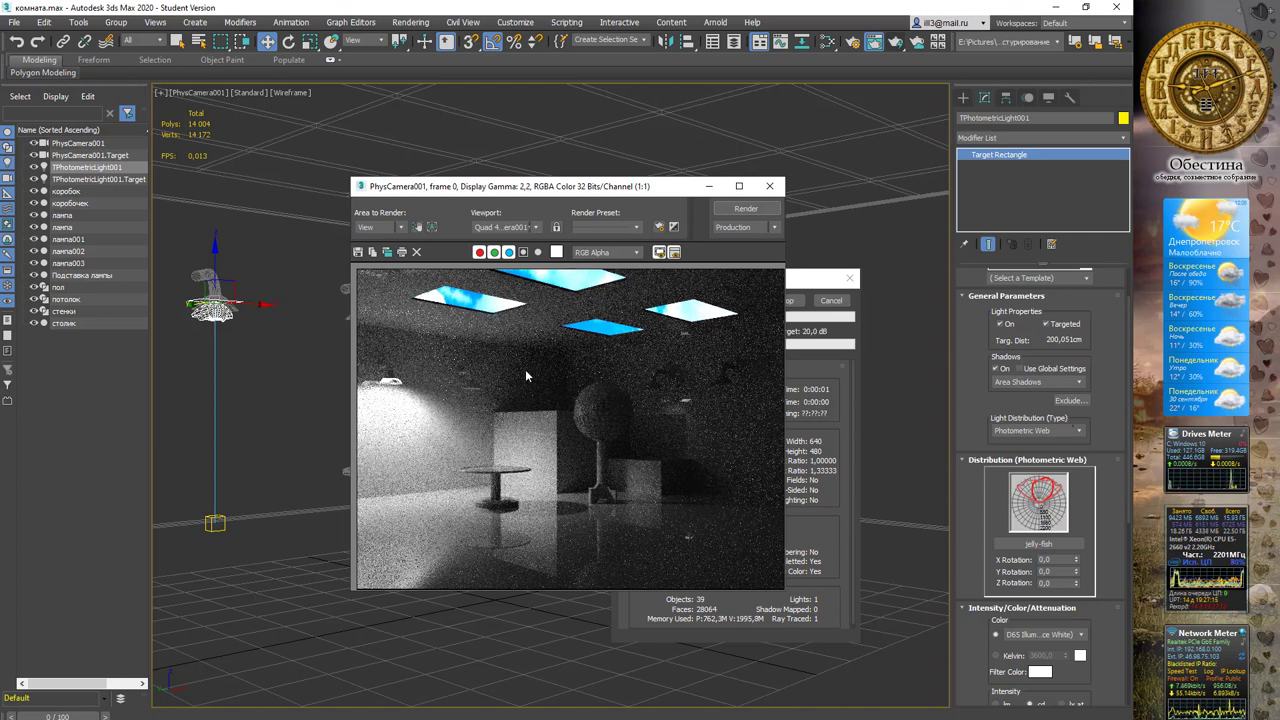
pyautogui.click(770, 187)
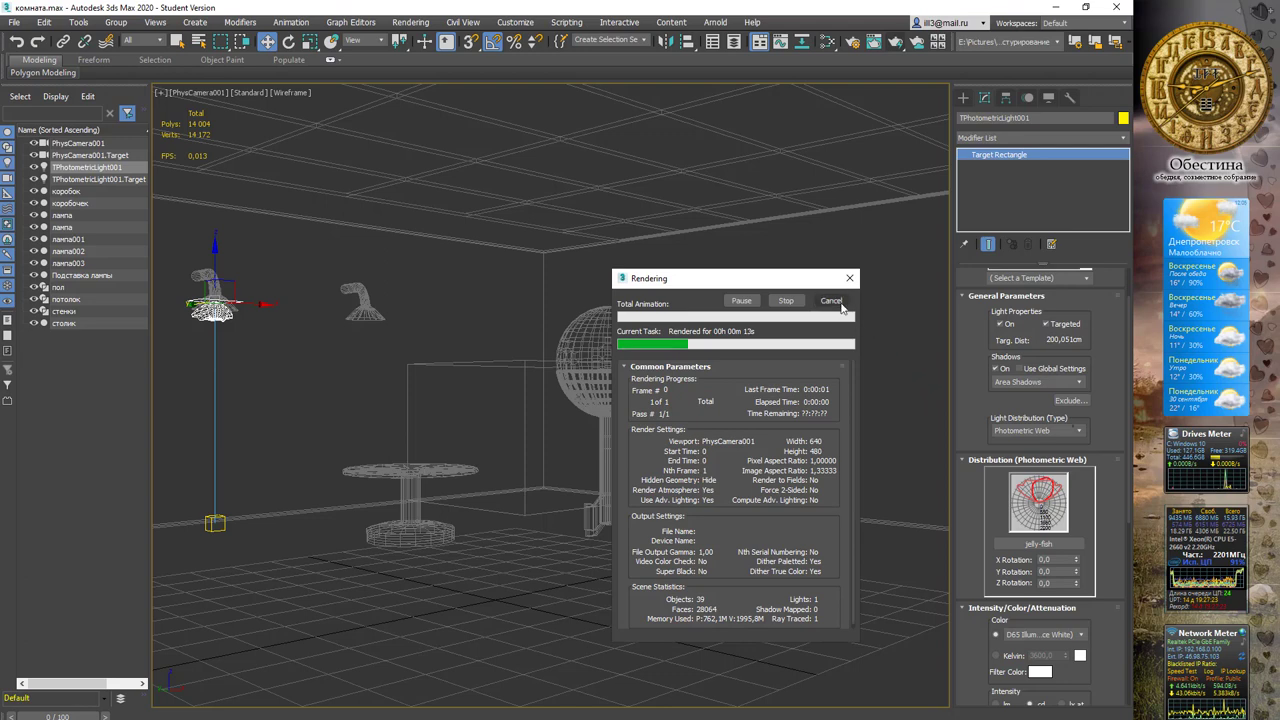
pyautogui.click(831, 301)
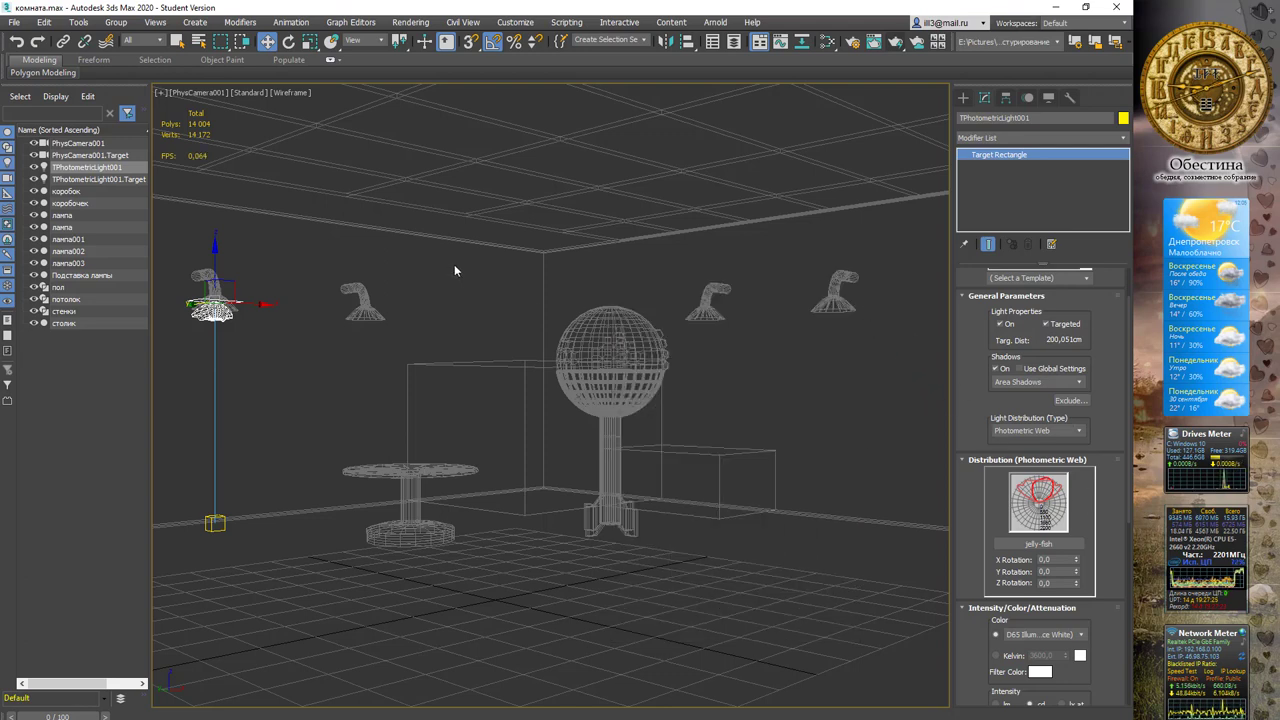
# Step: Switch the viewport to Top, zoom in on the lamps, and Shift-drag the light toward the second lamp
pyautogui.click(188, 92)
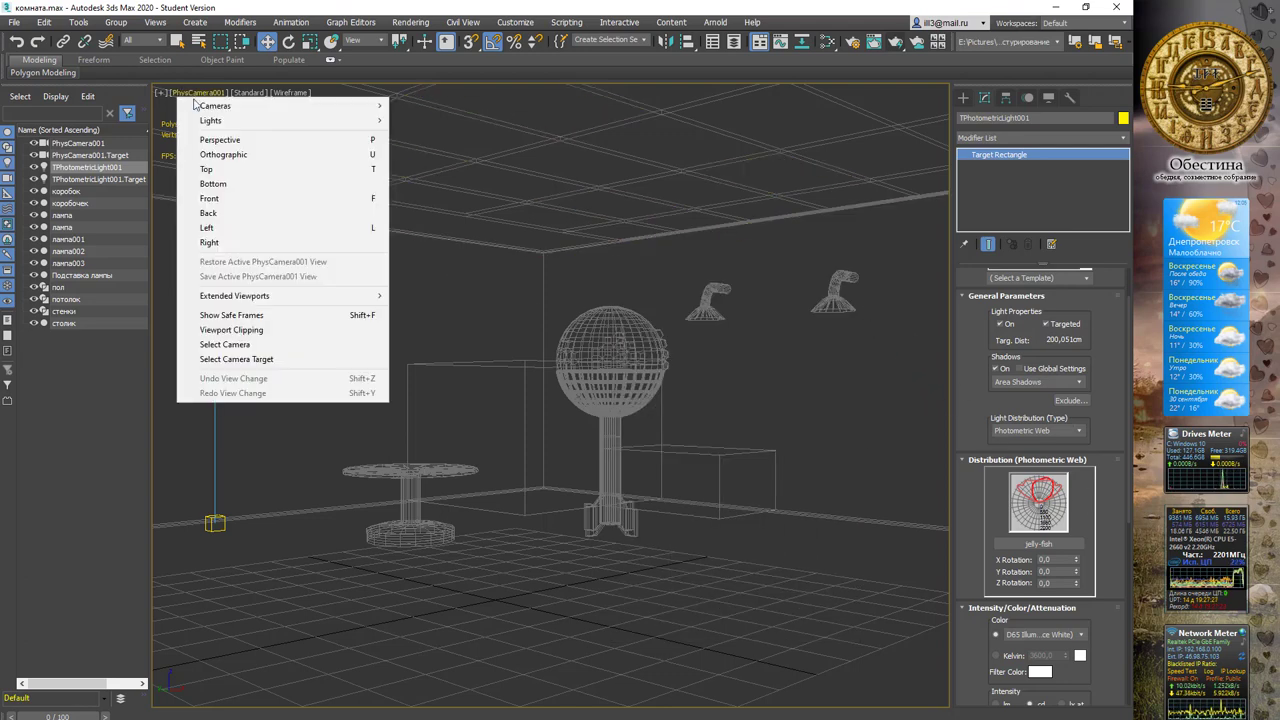
pyautogui.click(229, 143)
pyautogui.moveTo(475, 311)
pyautogui.keyDown('alt'); pyautogui.mouseDown(button='middle')
pyautogui.moveTo(426, 319)
pyautogui.moveTo(459, 357)
pyautogui.moveTo(452, 308)
pyautogui.mouseUp(button='middle'); pyautogui.keyUp('alt')
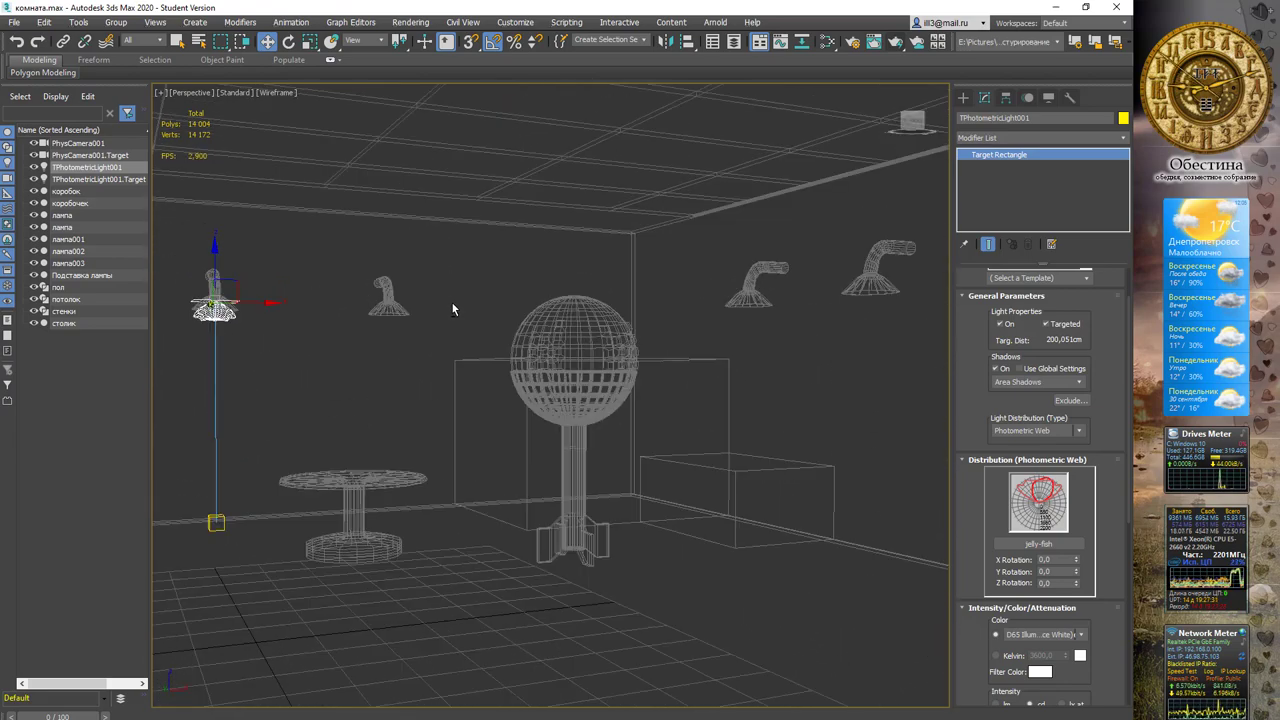
pyautogui.click(196, 94)
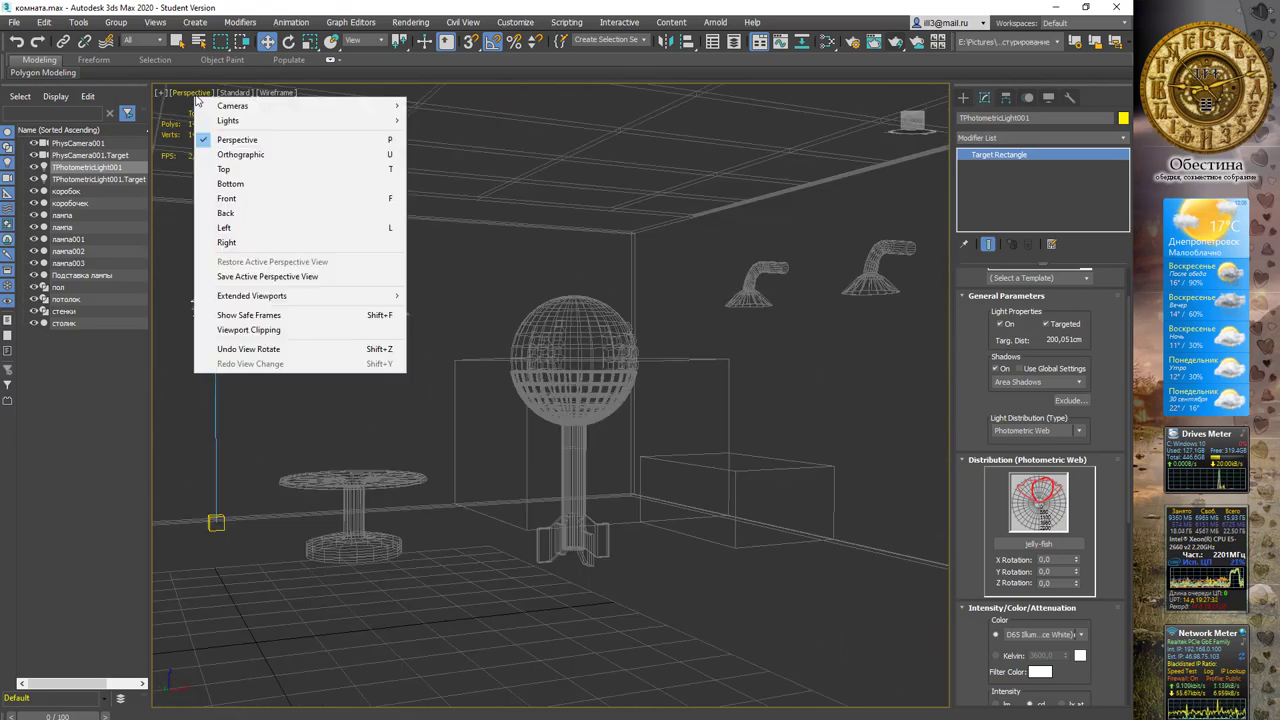
pyautogui.click(266, 171)
pyautogui.scroll(3, 568, 334)
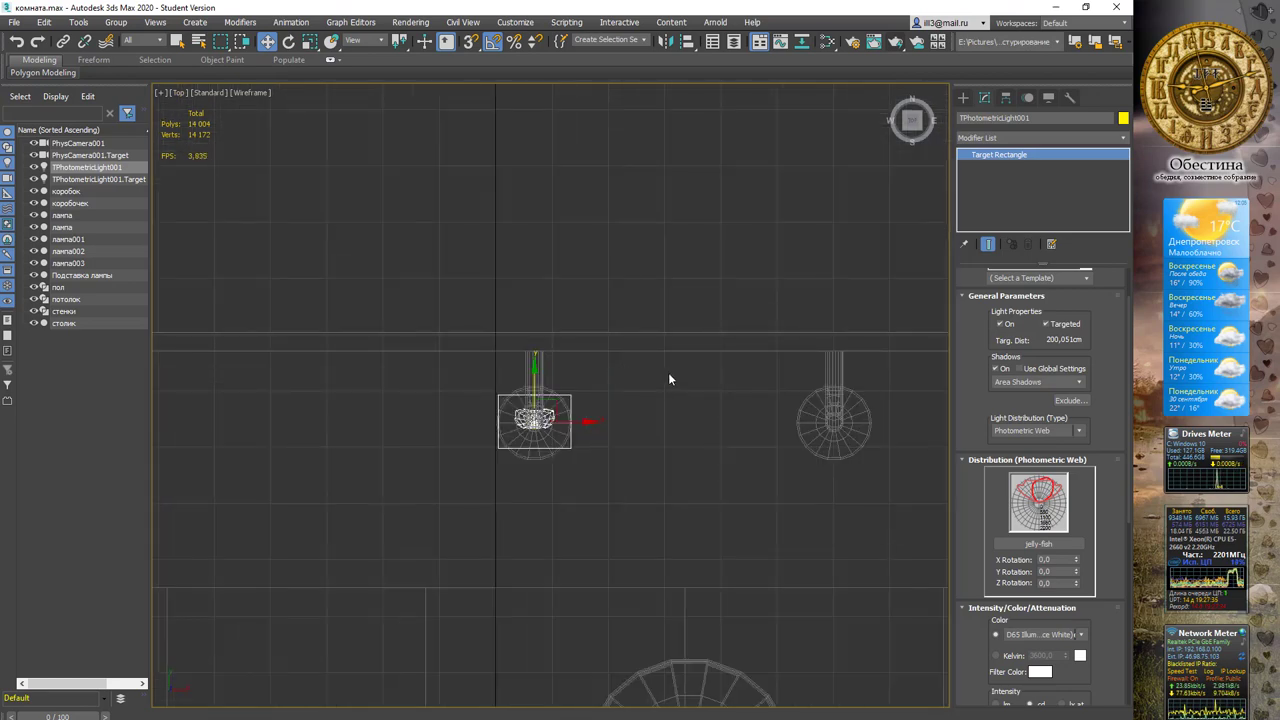
pyautogui.scroll(2, 668, 372)
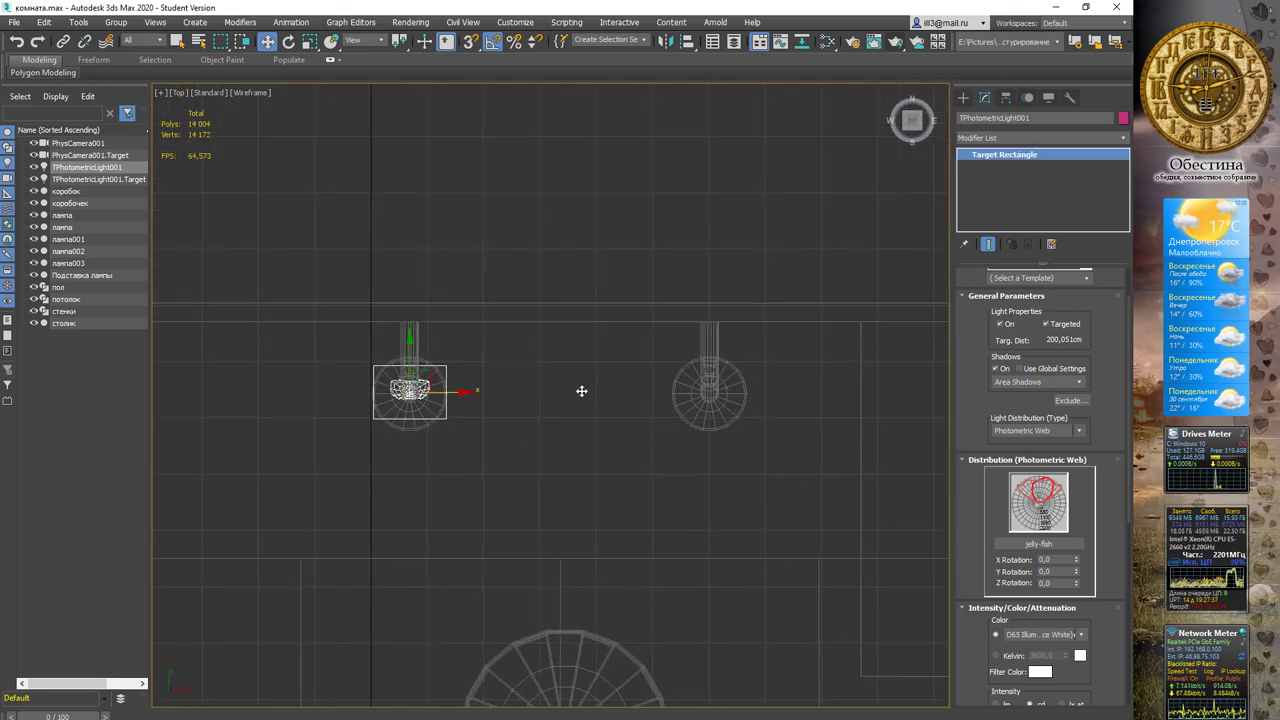
pyautogui.keyDown('shift'); pyautogui.moveTo(462, 391); pyautogui.dragTo(763, 397); pyautogui.keyUp('shift')
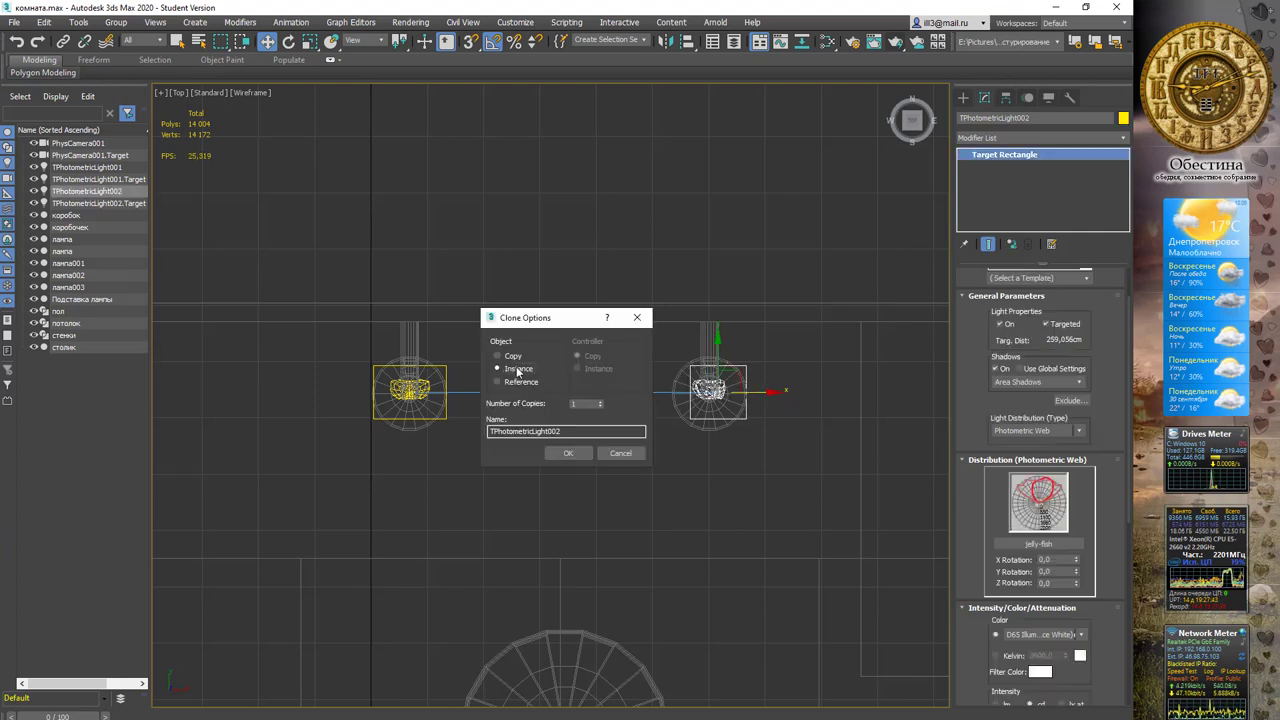
# Step: Confirm the Instance clone TPhotometricLight002 and recenter the Top view on the room
pyautogui.click(567, 452)
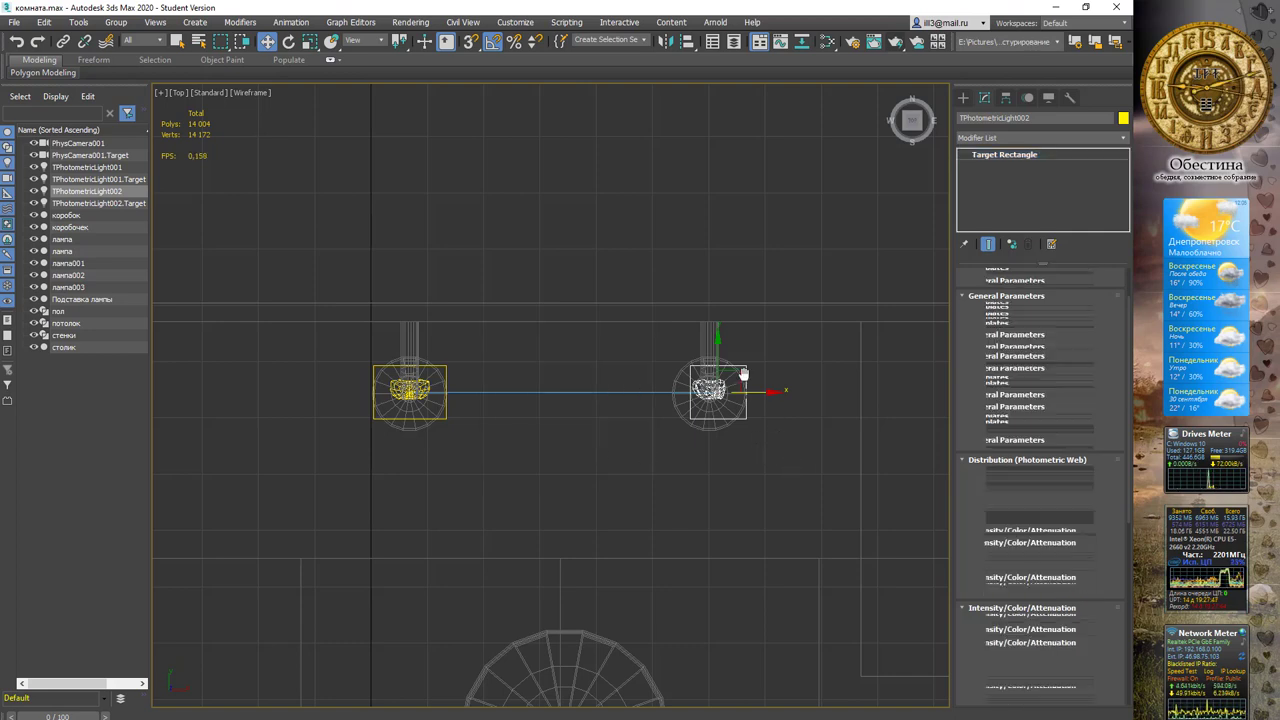
pyautogui.scroll(-2, 740, 390)
pyautogui.scroll(-3, 749, 378)
pyautogui.moveTo(749, 378); pyautogui.dragTo(566, 311, button='middle')
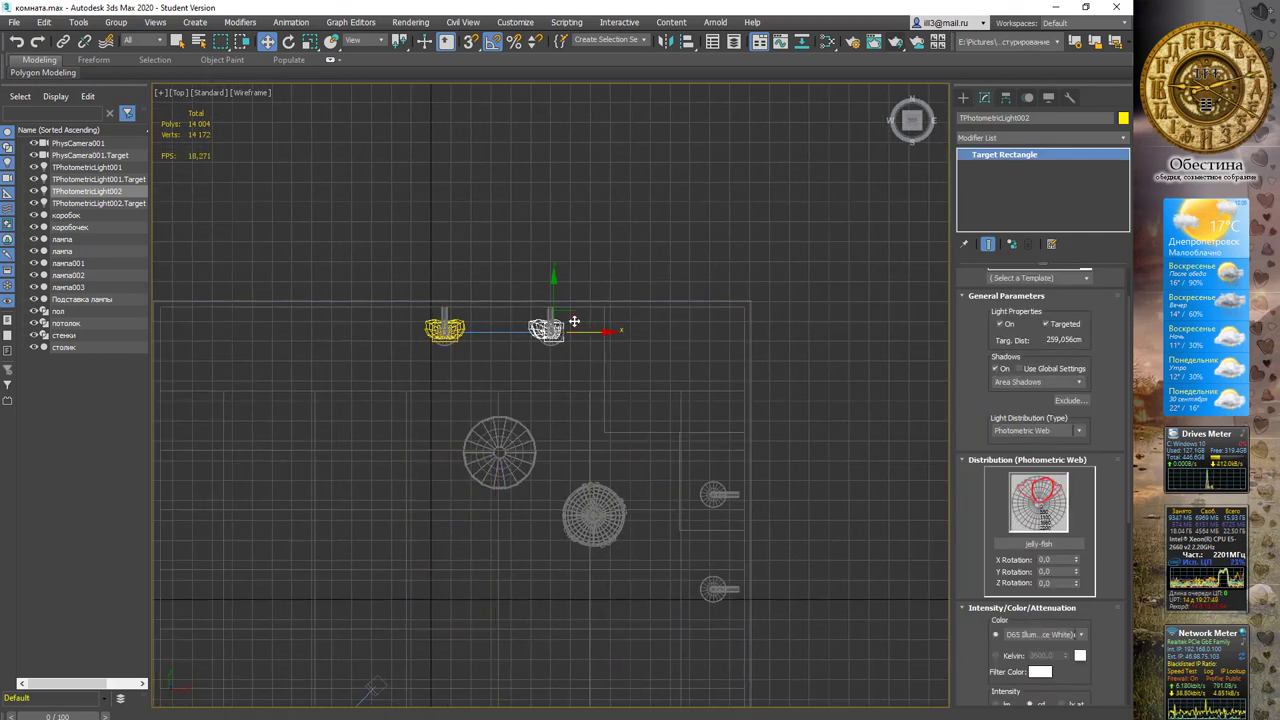
# Step: Instance the light onto the right-wall lamp, then undo that copy with Ctrl+Z twice
pyautogui.moveTo(567, 311); pyautogui.dragTo(733, 480)
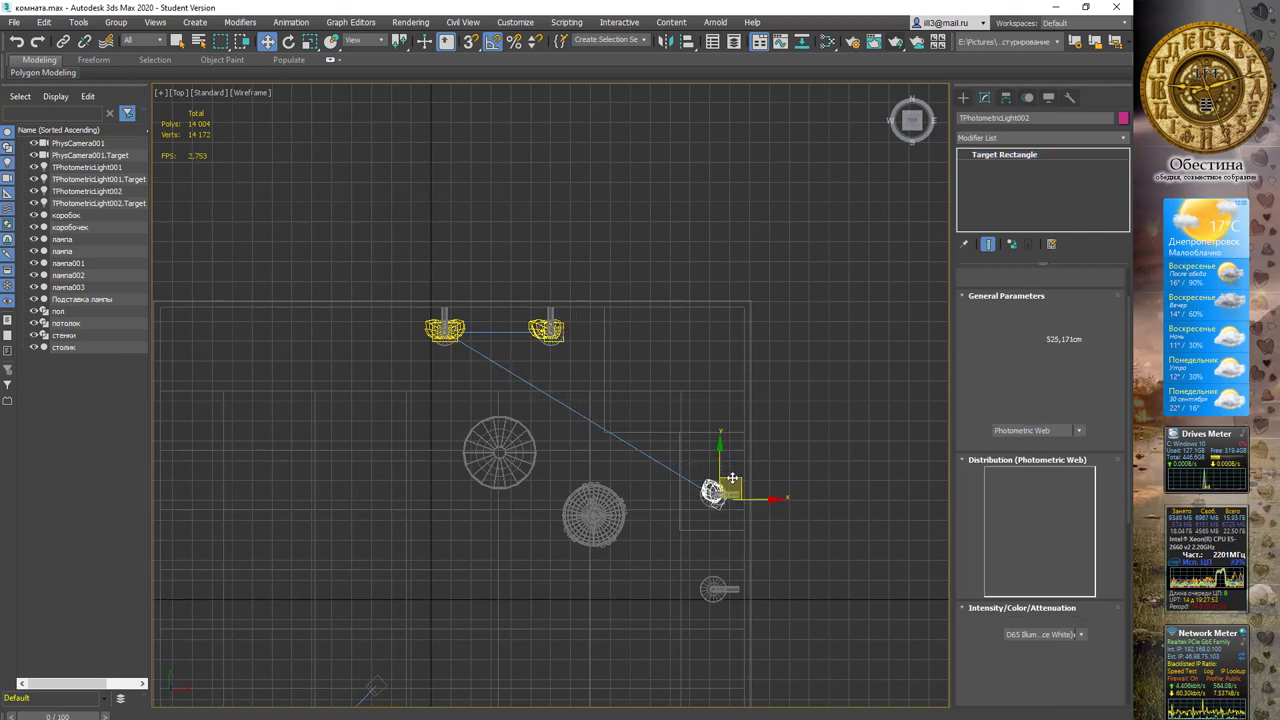
pyautogui.keyDown('shift'); pyautogui.moveTo(733, 480); pyautogui.dragTo(733, 480); pyautogui.keyUp('shift')
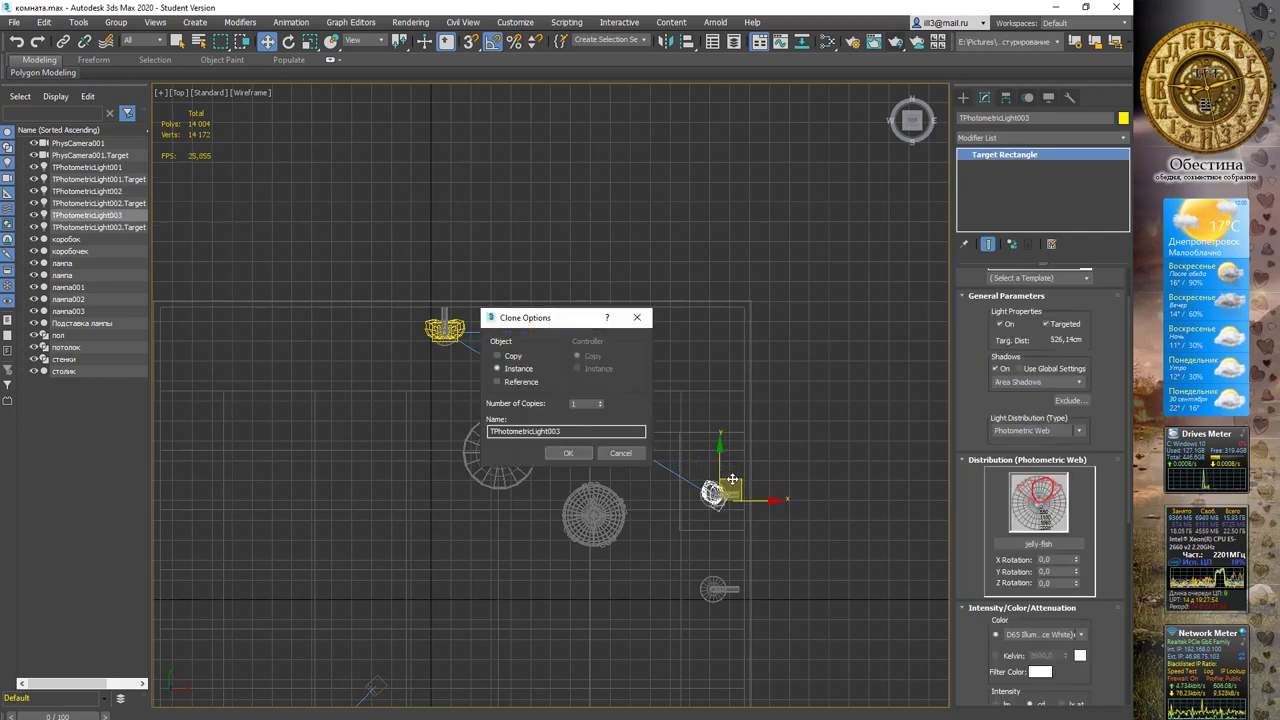
pyautogui.click(568, 453)
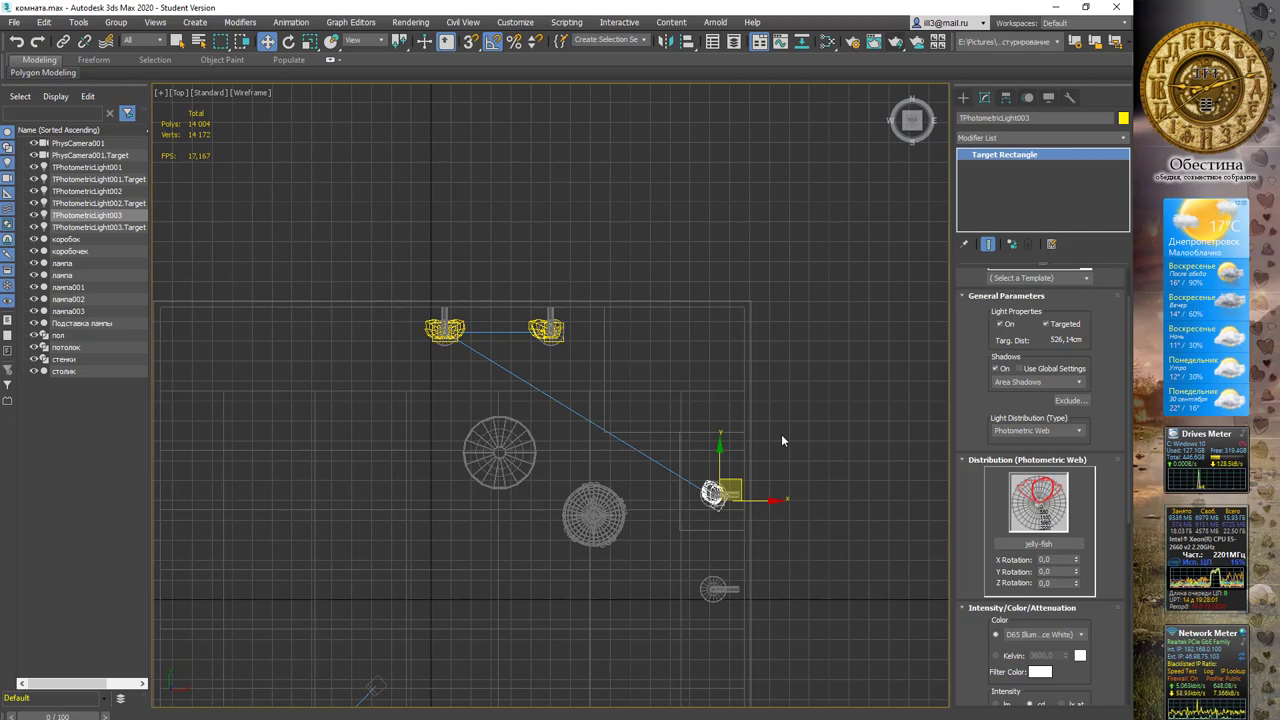
pyautogui.hotkey('ctrl', 'z')
pyautogui.hotkey('ctrl', 'z')
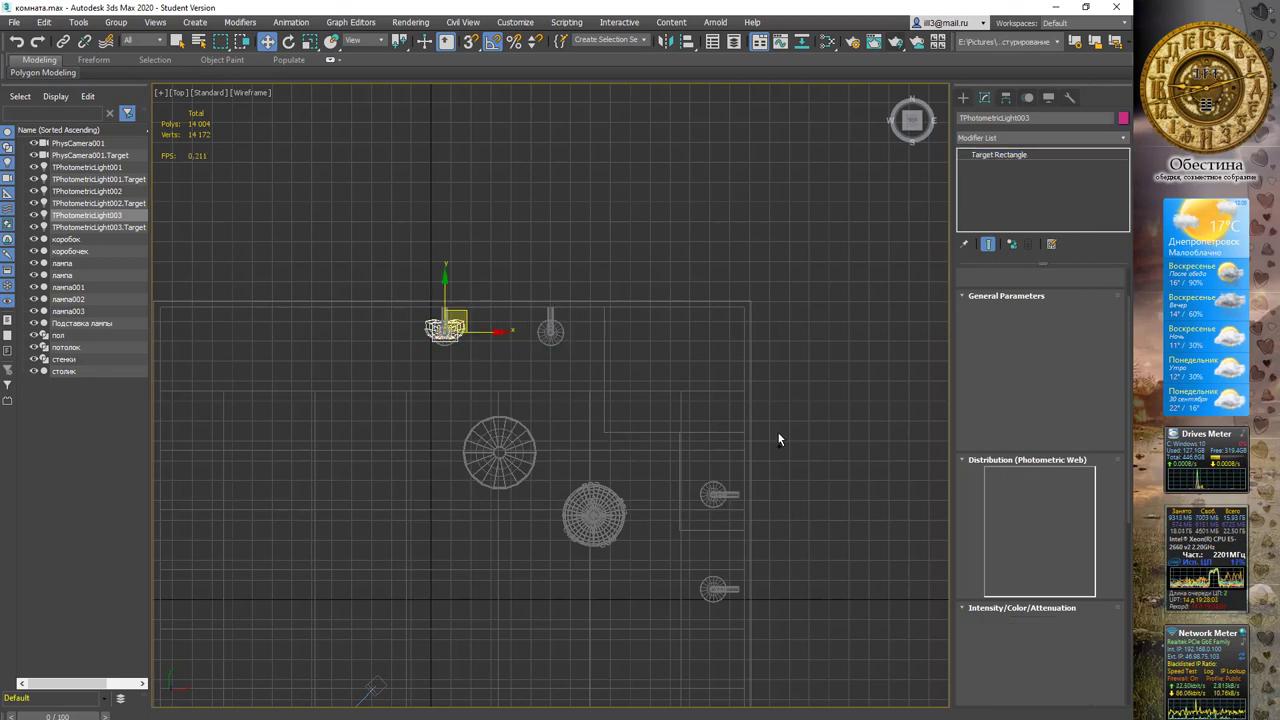
pyautogui.hotkey('ctrl', 'z')
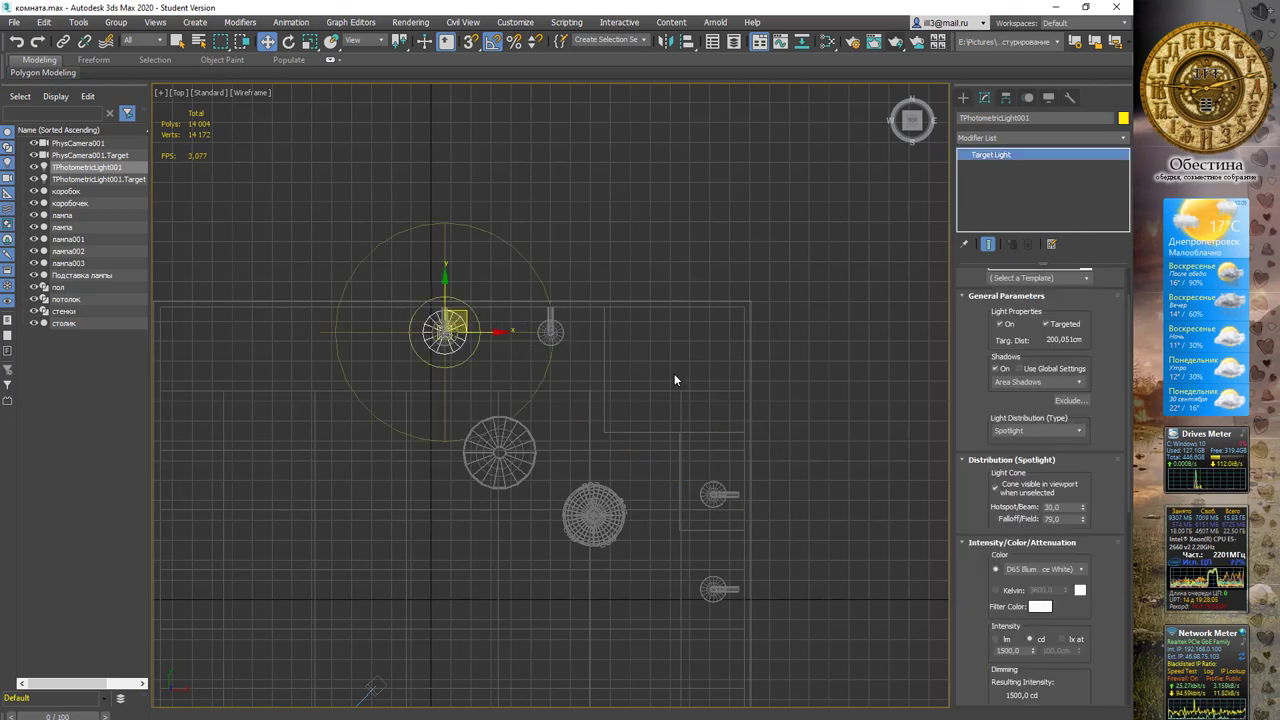
# Step: Set the light distribution to Photometric Web and instance the light onto the second and right-wall lamps
pyautogui.click(38, 41)
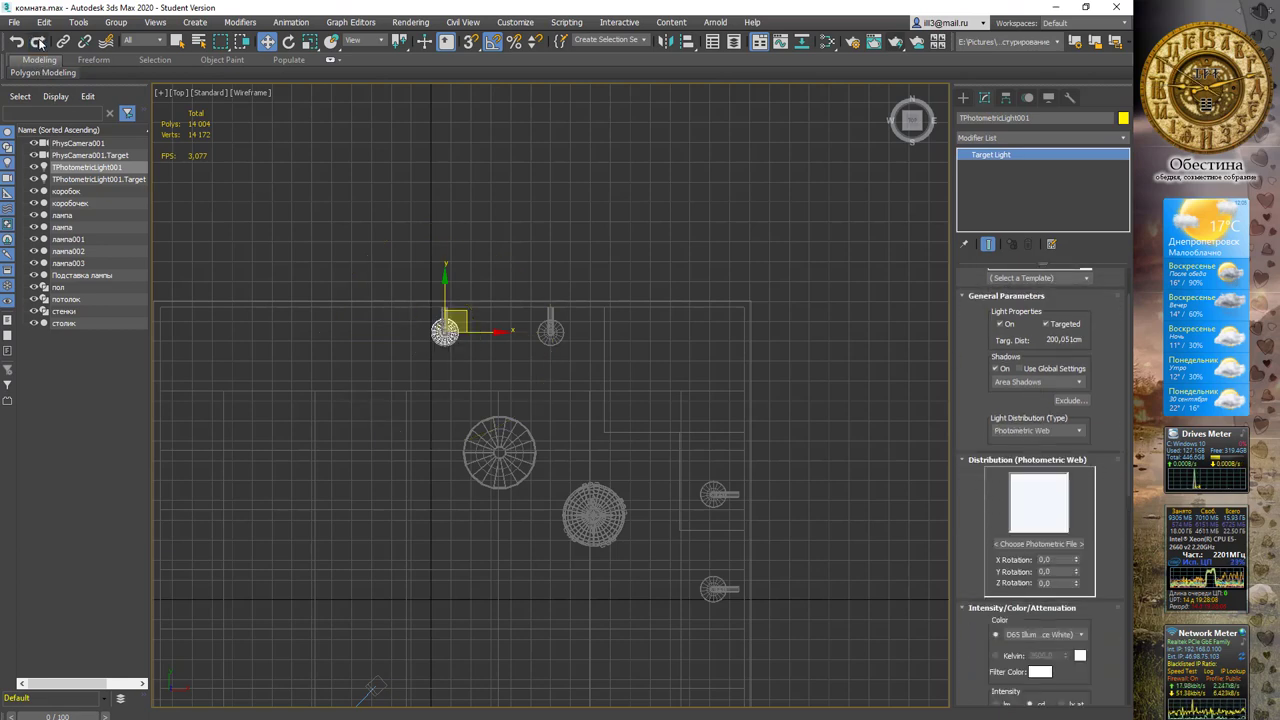
pyautogui.keyDown('ctrl'); pyautogui.click(88, 178); pyautogui.keyUp('ctrl')
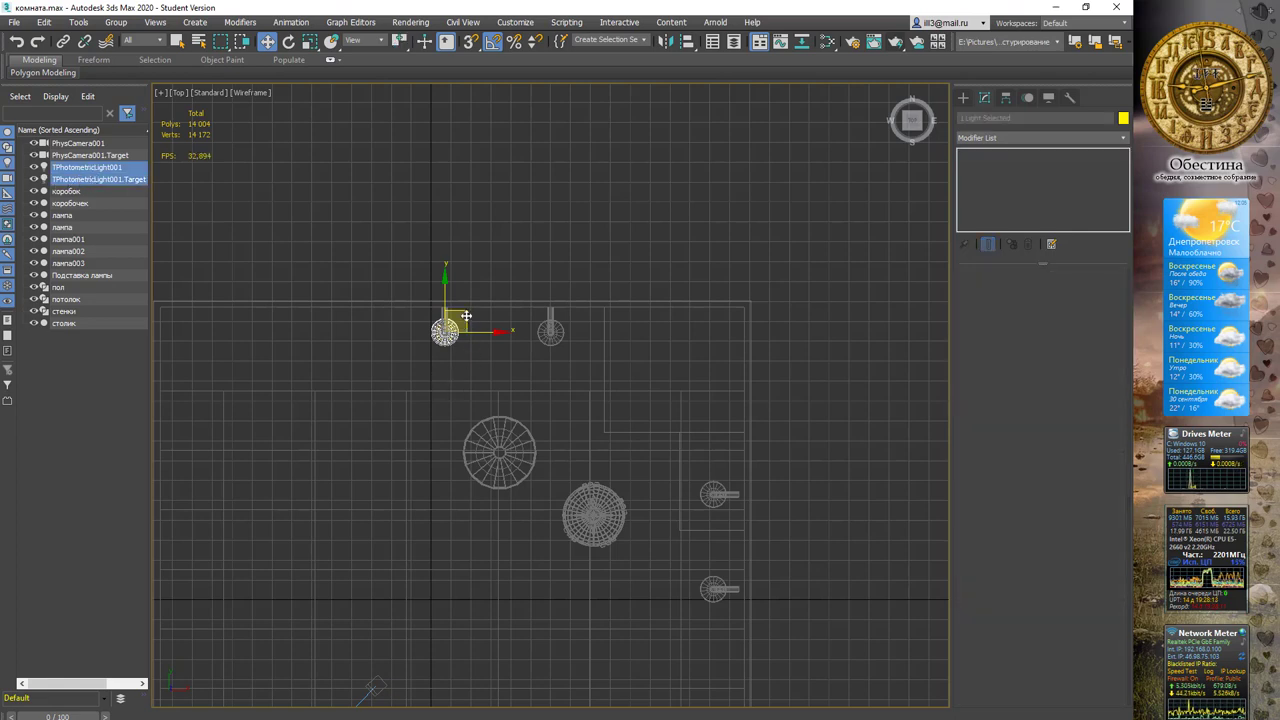
pyautogui.keyDown('shift'); pyautogui.moveTo(478, 333); pyautogui.dragTo(586, 331); pyautogui.keyUp('shift')
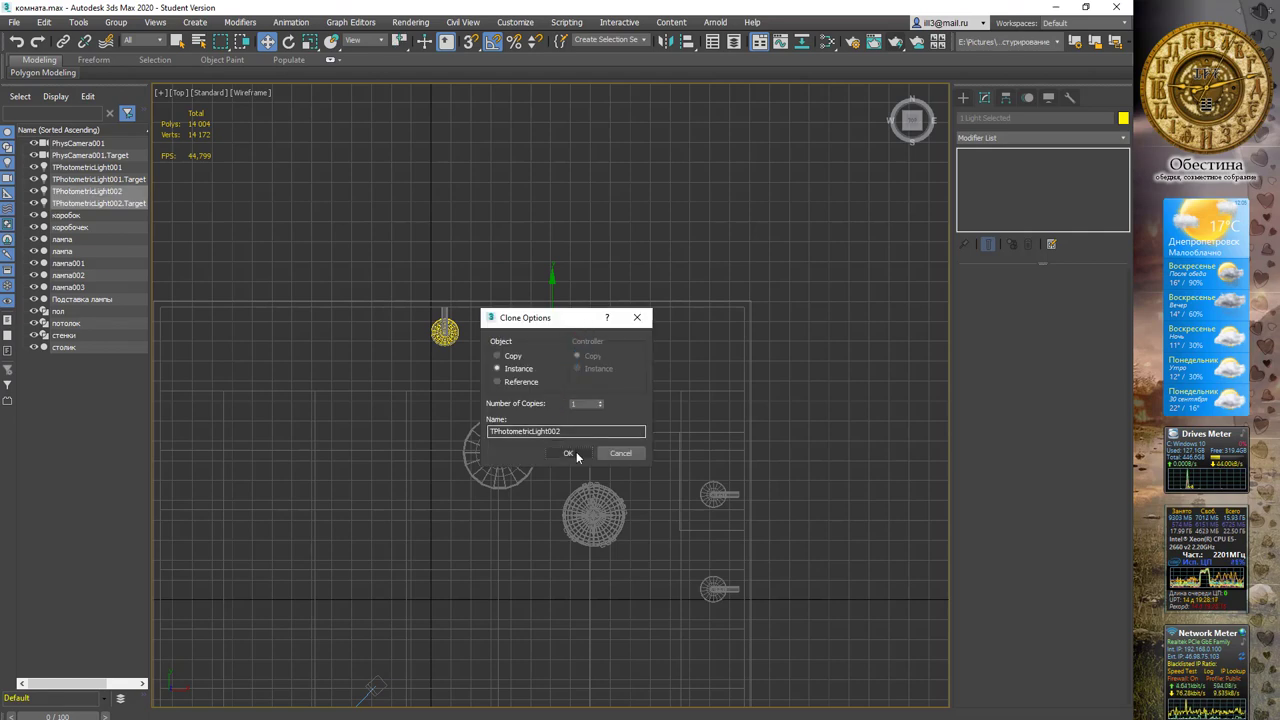
pyautogui.click(568, 453)
pyautogui.keyDown('shift'); pyautogui.moveTo(578, 309); pyautogui.dragTo(733, 471); pyautogui.keyUp('shift')
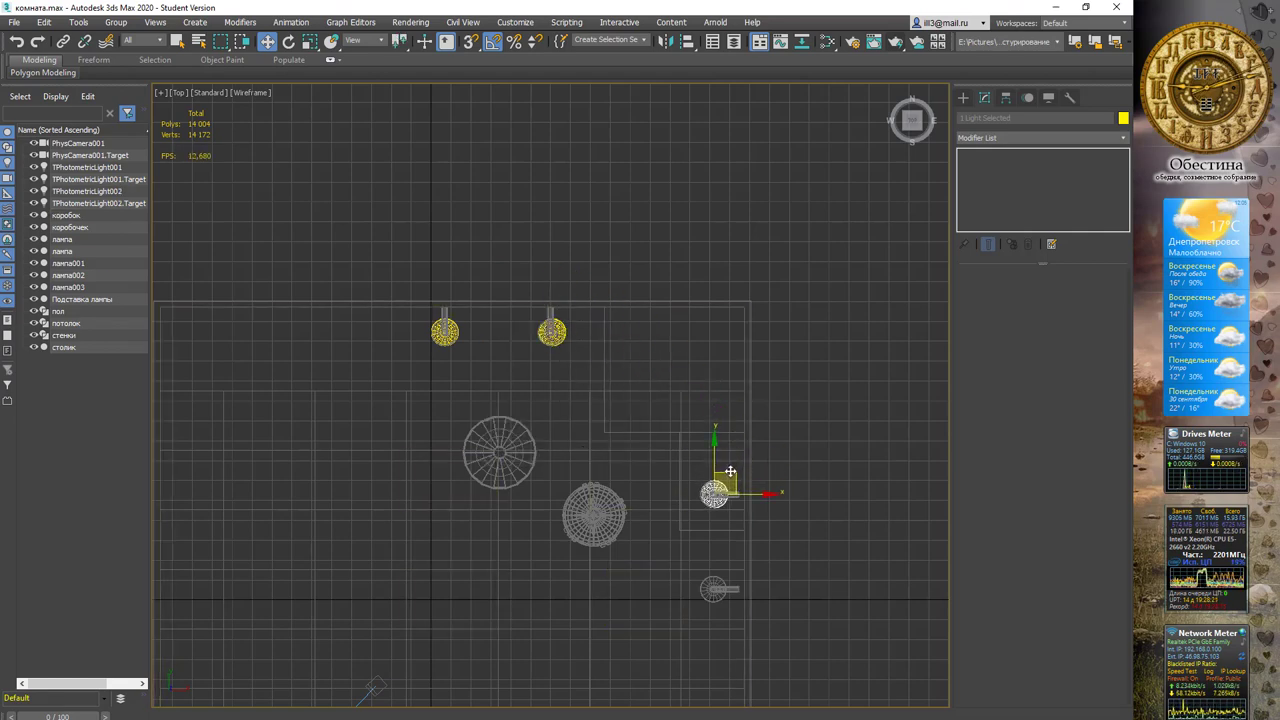
pyautogui.click(569, 453)
# Step: Instance another light copy onto the bottom lamp, then switch to Perspective and orbit the room
pyautogui.moveTo(727, 471); pyautogui.dragTo(690, 340, button='middle')
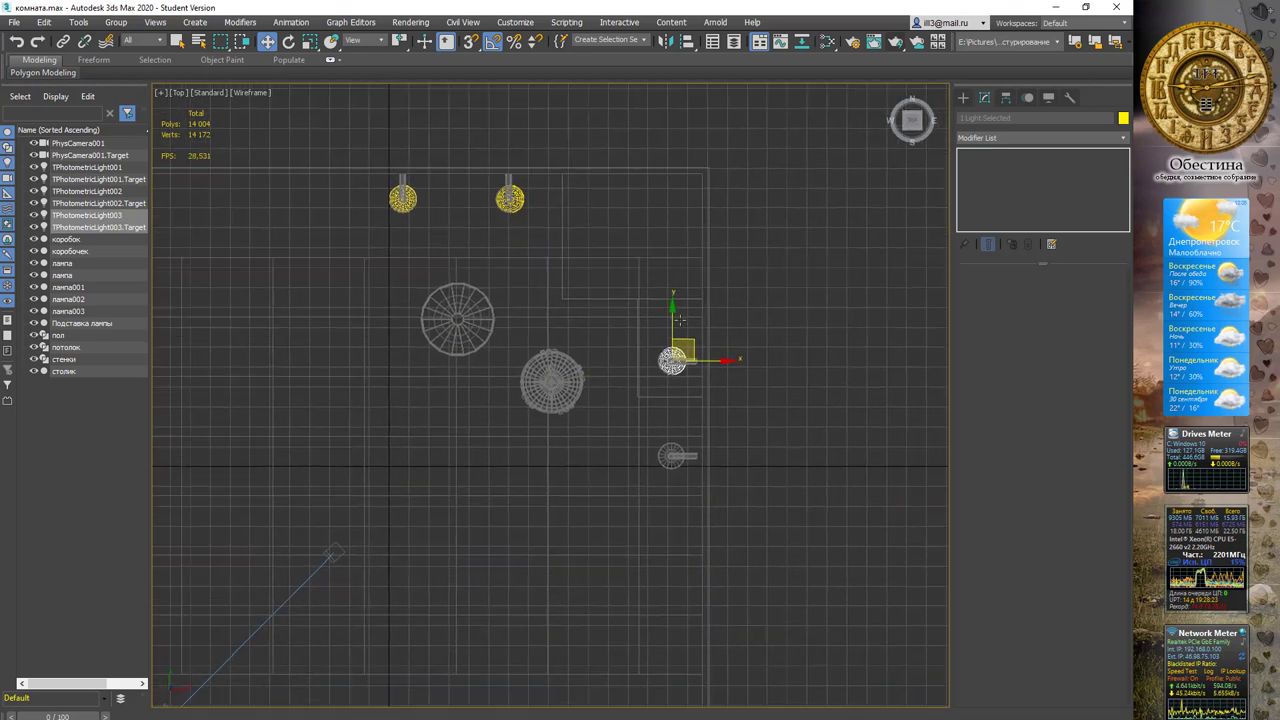
pyautogui.scroll(3, 690, 340)
pyautogui.keyDown('shift'); pyautogui.moveTo(660, 365); pyautogui.dragTo(657, 548); pyautogui.keyUp('shift')
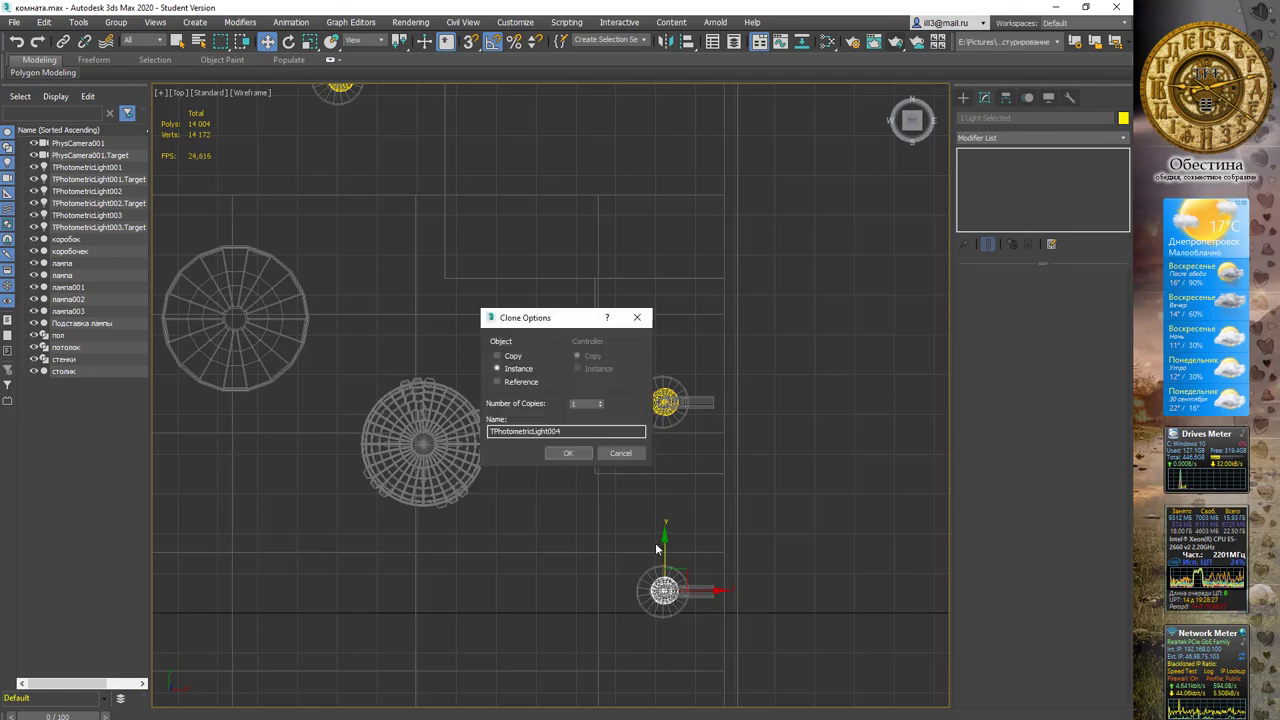
pyautogui.click(580, 456)
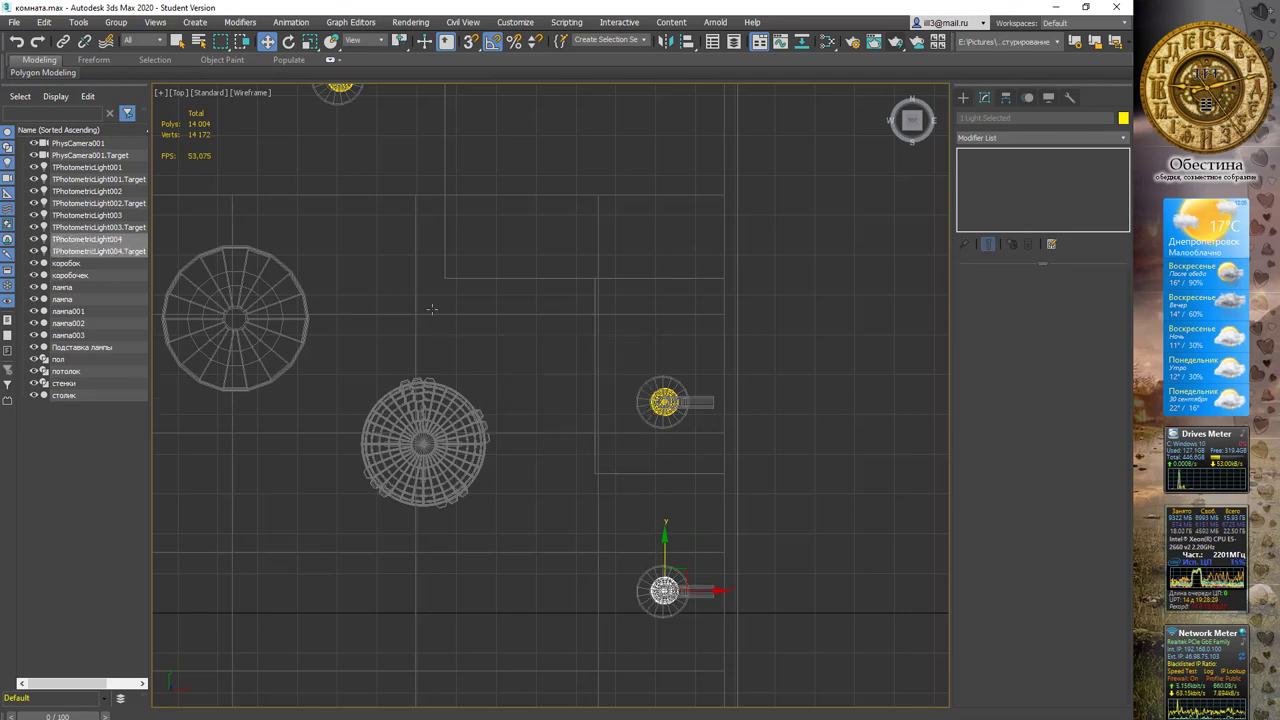
pyautogui.scroll(-5, 517, 262)
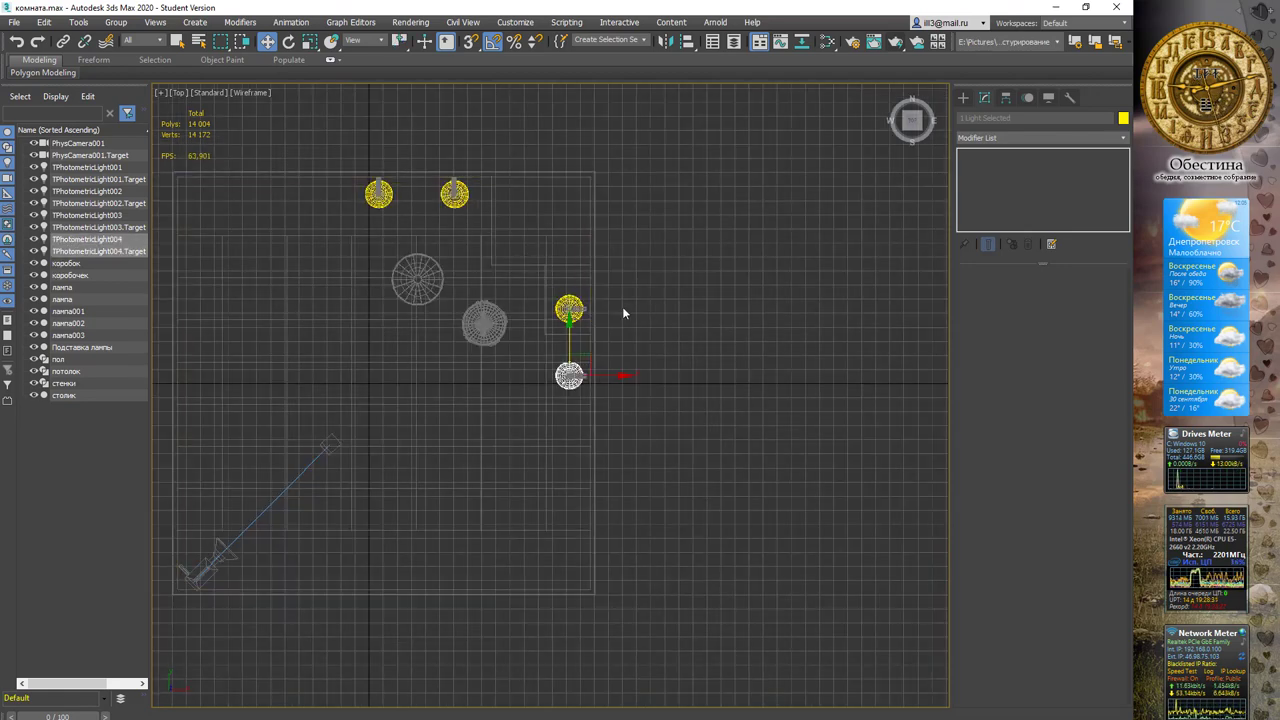
pyautogui.press('p')
pyautogui.keyDown('alt'); pyautogui.moveTo(514, 319); pyautogui.dragTo(580, 234, button='middle'); pyautogui.keyUp('alt')
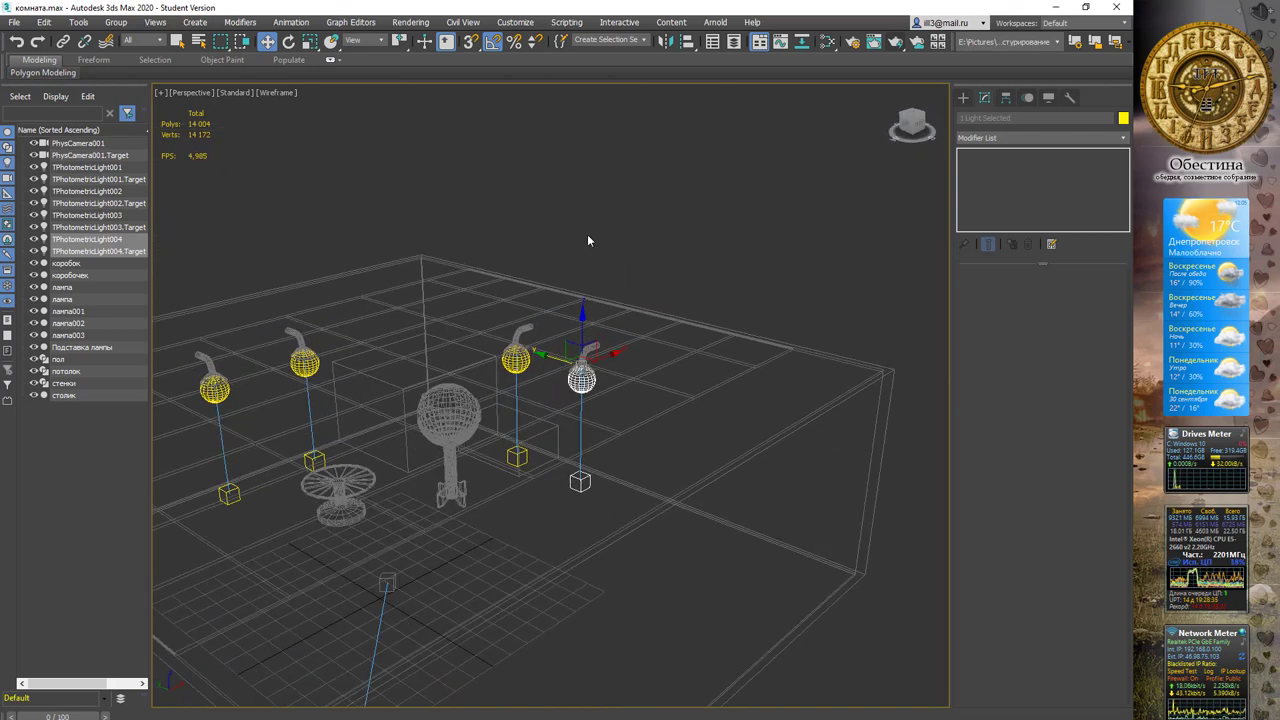
# Step: Render the PhysCamera001 view with the four jelly-fish lamp lights, then cancel and close the render
pyautogui.press('c')
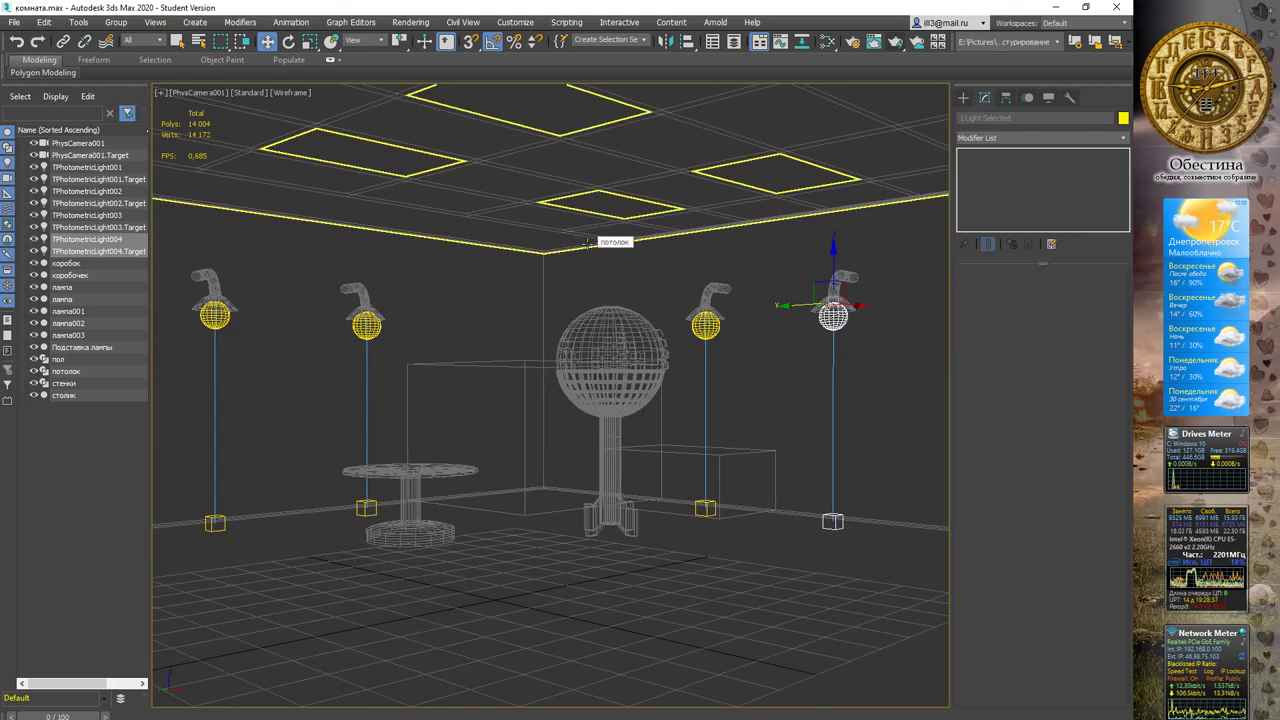
pyautogui.hotkey('shift', 'q')
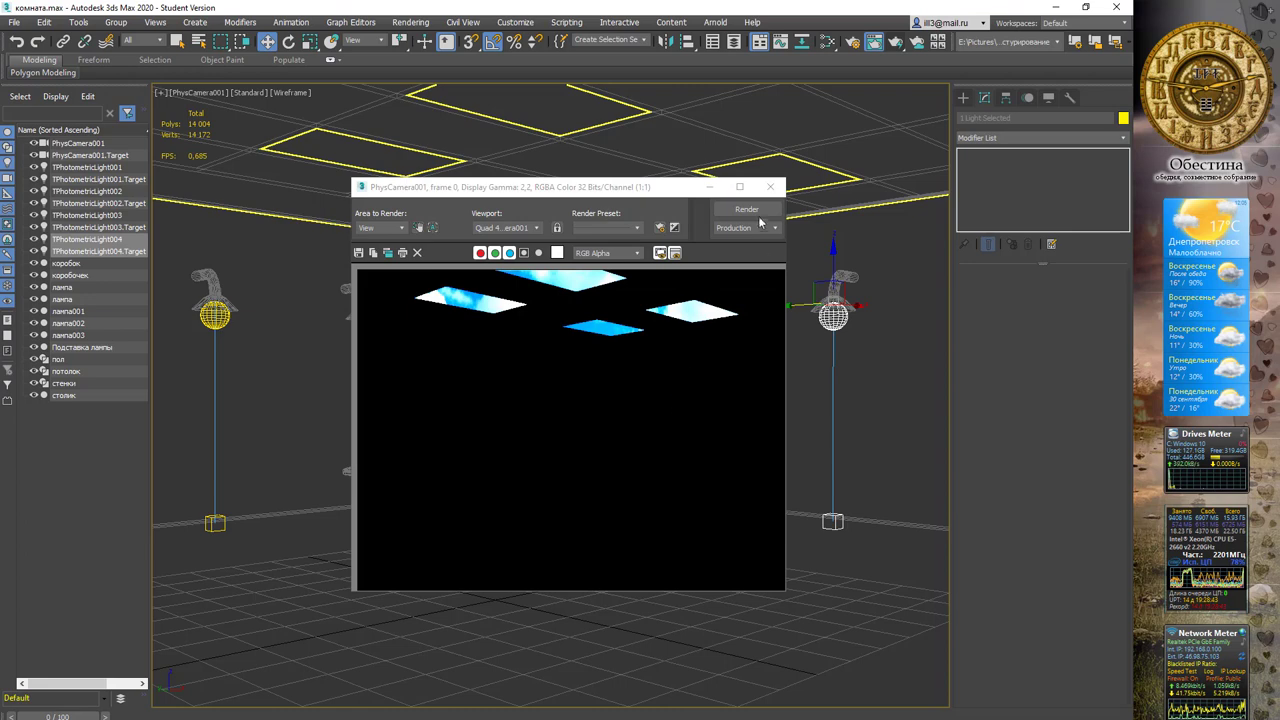
pyautogui.click(741, 209)
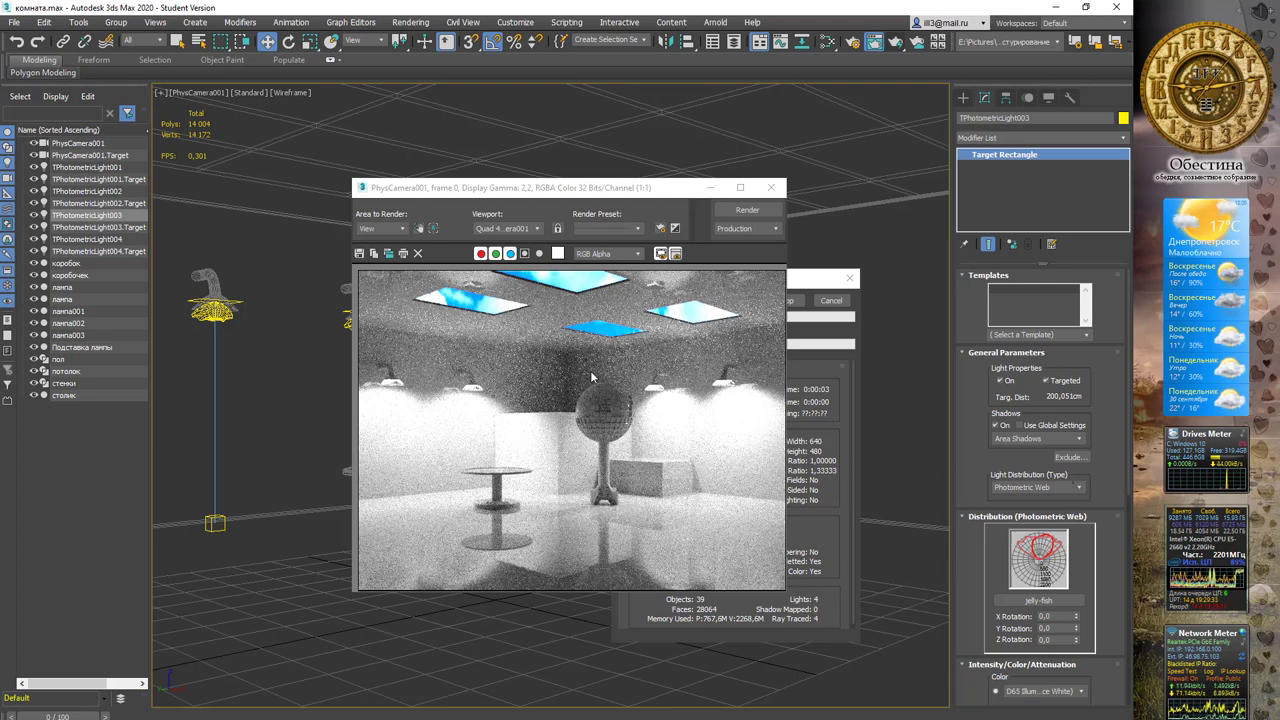
pyautogui.moveTo(628, 189); pyautogui.dragTo(517, 156)
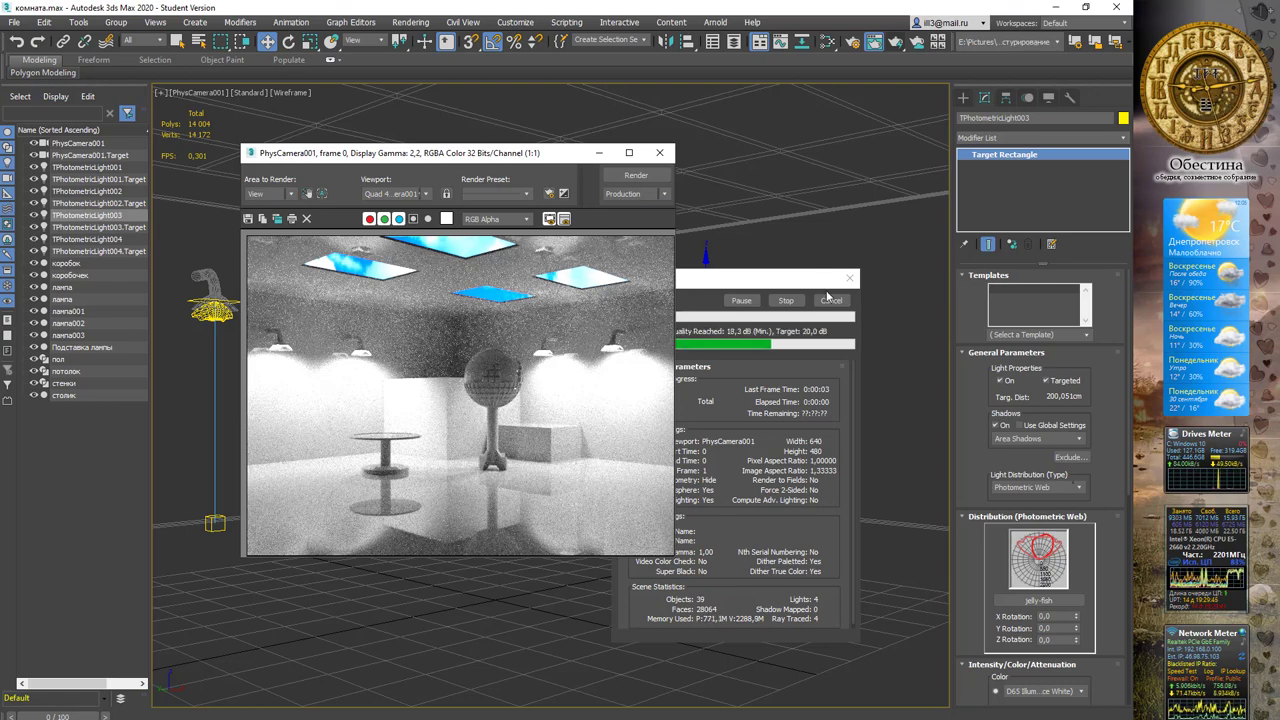
pyautogui.click(831, 300)
pyautogui.click(659, 152)
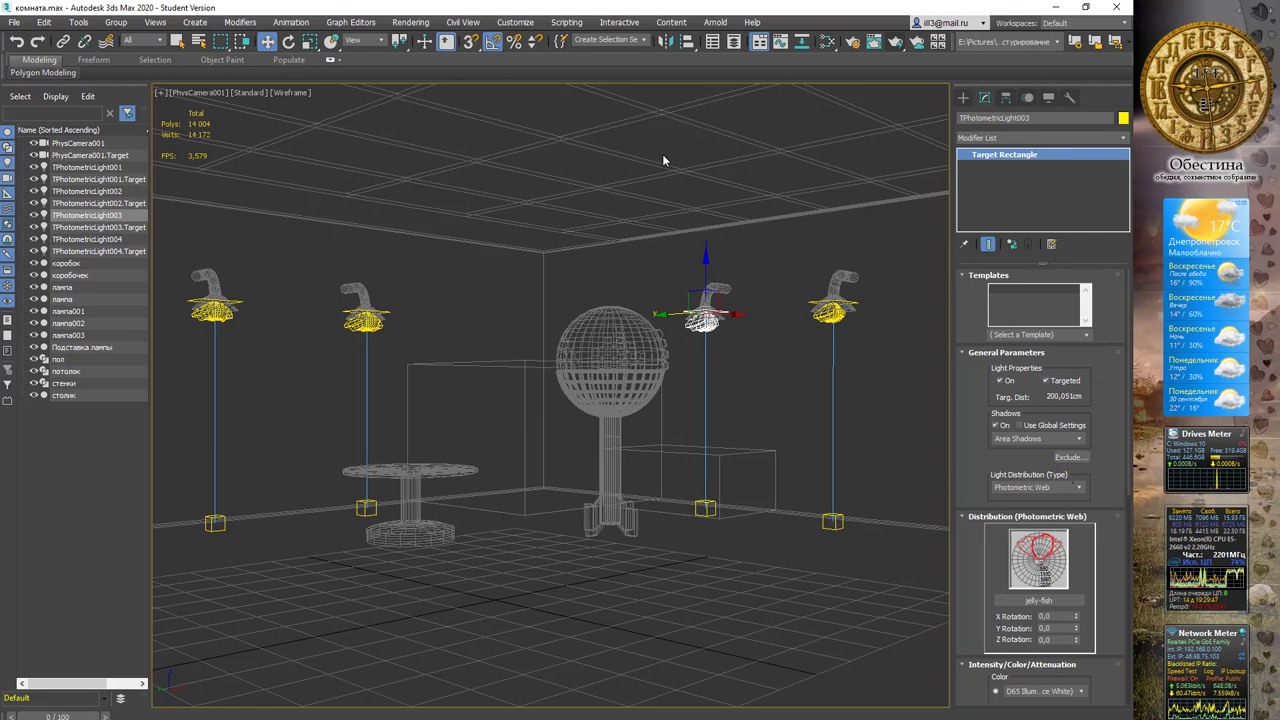
# Step: Set the exposure EV Compensation to -2 in Environment and Effects and preview it
pyautogui.click(430, 17)
pyautogui.click(478, 193)
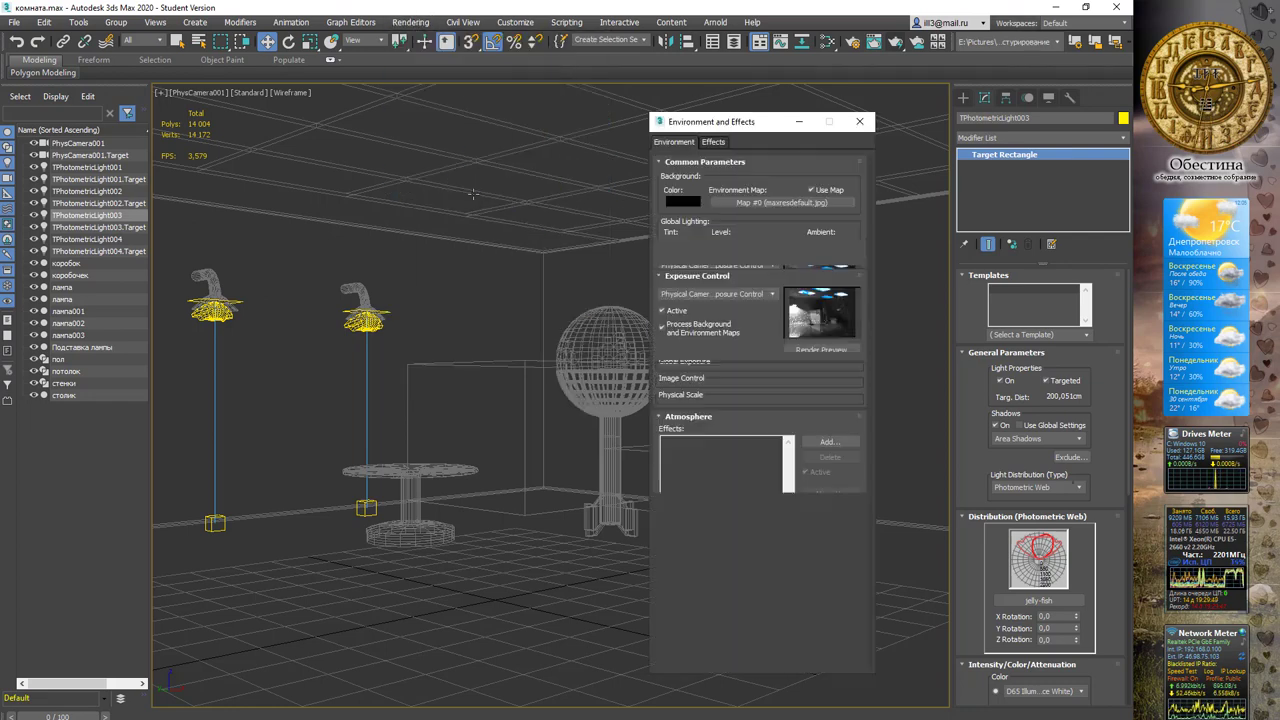
pyautogui.moveTo(740, 121); pyautogui.dragTo(565, 118)
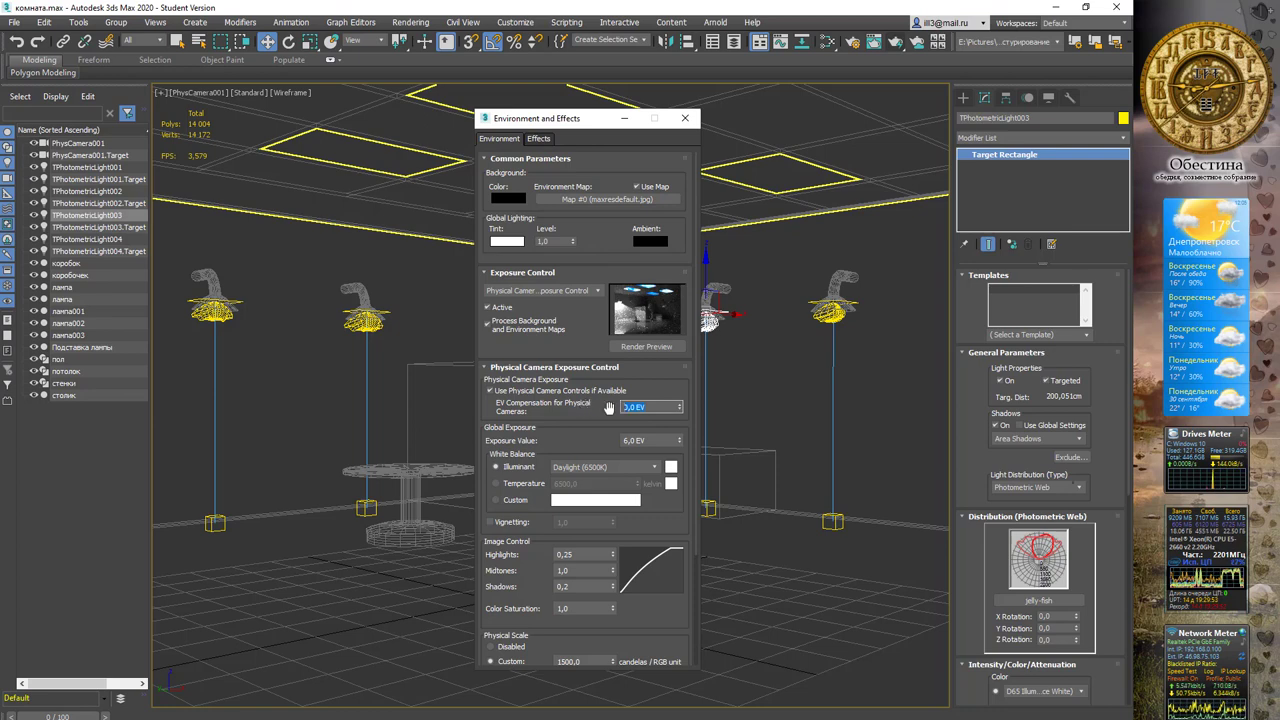
pyautogui.write('-2')
pyautogui.press('Return')
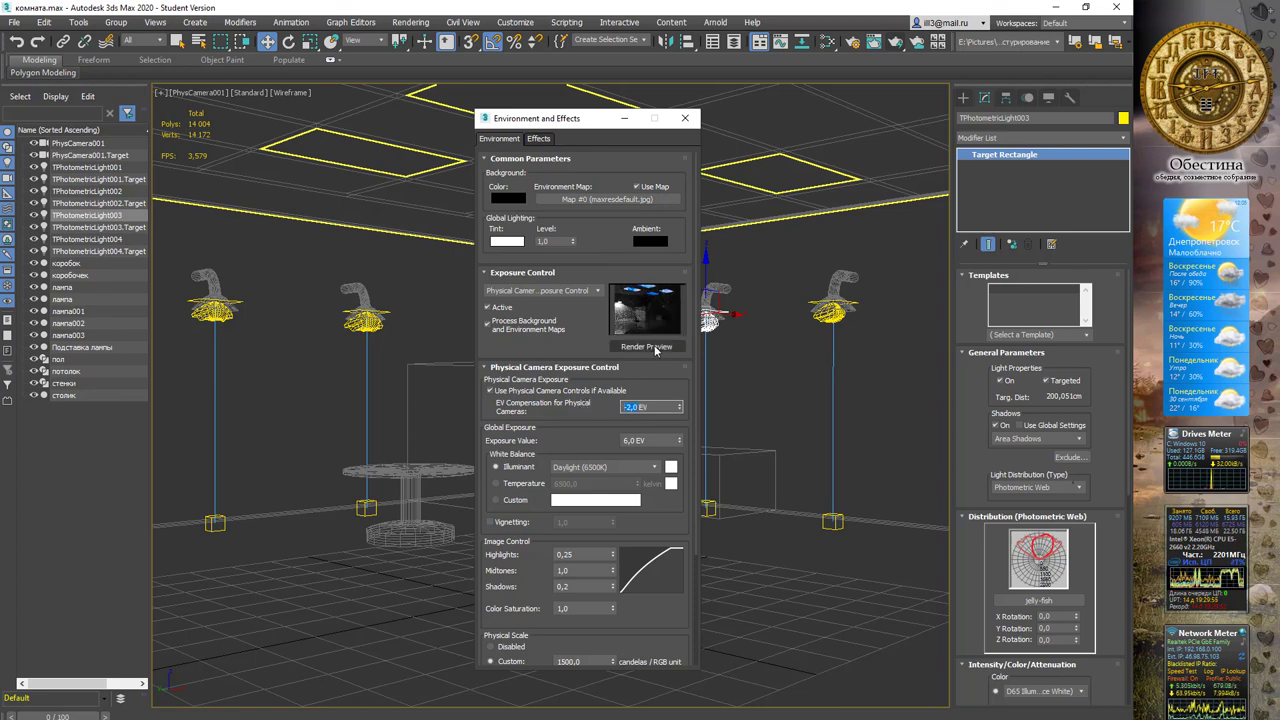
pyautogui.click(655, 348)
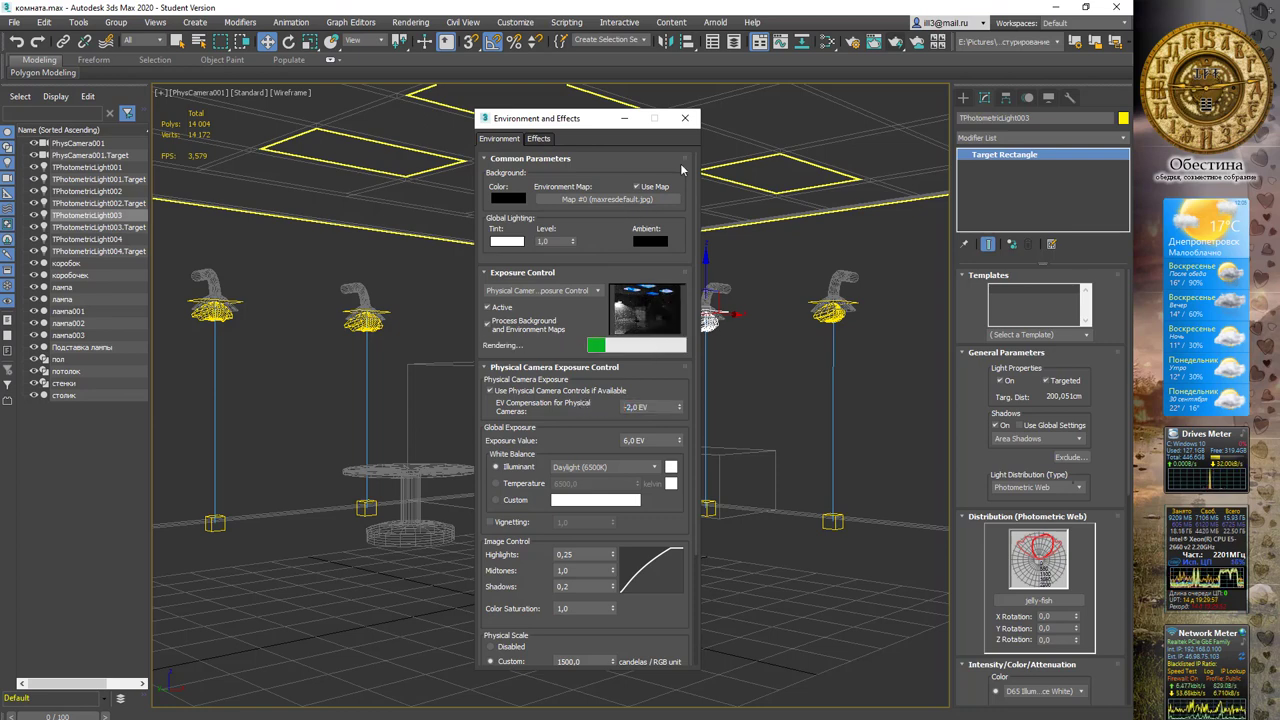
# Step: Render the camera view with the darker exposure, then close the frame, progress and environment windows
pyautogui.click(896, 43)
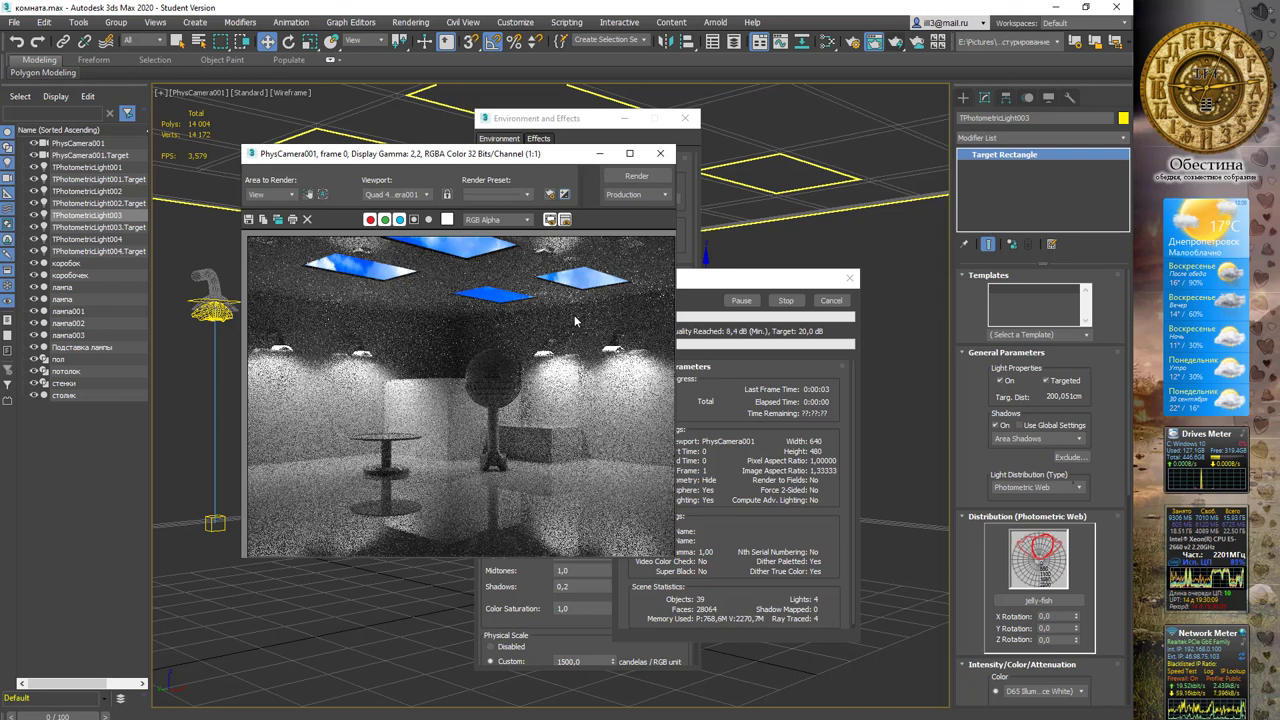
pyautogui.click(660, 155)
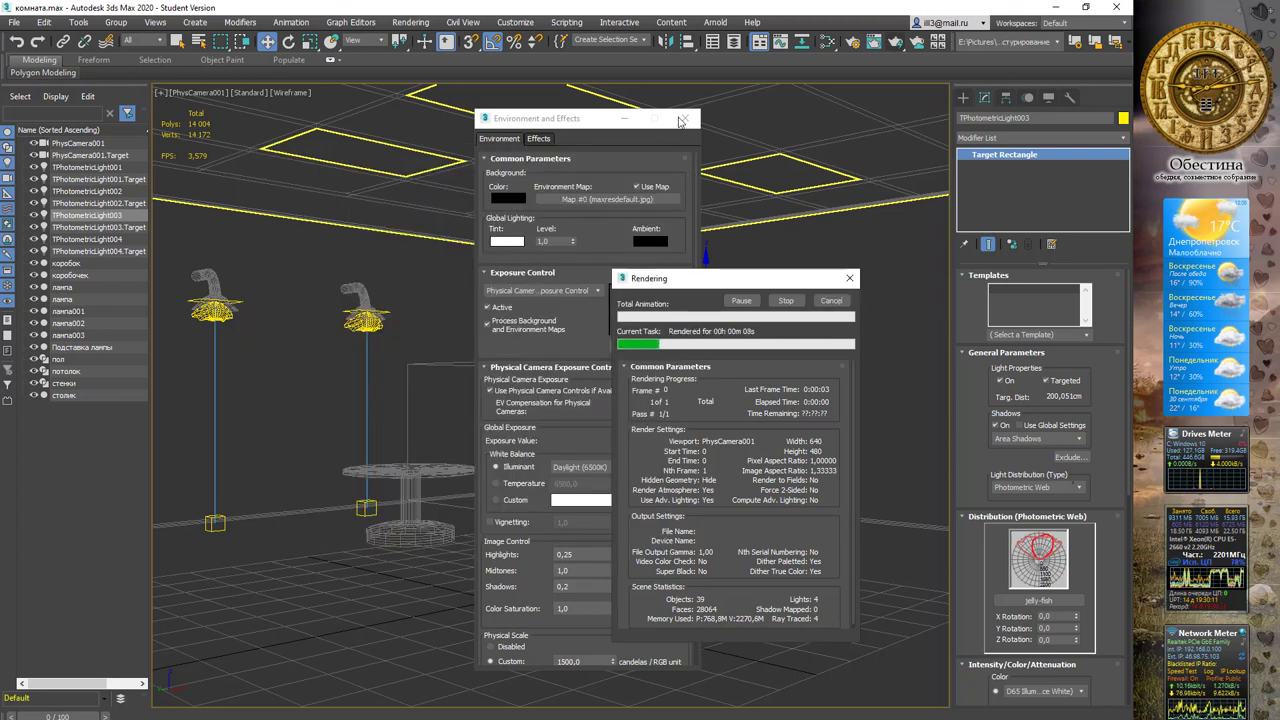
pyautogui.click(684, 120)
pyautogui.click(814, 281)
pyautogui.click(831, 300)
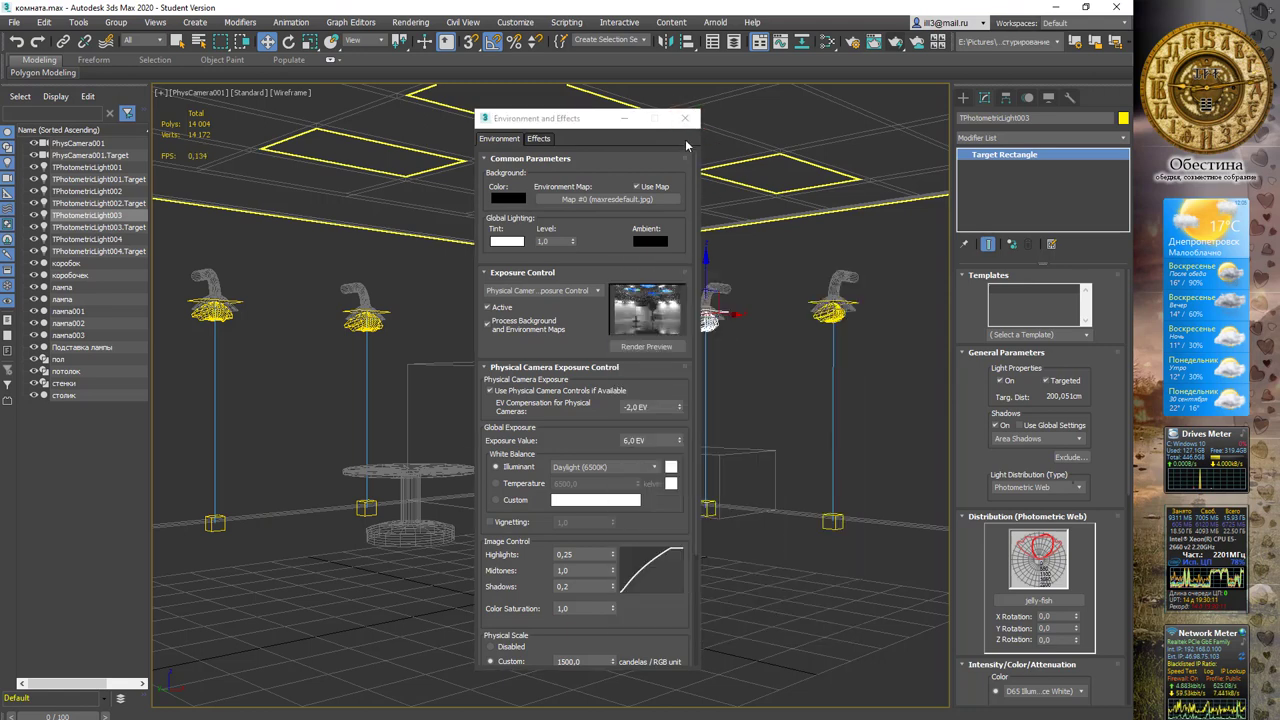
pyautogui.click(684, 118)
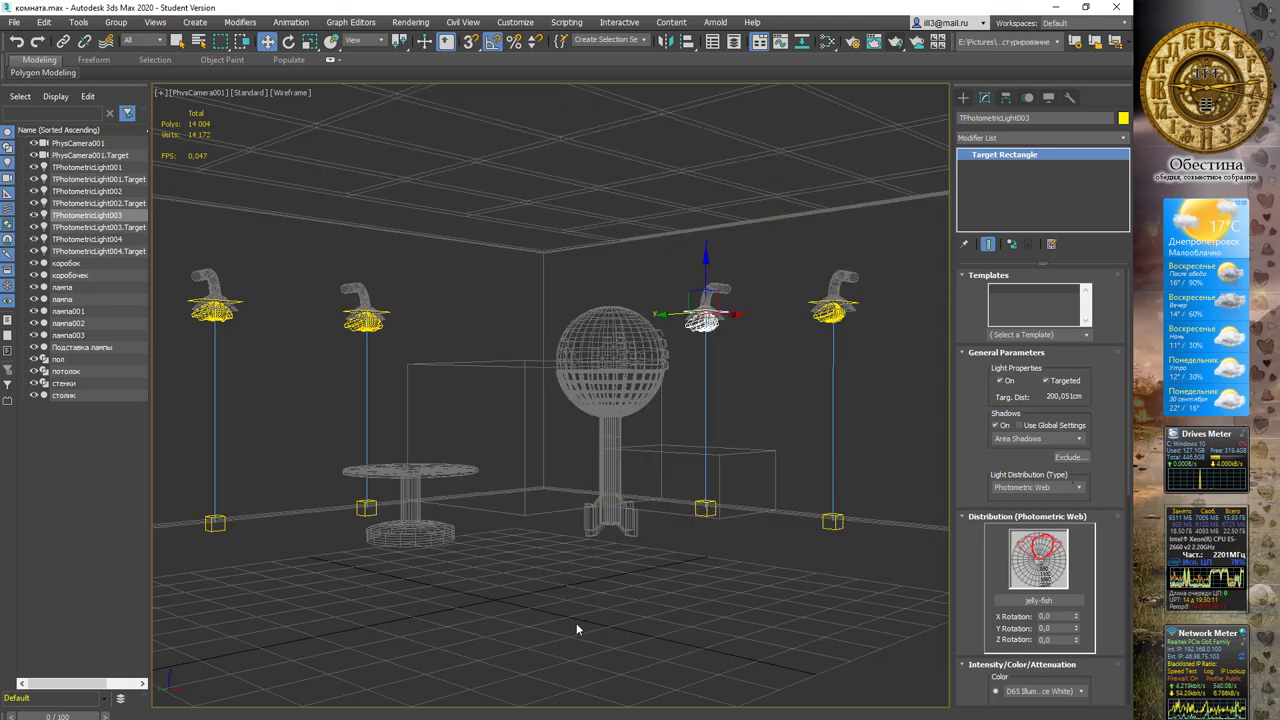
# Step: Add Physical Material #2 in the Slate editor with a Tiles map feeding its Base Color
pyautogui.click(828, 41)
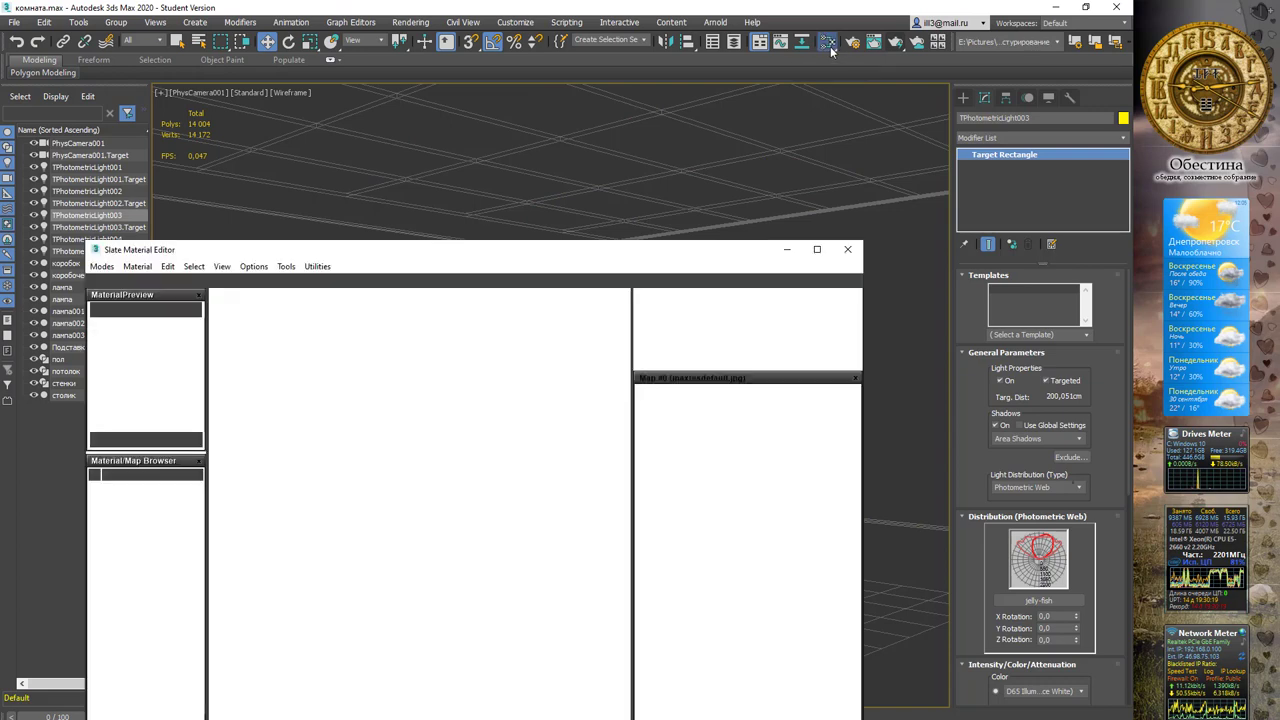
pyautogui.moveTo(570, 250); pyautogui.dragTo(643, 166)
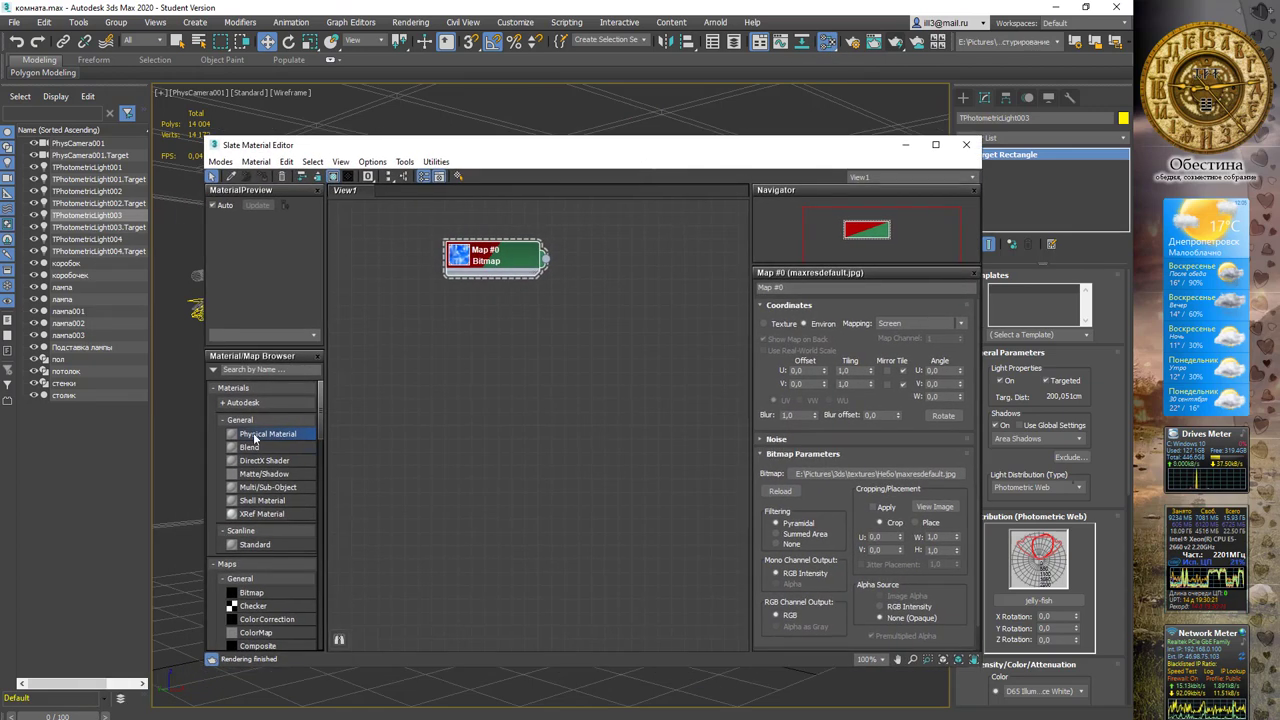
pyautogui.moveTo(255, 438); pyautogui.dragTo(627, 384)
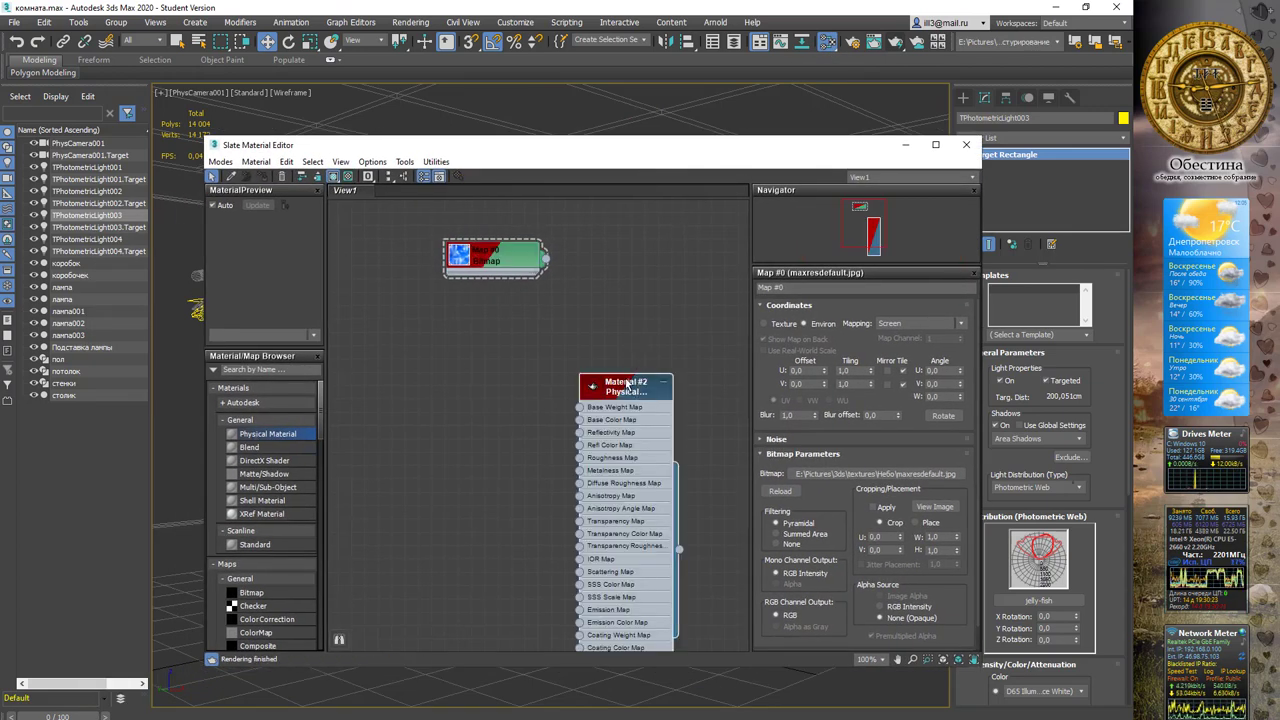
pyautogui.rightClick(627, 384)
pyautogui.moveTo(590, 427); pyautogui.dragTo(603, 360)
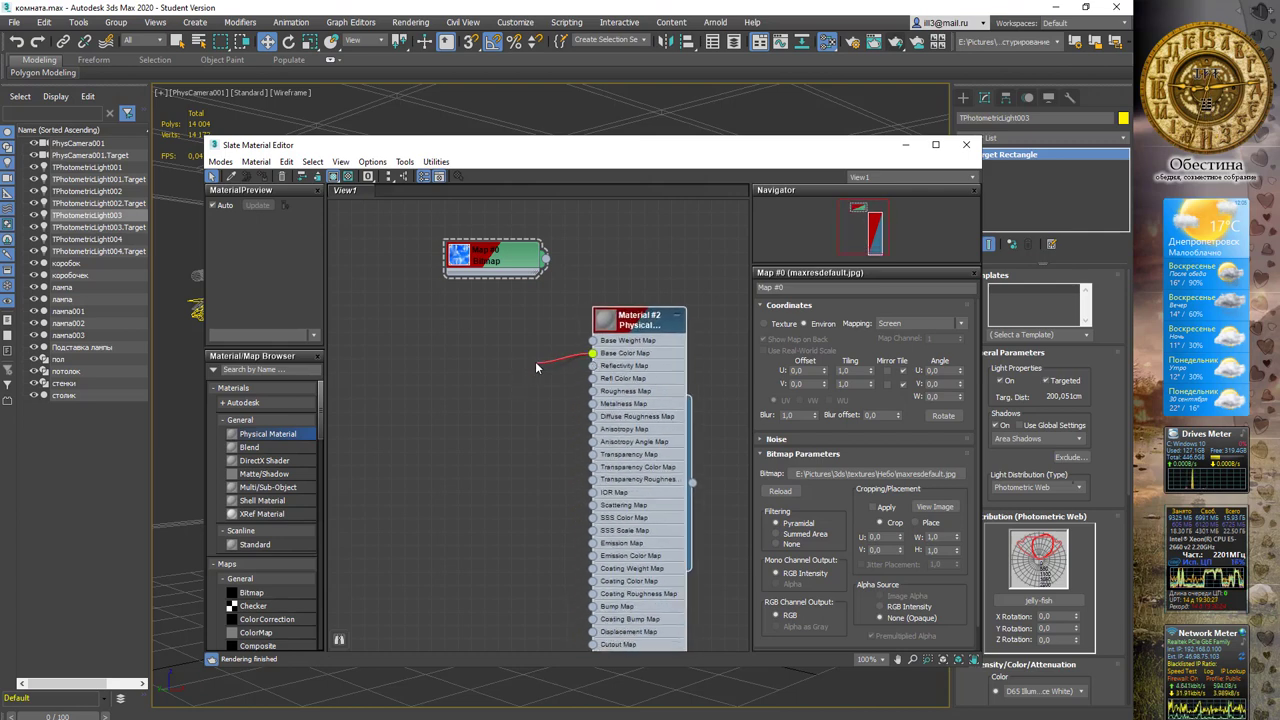
pyautogui.moveTo(535, 368); pyautogui.dragTo(523, 367)
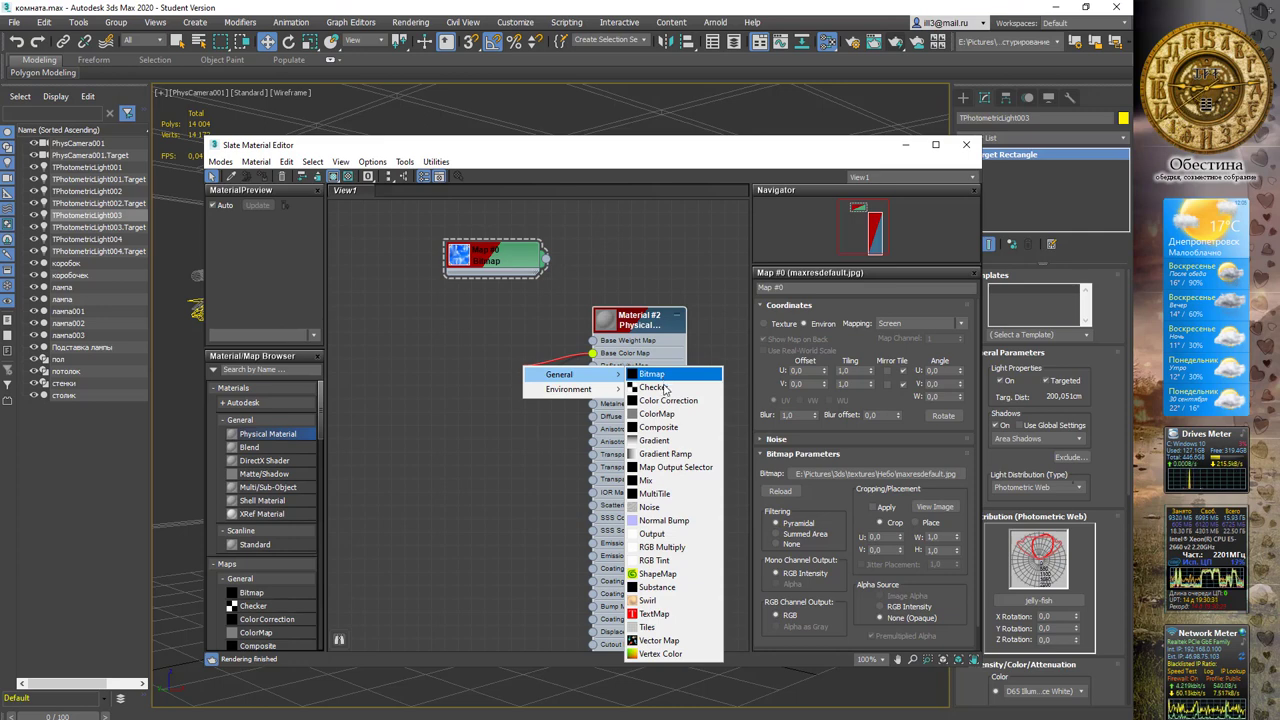
pyautogui.click(656, 626)
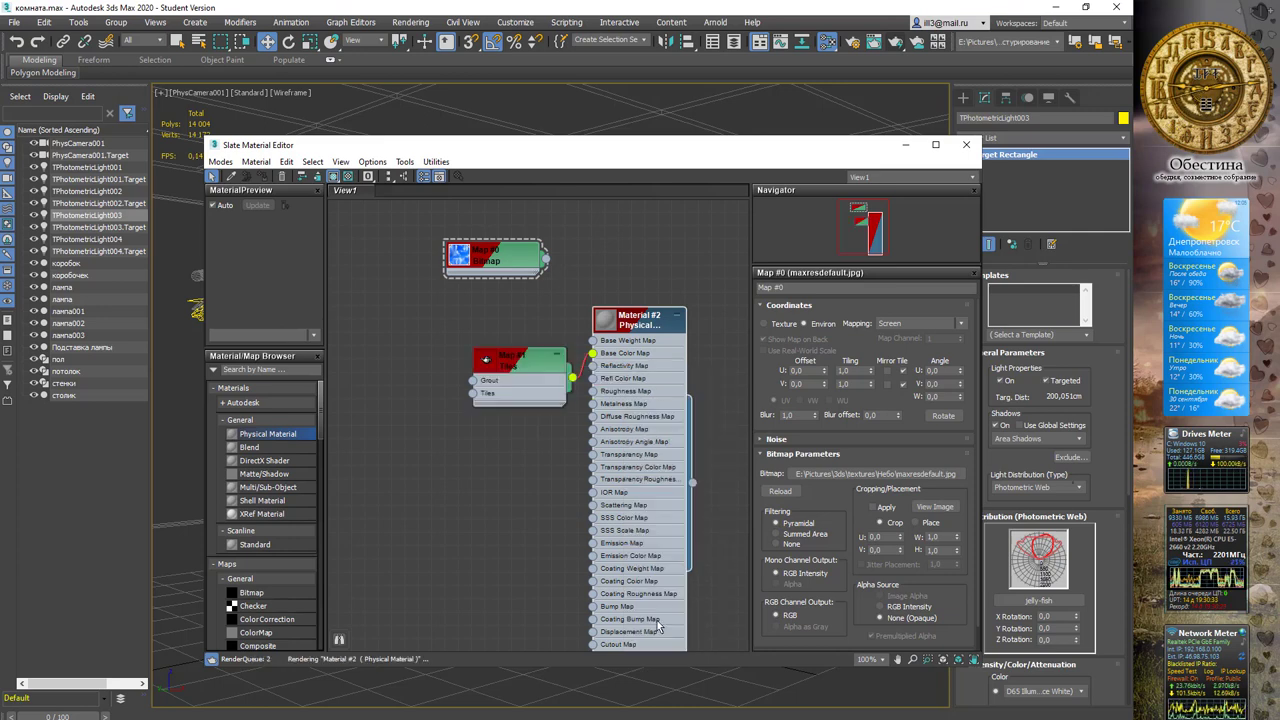
pyautogui.moveTo(530, 361); pyautogui.dragTo(460, 333)
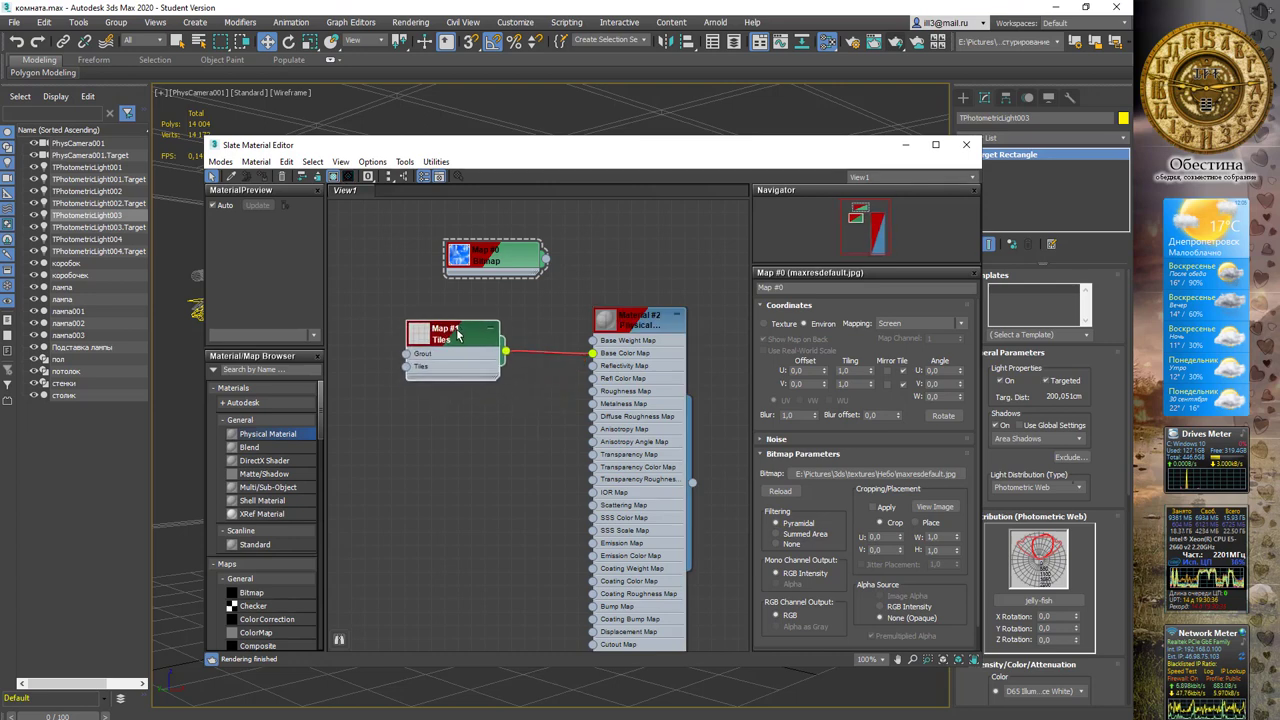
# Step: Set the Tiles map tiling to 10 in both U and V
pyautogui.doubleClick(622, 322)
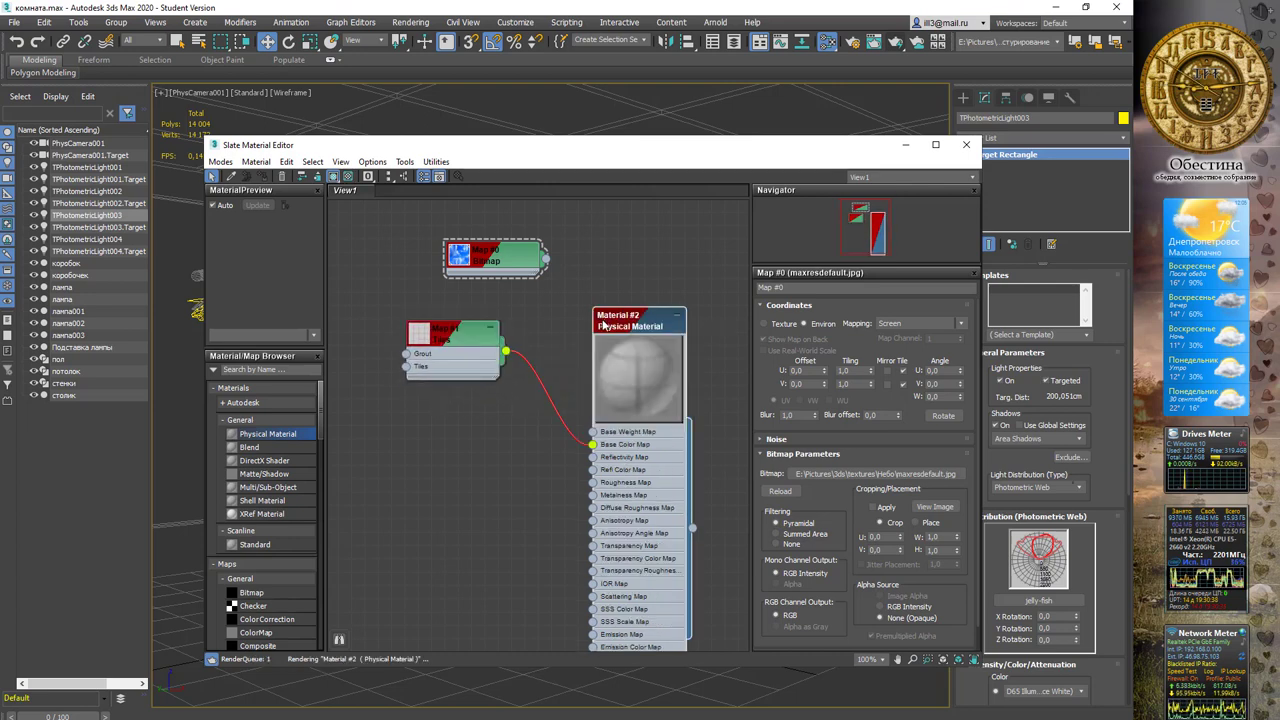
pyautogui.doubleClick(459, 335)
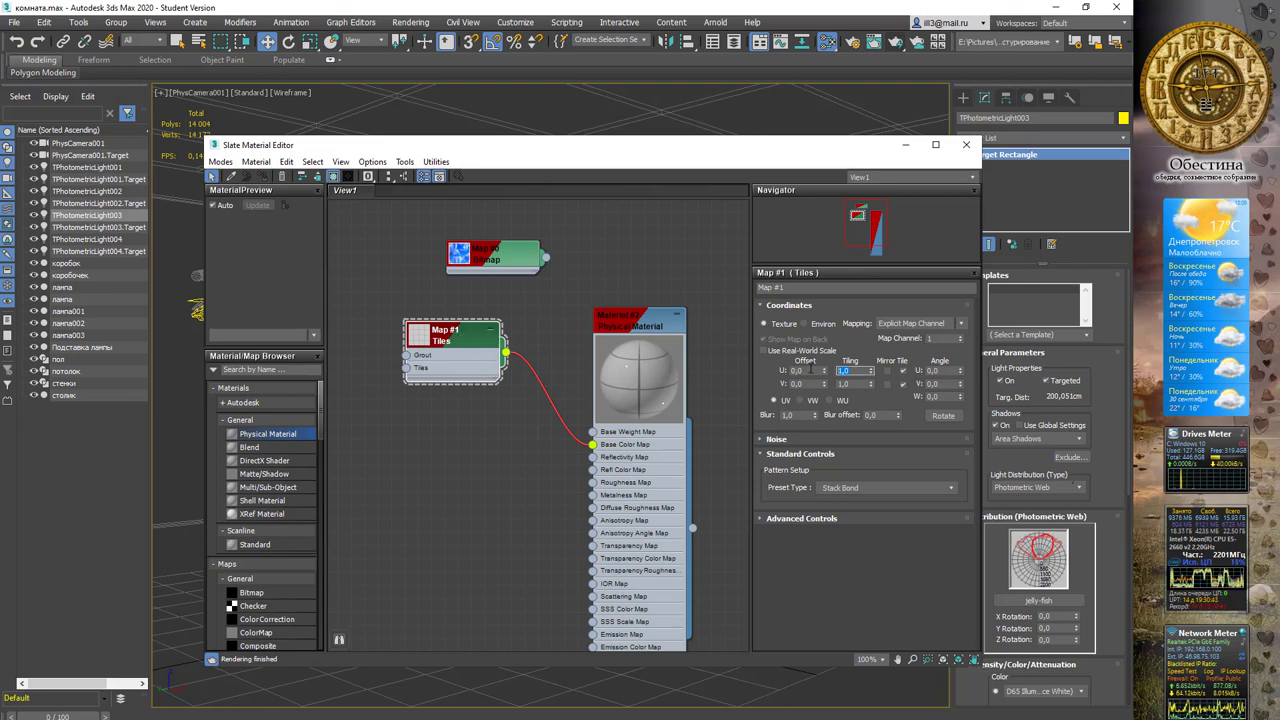
pyautogui.write('10')
pyautogui.press('Tab')
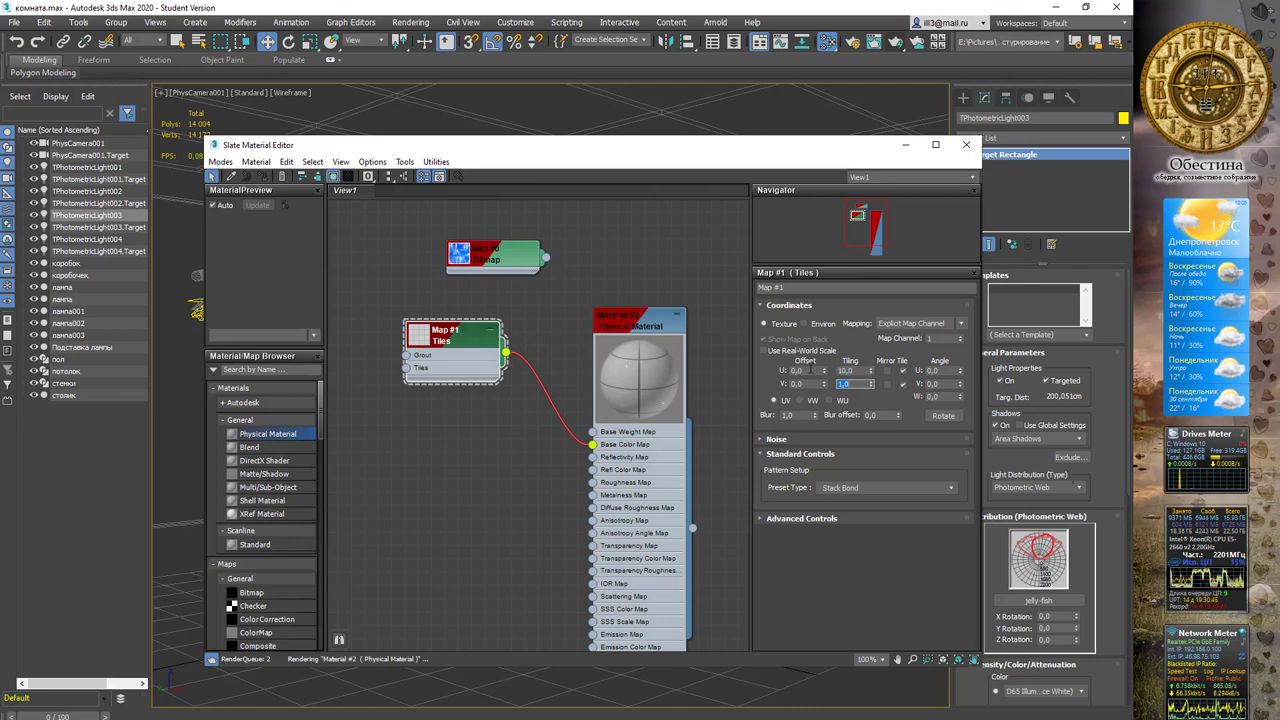
pyautogui.write('10')
pyautogui.press('Tab')
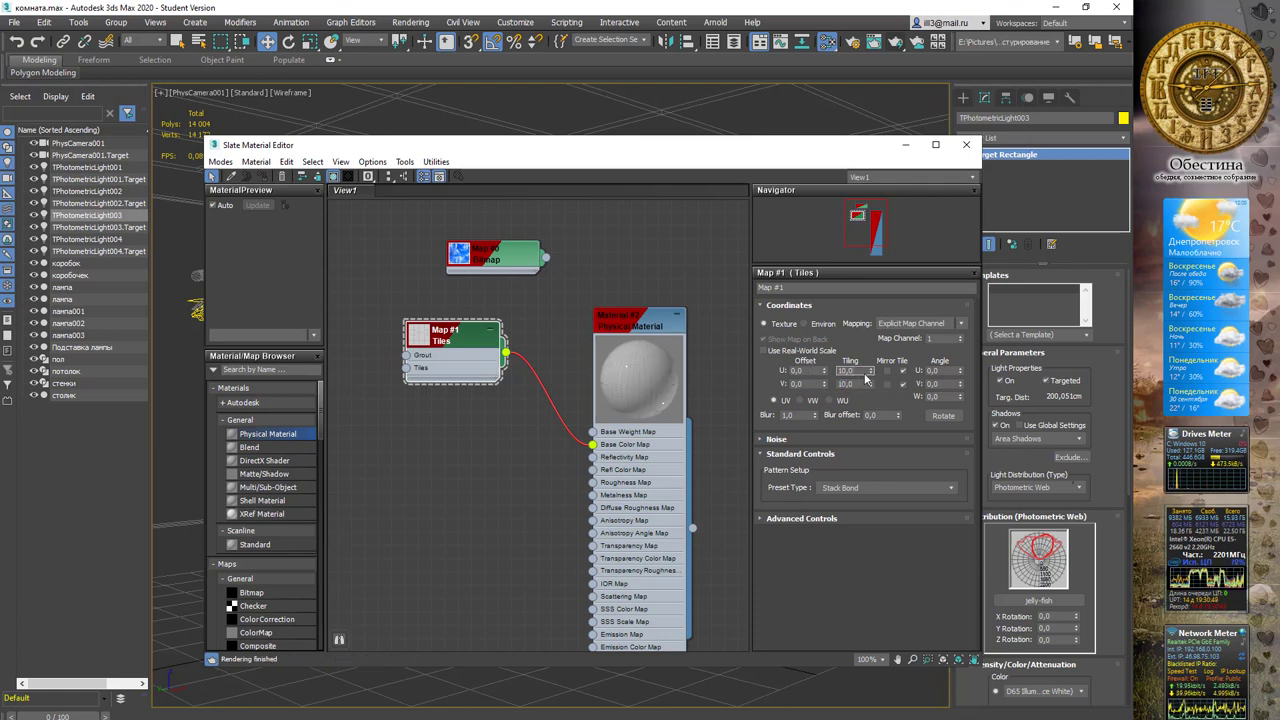
pyautogui.doubleClick(634, 325)
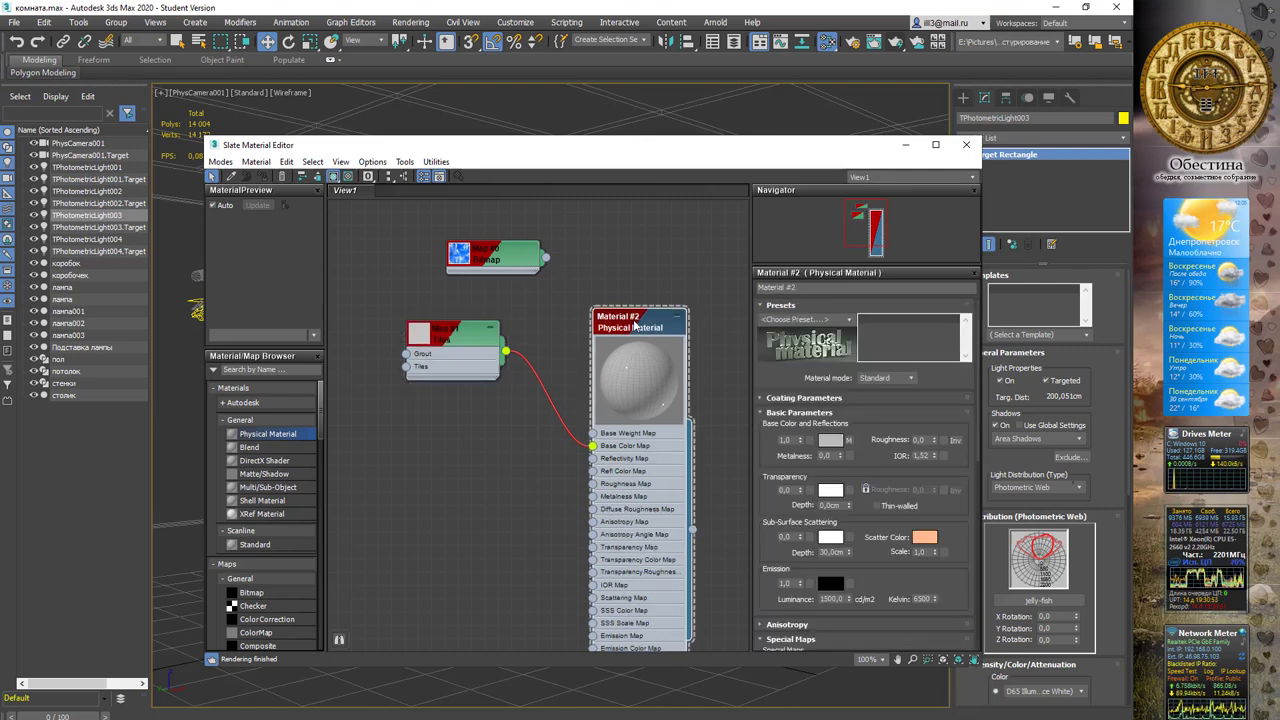
pyautogui.moveTo(634, 146); pyautogui.dragTo(620, 500)
pyautogui.click(435, 288)
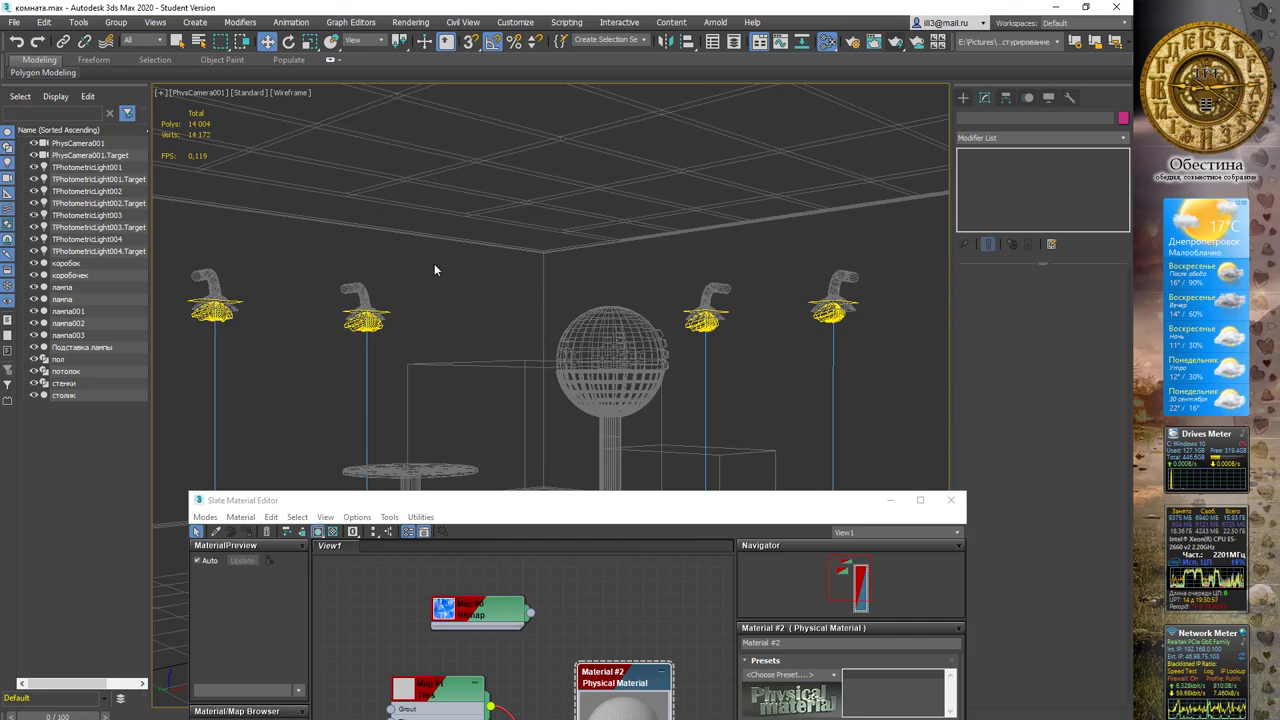
# Step: Assign Material #2 to the walls object стенки and start a production render of the camera view
pyautogui.click(542, 283)
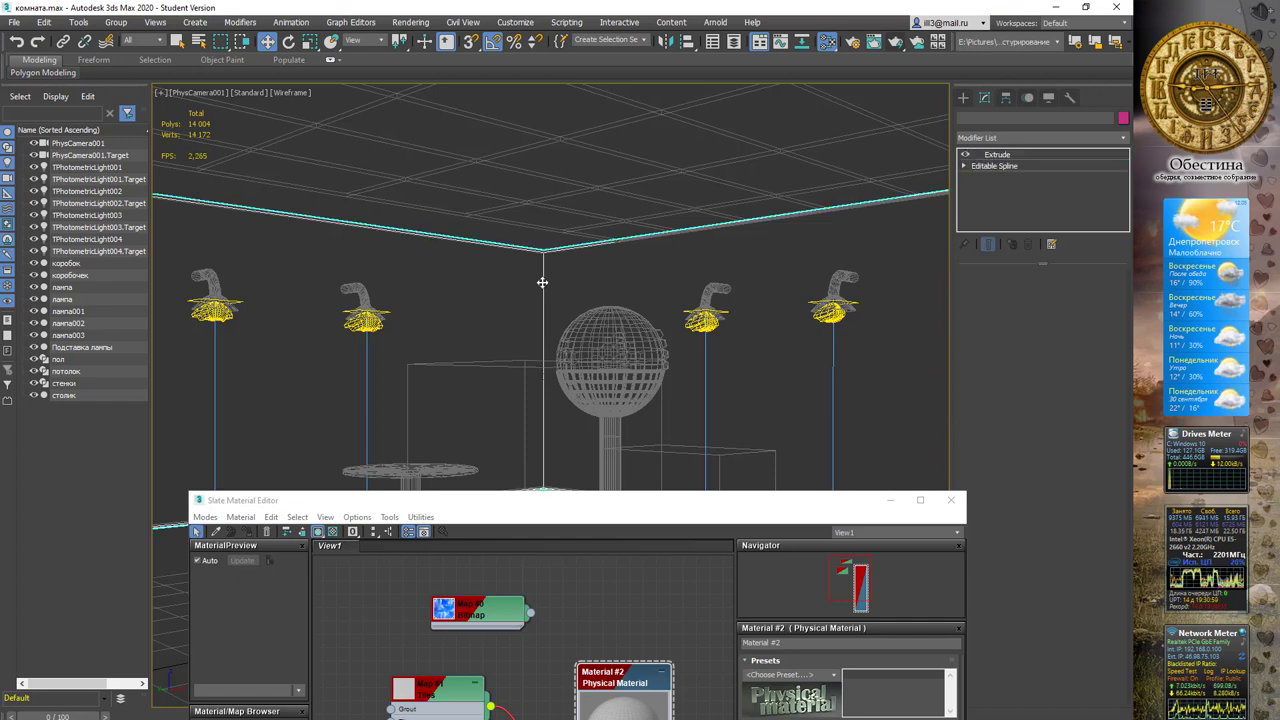
pyautogui.click(690, 518)
pyautogui.moveTo(701, 511); pyautogui.dragTo(695, 383)
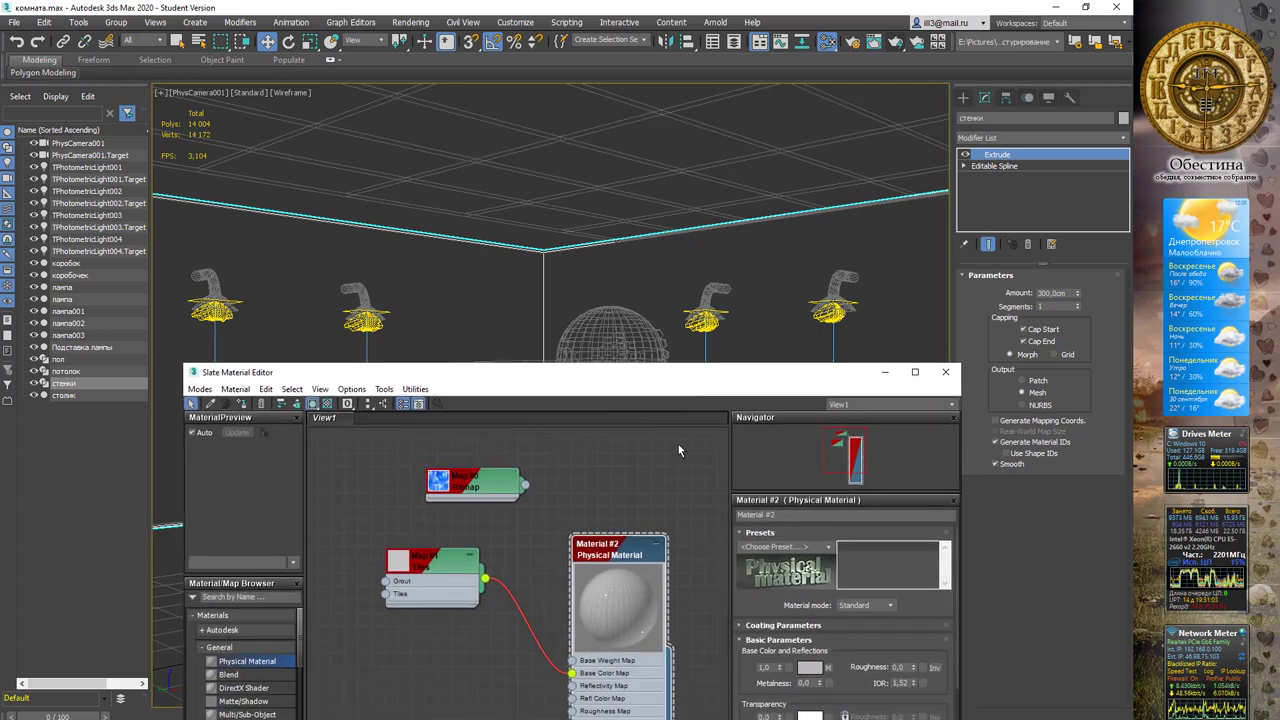
pyautogui.rightClick(630, 553)
pyautogui.click(697, 226)
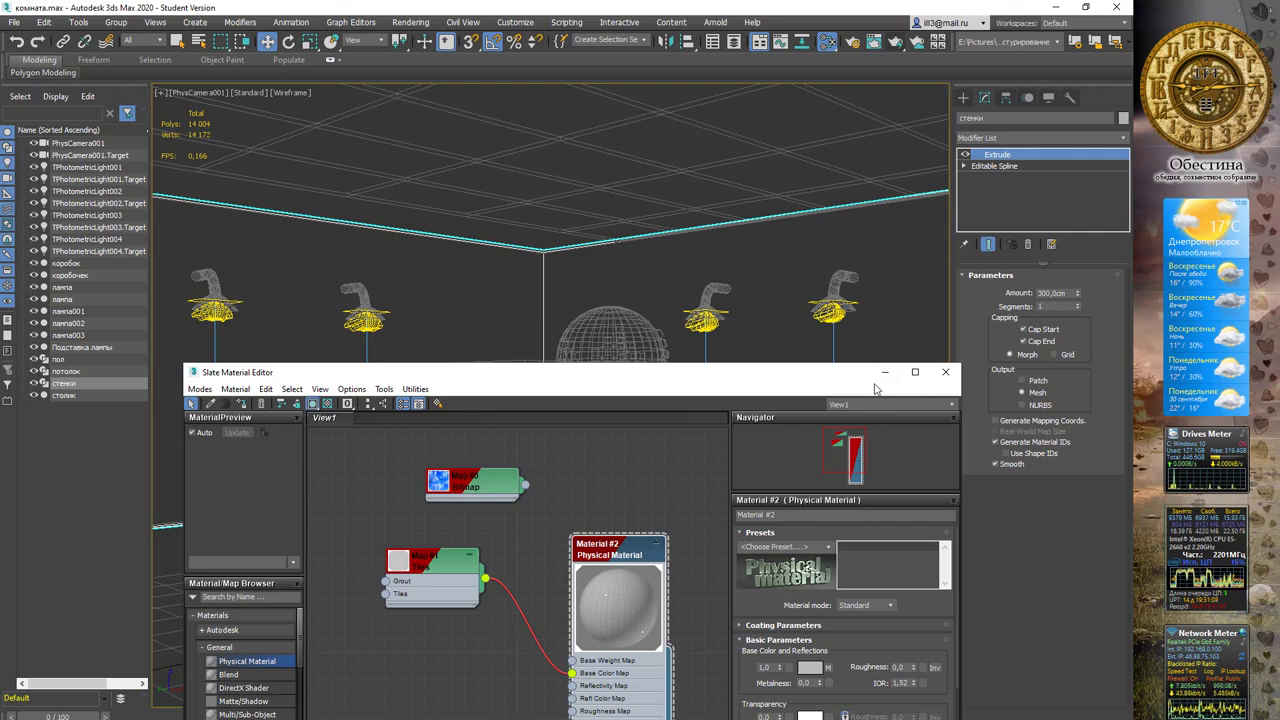
pyautogui.click(884, 373)
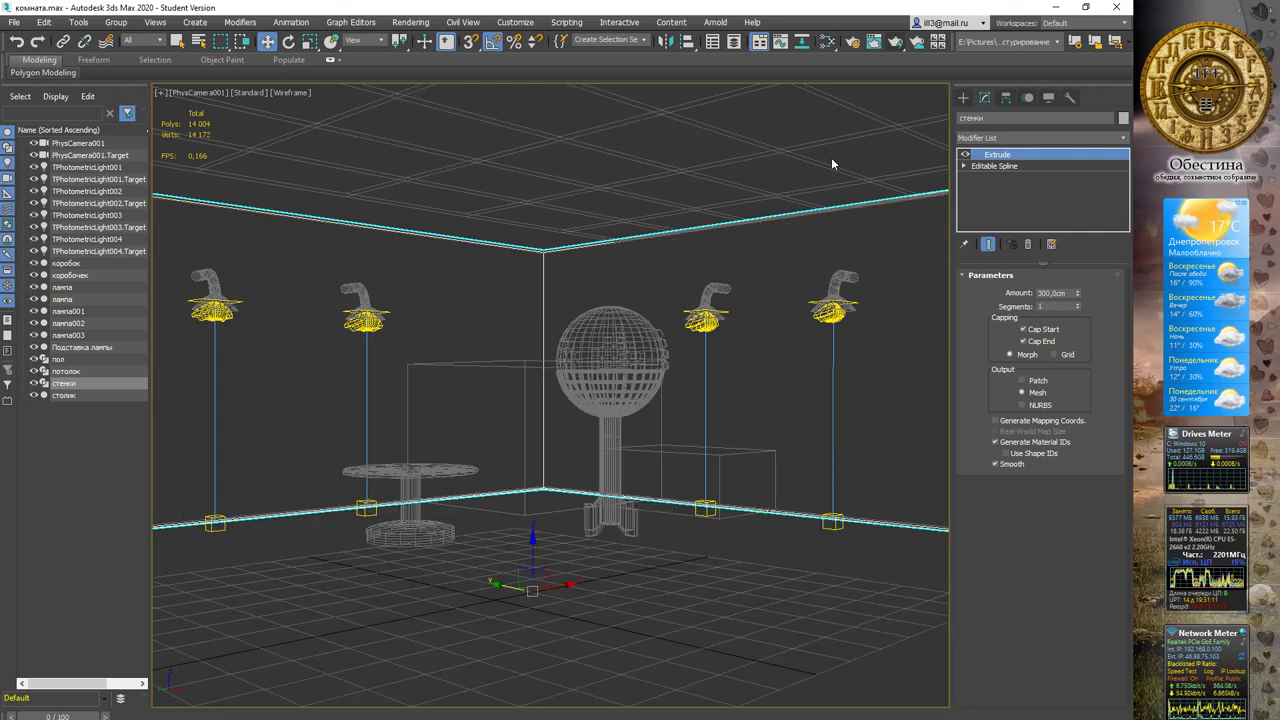
pyautogui.click(895, 41)
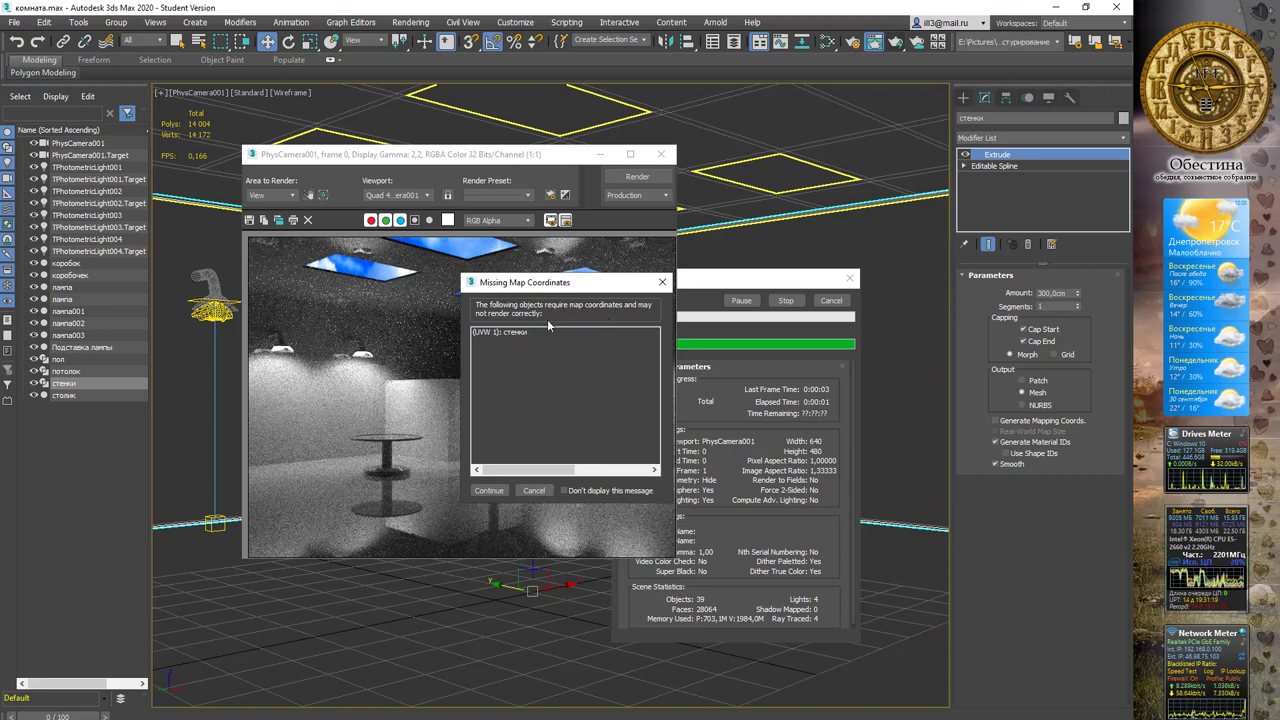
# Step: Continue past the Missing Map Coordinates warning for стенки, then close the frame buffer and cancel the render
pyautogui.click(527, 331)
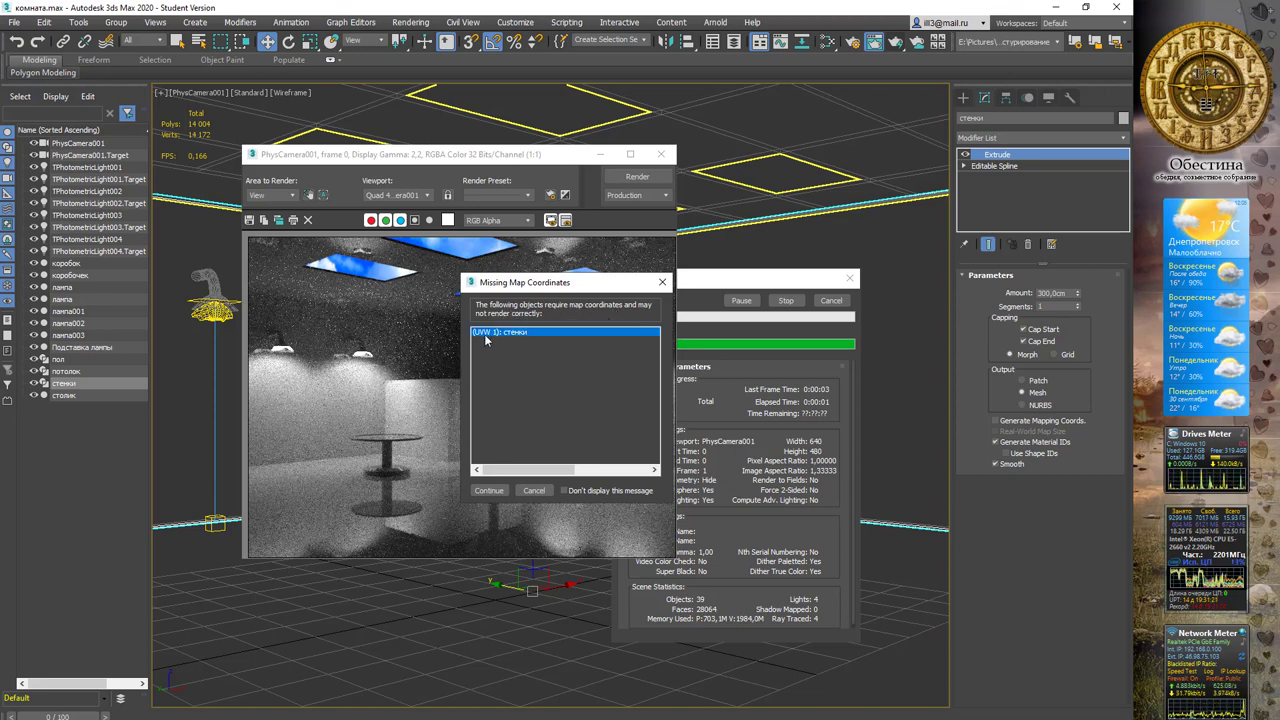
pyautogui.click(501, 490)
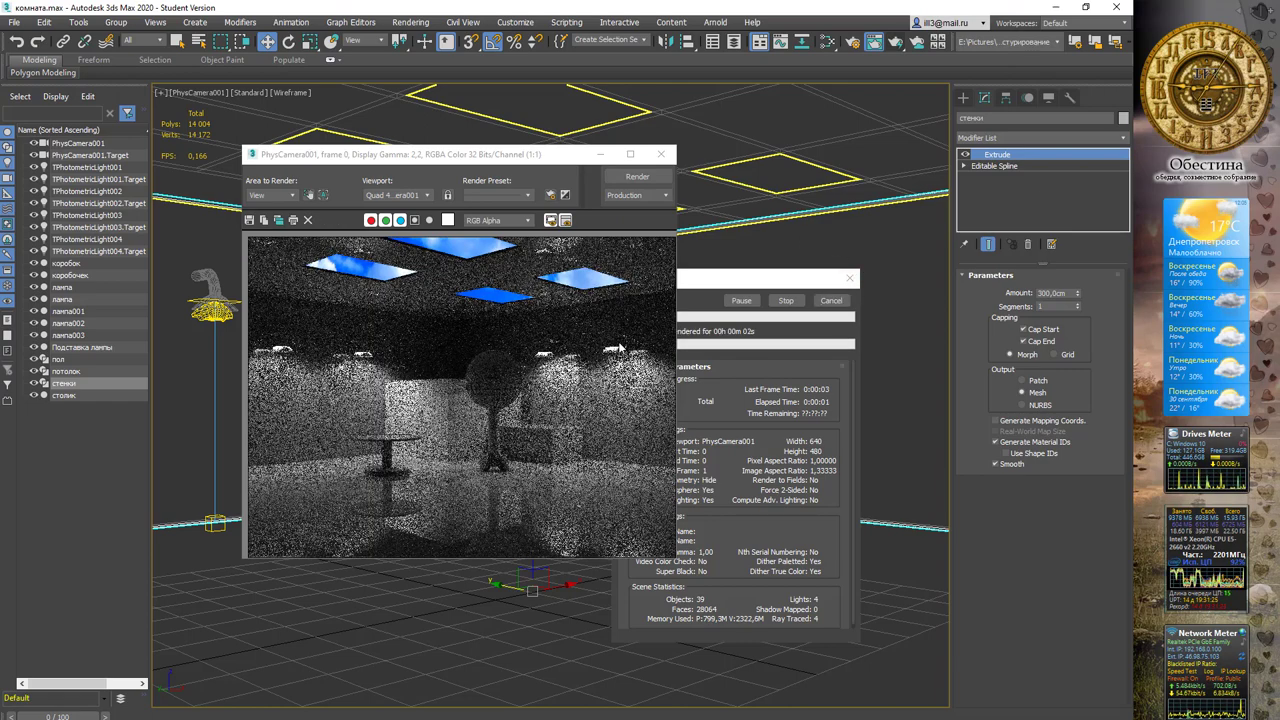
pyautogui.click(663, 156)
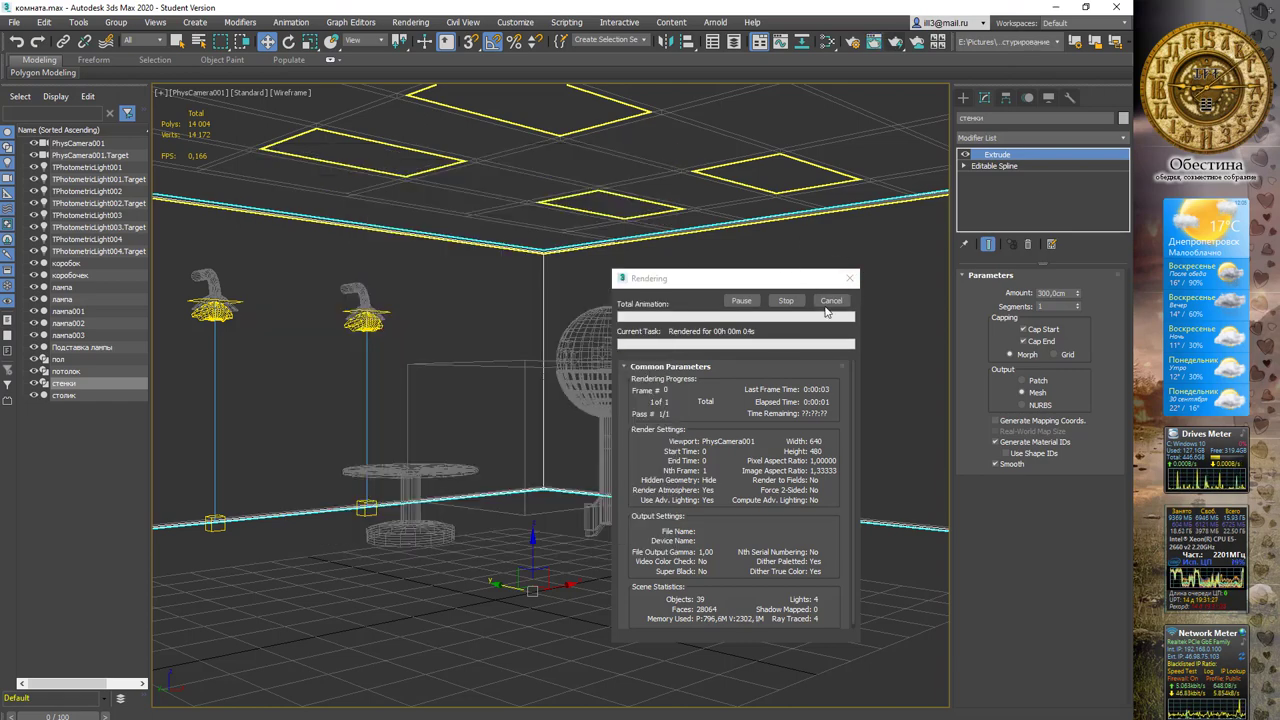
pyautogui.click(830, 303)
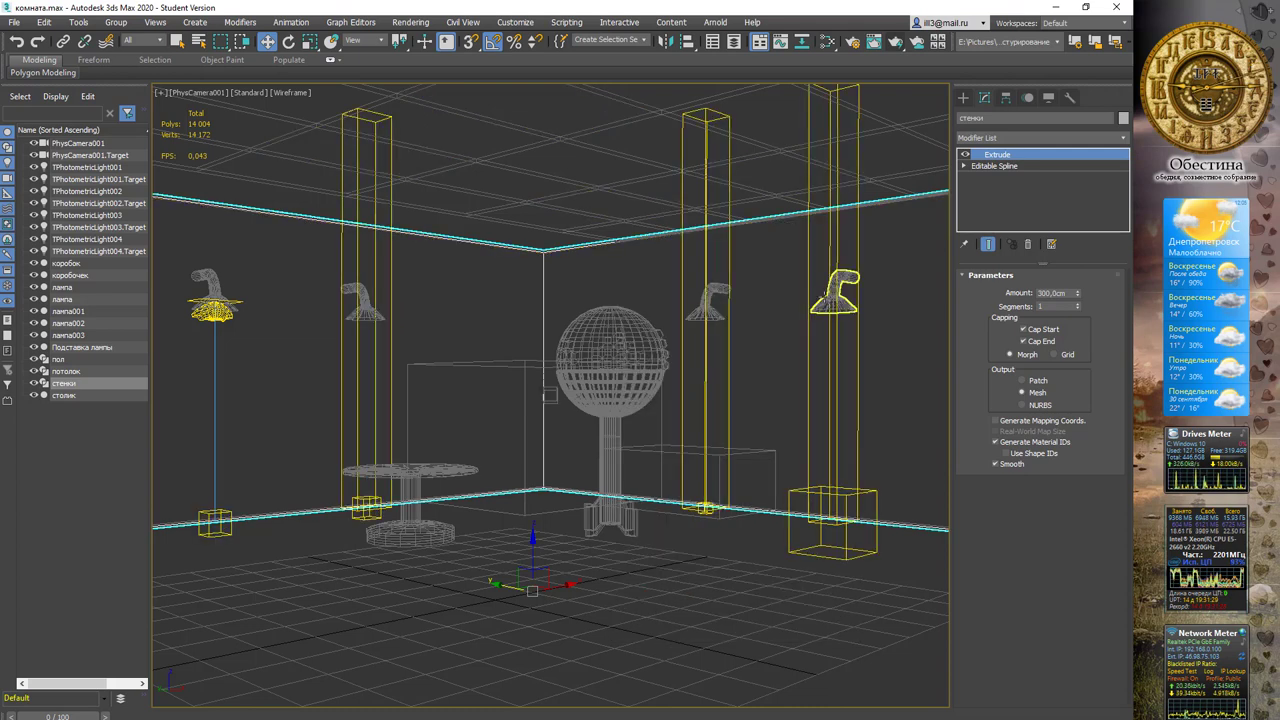
pyautogui.click(508, 273)
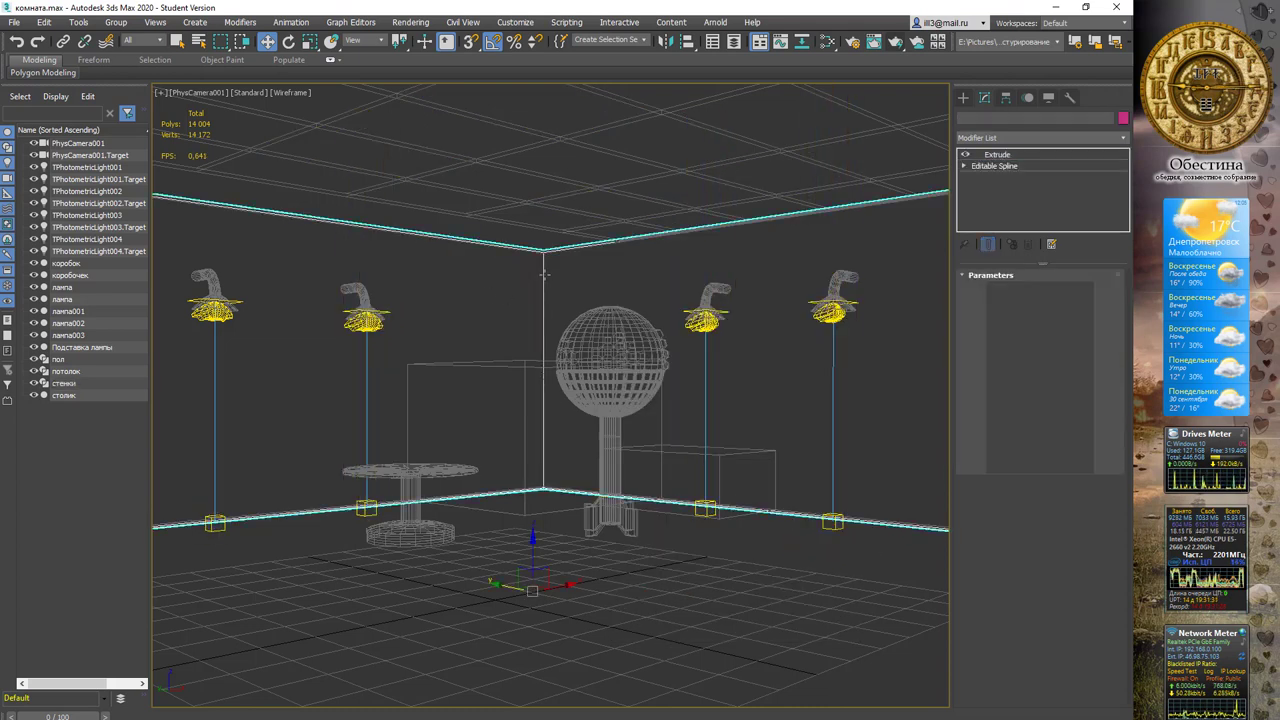
# Step: Give стенки a UVW Map modifier with Box mapping at 9000 cm, dismissing an error dialog
pyautogui.click(1124, 139)
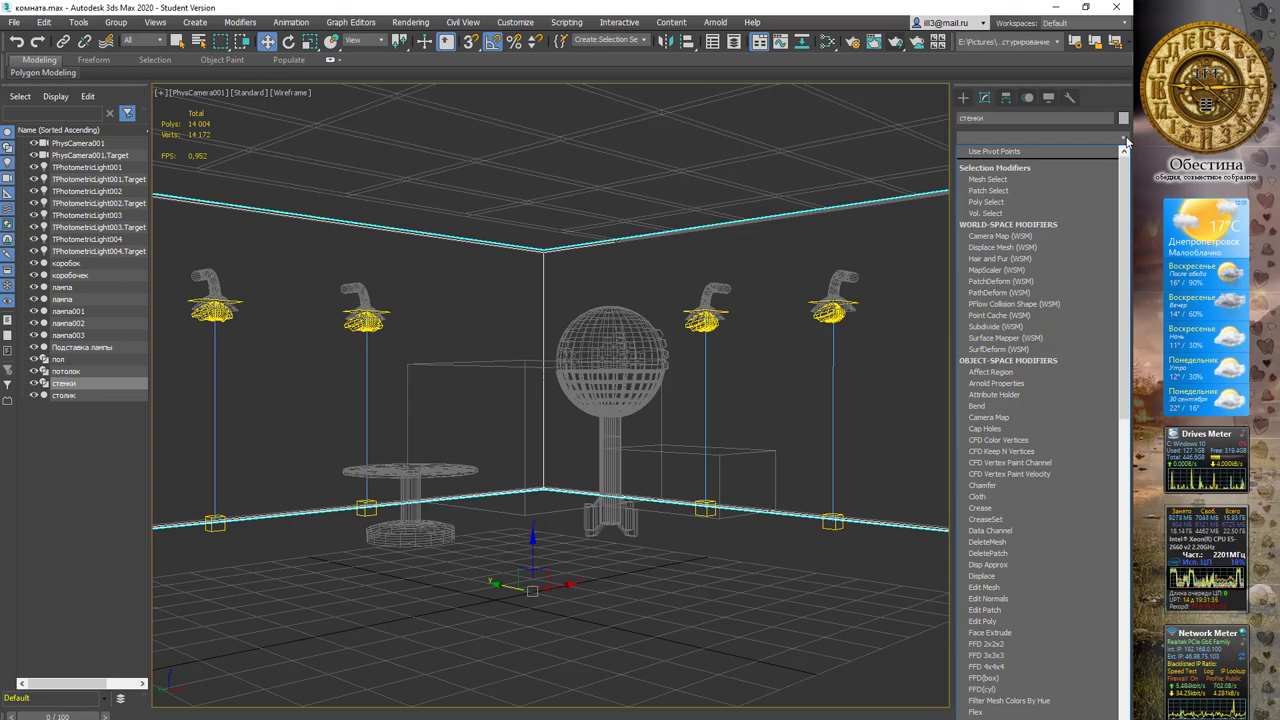
pyautogui.scroll(-2, 1124, 142)
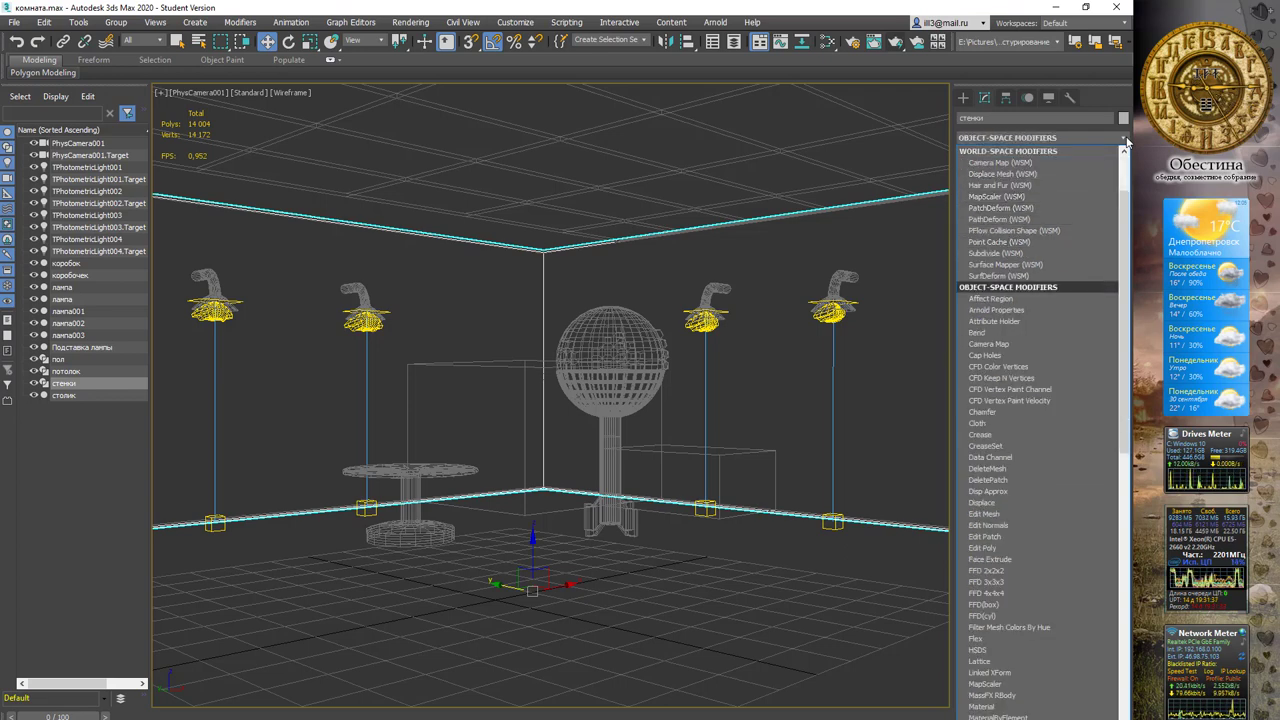
pyautogui.scroll(-5, 1124, 142)
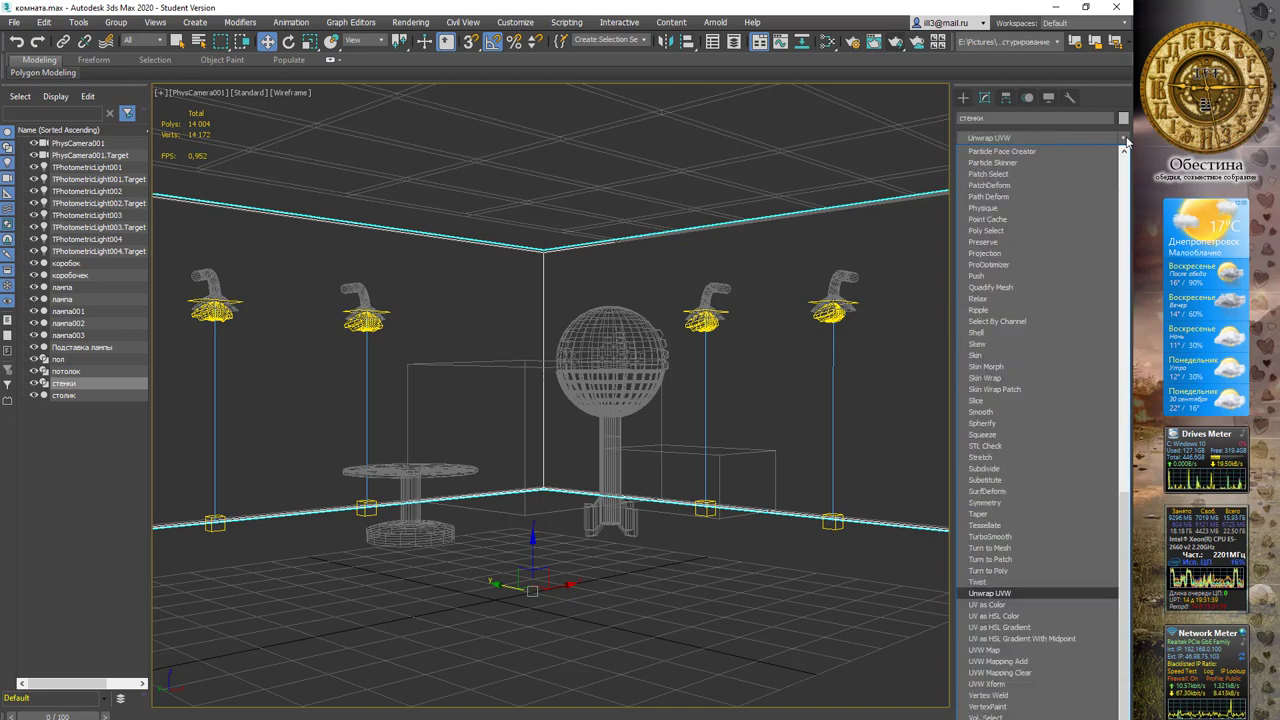
pyautogui.press('Return')
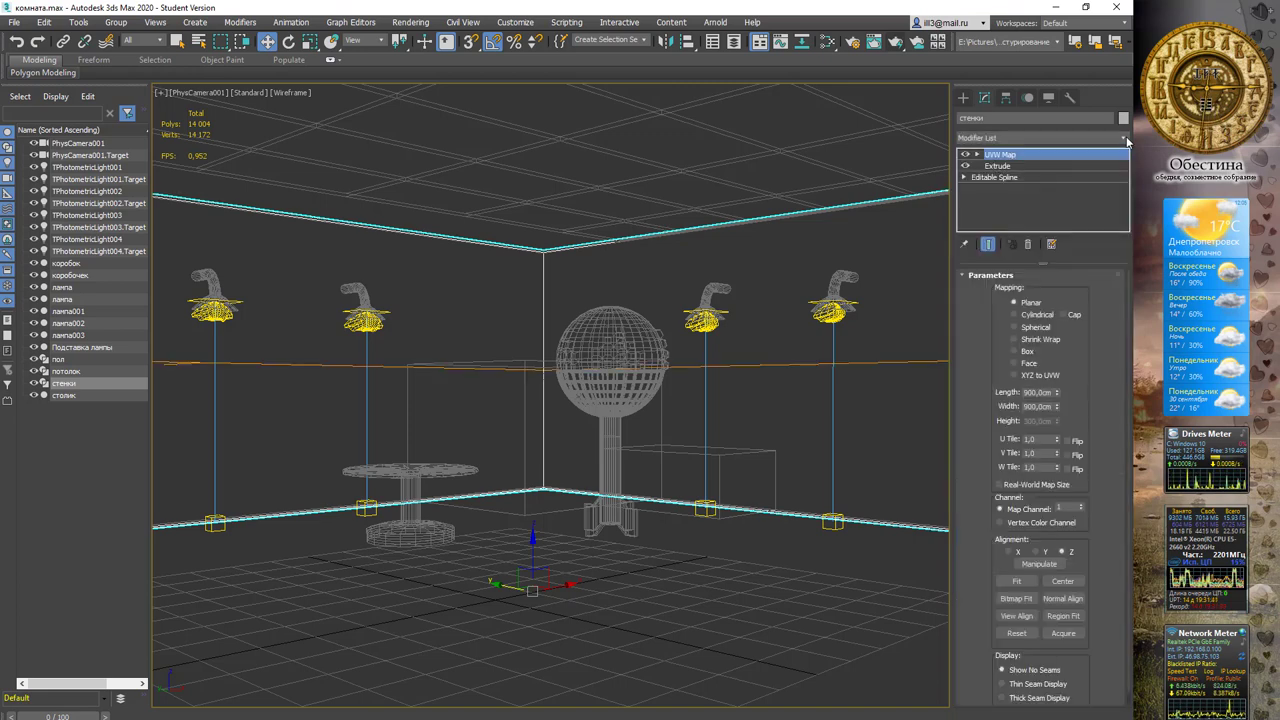
pyautogui.click(1025, 354)
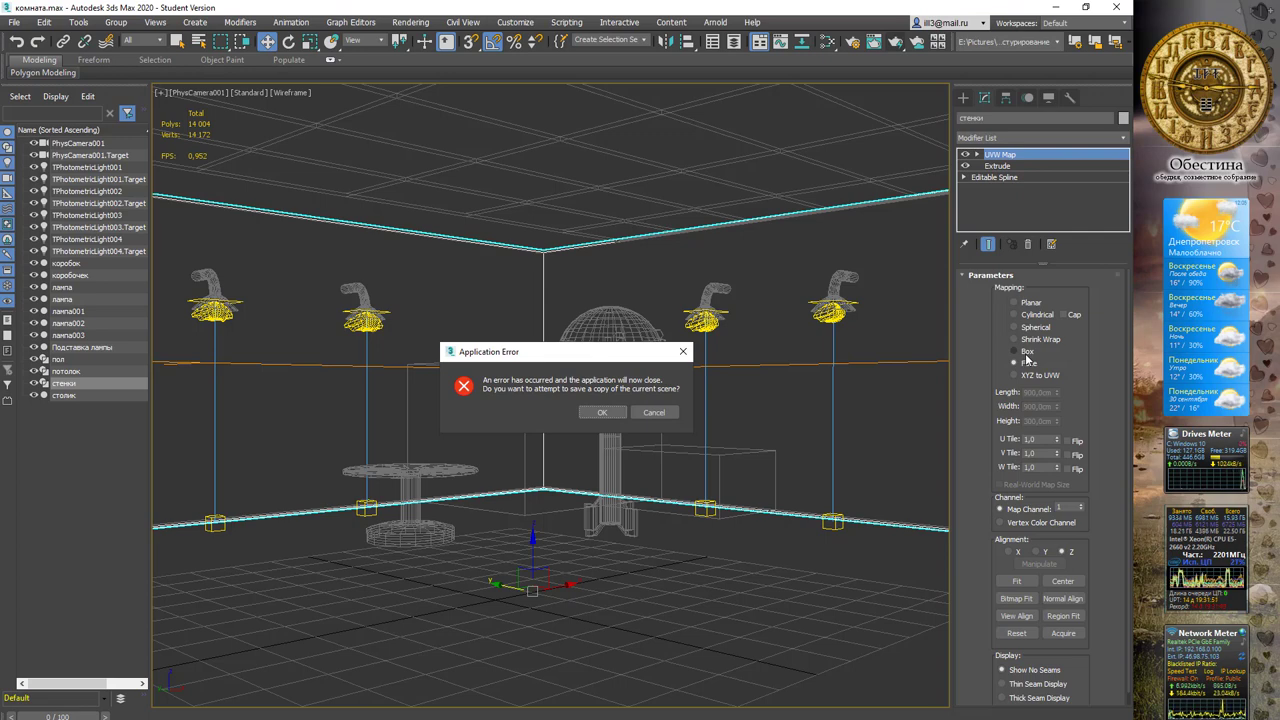
pyautogui.click(655, 413)
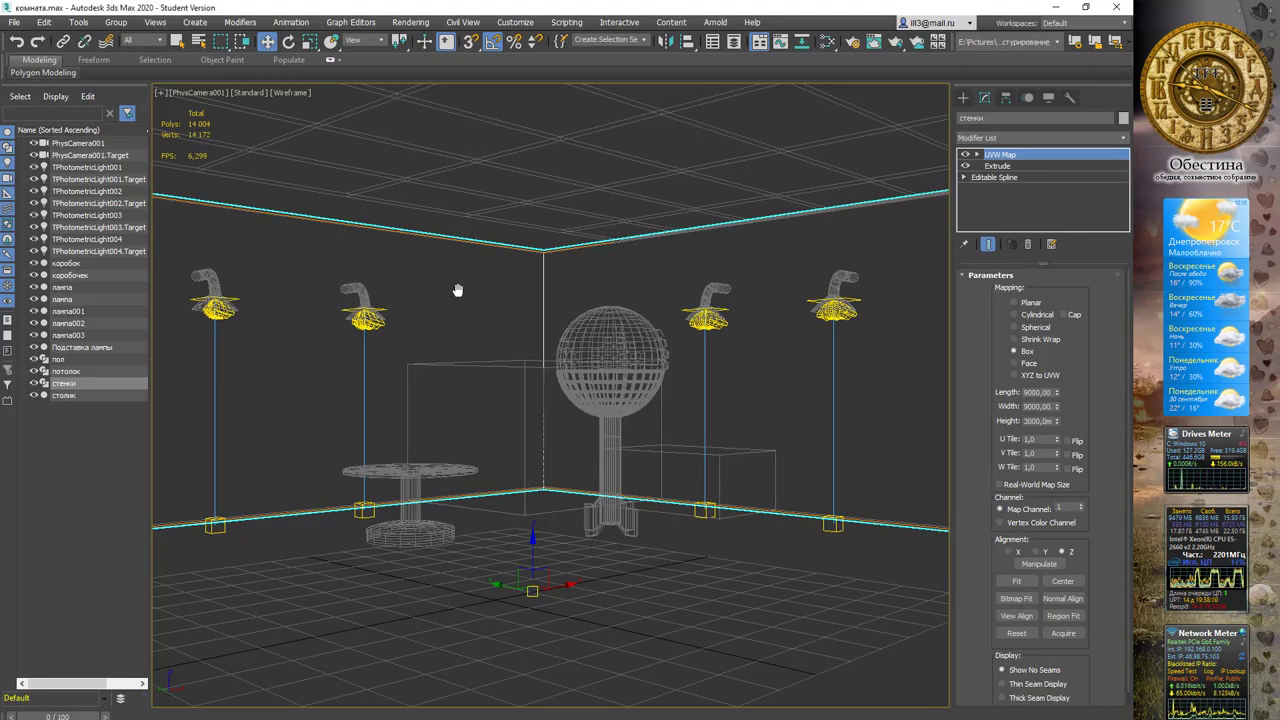
# Step: Create Physical Material #3 with a Noise map driving its Base Color
pyautogui.press('m')
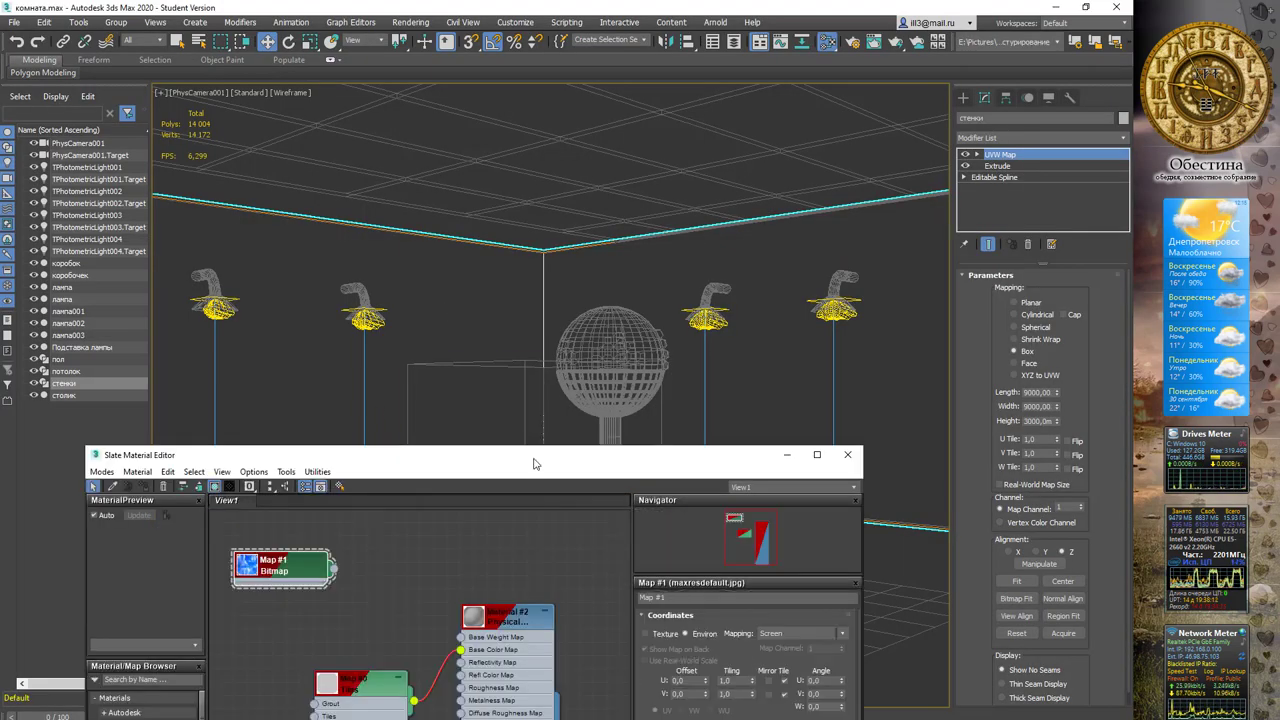
pyautogui.moveTo(515, 464); pyautogui.dragTo(632, 191)
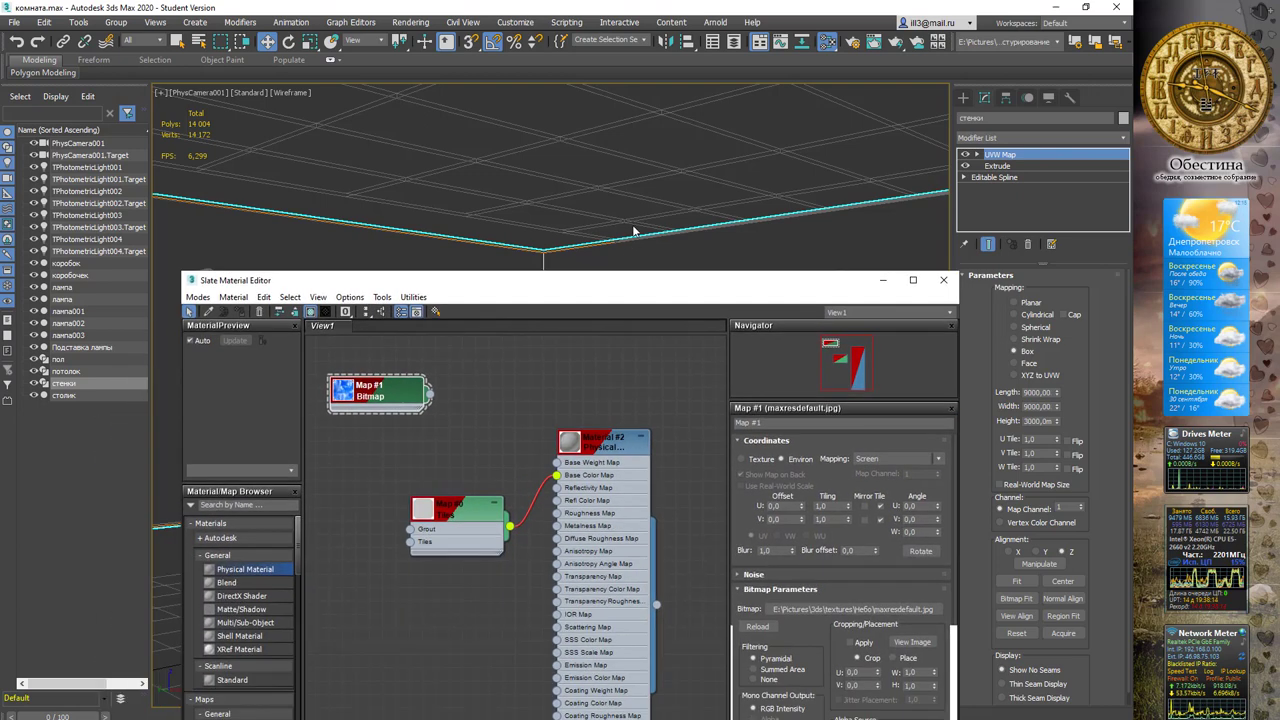
pyautogui.moveTo(658, 297)
pyautogui.mouseDown(button='middle')
pyautogui.moveTo(591, 320)
pyautogui.moveTo(500, 286)
pyautogui.moveTo(517, 296)
pyautogui.mouseUp(button='middle')
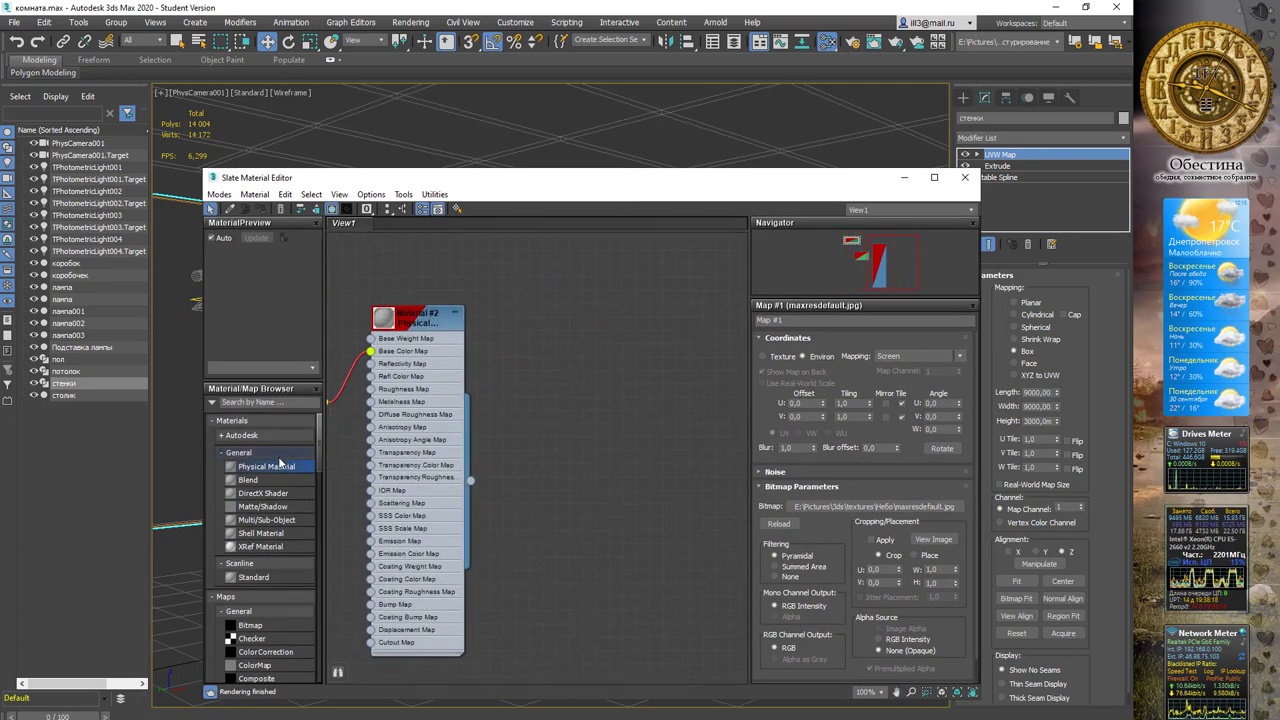
pyautogui.moveTo(636, 326); pyautogui.dragTo(632, 322)
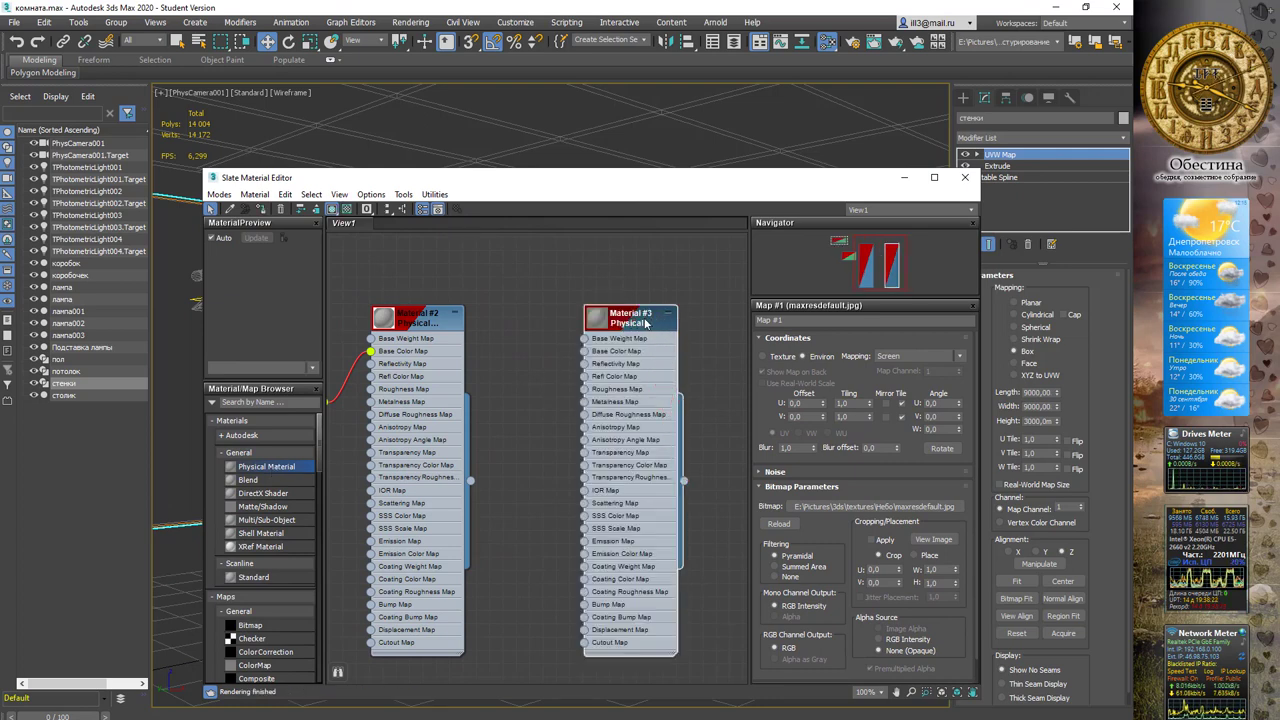
pyautogui.moveTo(632, 322)
pyautogui.mouseDown()
pyautogui.moveTo(667, 312)
pyautogui.moveTo(567, 393)
pyautogui.mouseUp()
pyautogui.moveTo(604, 397)
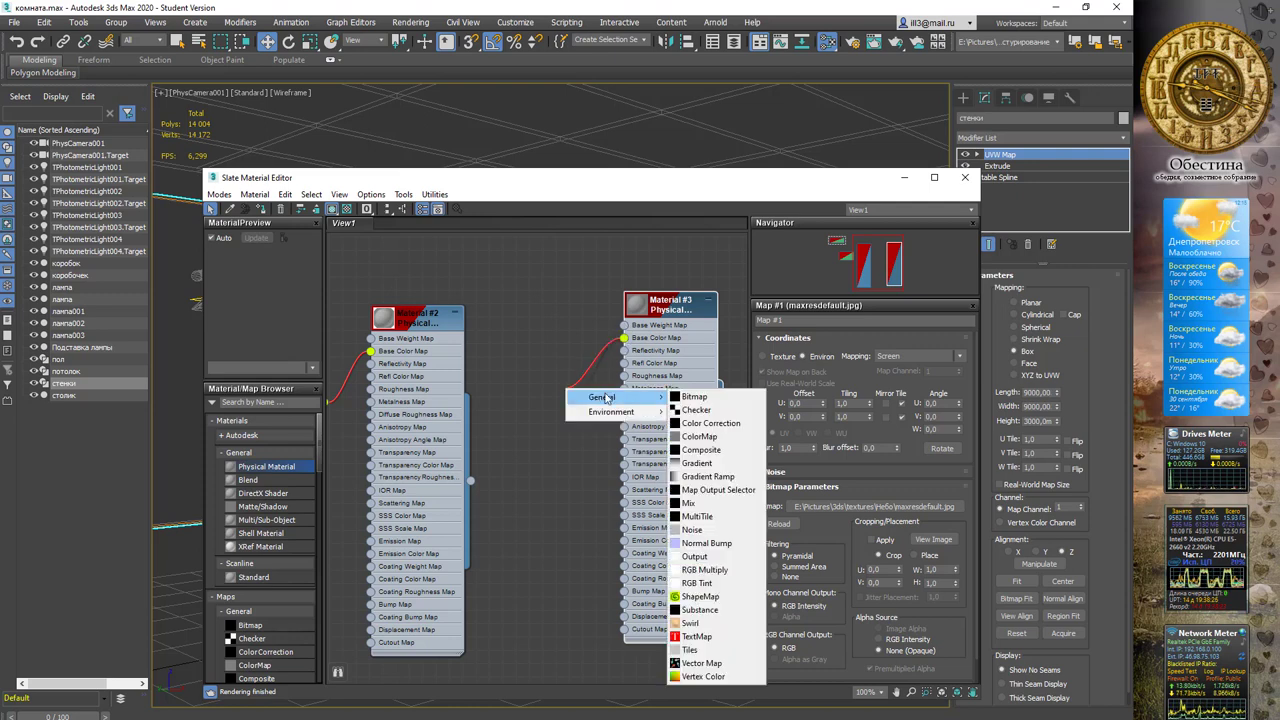
pyautogui.click(697, 531)
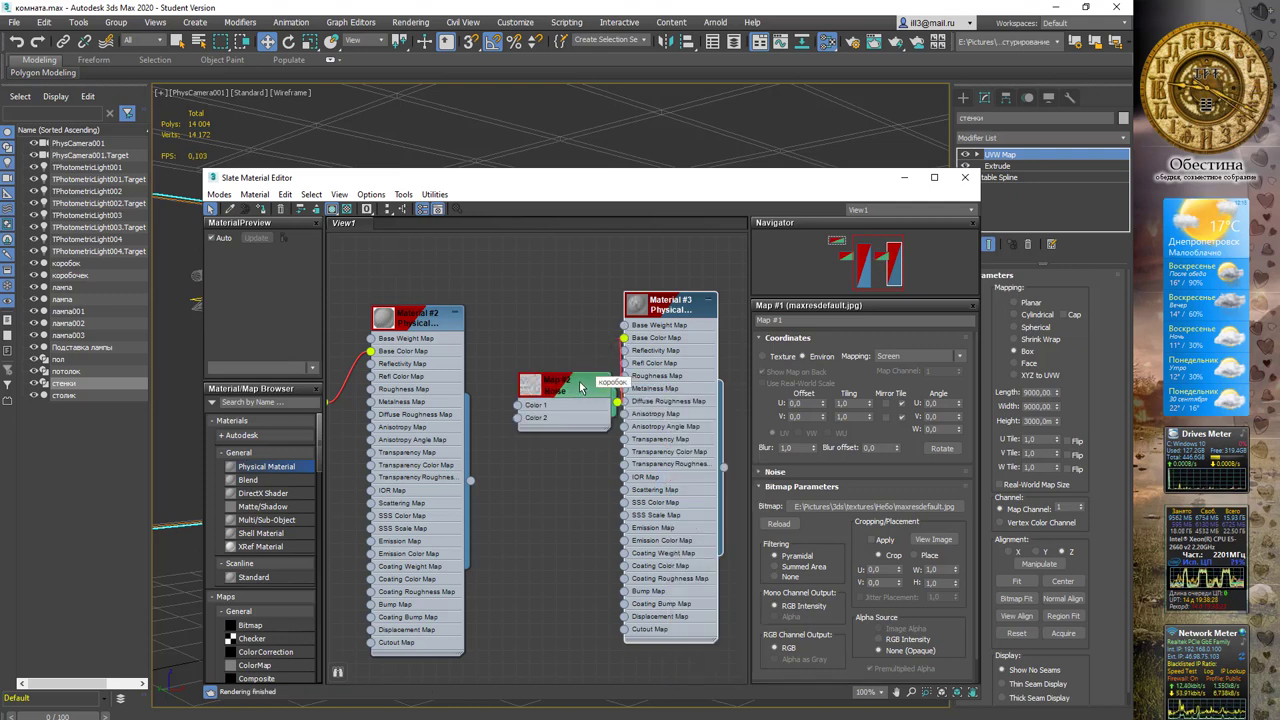
pyautogui.doubleClick(637, 305)
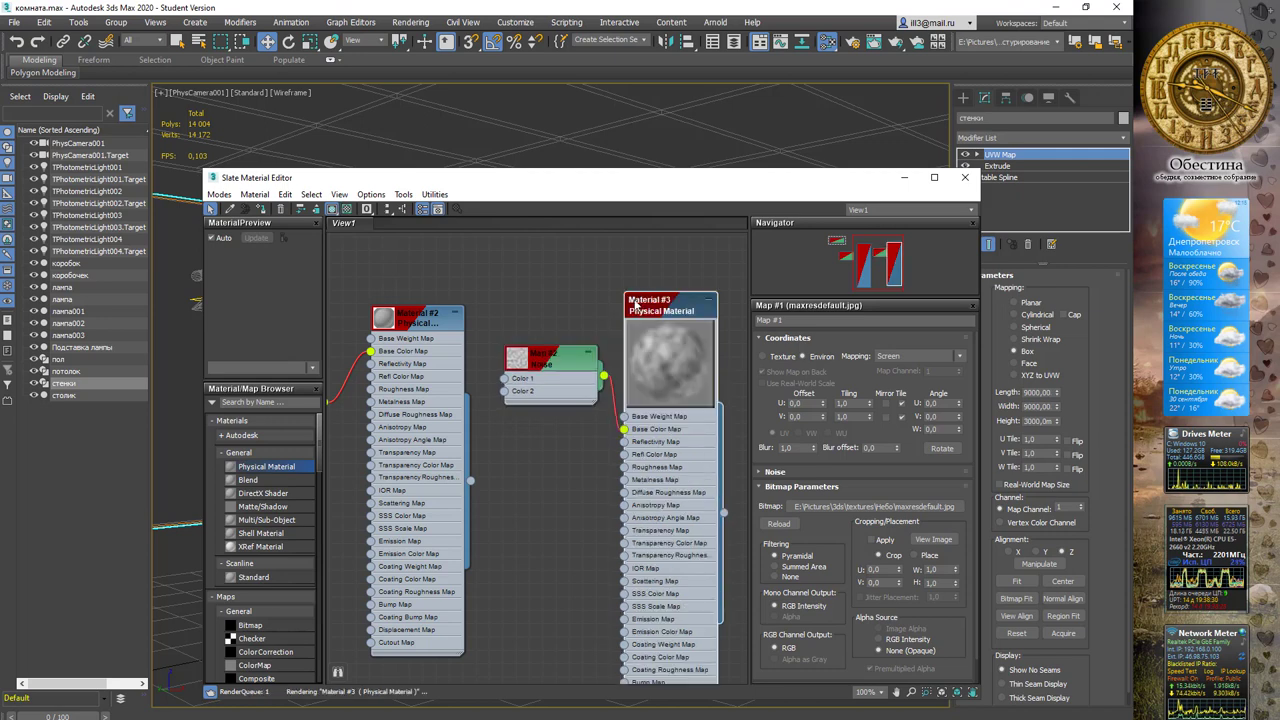
pyautogui.moveTo(678, 310); pyautogui.dragTo(663, 270)
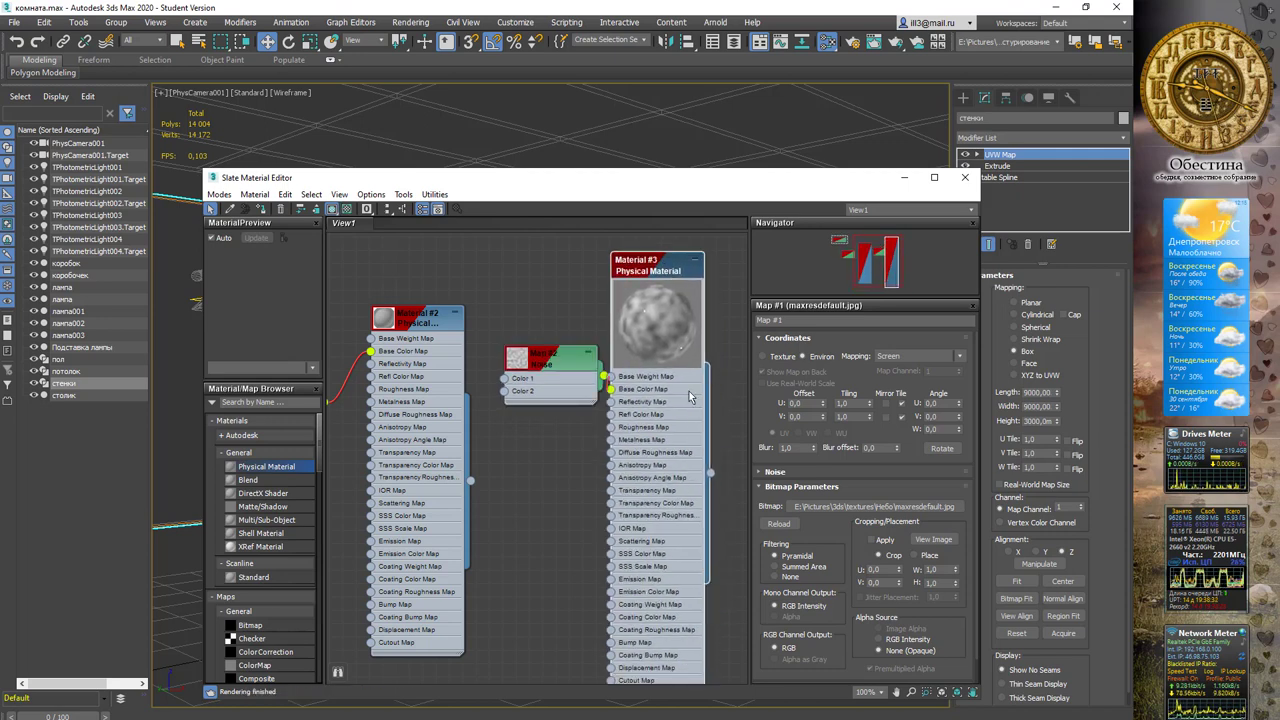
pyautogui.moveTo(469, 334); pyautogui.dragTo(570, 291, button='middle')
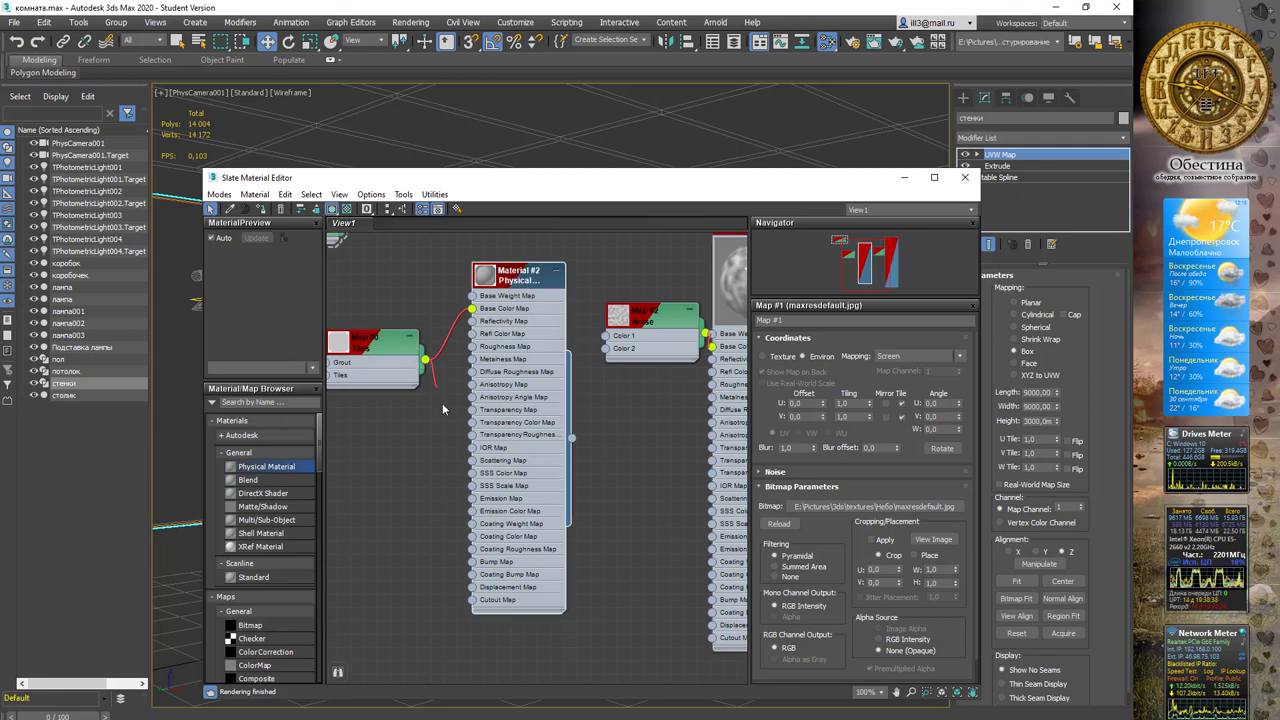
# Step: Wire the Tiles map into Material #2's Bump Map and arrange the Noise node between the materials
pyautogui.moveTo(442, 403); pyautogui.dragTo(471, 562)
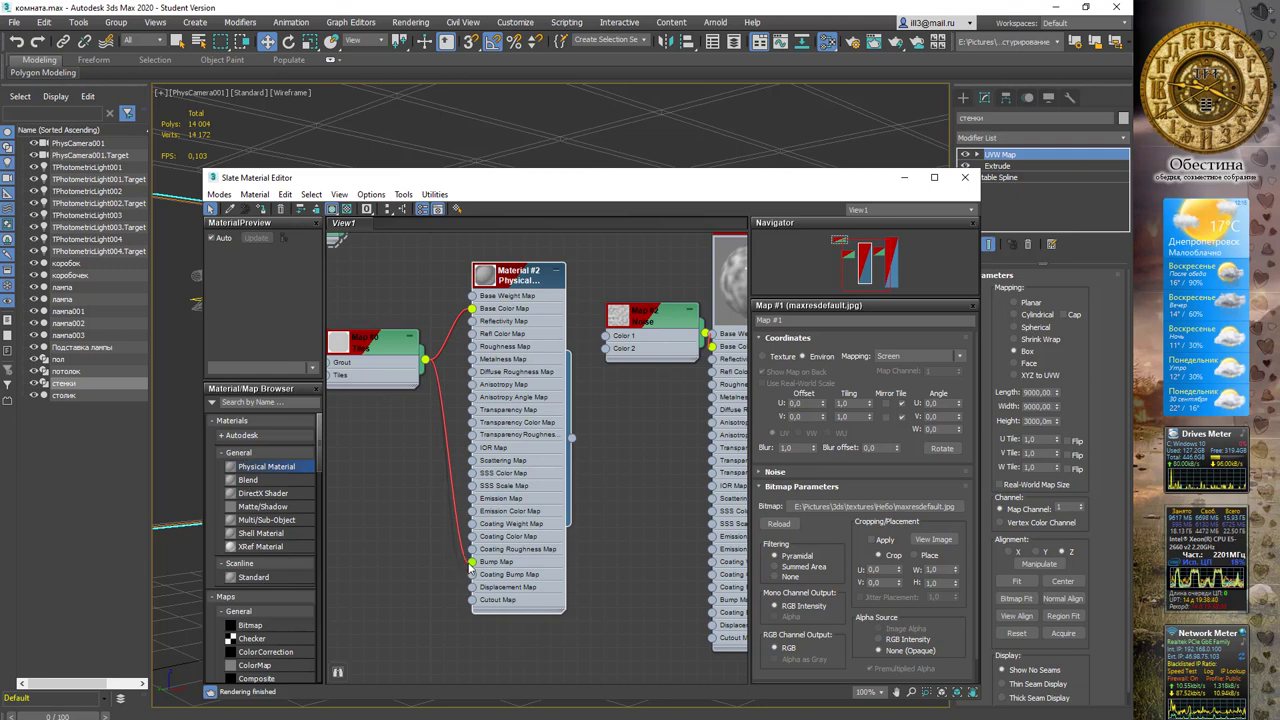
pyautogui.moveTo(652, 400); pyautogui.dragTo(529, 407, button='middle')
pyautogui.moveTo(553, 325)
pyautogui.mouseDown()
pyautogui.moveTo(523, 310)
pyautogui.moveTo(585, 601)
pyautogui.moveTo(602, 608)
pyautogui.mouseUp()
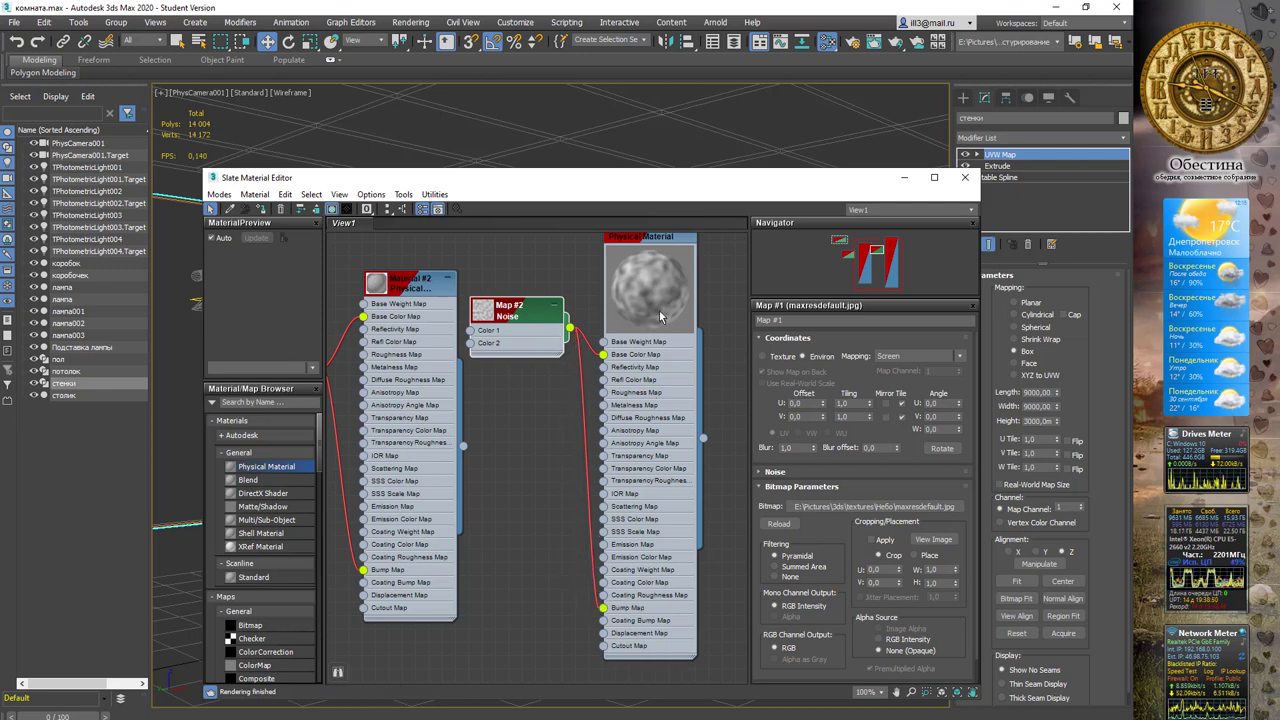
pyautogui.moveTo(677, 242); pyautogui.dragTo(691, 255)
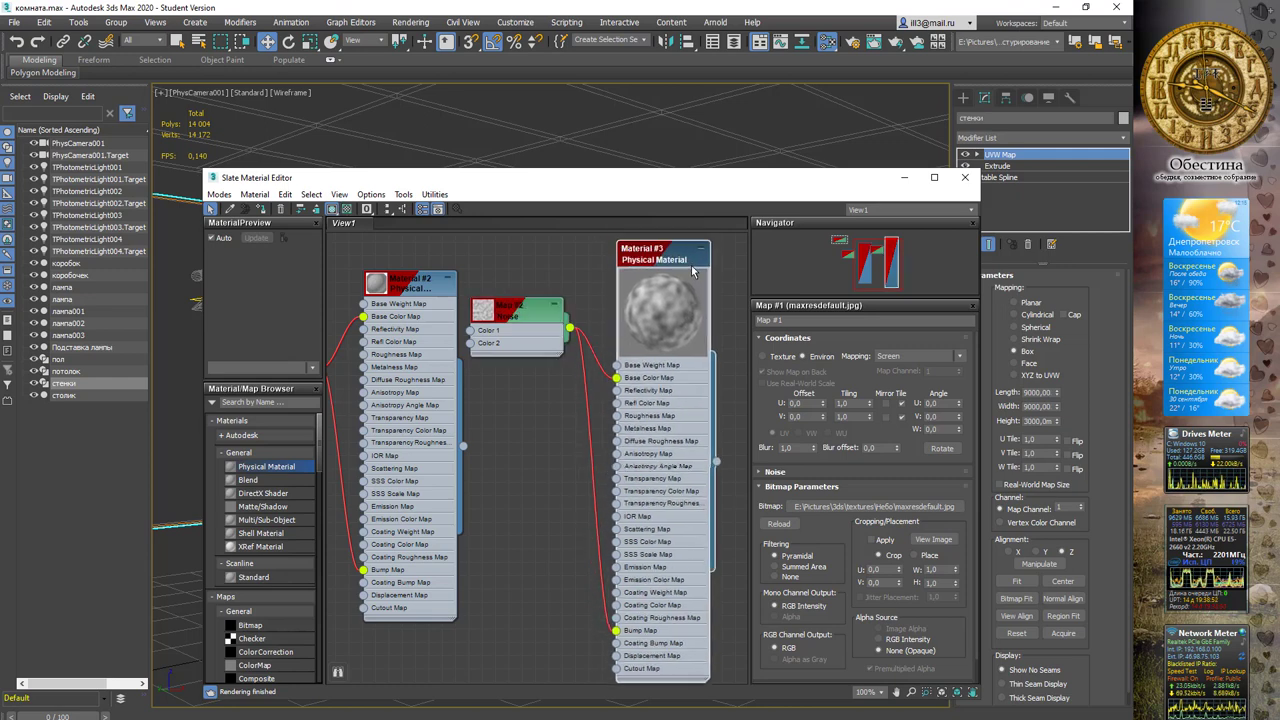
pyautogui.moveTo(525, 319)
pyautogui.mouseDown()
pyautogui.moveTo(542, 371)
pyautogui.moveTo(539, 453)
pyautogui.mouseUp()
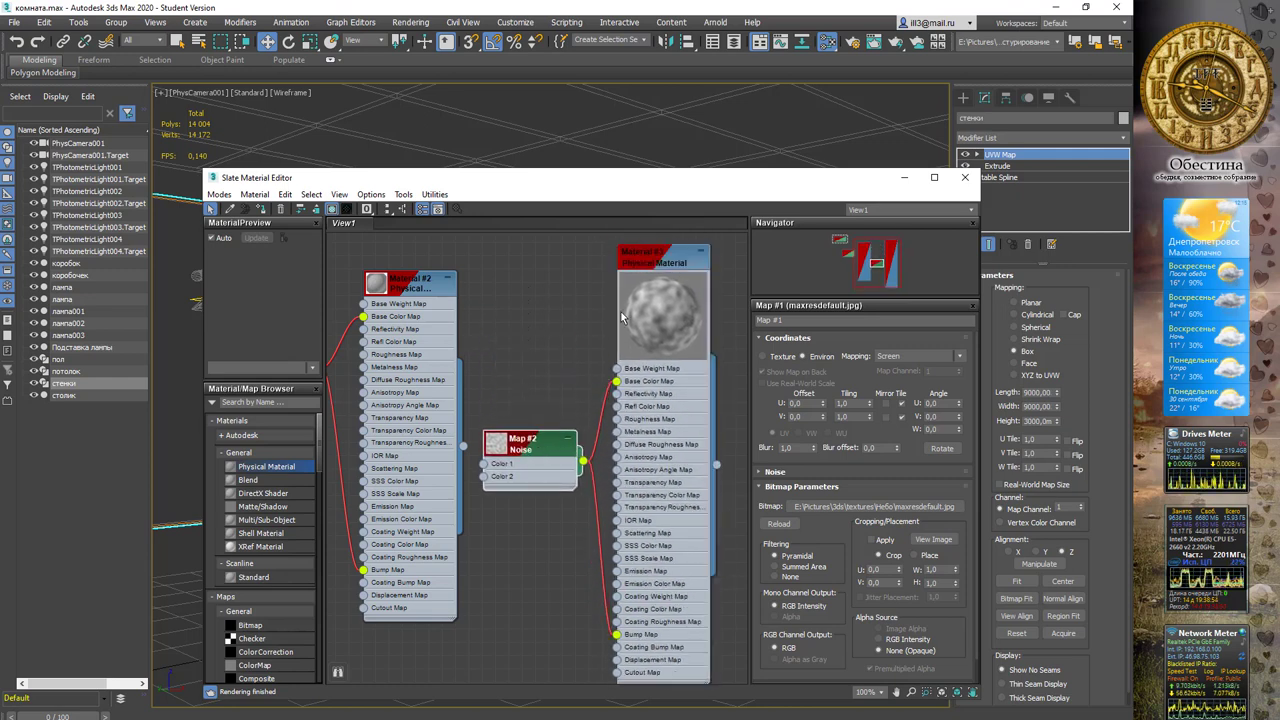
pyautogui.click(665, 258)
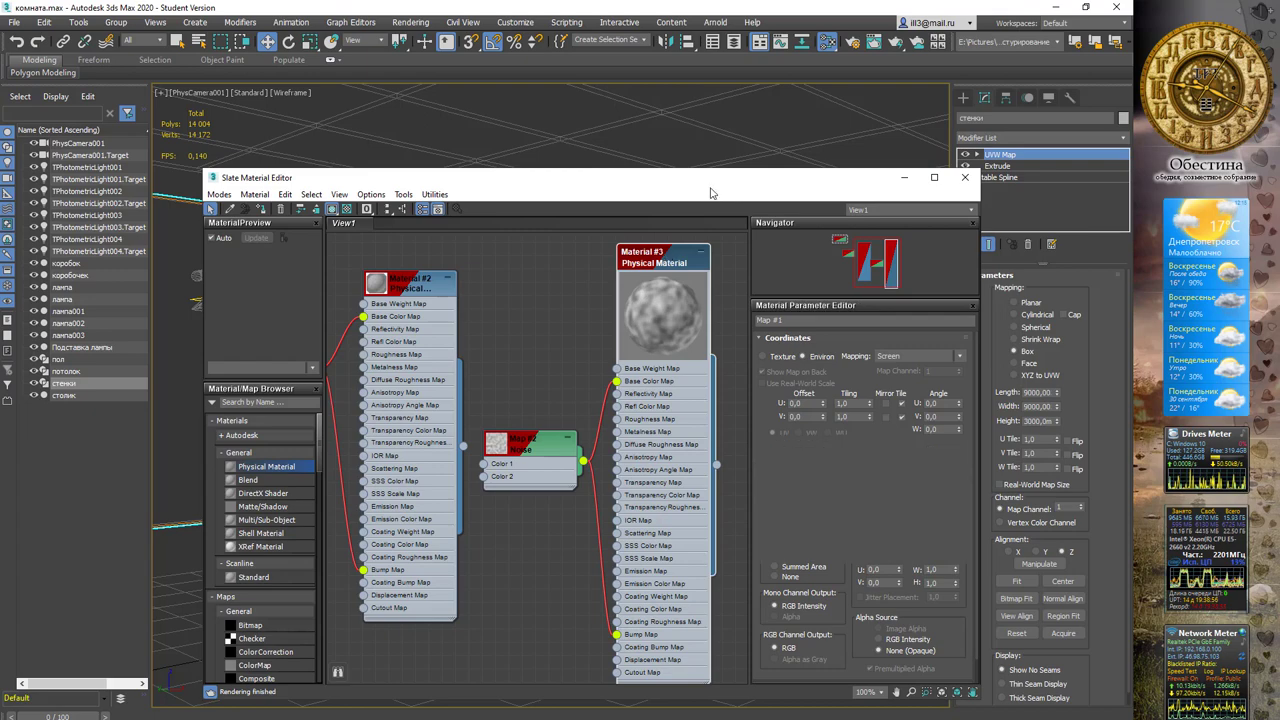
# Step: Assign the noise-based Material #3 to the floor object пол and minimize the editor
pyautogui.click(904, 177)
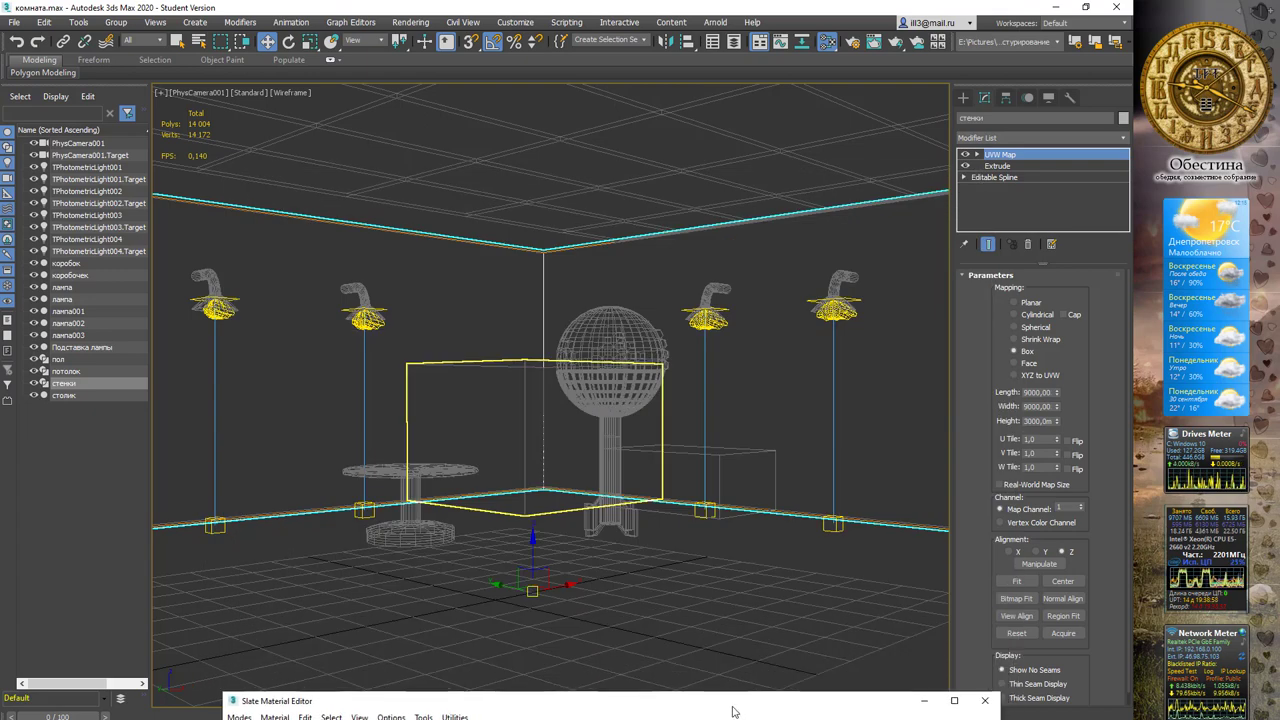
pyautogui.click(691, 611)
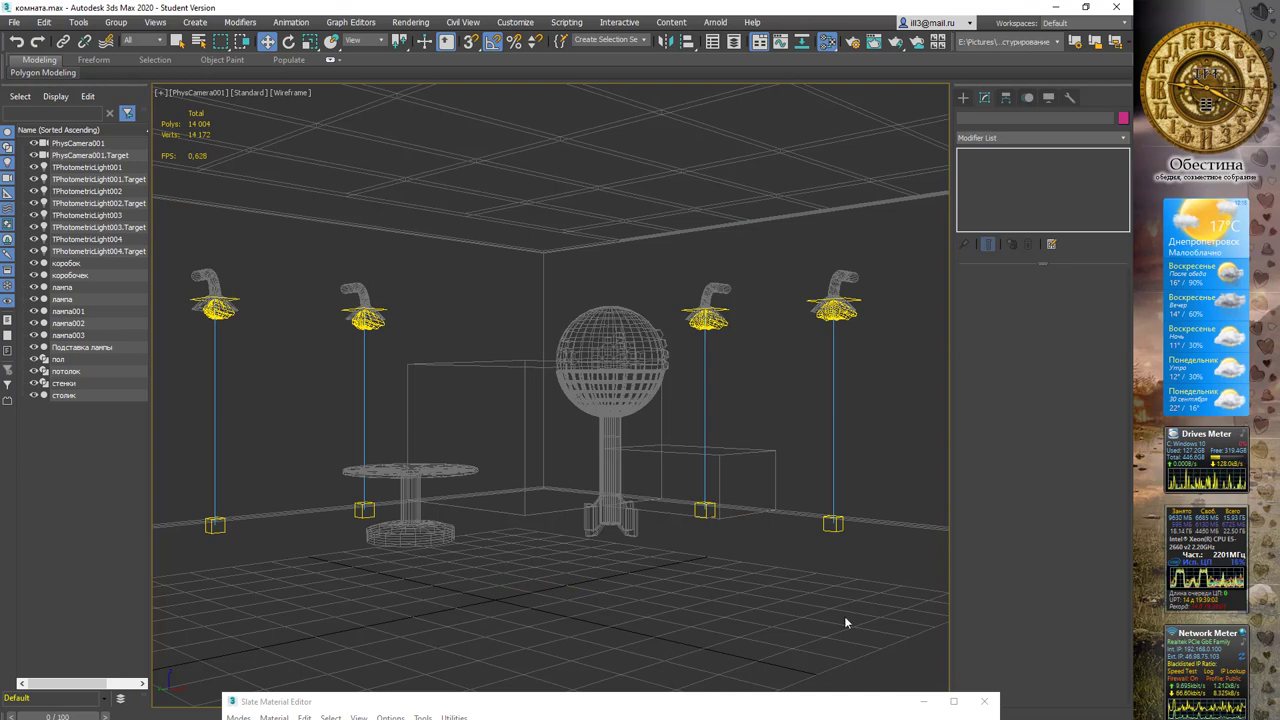
pyautogui.click(60, 359)
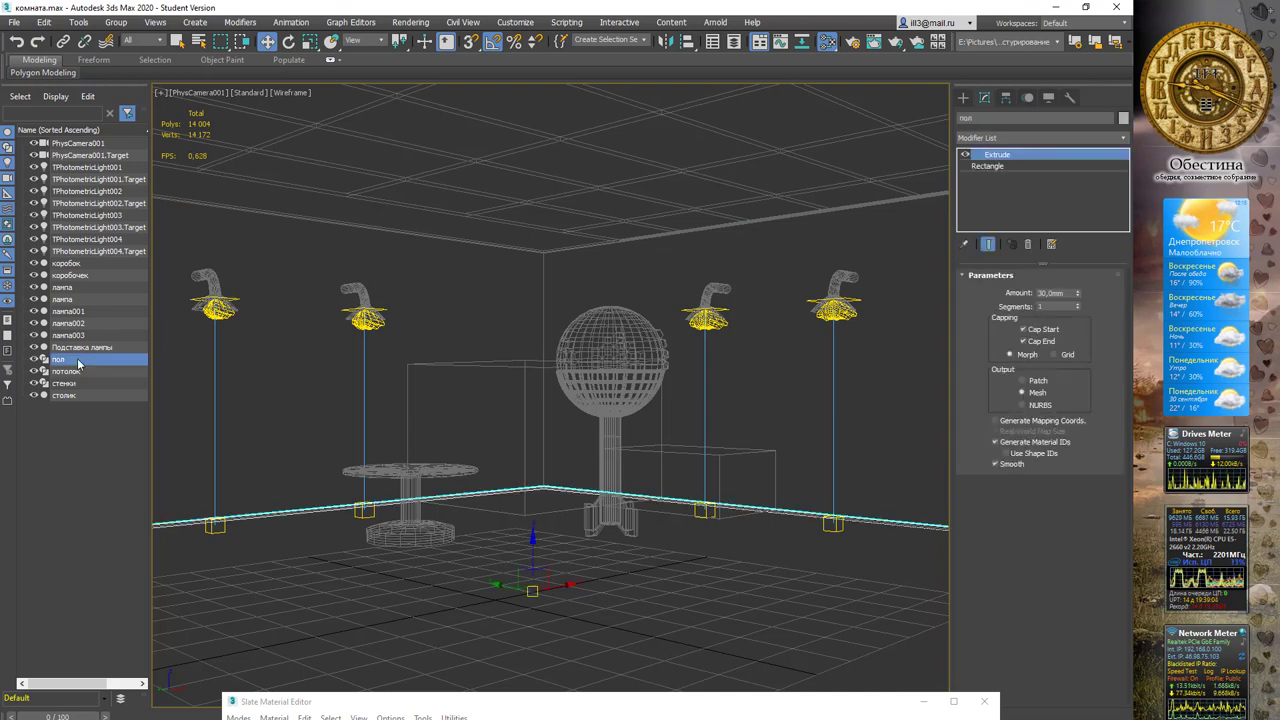
pyautogui.doubleClick(697, 705)
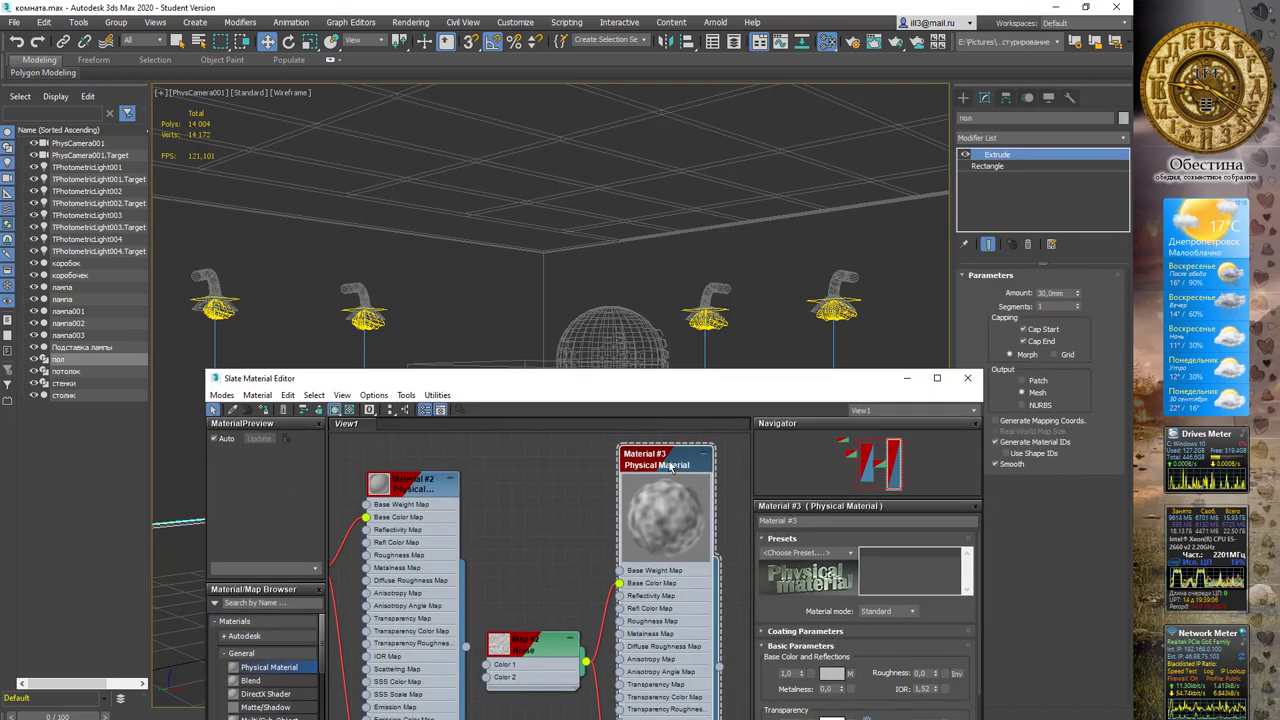
pyautogui.rightClick(676, 466)
pyautogui.click(731, 137)
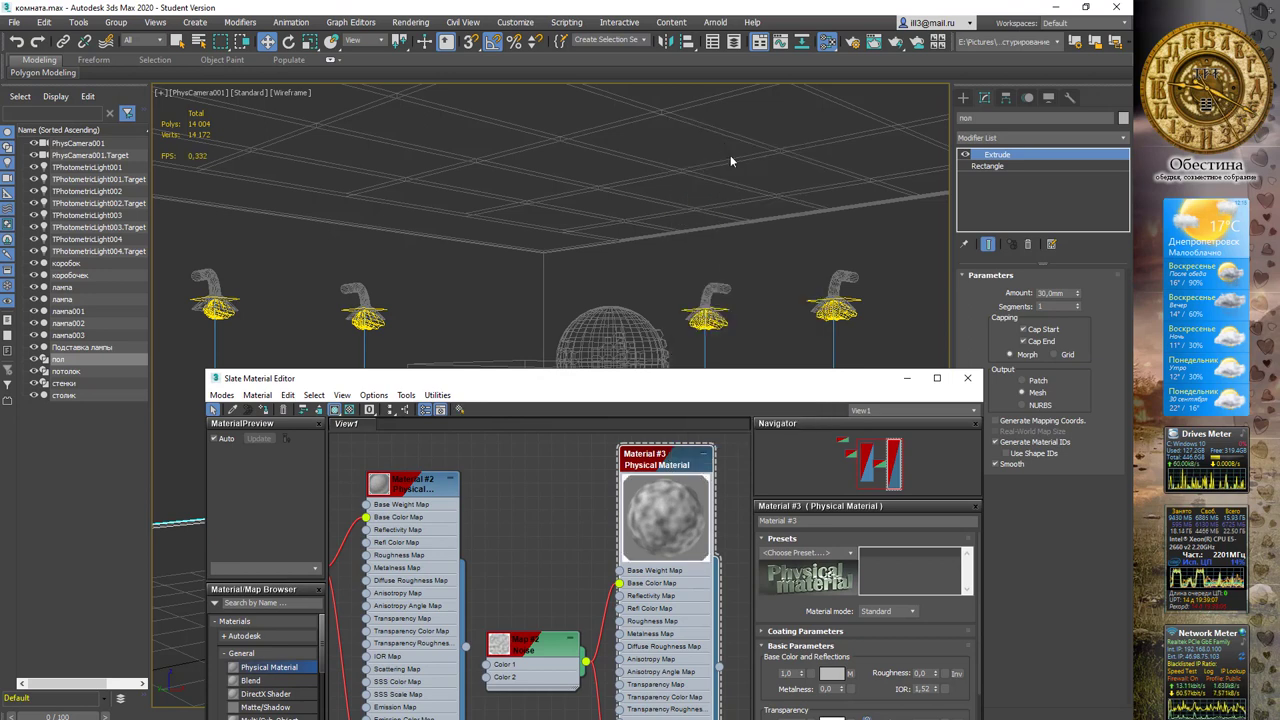
pyautogui.moveTo(840, 386); pyautogui.dragTo(804, 345)
pyautogui.moveTo(778, 294); pyautogui.dragTo(764, 262)
pyautogui.click(852, 258)
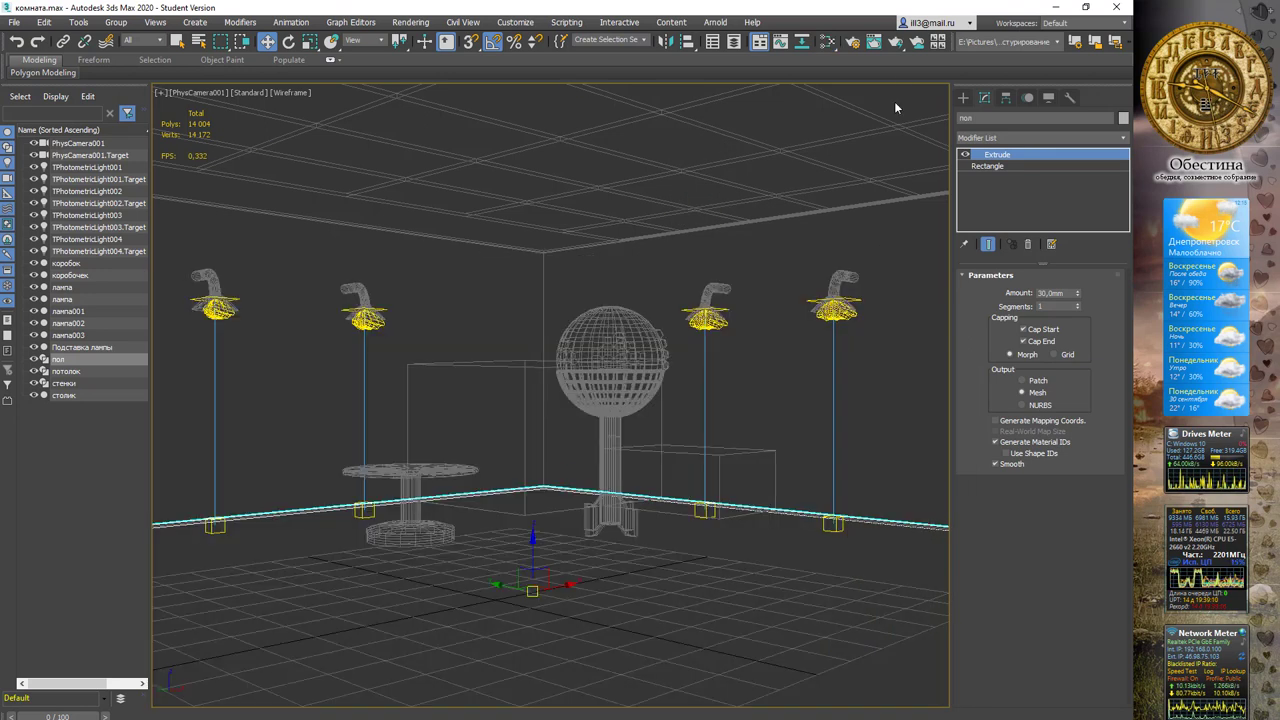
pyautogui.click(897, 44)
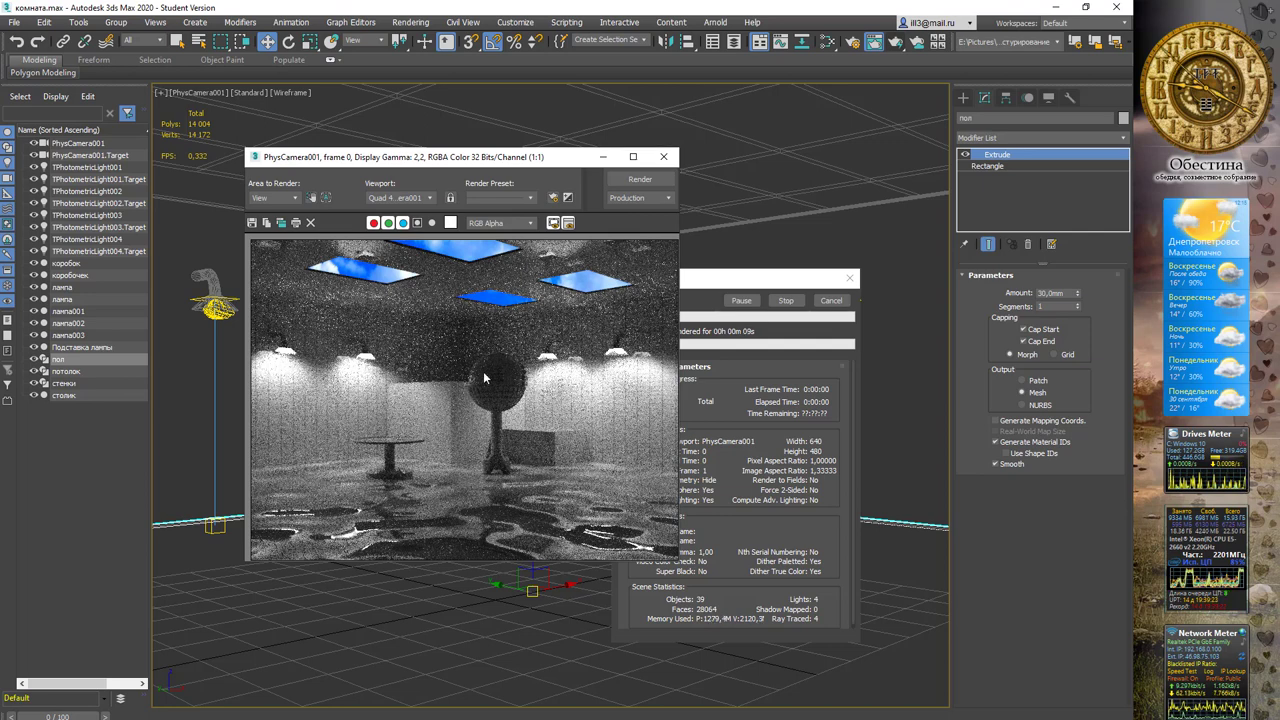
pyautogui.moveTo(482, 160); pyautogui.dragTo(489, 188)
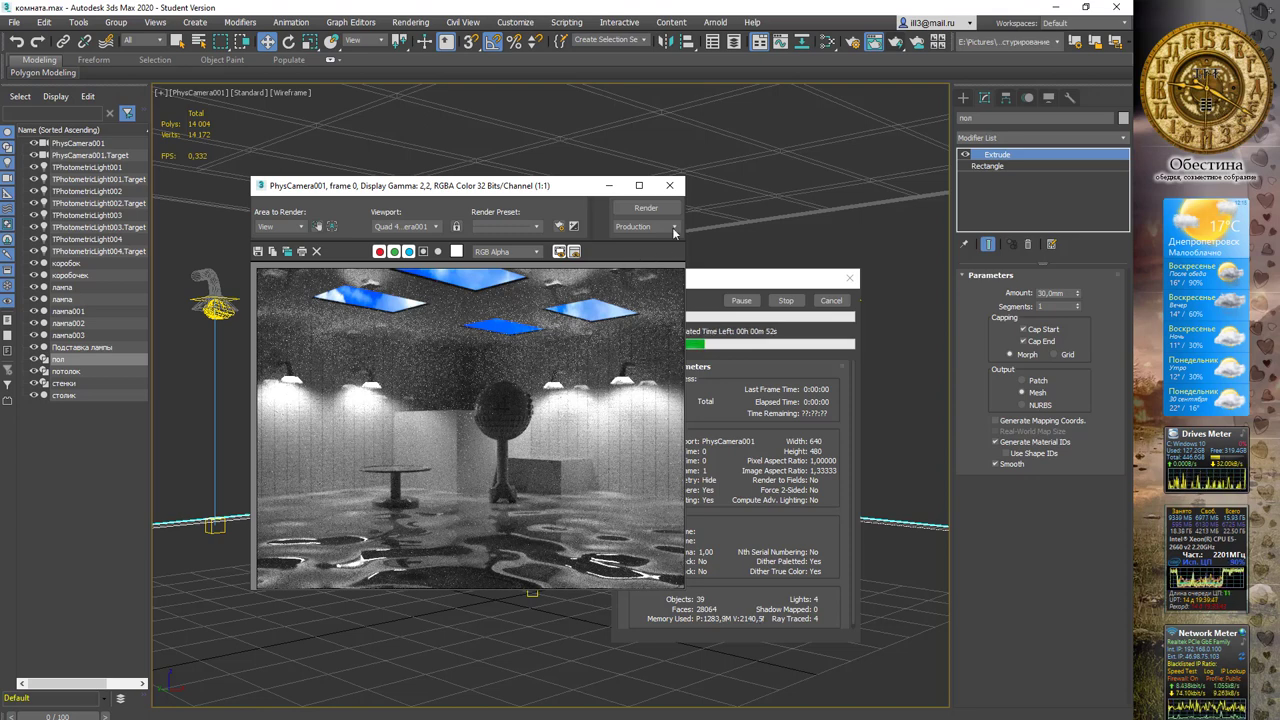
pyautogui.click(669, 187)
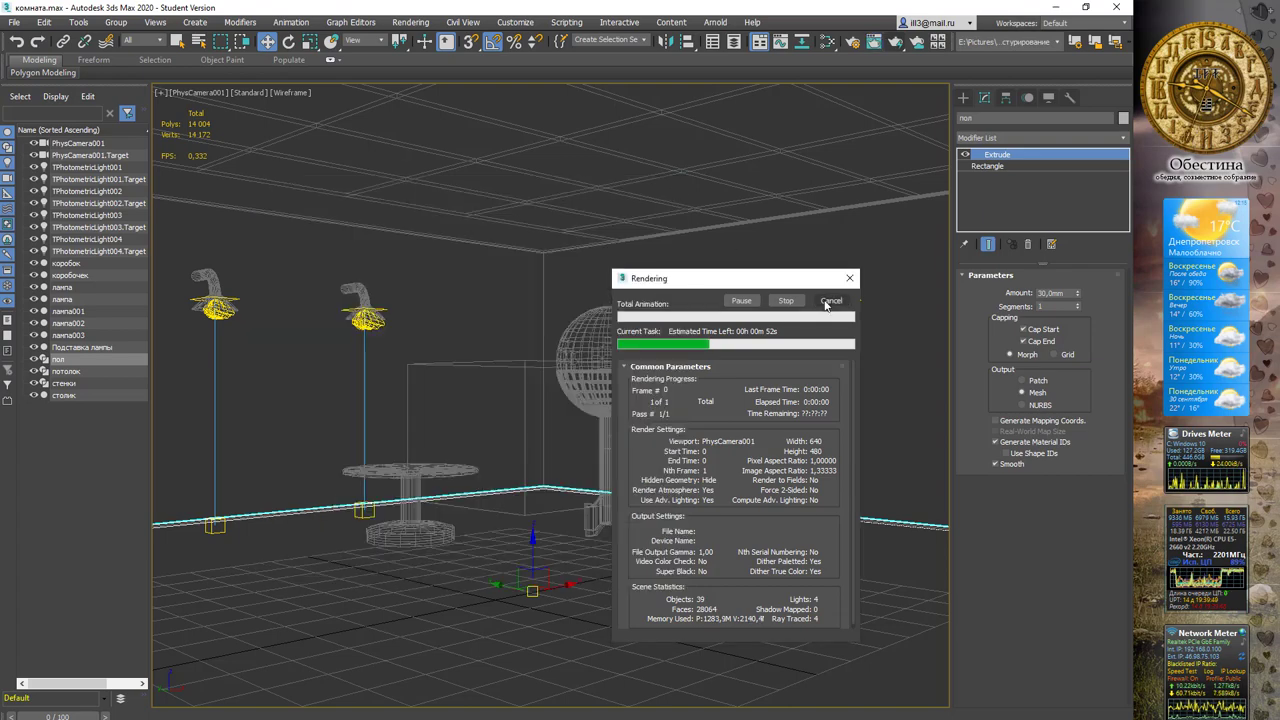
# Step: Cancel the running render and create a new Physical Material, Material #4
pyautogui.click(826, 304)
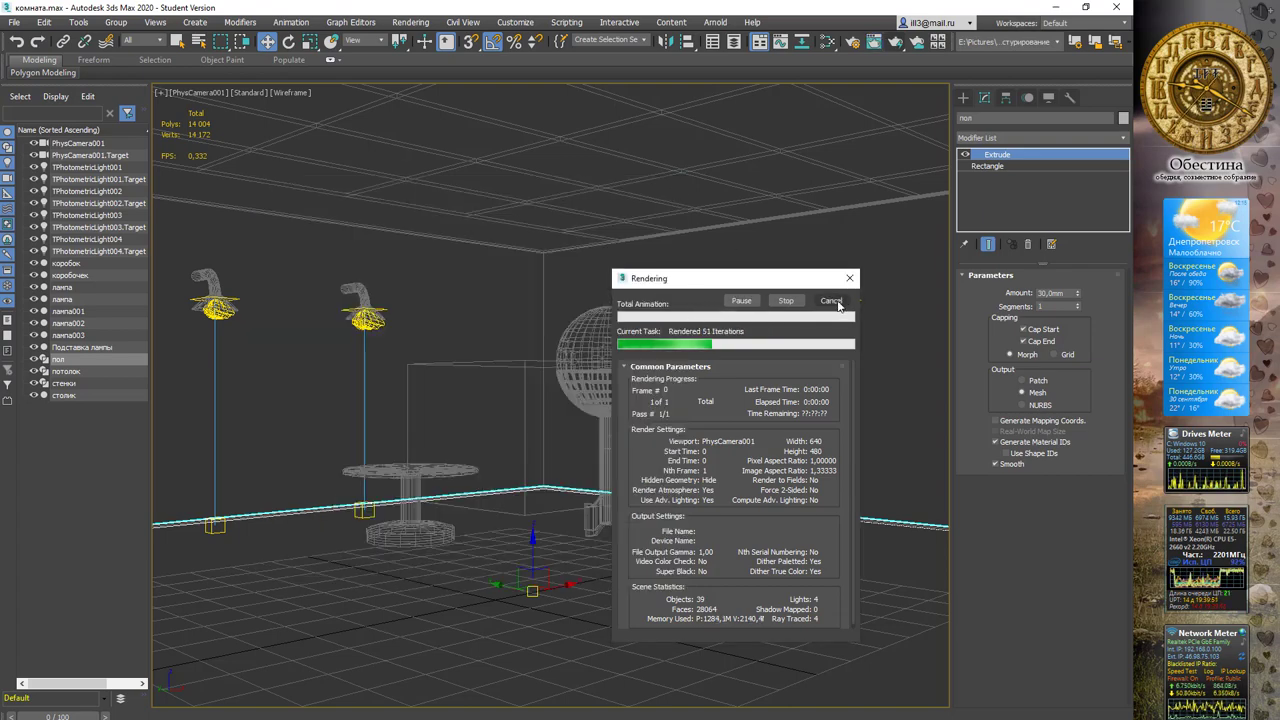
pyautogui.press('m')
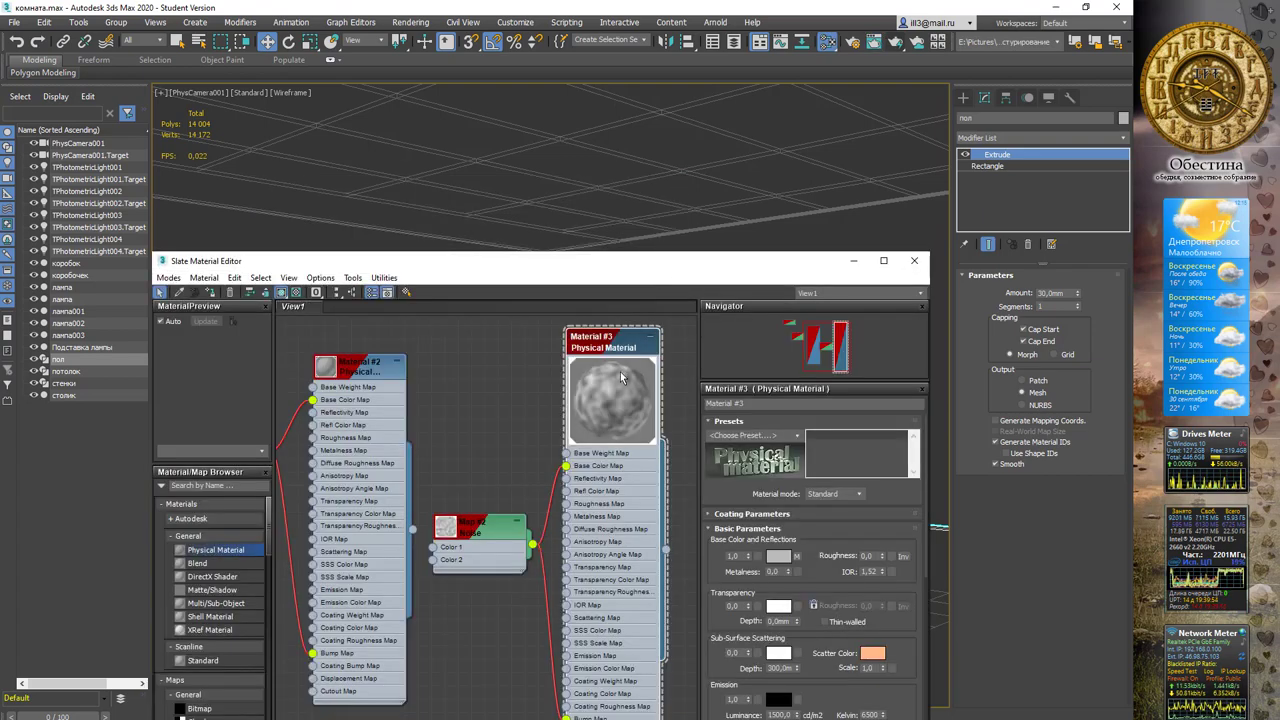
pyautogui.moveTo(499, 516); pyautogui.dragTo(259, 504, button='middle')
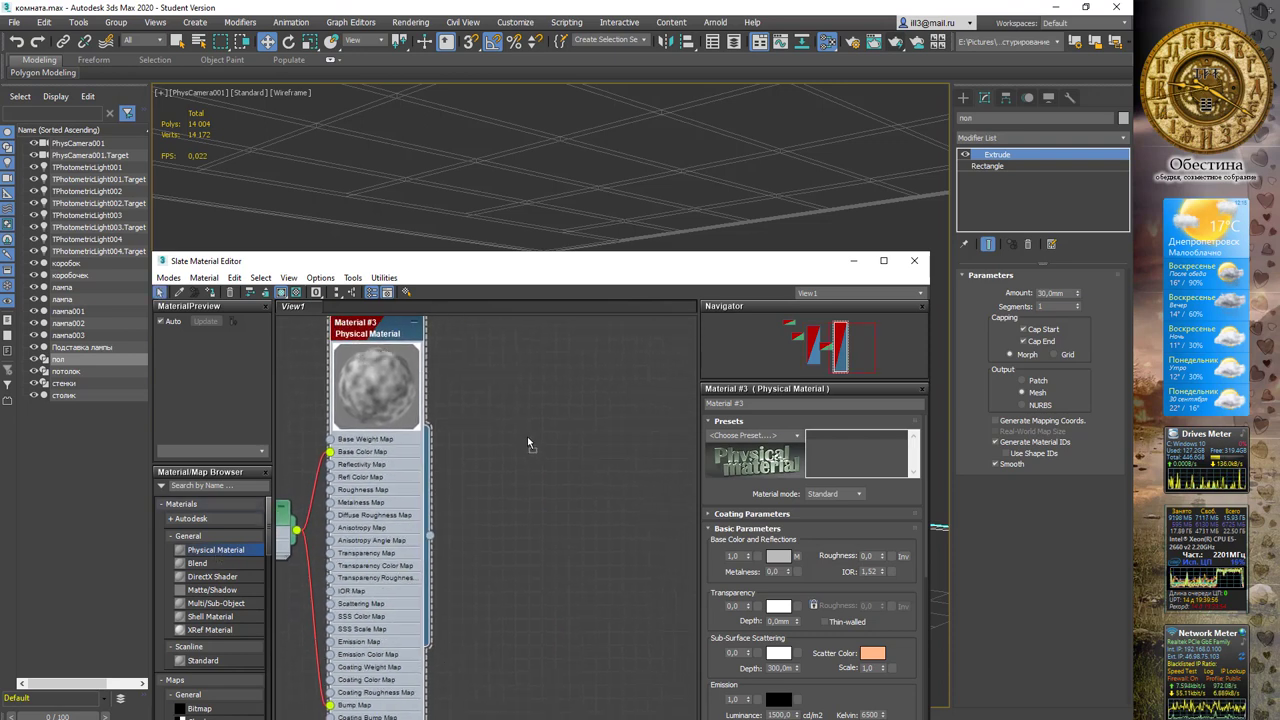
pyautogui.moveTo(215, 553)
pyautogui.mouseDown()
pyautogui.moveTo(530, 440)
pyautogui.moveTo(576, 398)
pyautogui.mouseUp()
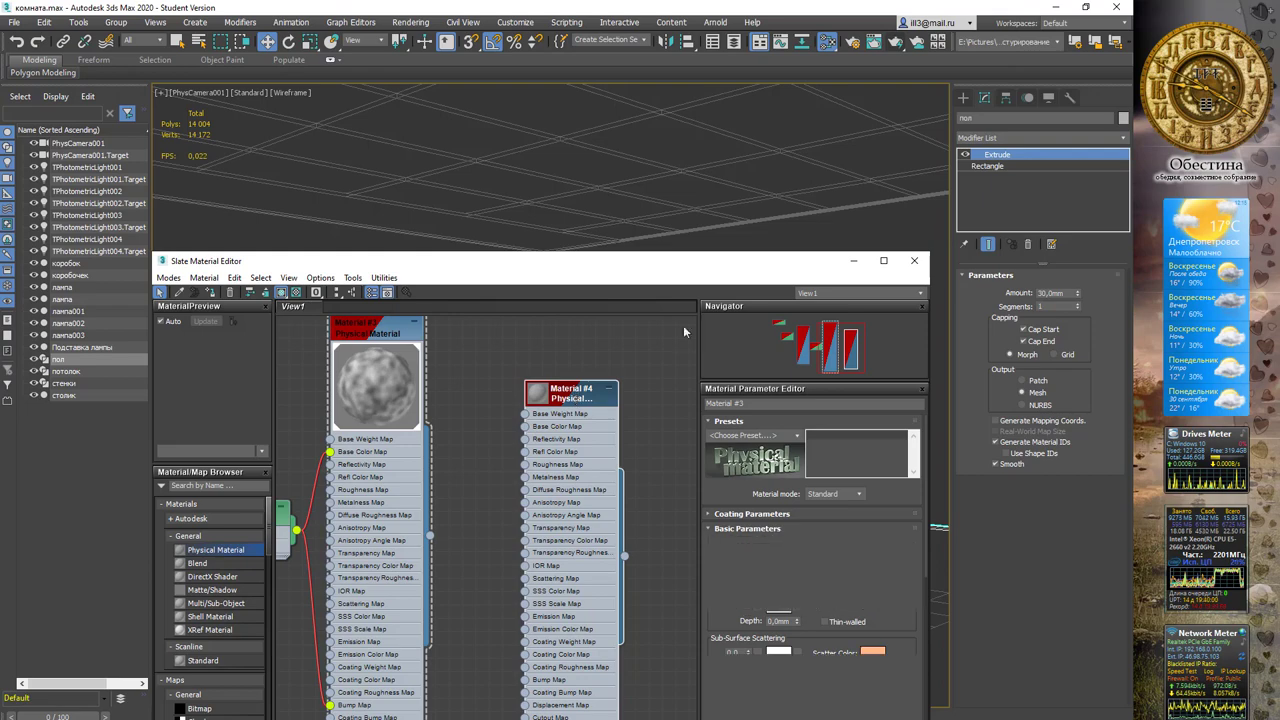
# Step: Assign Material #4 to the lamp sphere лампа
pyautogui.click(853, 261)
pyautogui.click(640, 345)
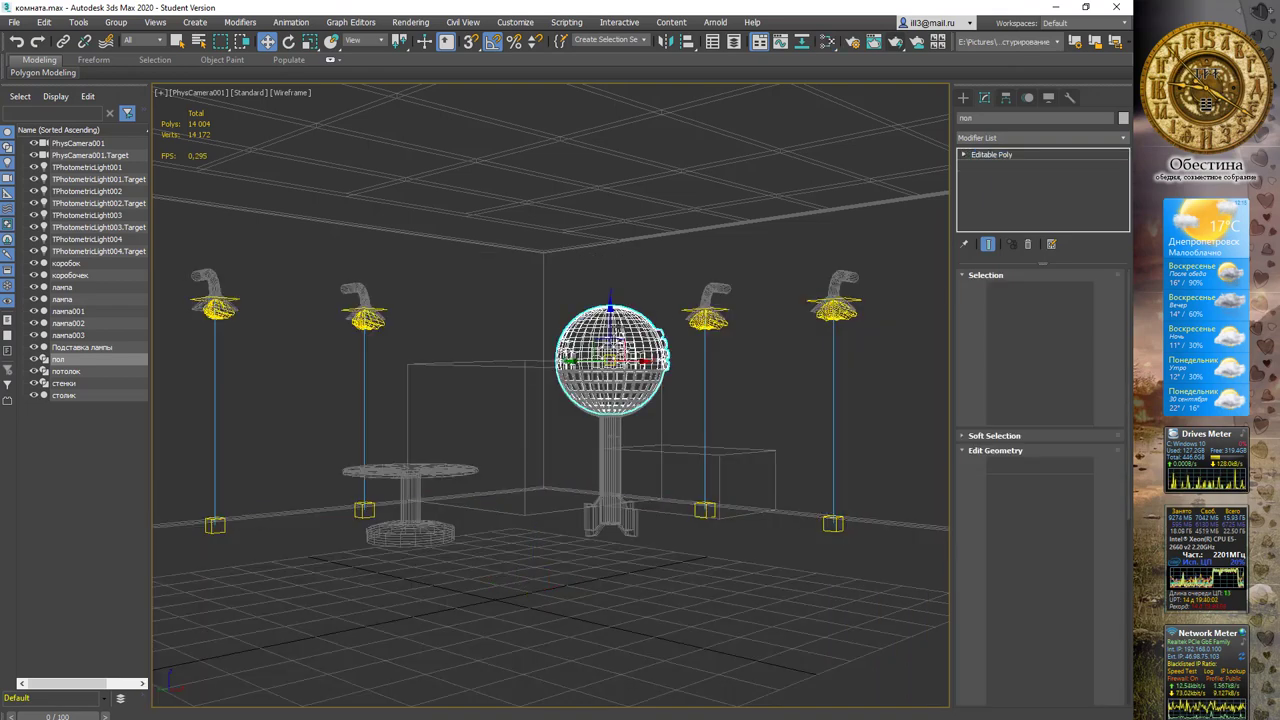
pyautogui.press('m')
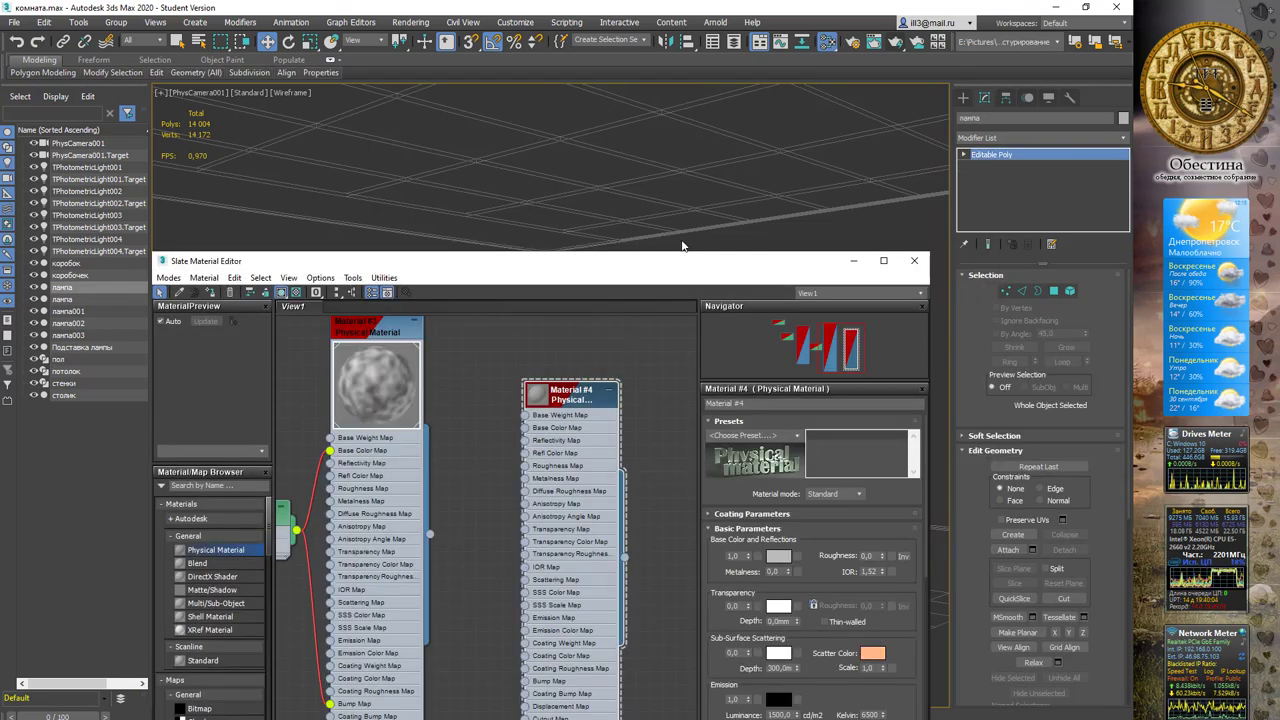
pyautogui.moveTo(674, 269); pyautogui.dragTo(673, 218)
pyautogui.rightClick(562, 333)
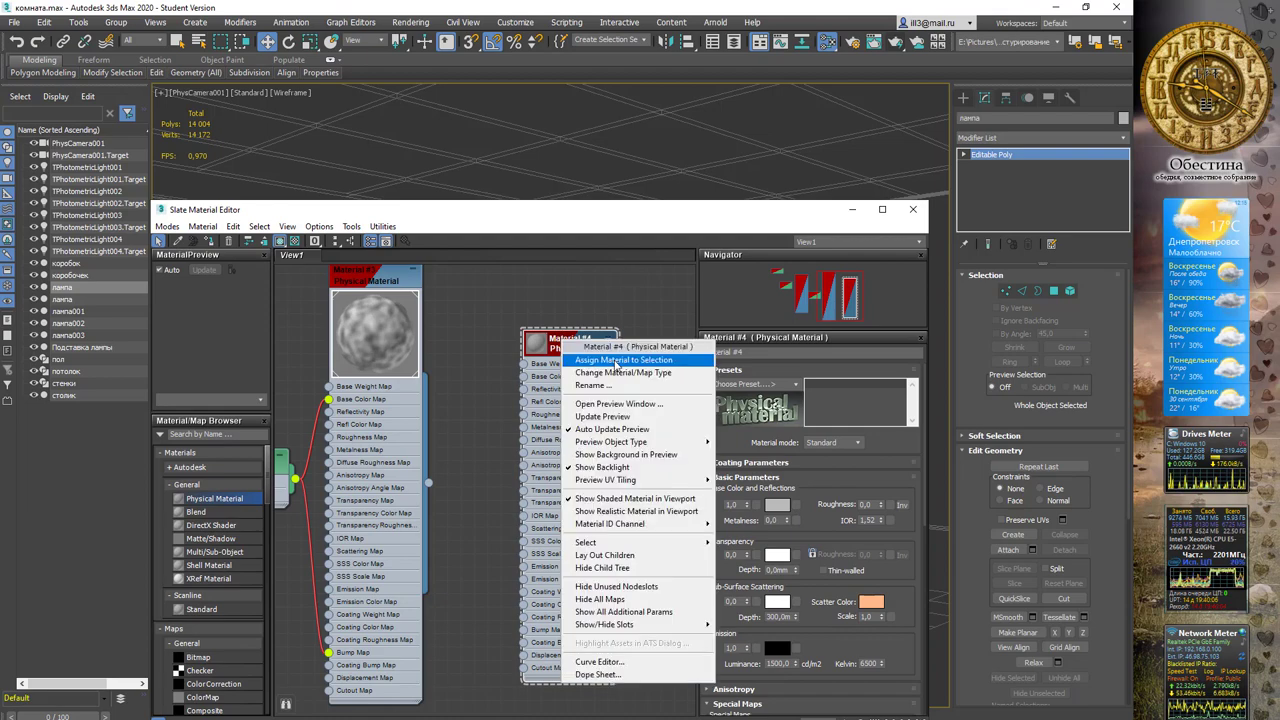
pyautogui.click(607, 358)
pyautogui.moveTo(630, 219); pyautogui.dragTo(612, 206)
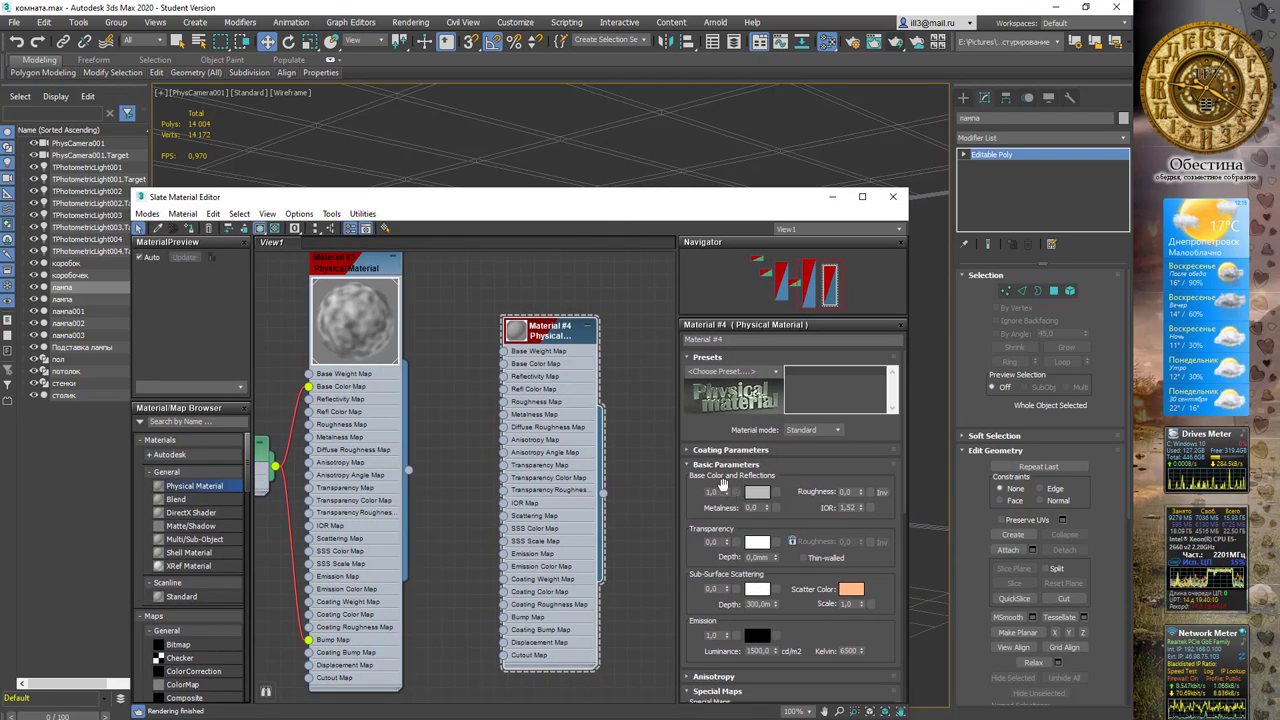
# Step: Set Material #4's base weight to 0, emission weight to 0,2, and emission colour to purple
pyautogui.rightClick(727, 497)
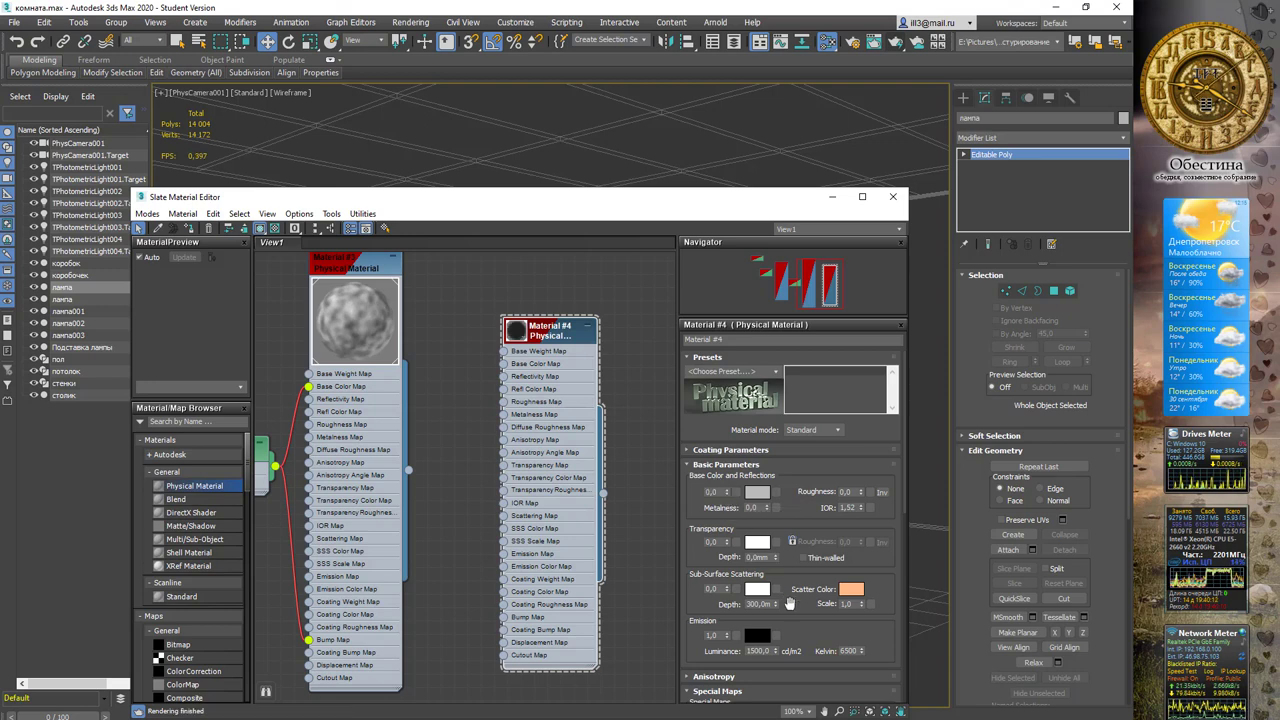
pyautogui.scroll(-1, 793, 625)
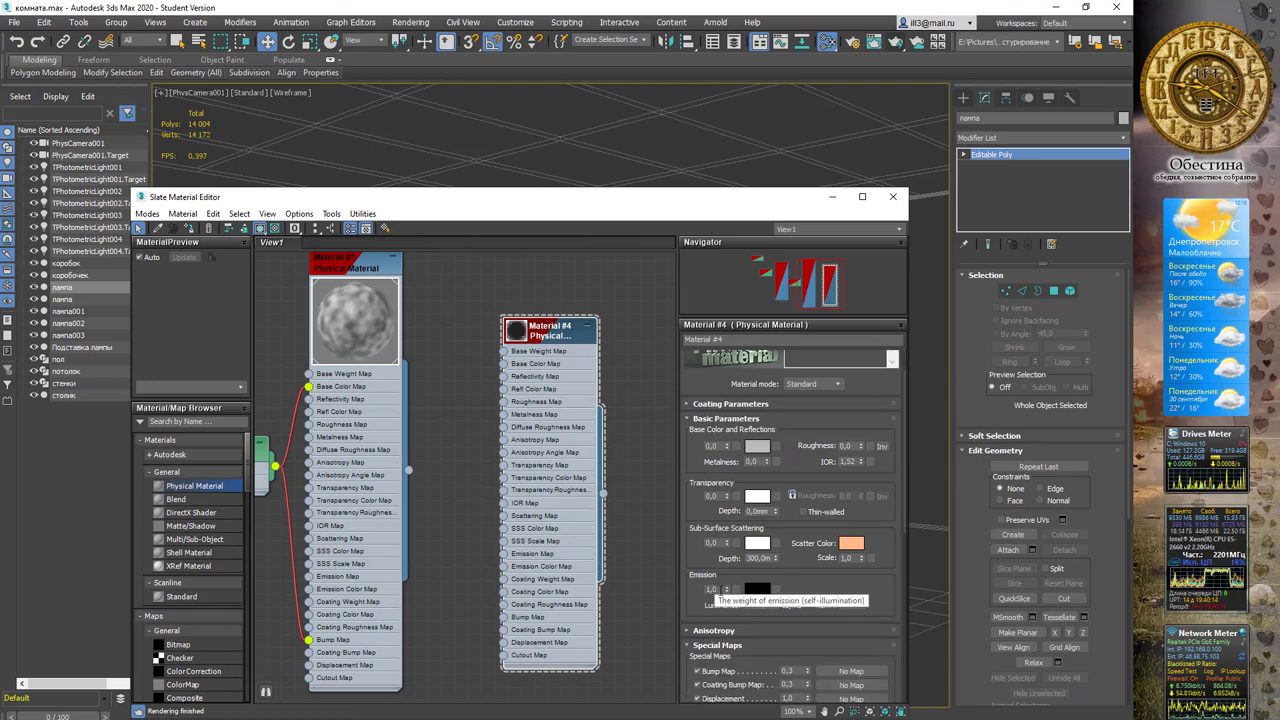
pyautogui.doubleClick(712, 589)
pyautogui.write('0,75')
pyautogui.press('Return')
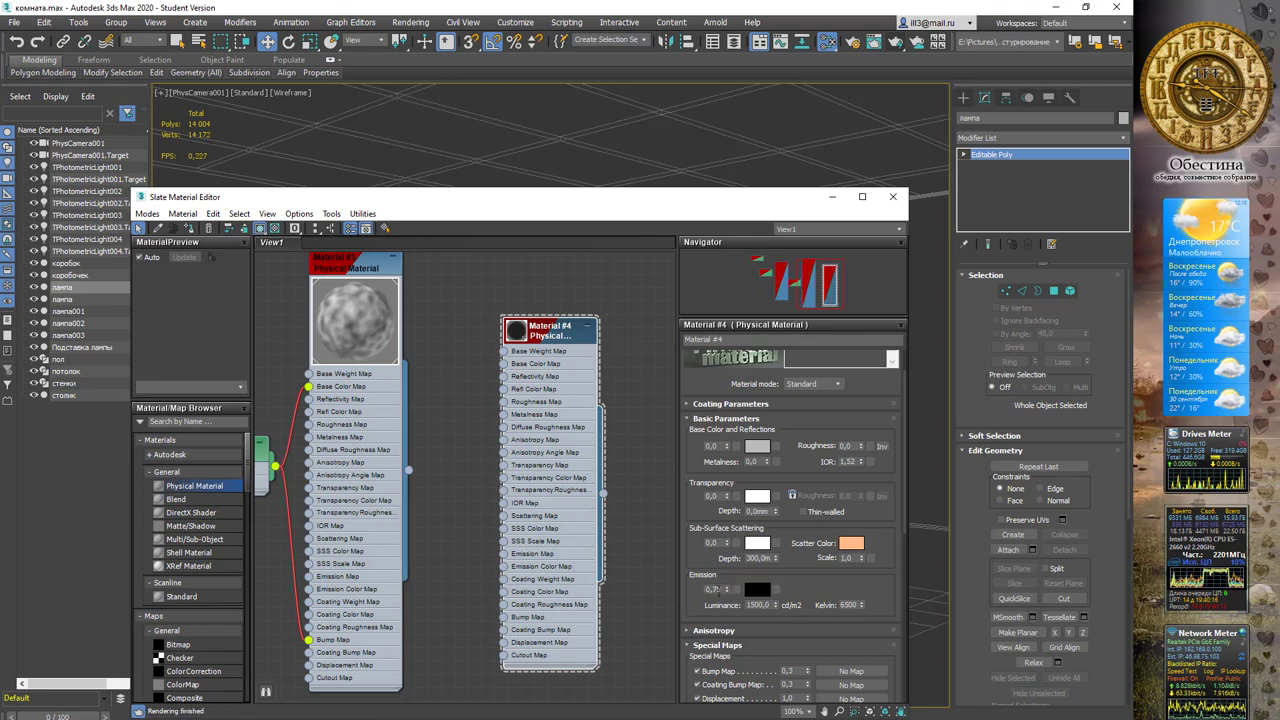
pyautogui.doubleClick(712, 589)
pyautogui.write('0,2')
pyautogui.press('Return')
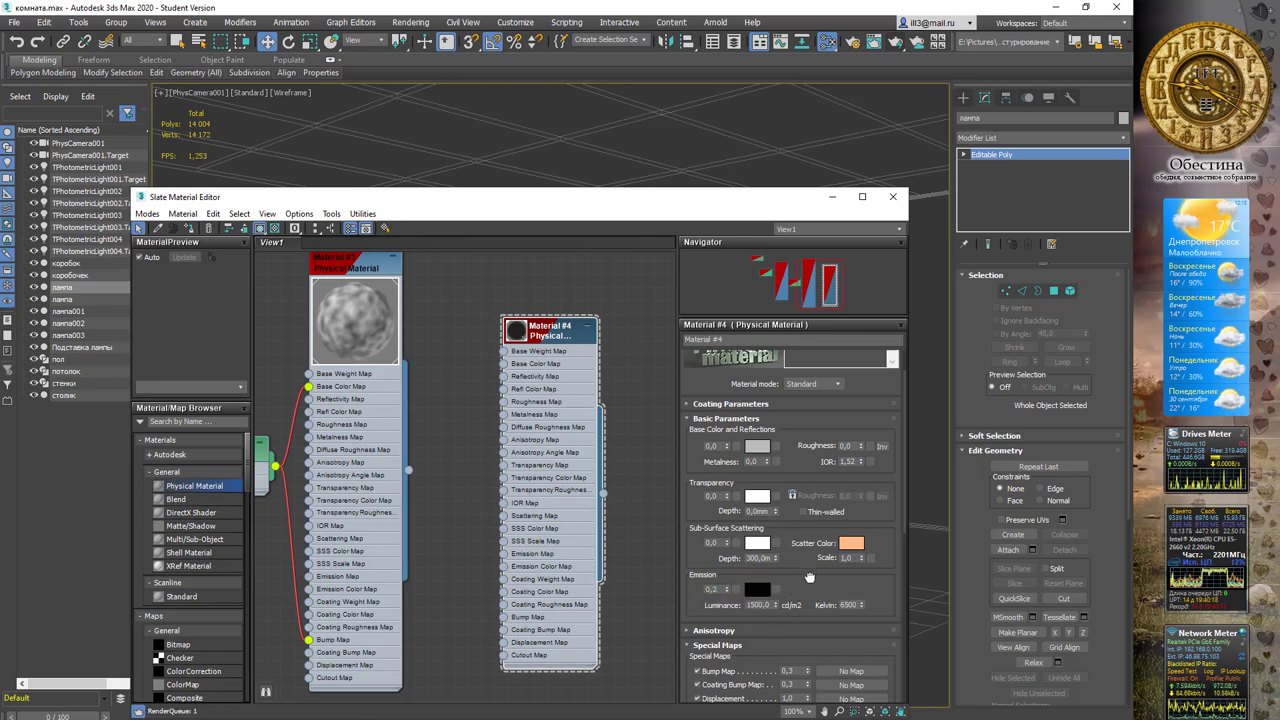
pyautogui.click(757, 589)
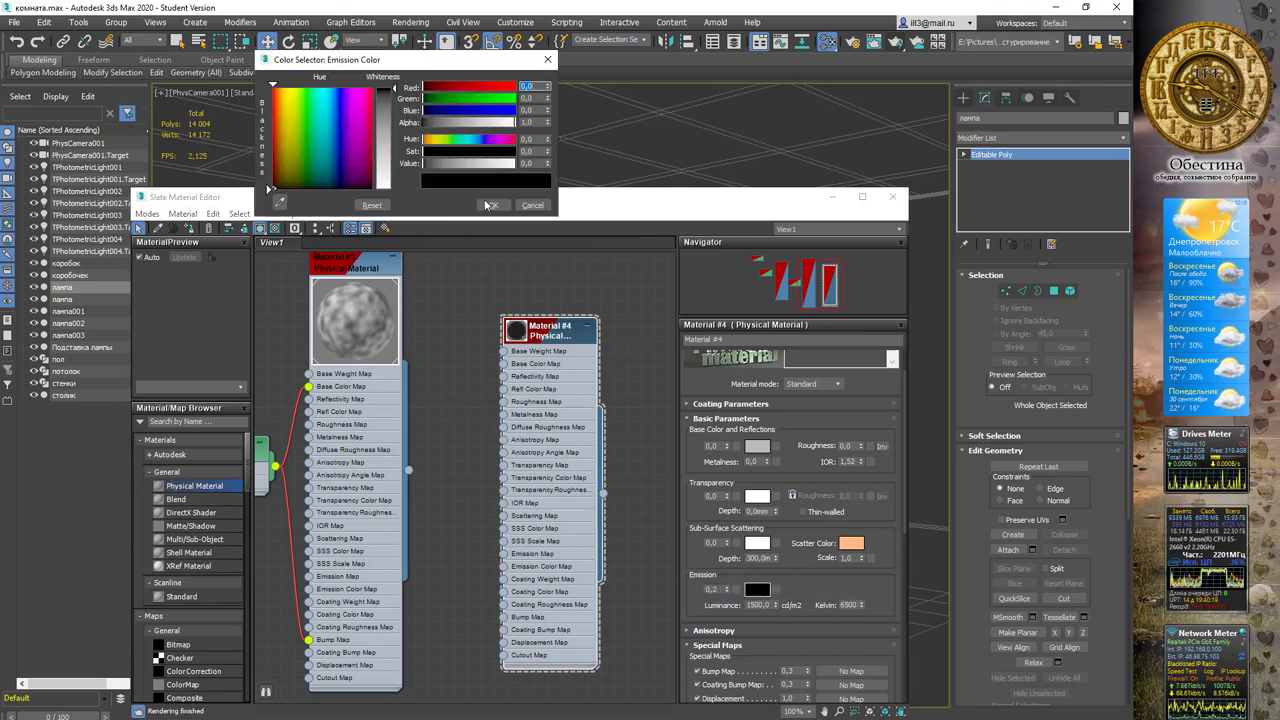
pyautogui.click(341, 101)
pyautogui.click(493, 205)
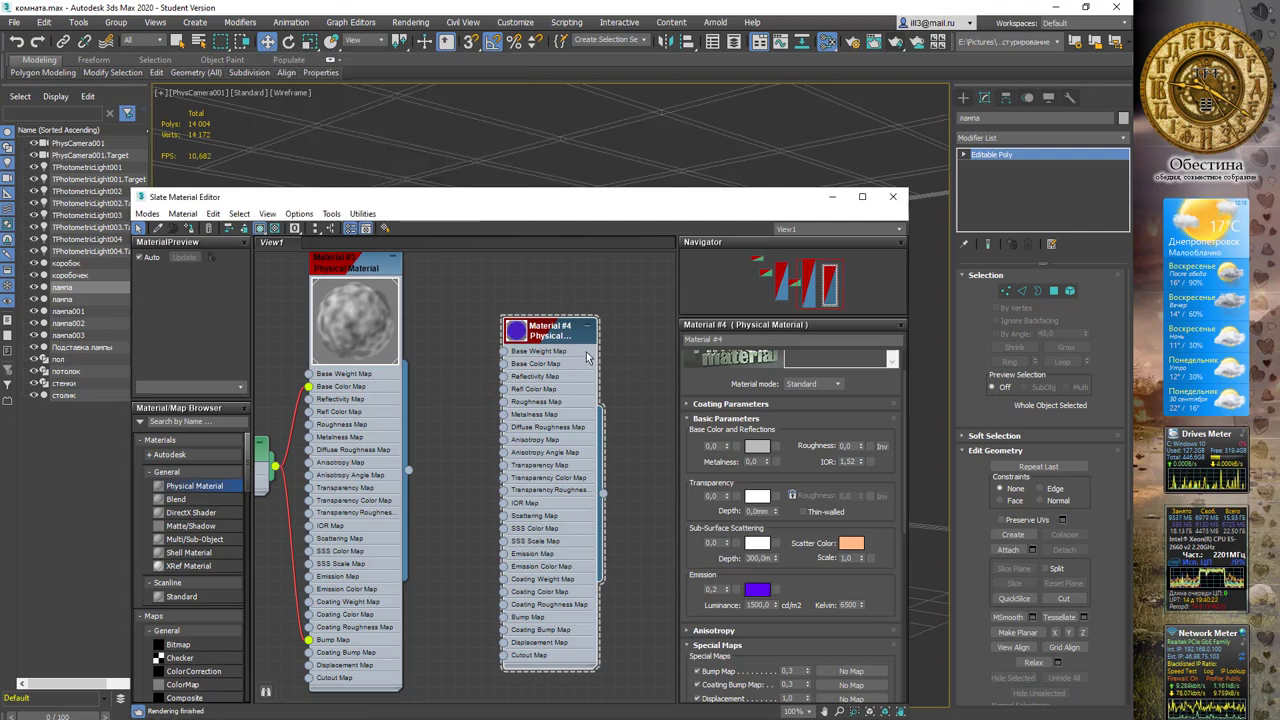
# Step: Set Material #4's emission luminance to 15000 and close the material editor
pyautogui.doubleClick(524, 336)
pyautogui.moveTo(562, 343); pyautogui.dragTo(540, 289)
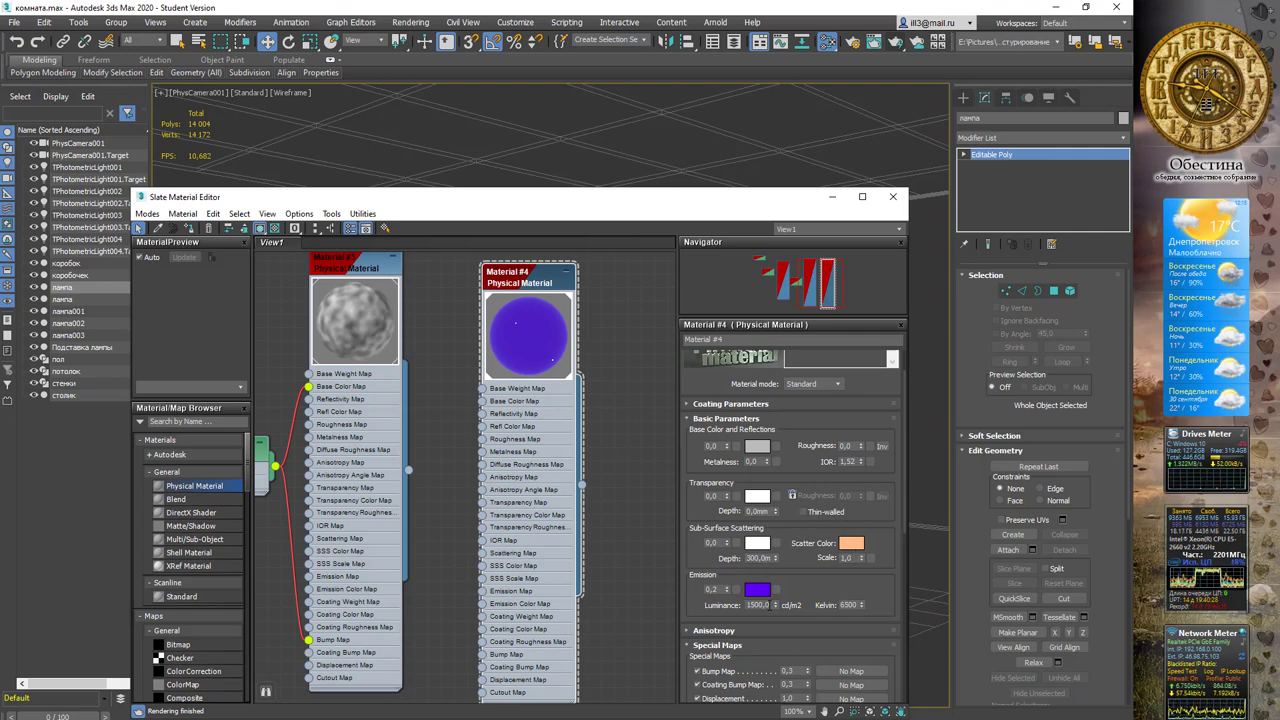
pyautogui.scroll(-2, 812, 586)
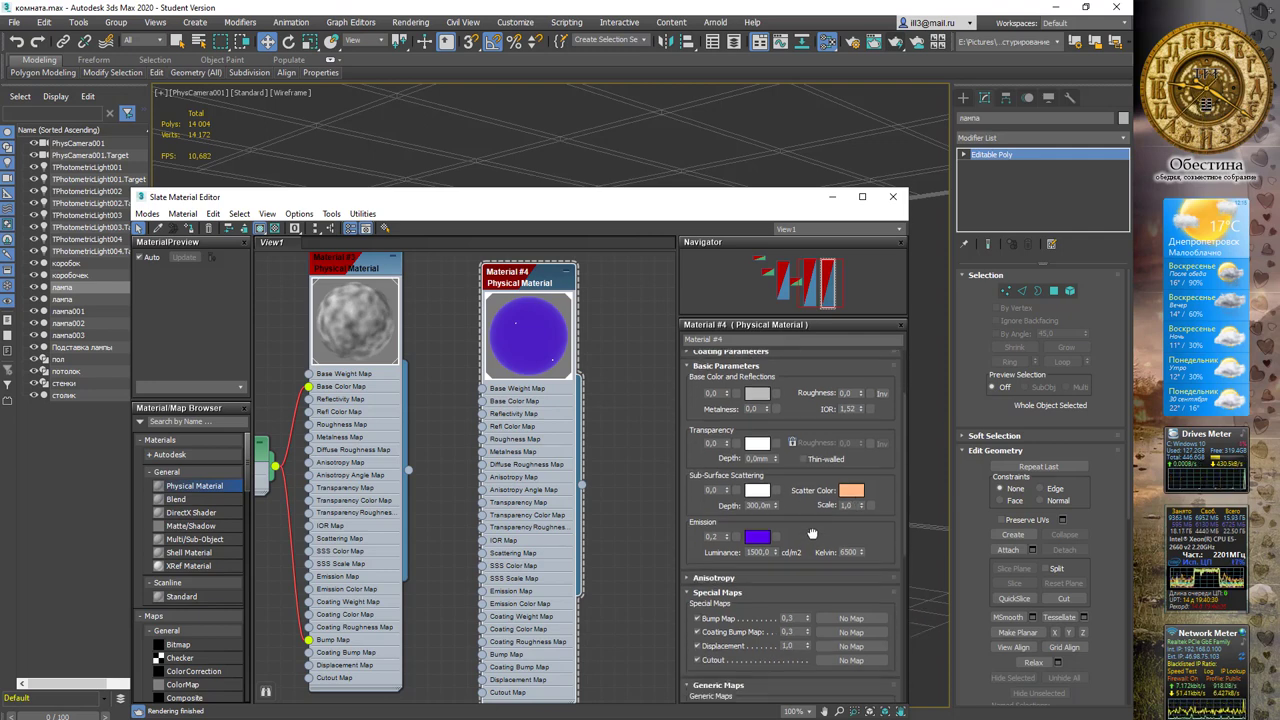
pyautogui.doubleClick(757, 551)
pyautogui.press('Return')
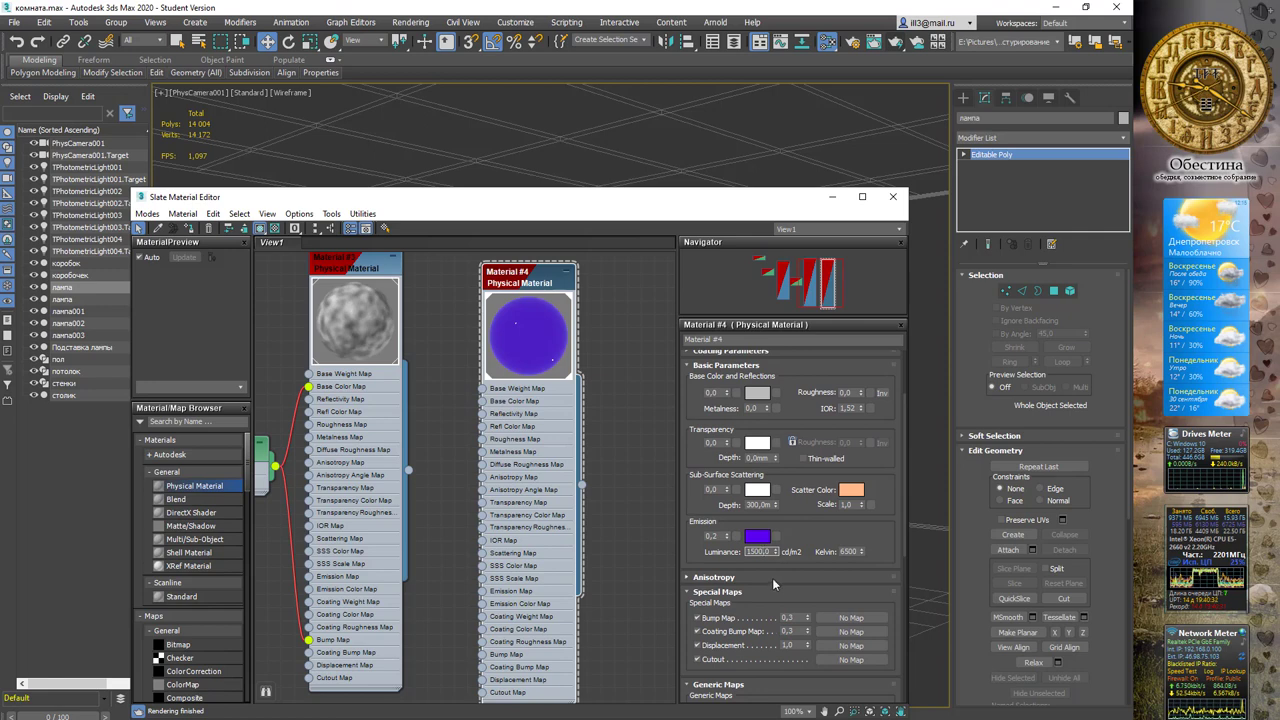
pyautogui.write('15000')
pyautogui.press('Return')
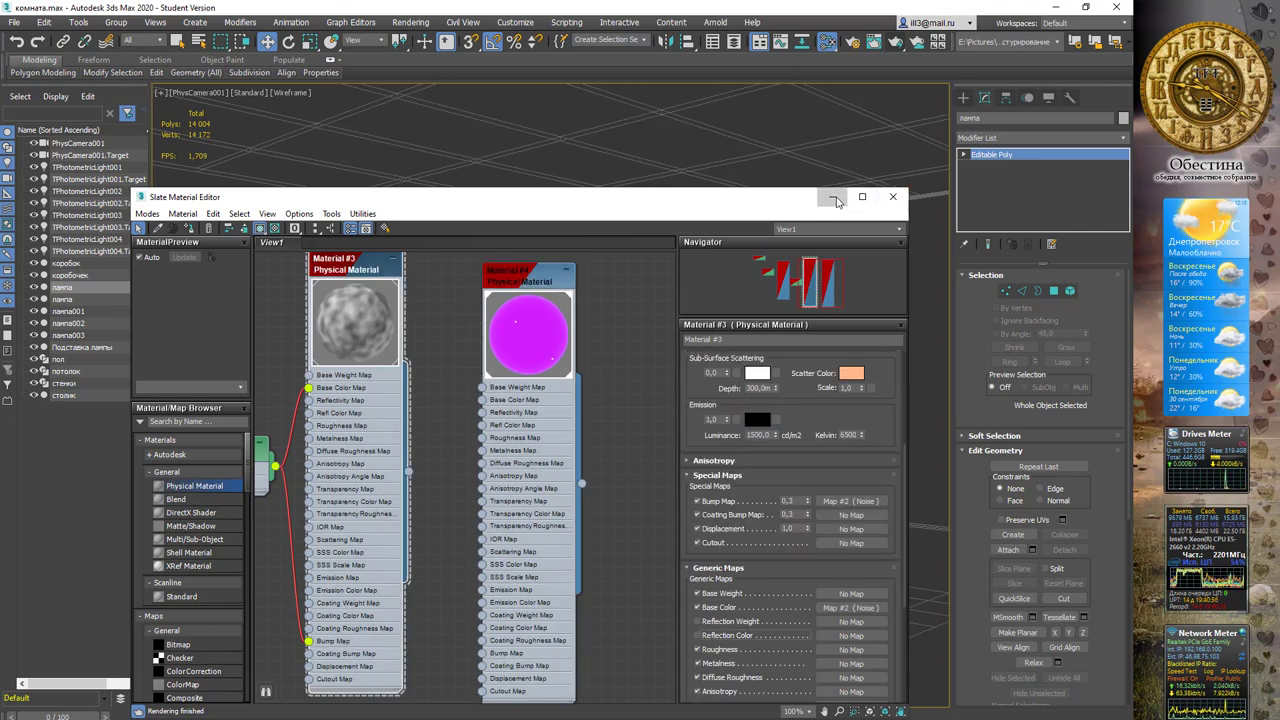
pyautogui.click(832, 196)
# Step: Render the camera view showing the magenta-glowing lamp, then reopen the material editor
pyautogui.click(873, 44)
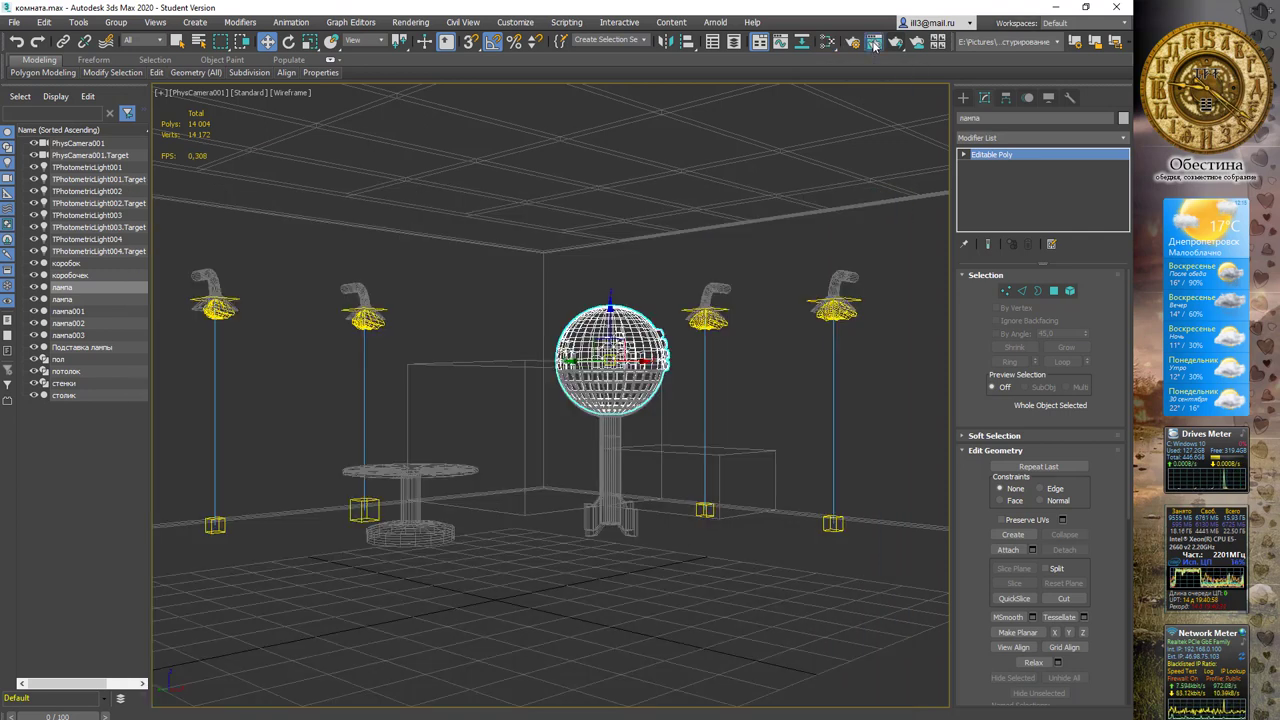
pyautogui.click(896, 47)
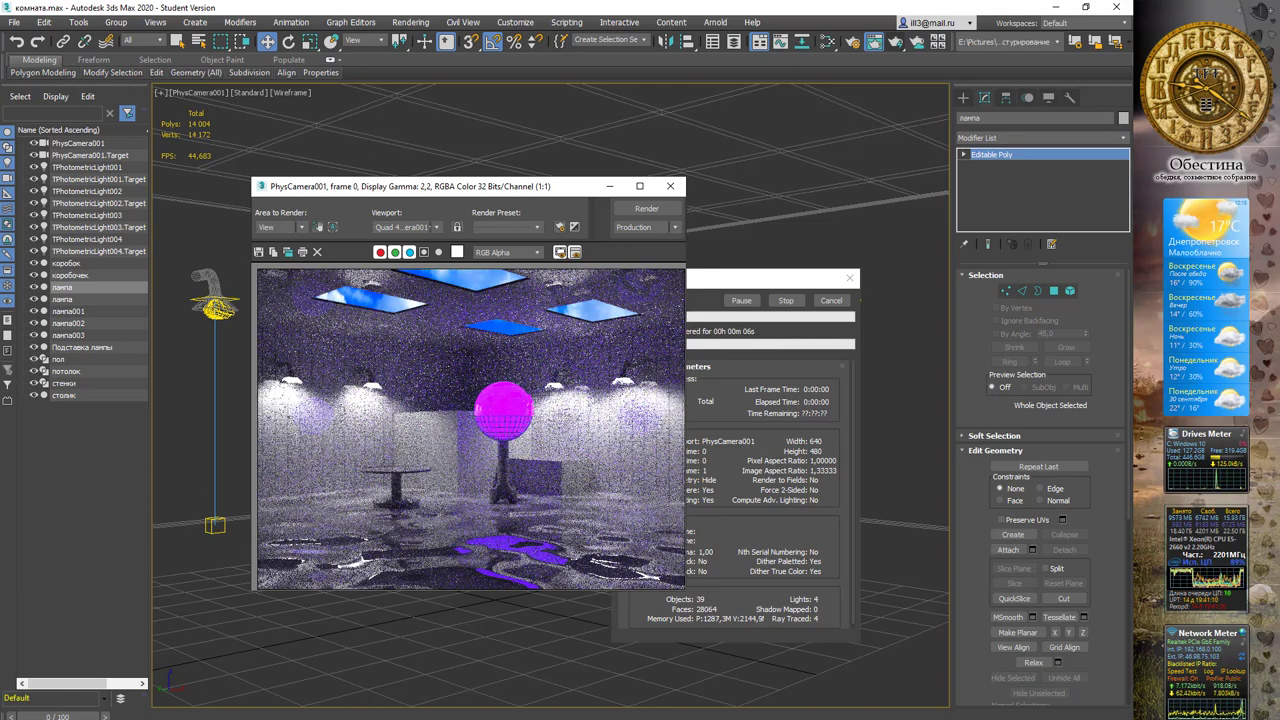
pyautogui.press('m')
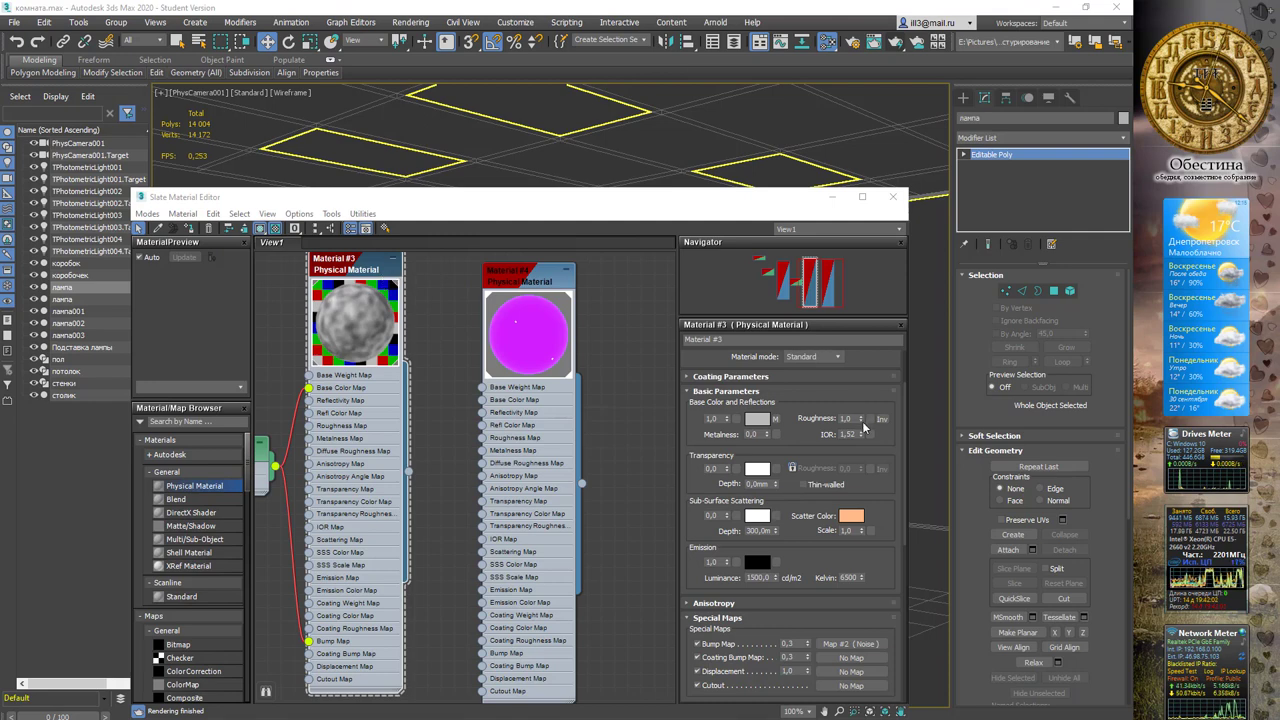
# Step: Reset Material #3's roughness to 0,0 and close the material editor
pyautogui.rightClick(861, 424)
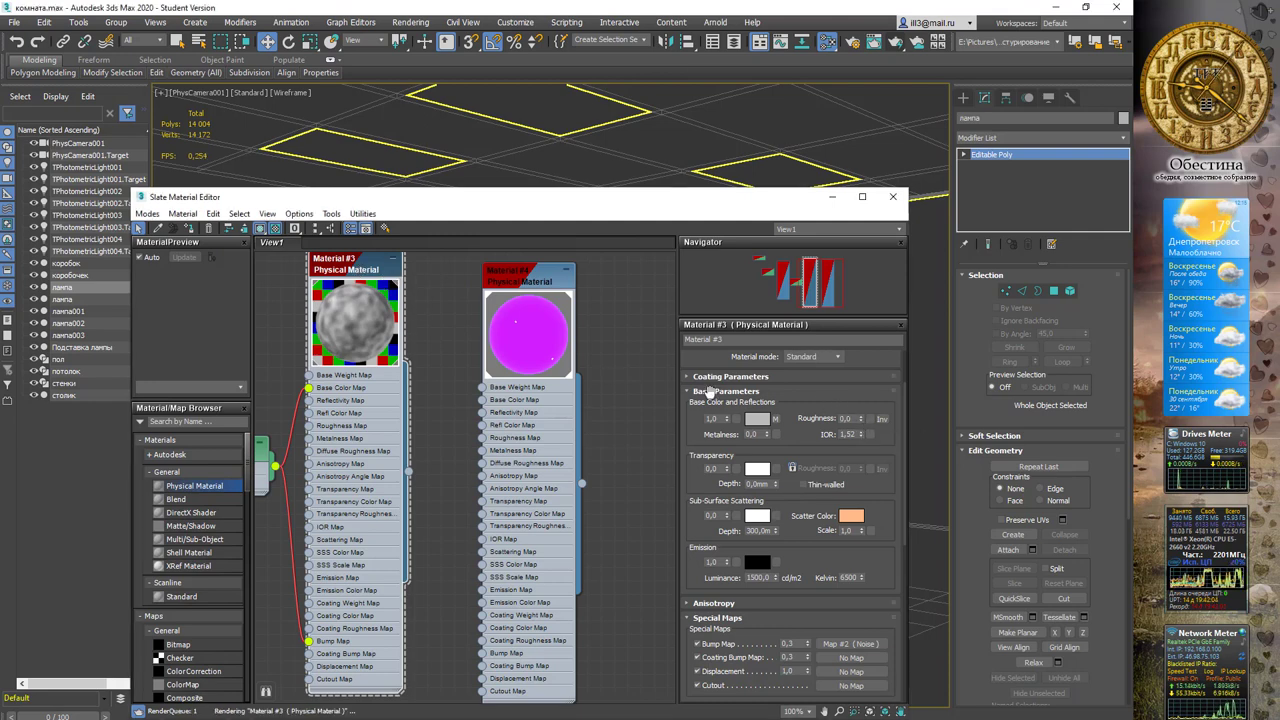
pyautogui.click(860, 418)
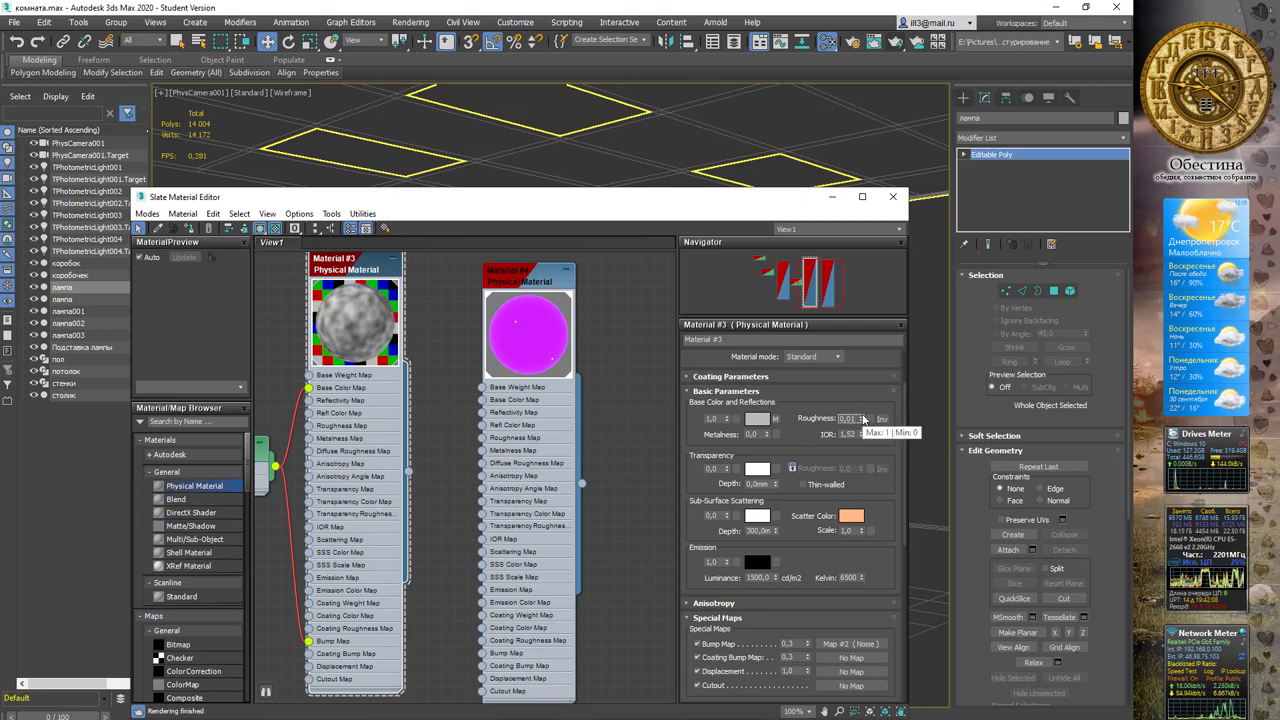
pyautogui.moveTo(860, 421)
pyautogui.mouseDown()
pyautogui.moveTo(871, 300)
pyautogui.moveTo(816, 418)
pyautogui.mouseUp()
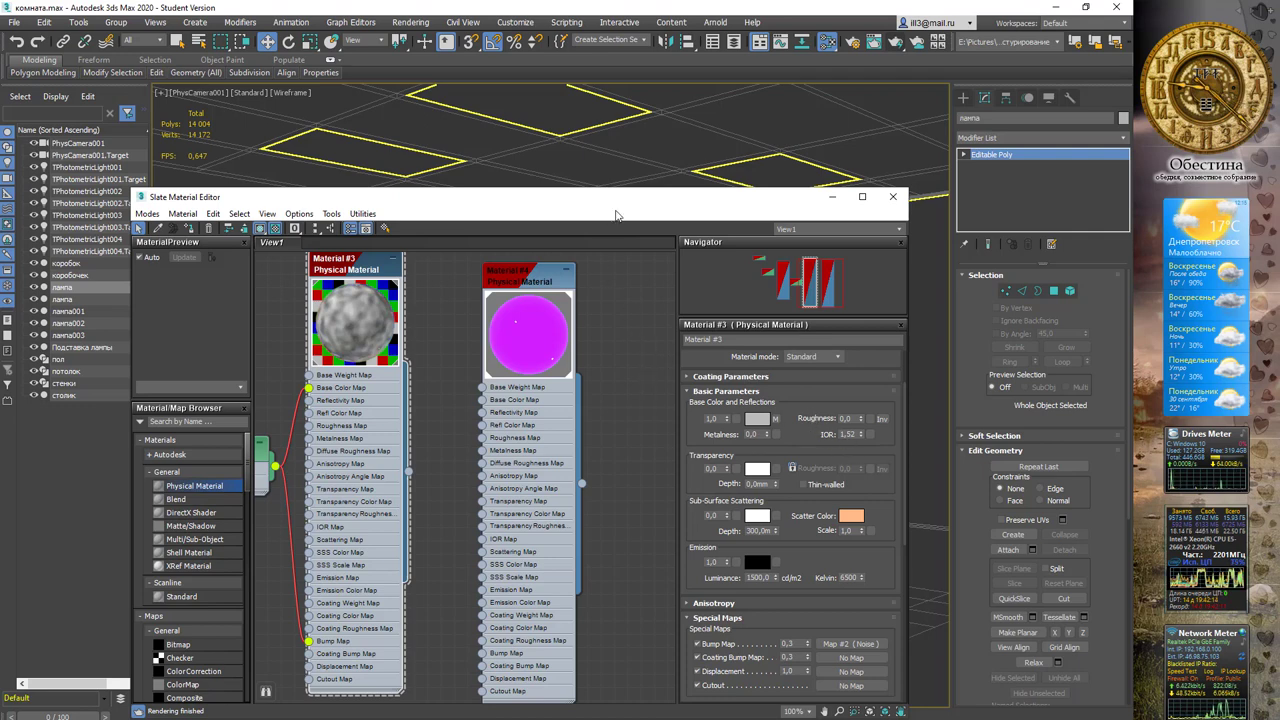
pyautogui.moveTo(617, 200); pyautogui.dragTo(632, 186)
pyautogui.moveTo(638, 279); pyautogui.dragTo(485, 290, button='middle')
pyautogui.click(847, 181)
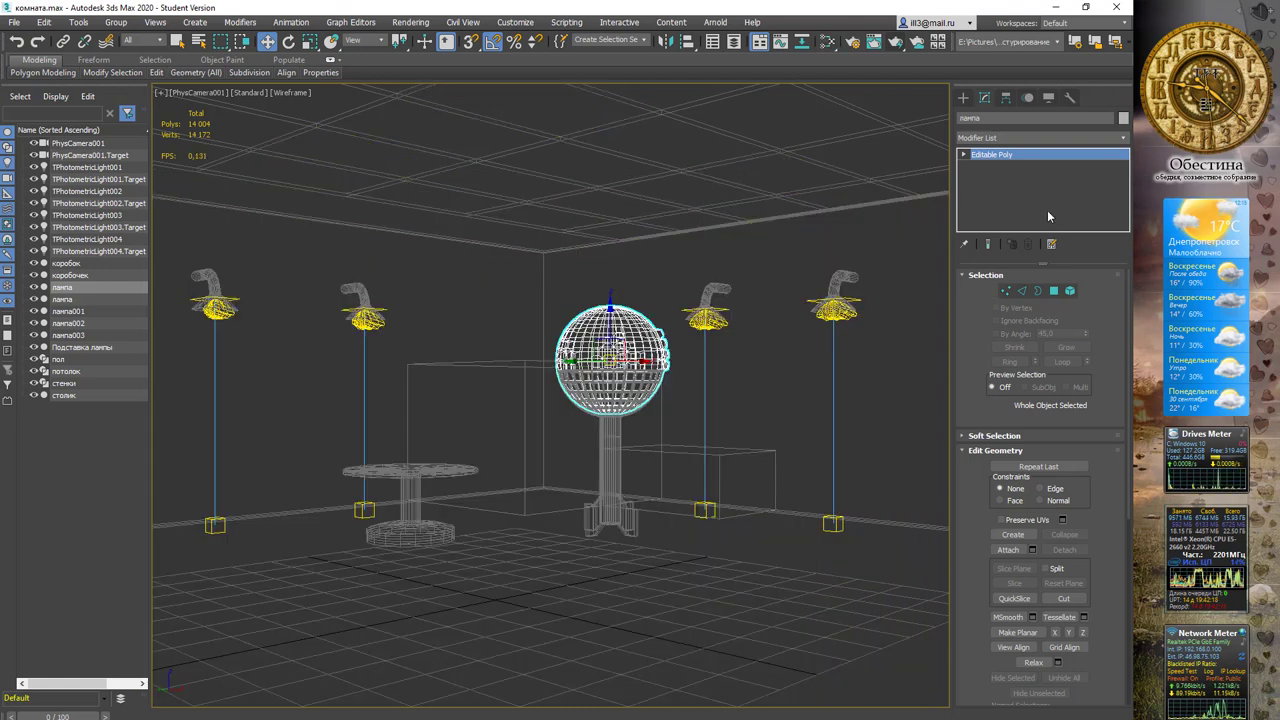
# Step: Place a TextPlus reading 'Роботу виконав ст.гр. 132' plus the author's name, then switch to shaded view
pyautogui.click(963, 97)
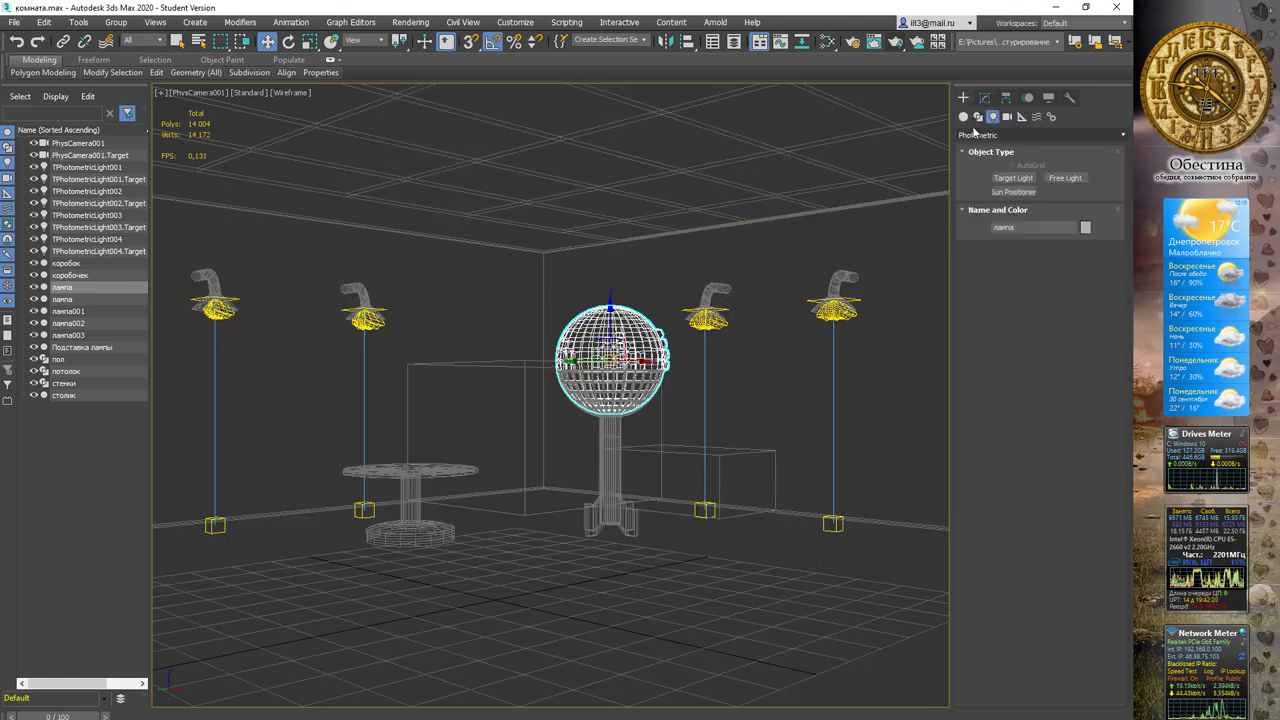
pyautogui.click(963, 116)
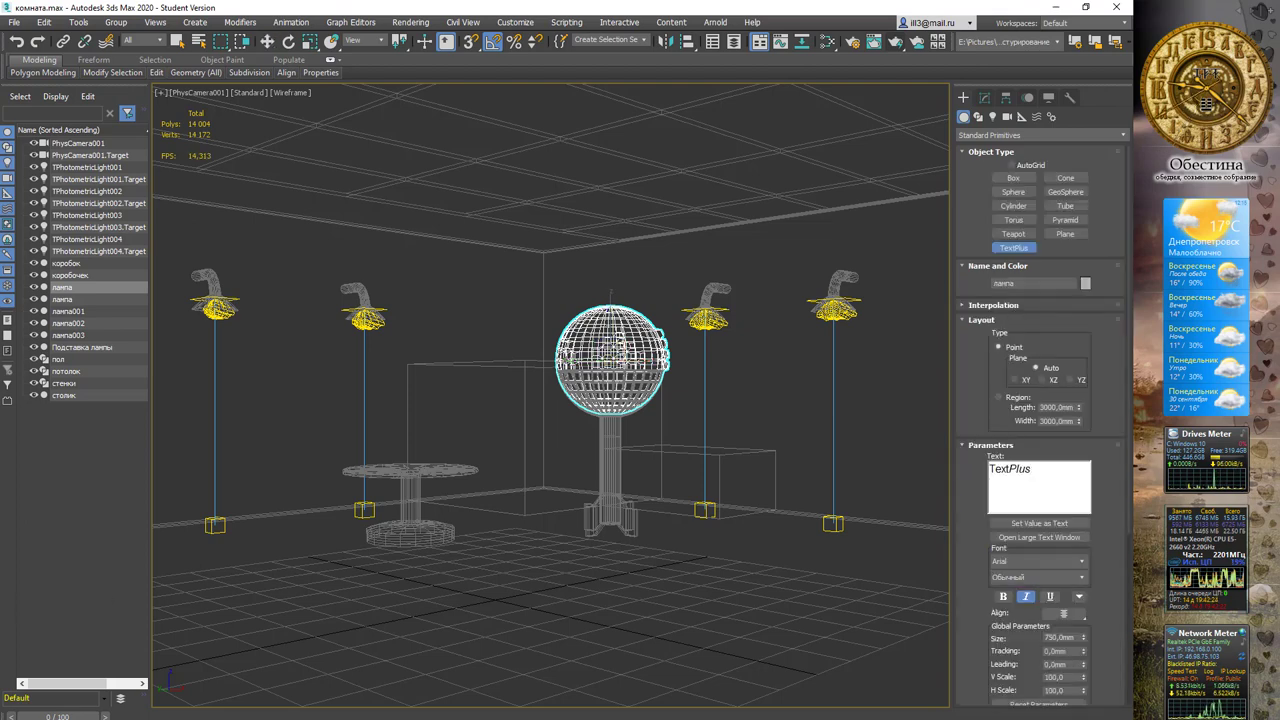
pyautogui.hotkey('ctrl', 'a')
pyautogui.write('Роботу виконав ст.гр. 132 Іванов Іван')
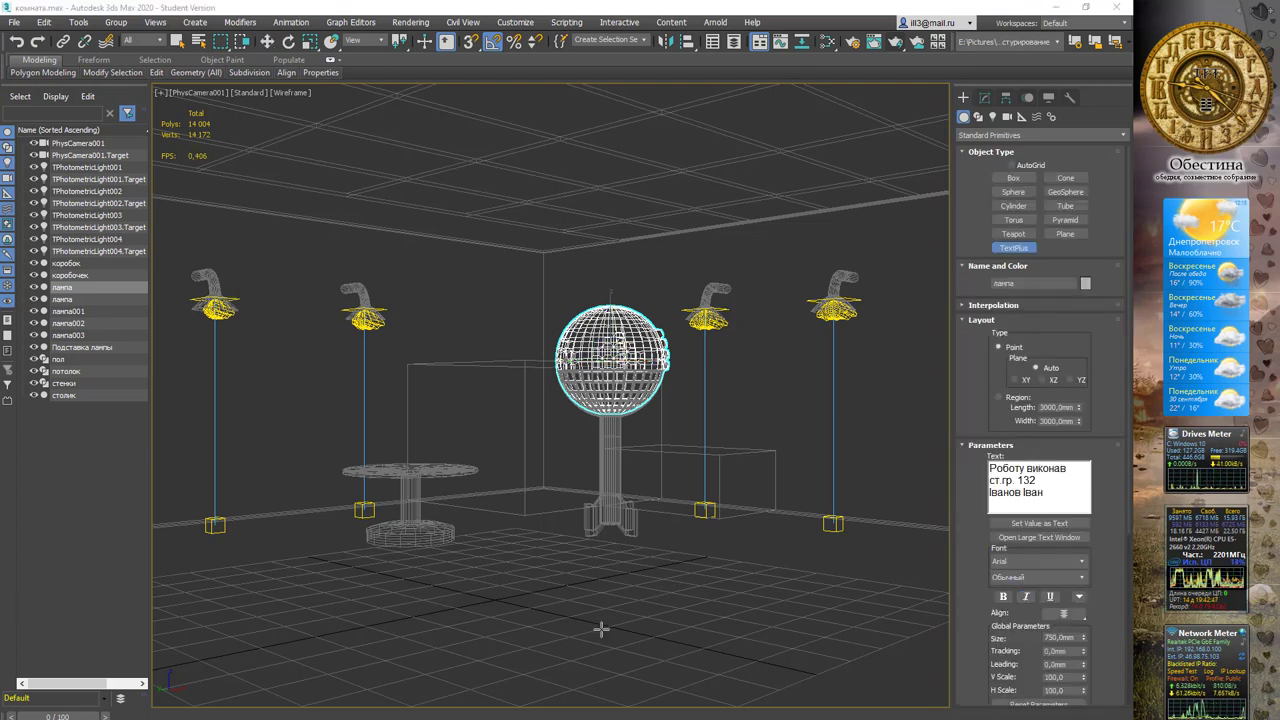
pyautogui.click(601, 628)
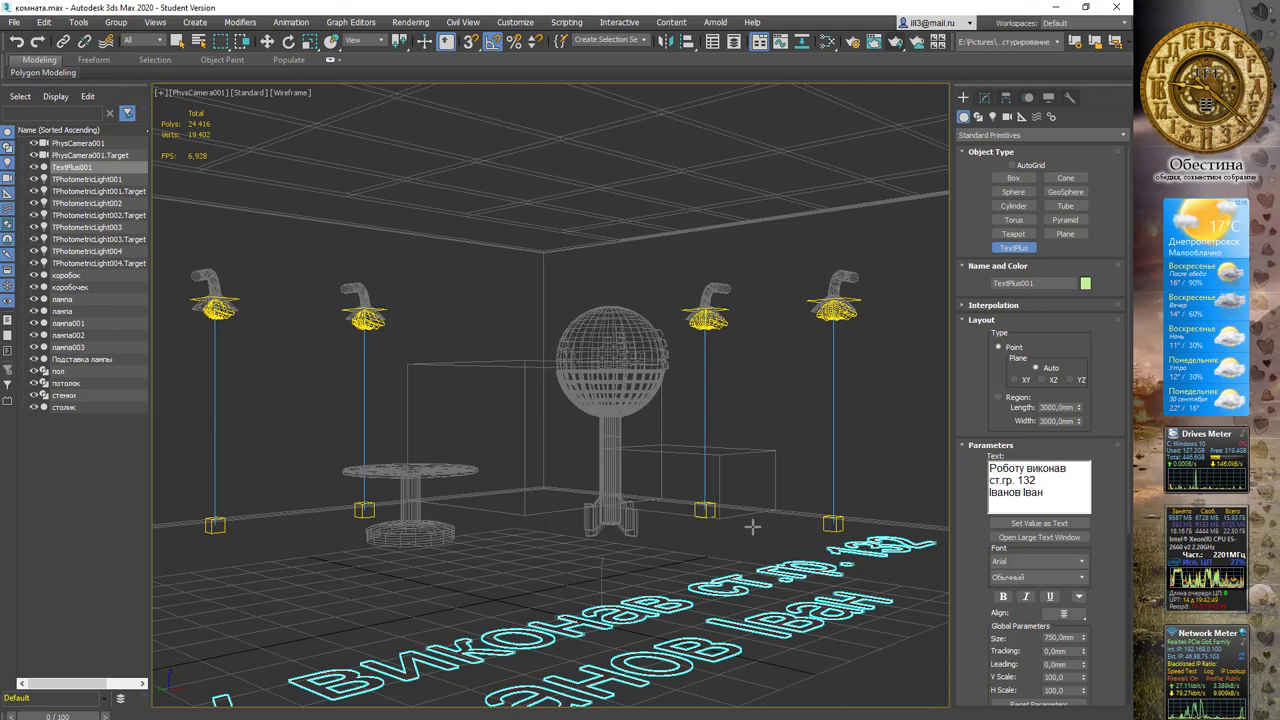
pyautogui.press('w')
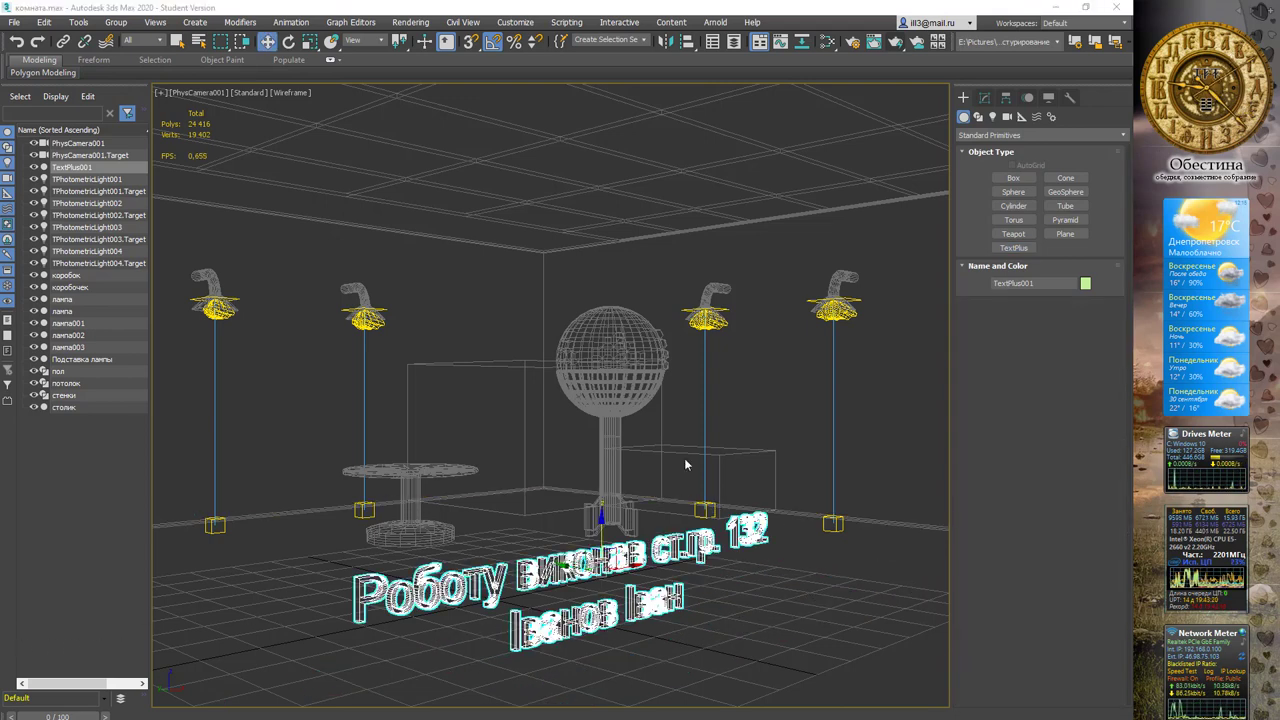
pyautogui.press('F3')
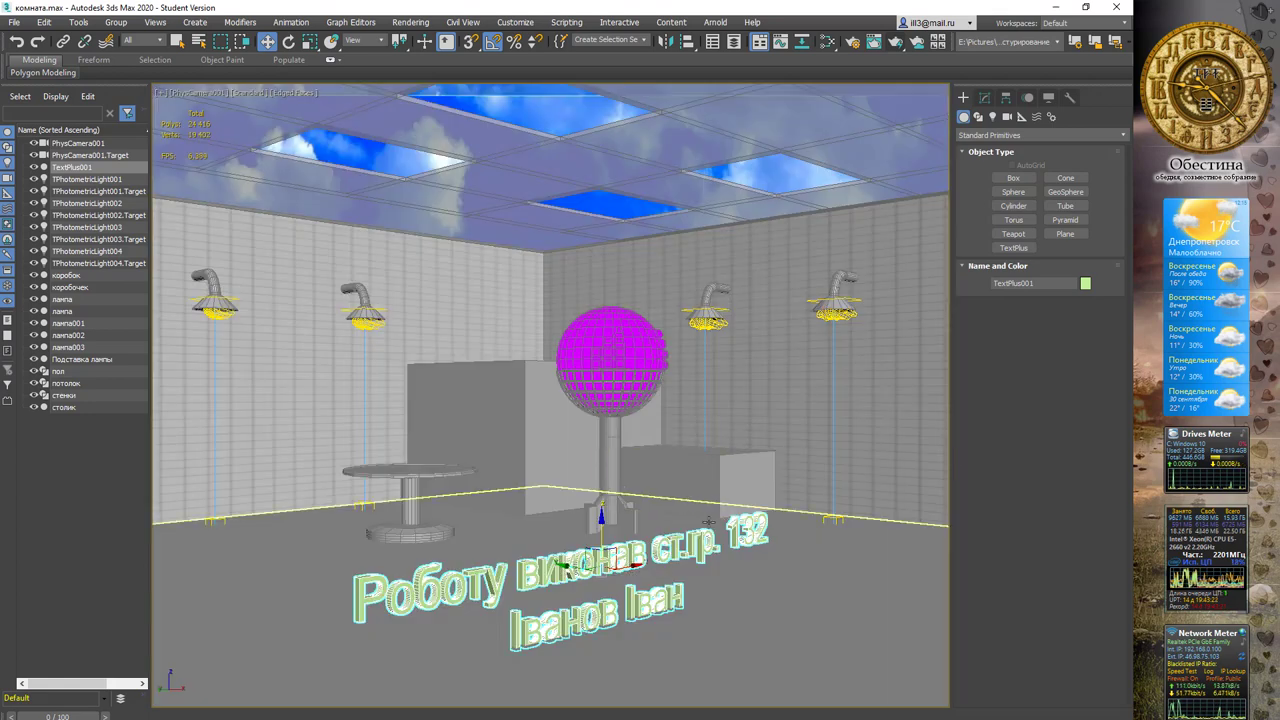
# Step: Assign the purple Material #4 to the signature text and render the camera view
pyautogui.press('m')
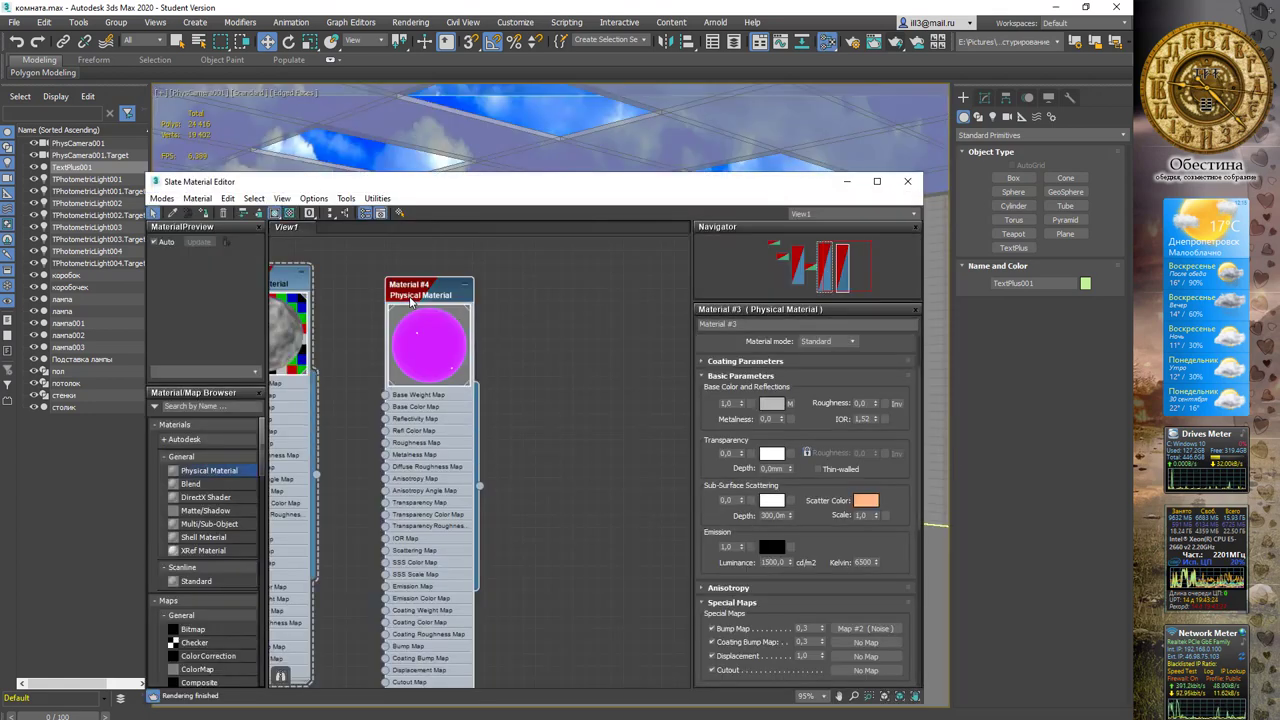
pyautogui.click(419, 292)
pyautogui.rightClick(419, 296)
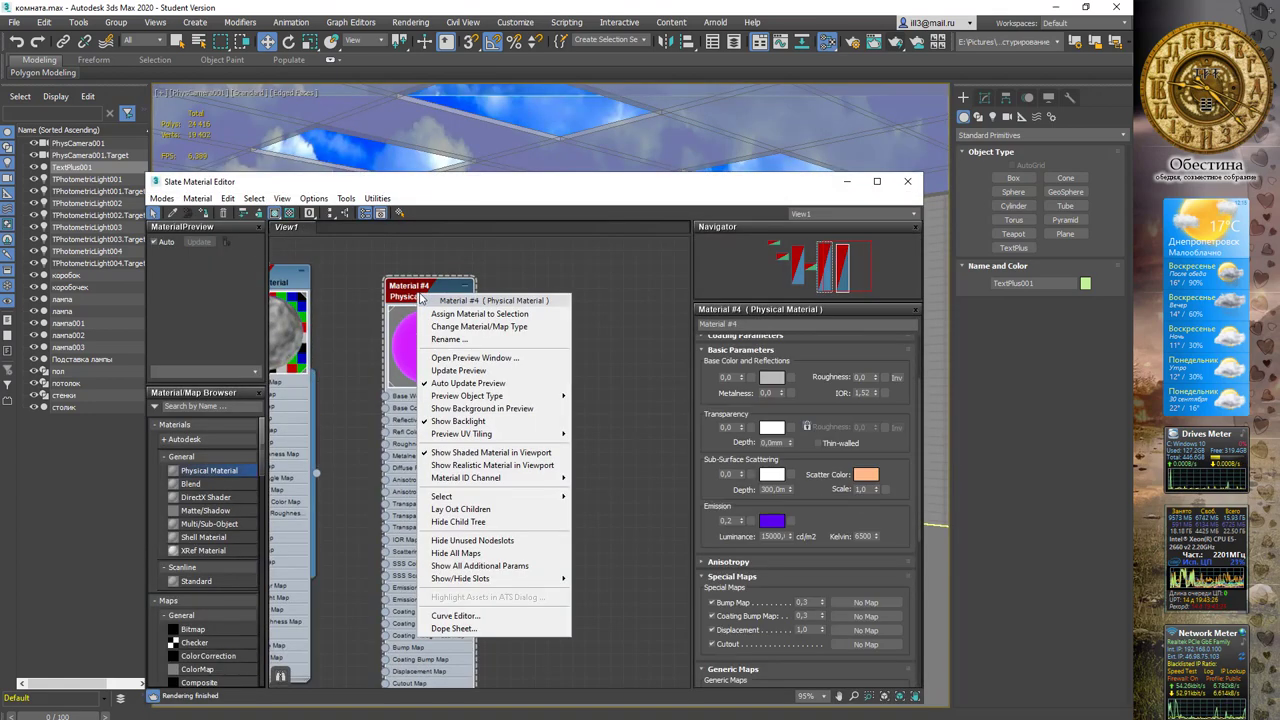
pyautogui.press('Escape')
pyautogui.click(849, 184)
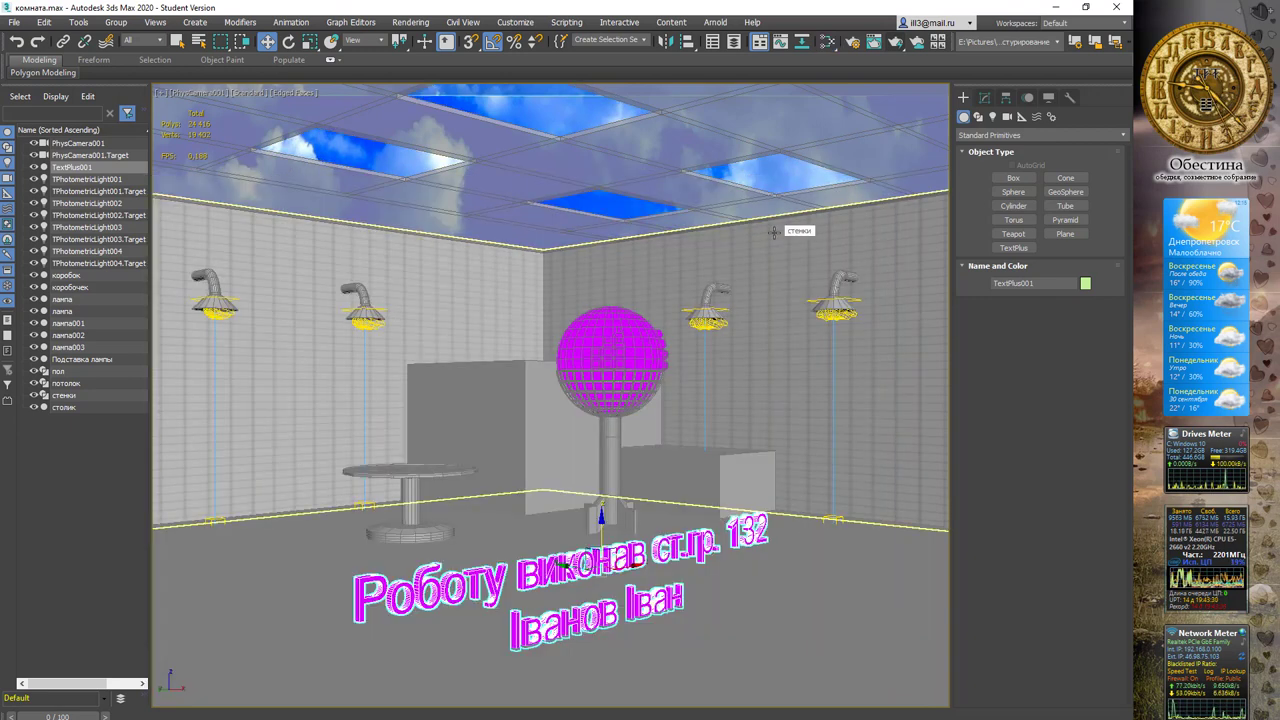
pyautogui.click(895, 42)
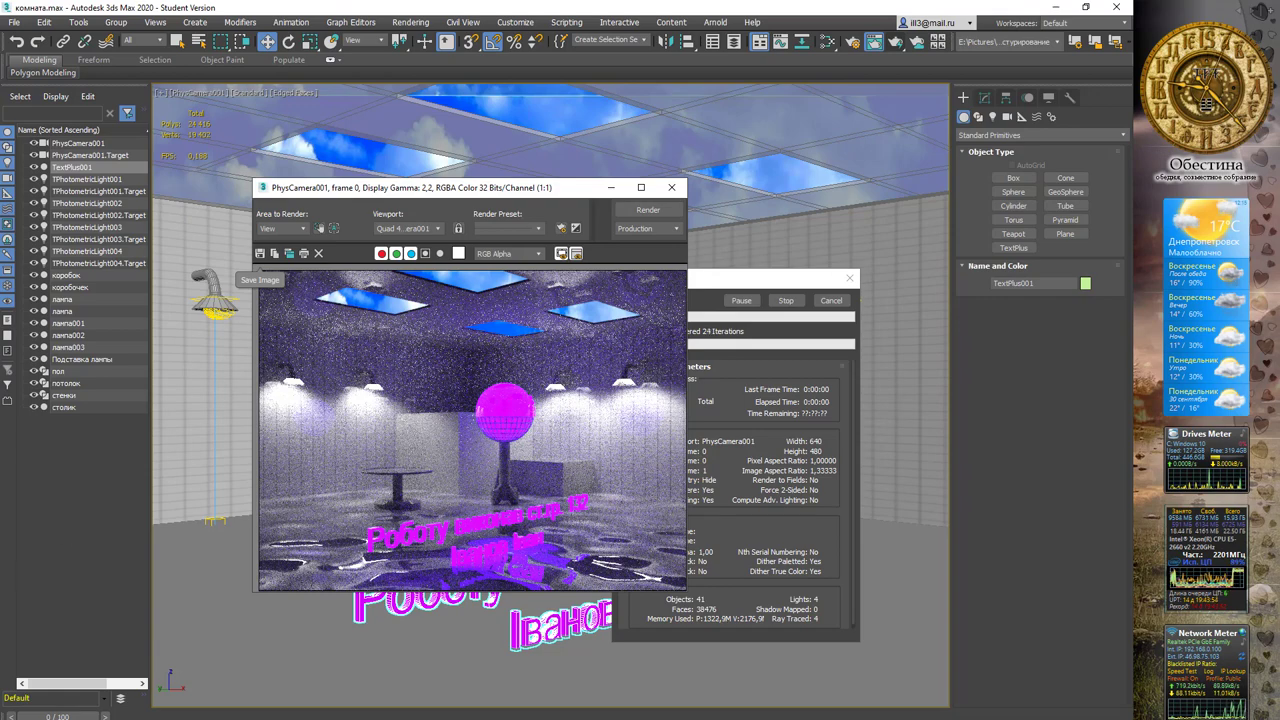
# Step: Select the floor object 'пол' while the camera render refines
pyautogui.click(58, 371)
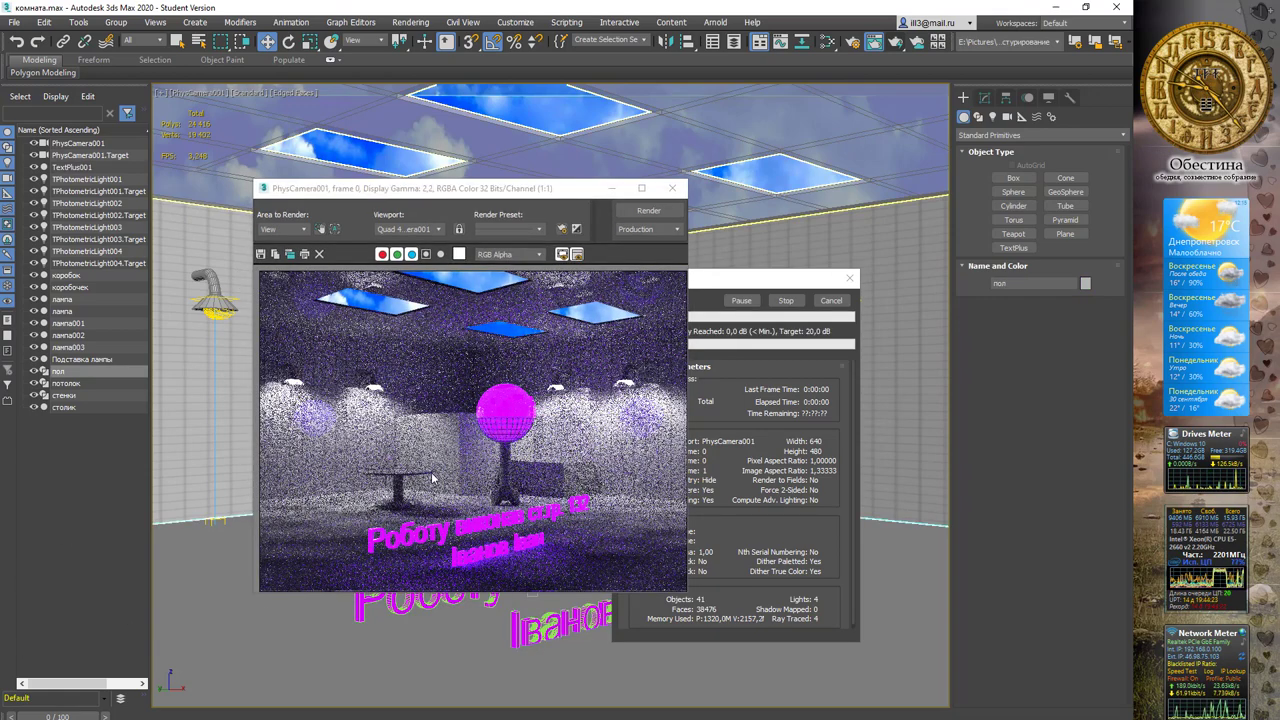